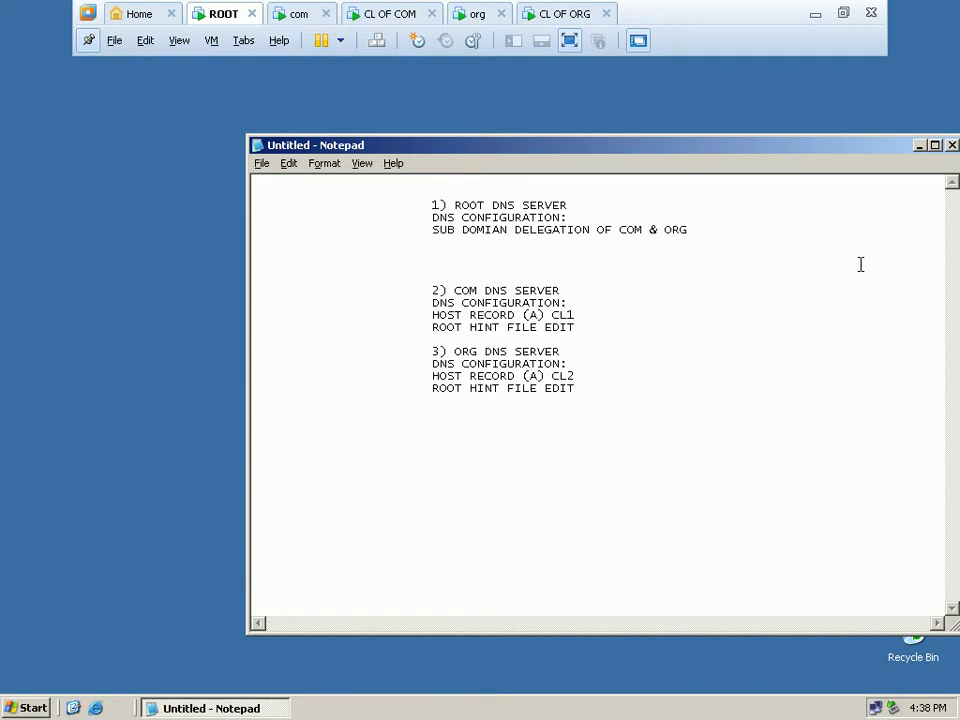
# Minimize the DNS planning notes and reopen the Start menu after glancing at Administrative Tools.
pyautogui.click(919, 146)
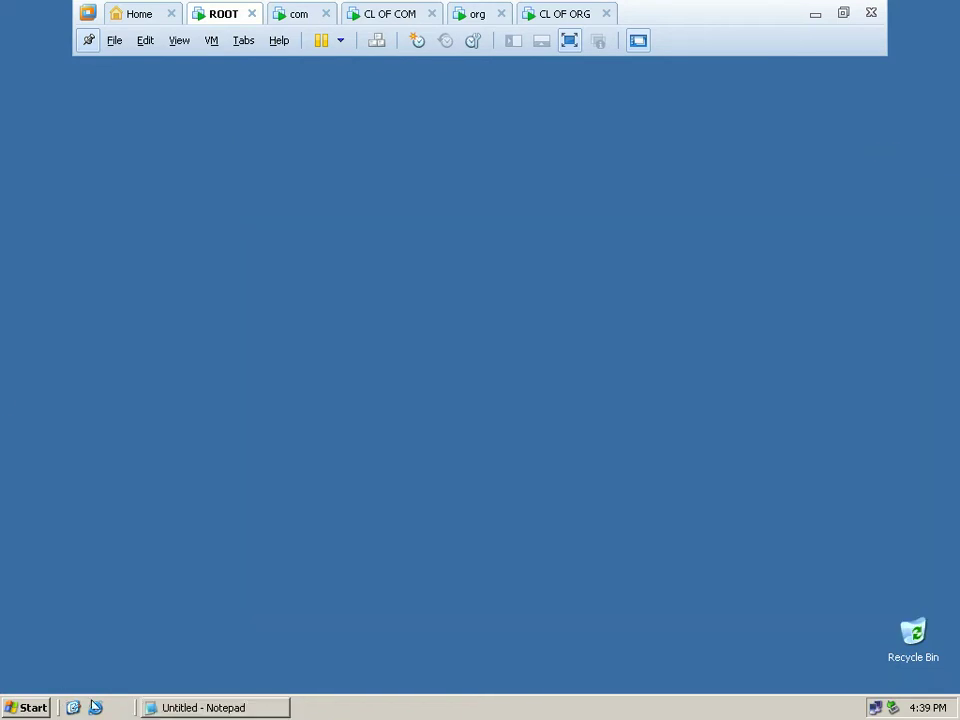
pyautogui.click(31, 710)
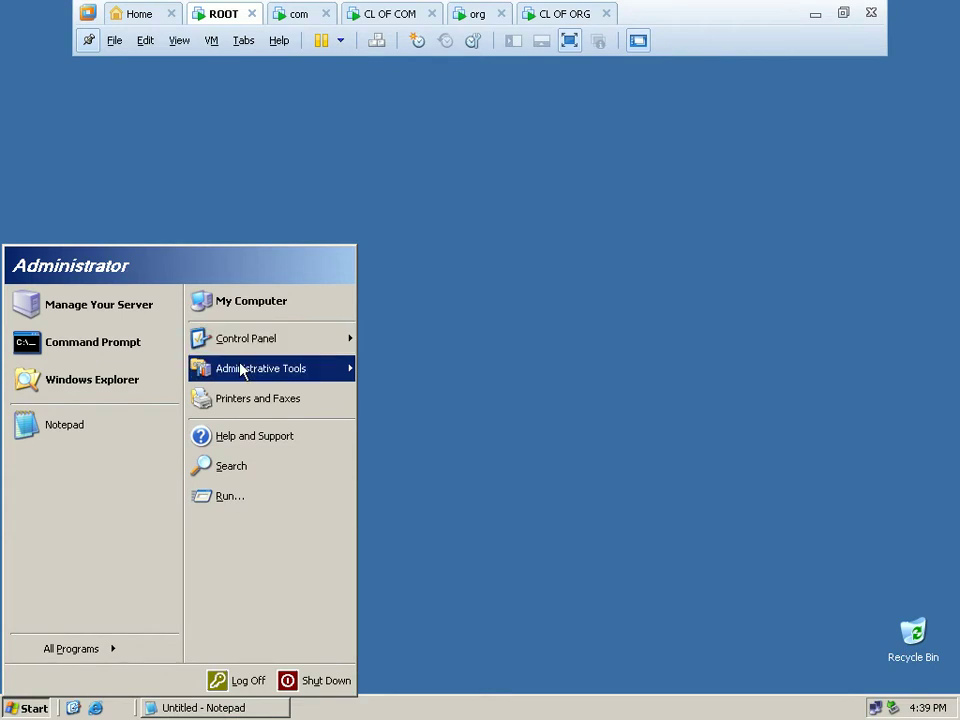
pyautogui.moveTo(242, 370)
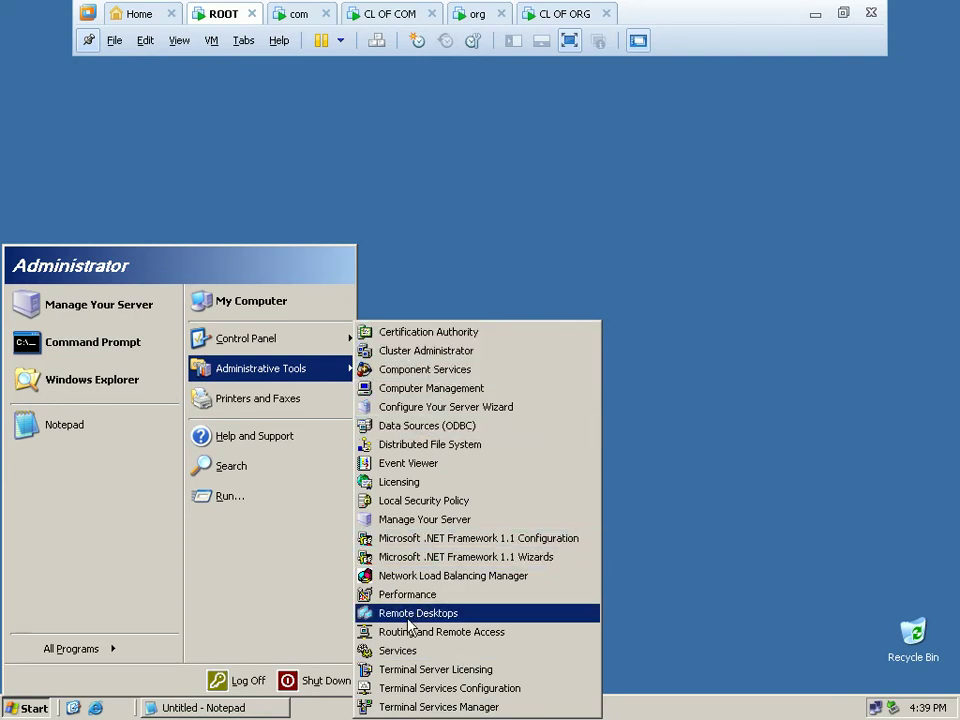
pyautogui.click(388, 281)
pyautogui.click(19, 710)
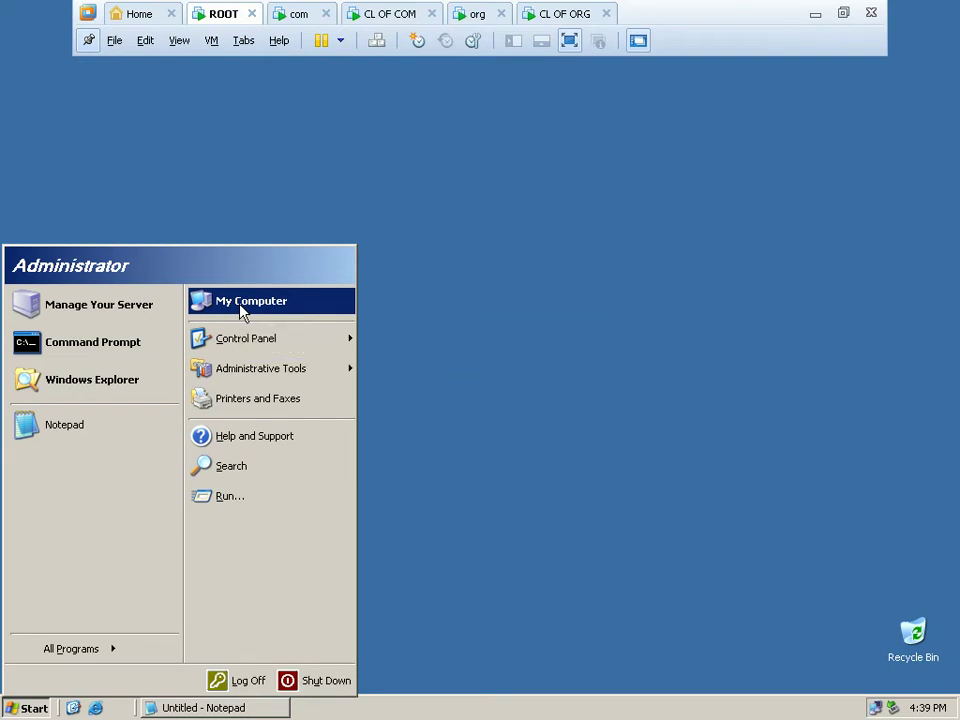
# Set the ROOT computer's primary DNS suffix to '.' and confirm through to the restart prompt.
pyautogui.rightClick(241, 313)
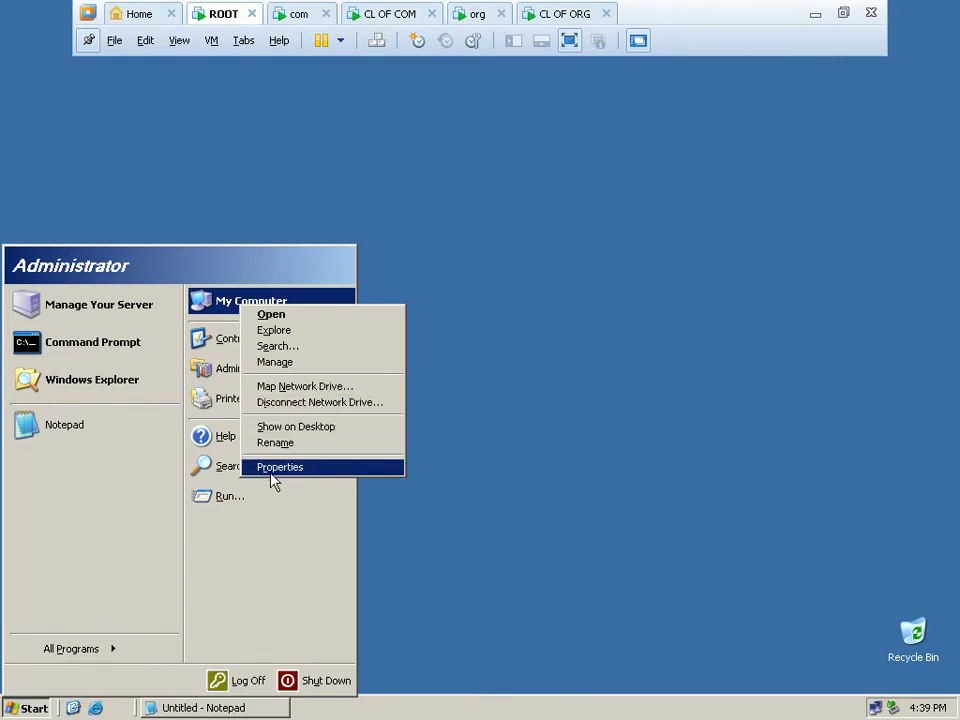
pyautogui.click(272, 476)
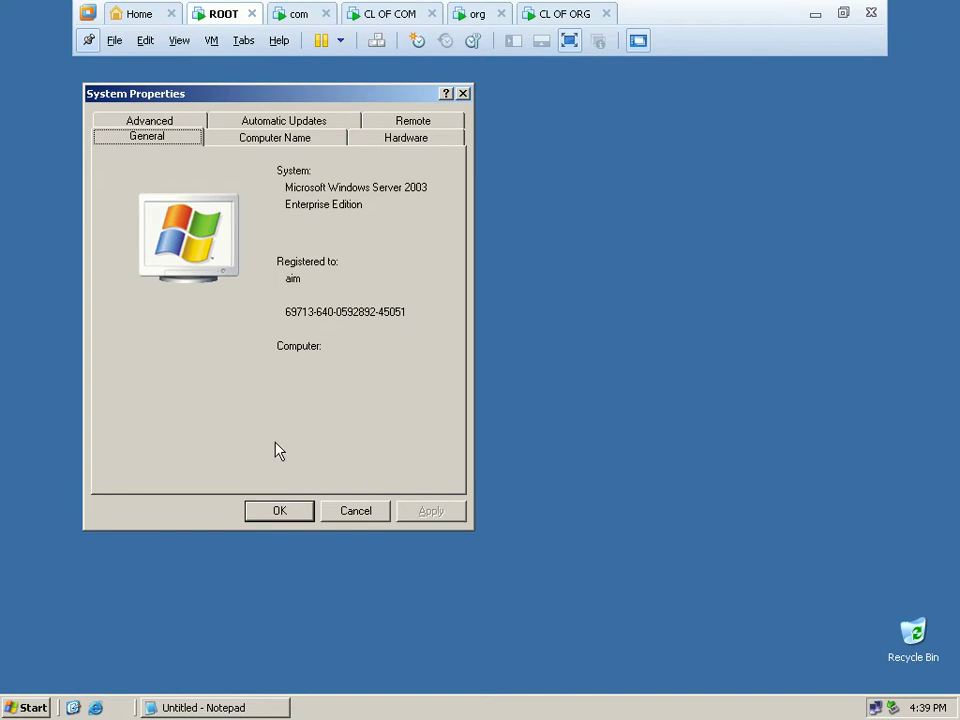
pyautogui.click(297, 148)
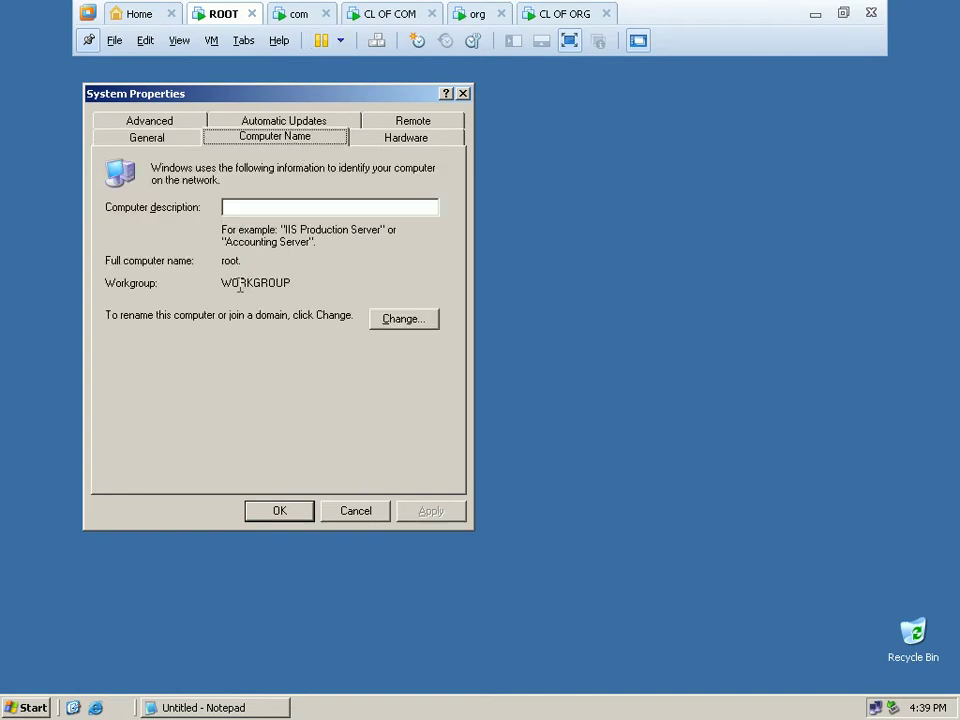
pyautogui.click(411, 319)
pyautogui.click(343, 291)
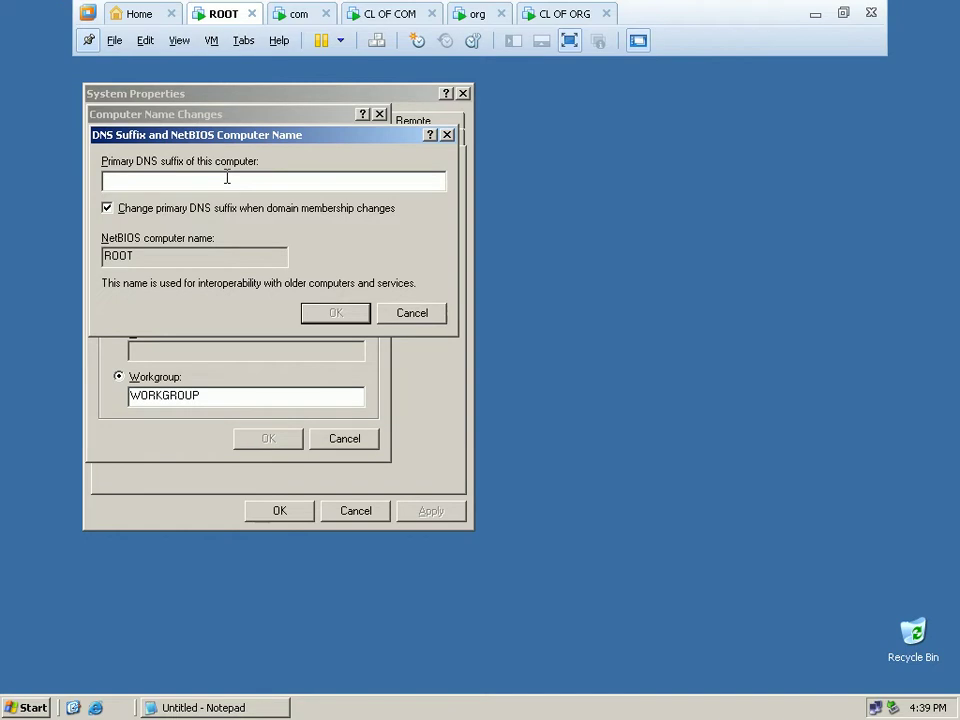
pyautogui.write('.')
pyautogui.click(336, 315)
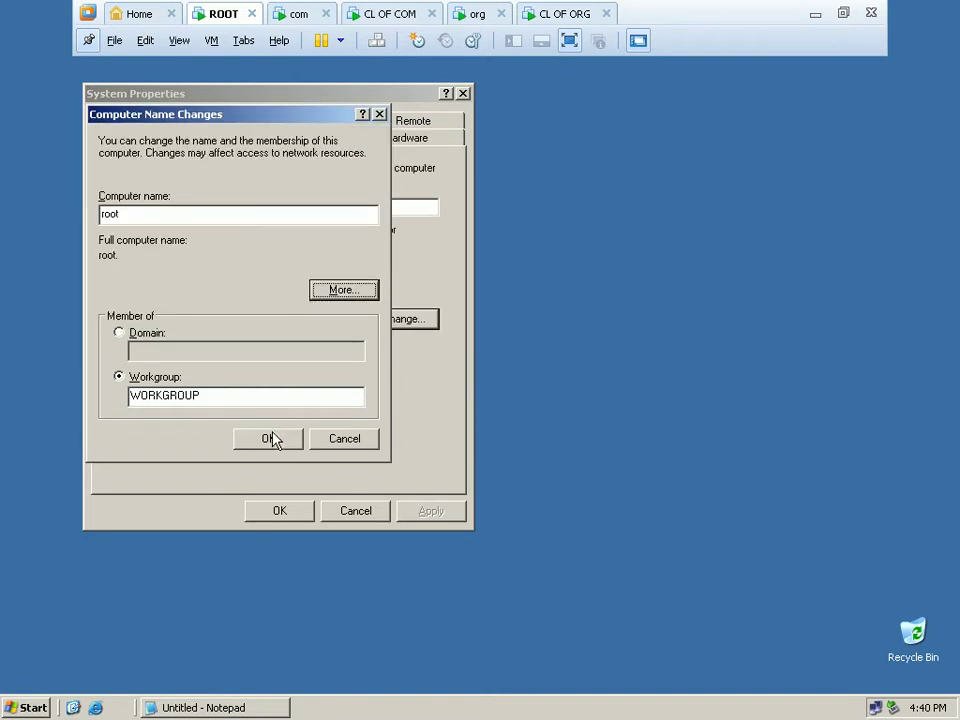
pyautogui.click(272, 438)
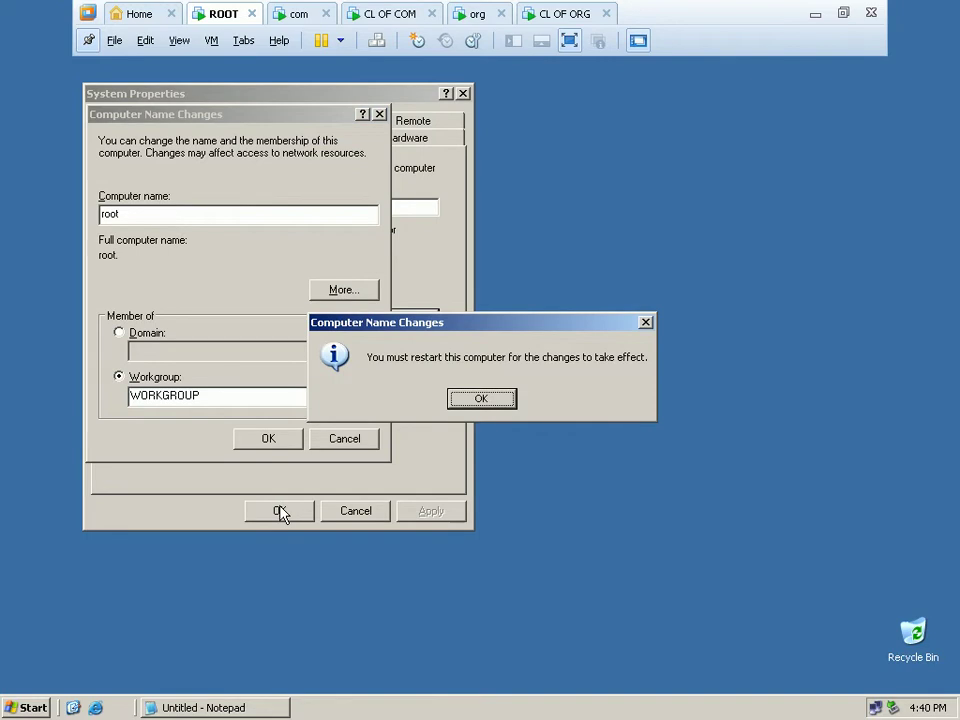
pyautogui.click(462, 395)
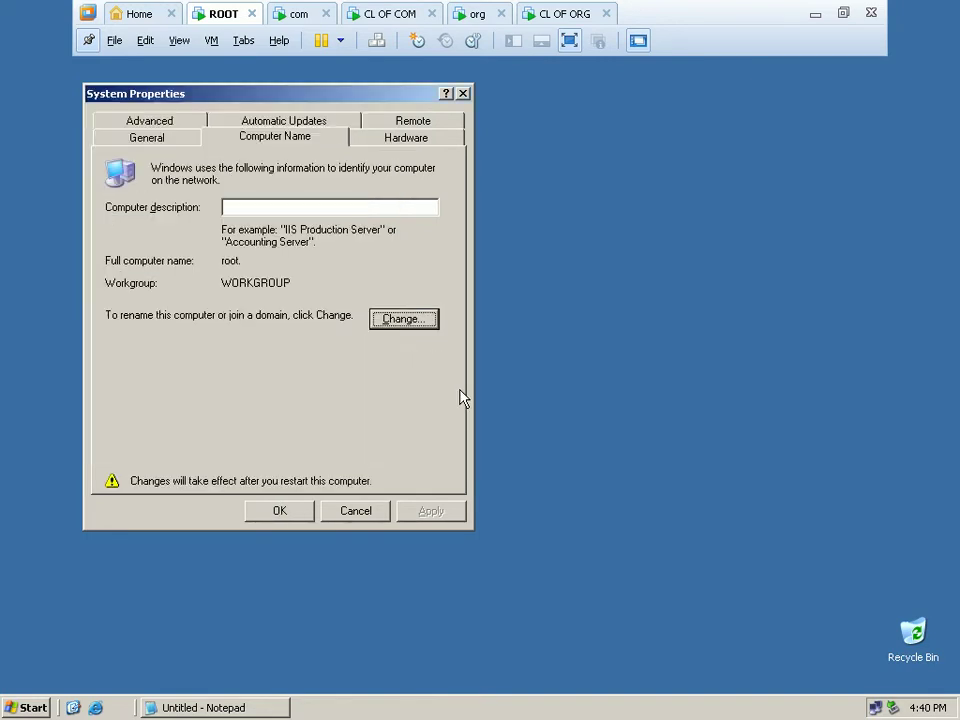
pyautogui.click(285, 510)
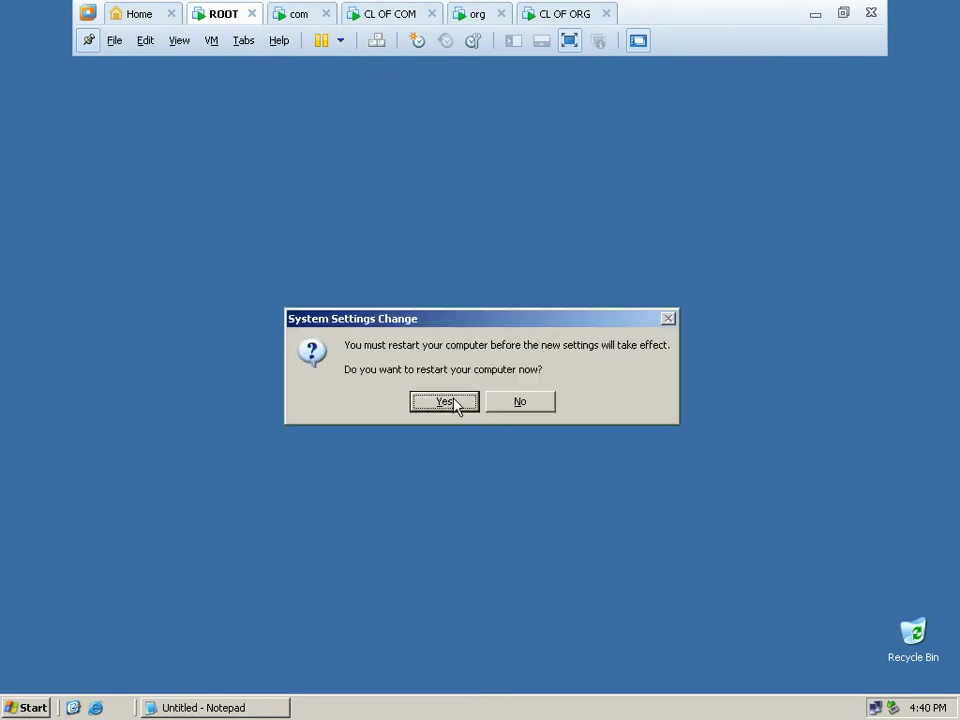
# Restart ROOT, force-closing unsaved Notepad, then log back on with the administrator password.
pyautogui.click(455, 402)
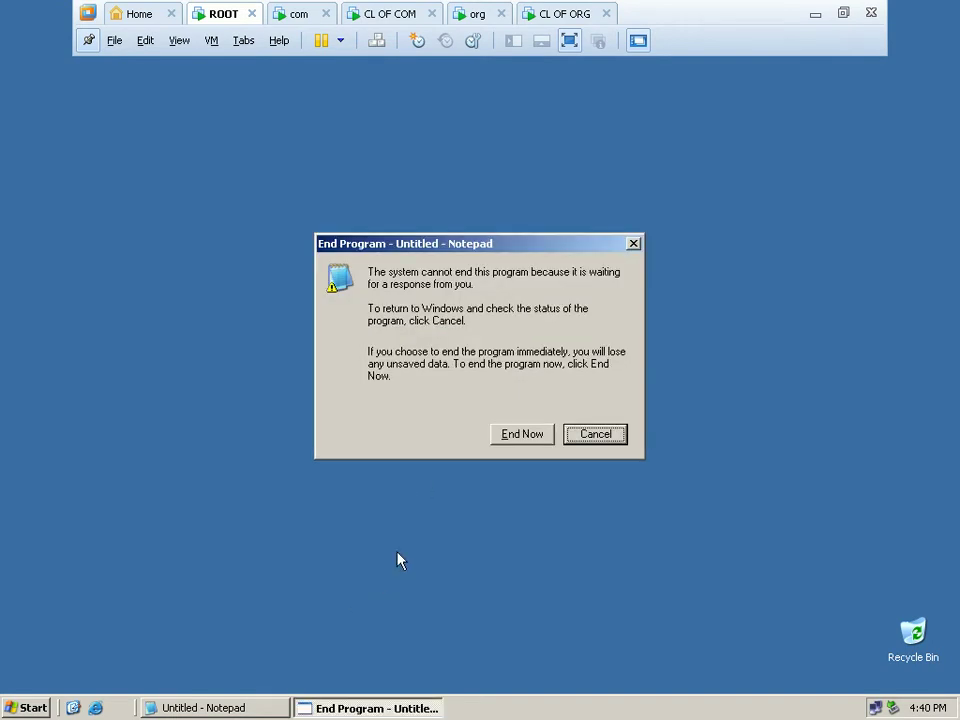
pyautogui.click(526, 437)
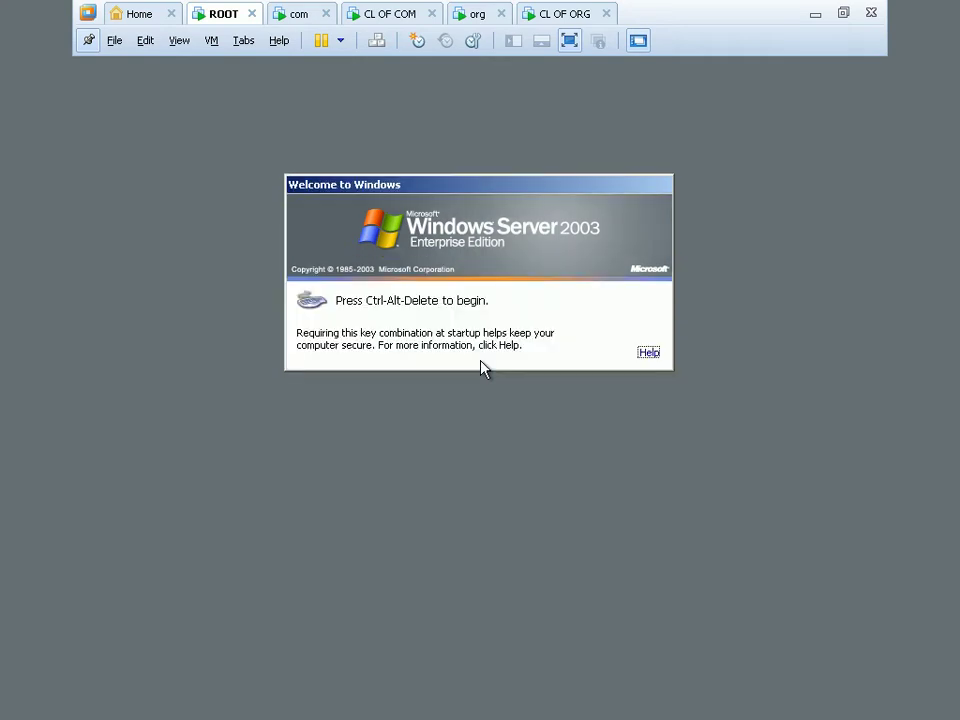
pyautogui.hotkey('ctrl', 'alt', 'Delete')
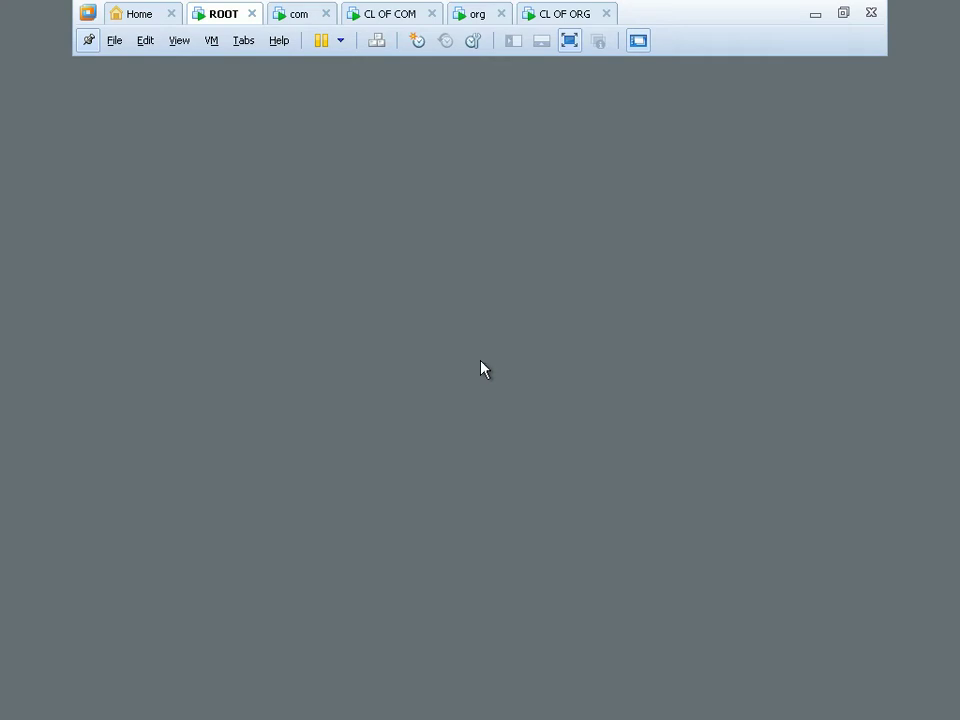
pyautogui.write('***********')
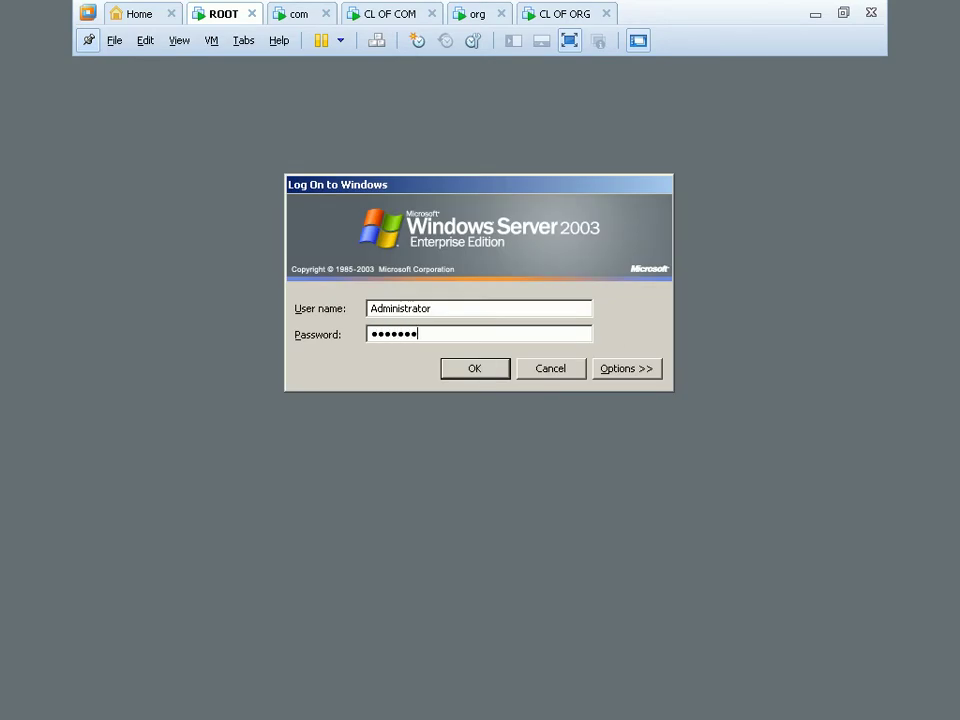
pyautogui.click(478, 368)
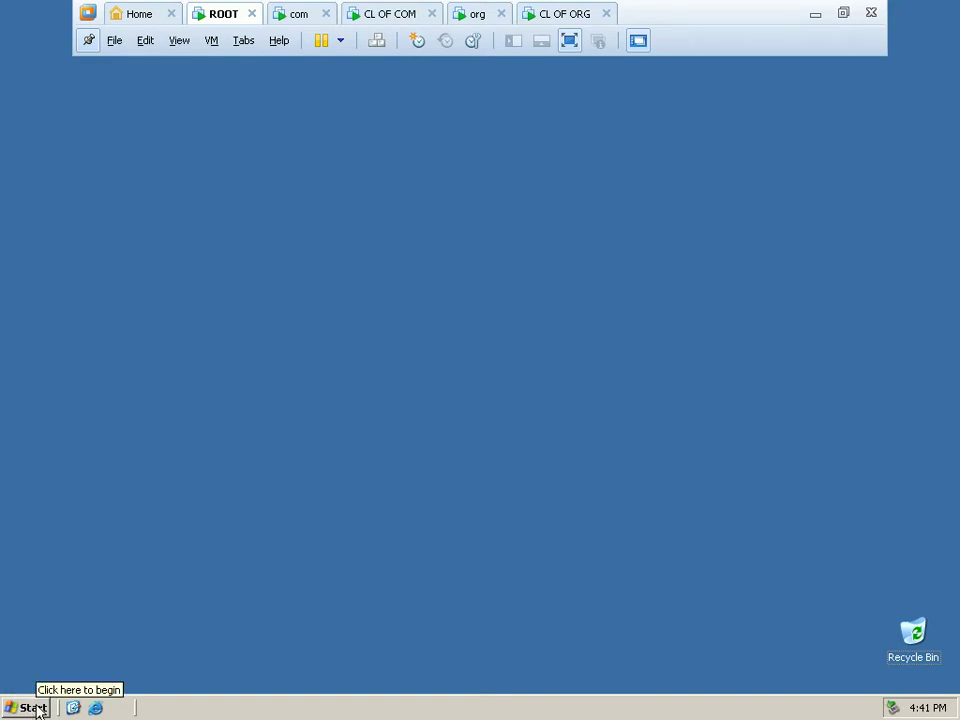
# Run ncpa.cpl from the Run box twice to launch Network Connections.
pyautogui.click(33, 707)
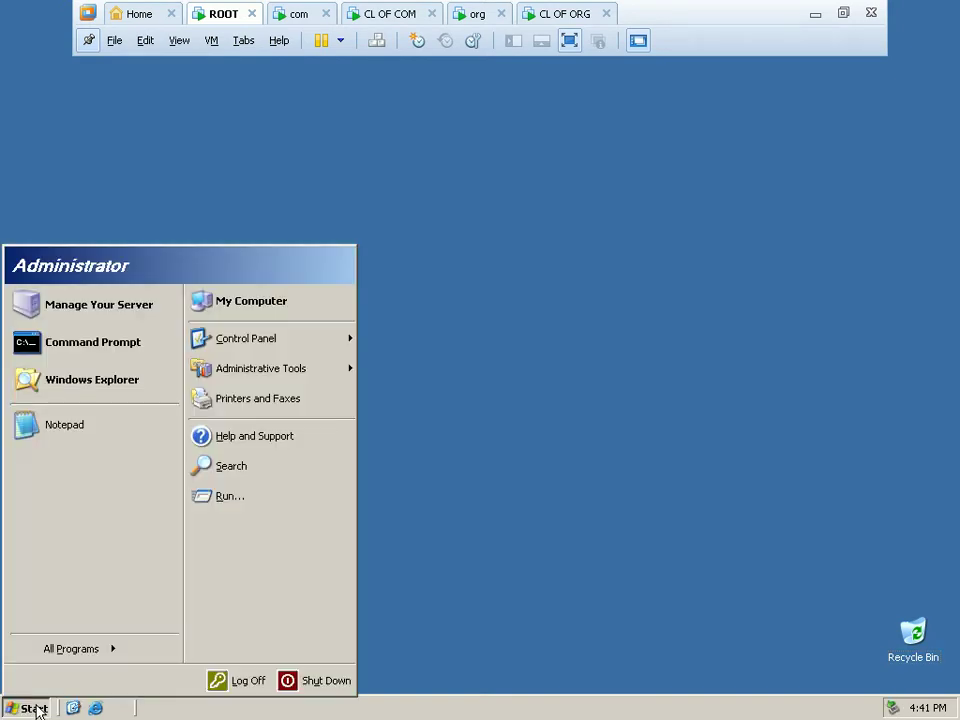
pyautogui.click(237, 500)
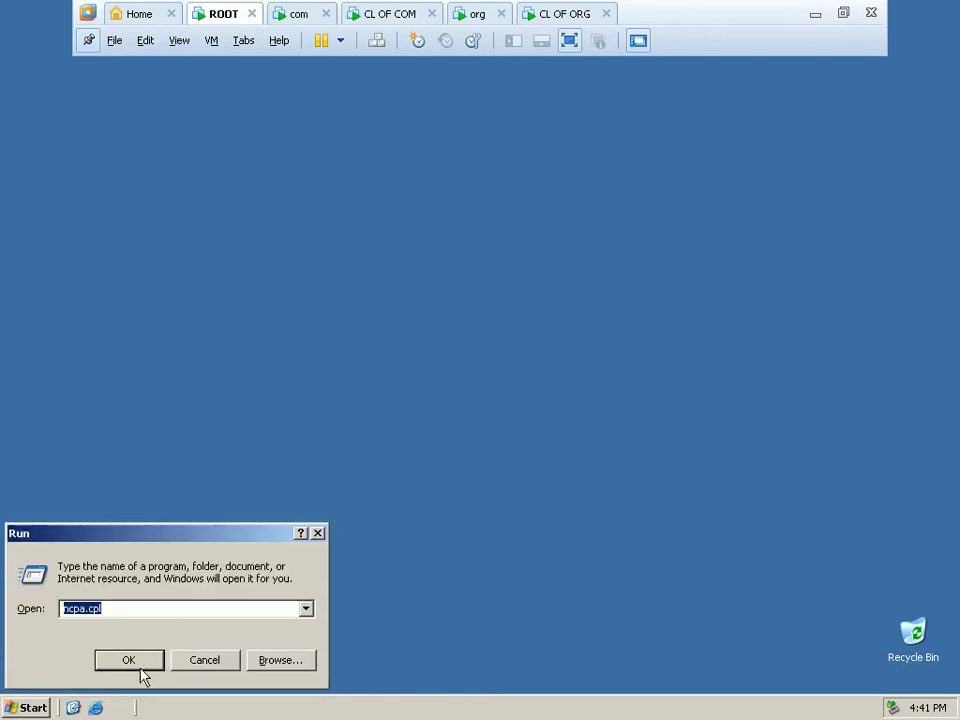
pyautogui.click(140, 668)
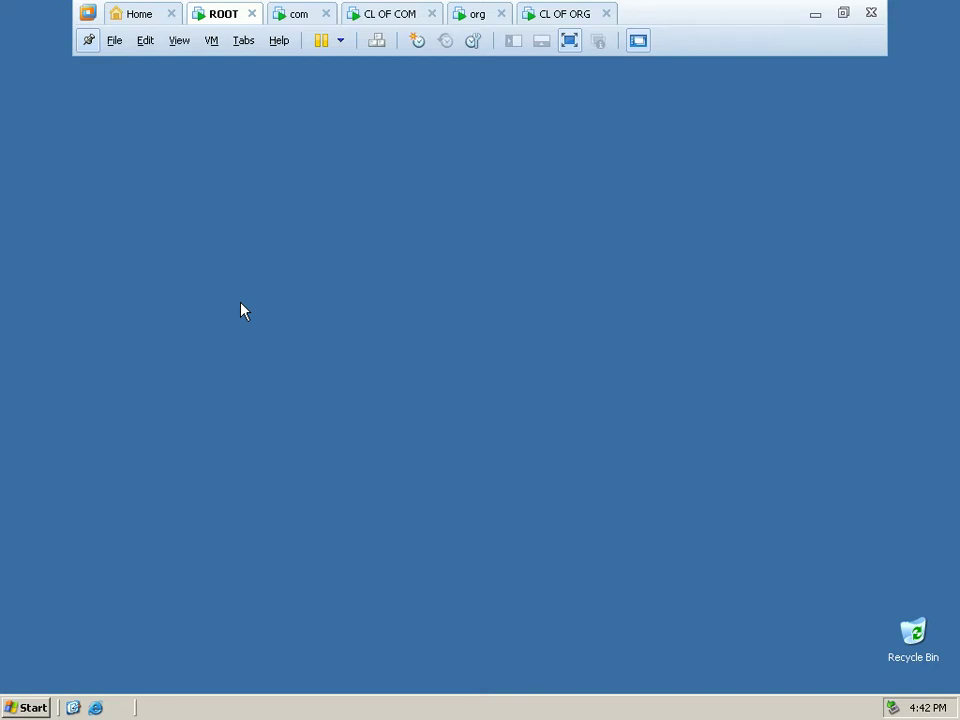
pyautogui.click(38, 707)
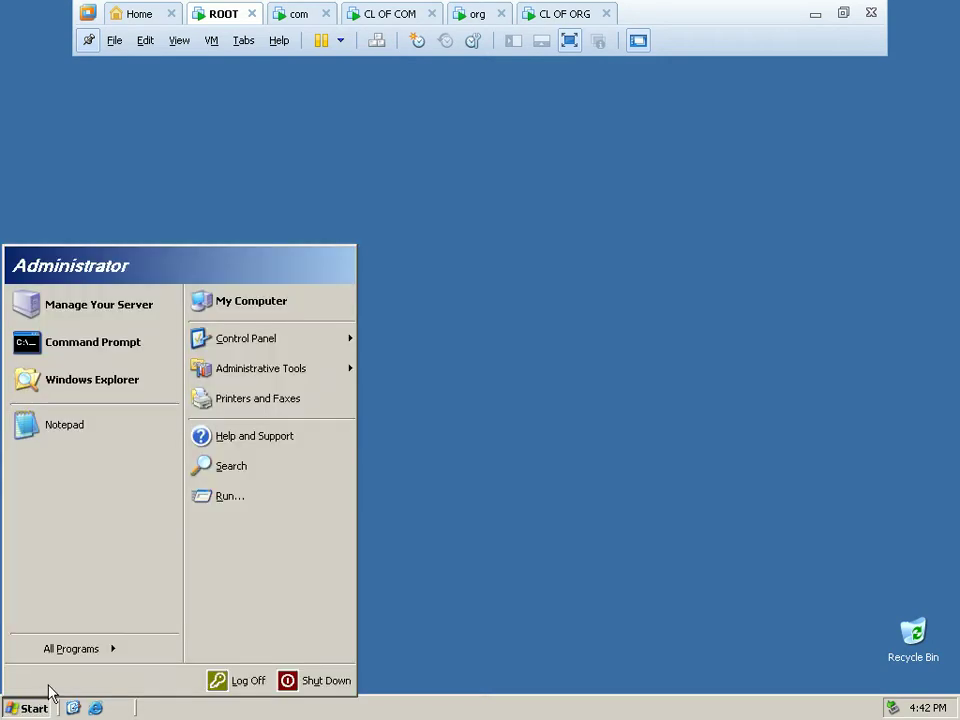
pyautogui.click(236, 505)
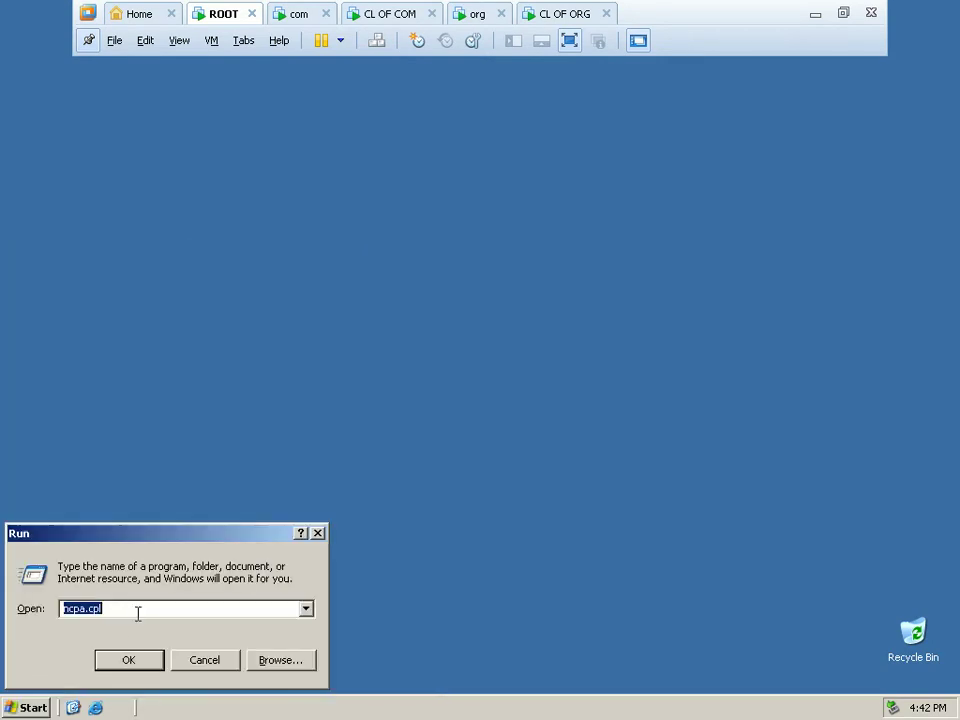
pyautogui.click(127, 661)
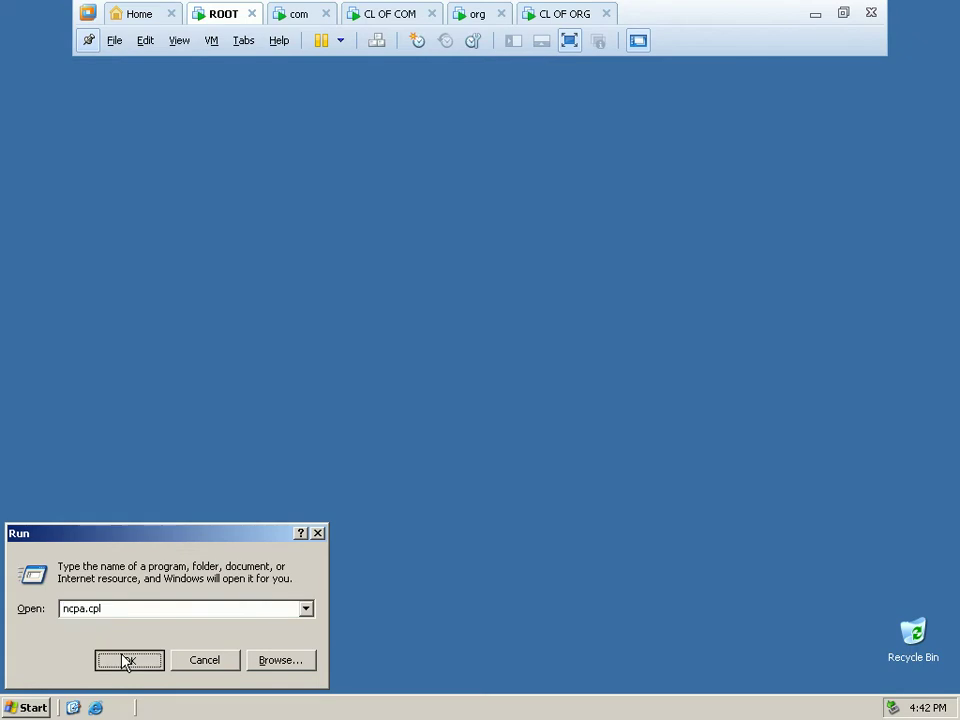
# Refresh the desktop twice until the Network Connections window appears.
pyautogui.rightClick(389, 319)
pyautogui.click(423, 349)
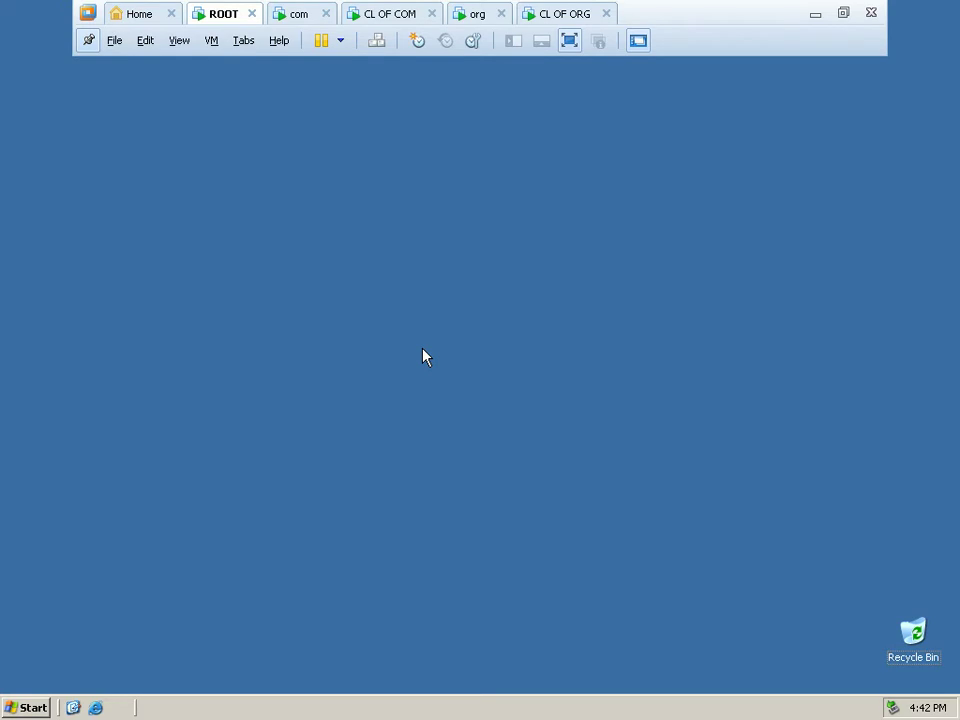
pyautogui.rightClick(422, 349)
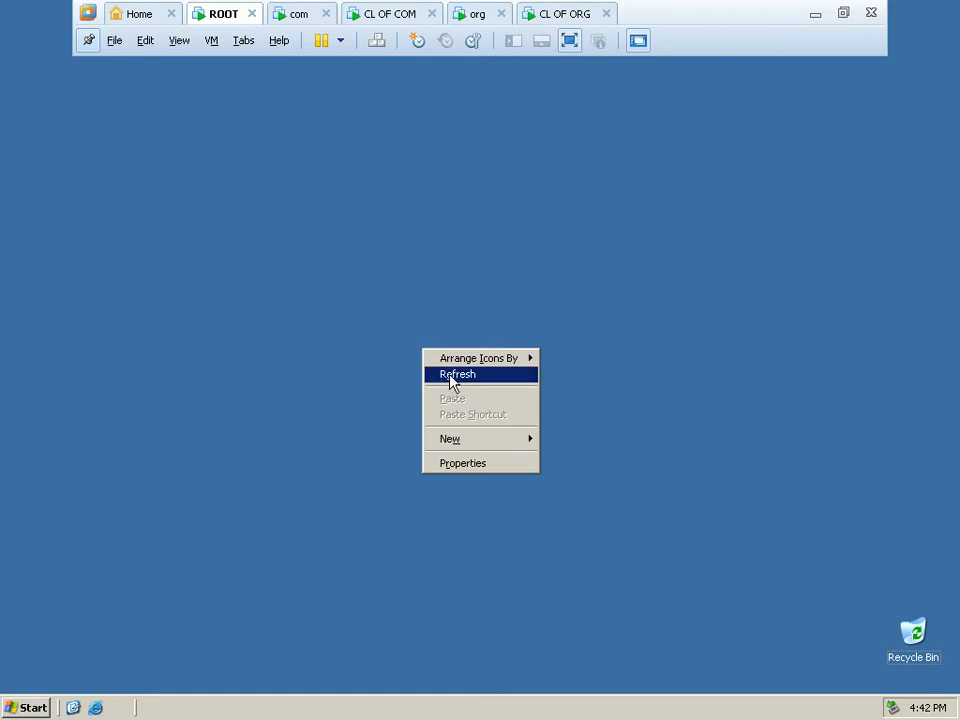
pyautogui.click(450, 378)
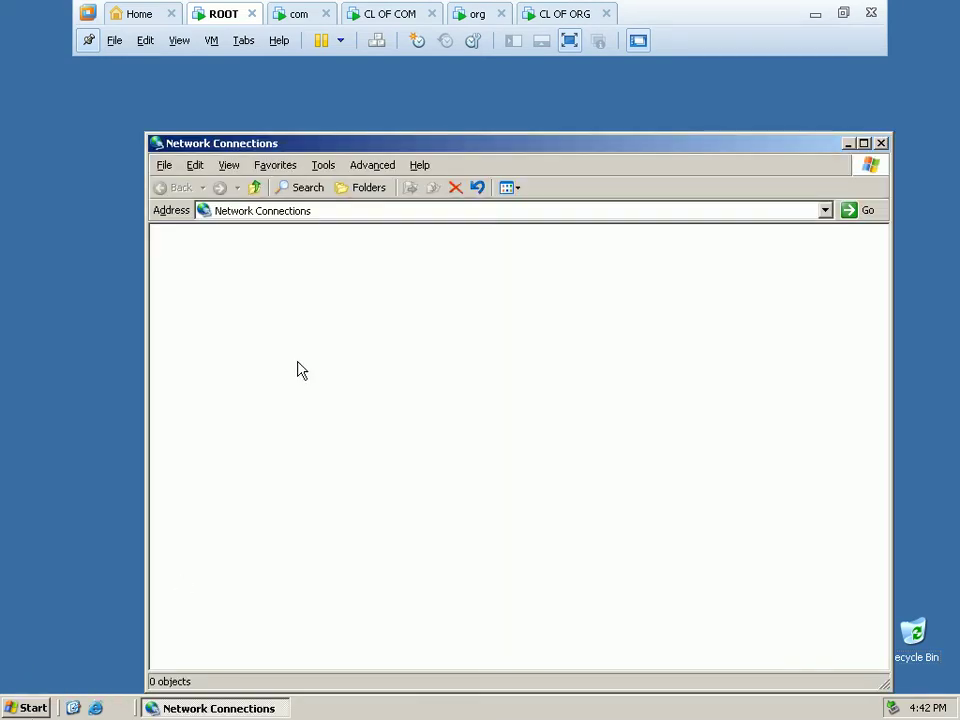
# Open the Internet Protocol (TCP/IP) properties of the Local Area Connection.
pyautogui.rightClick(243, 289)
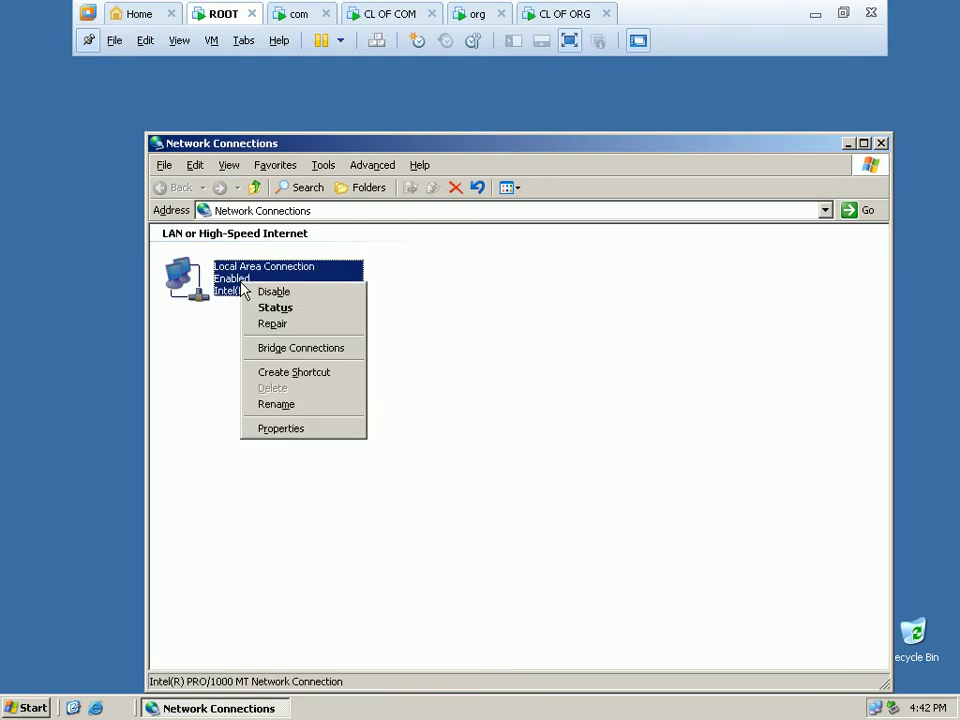
pyautogui.click(280, 429)
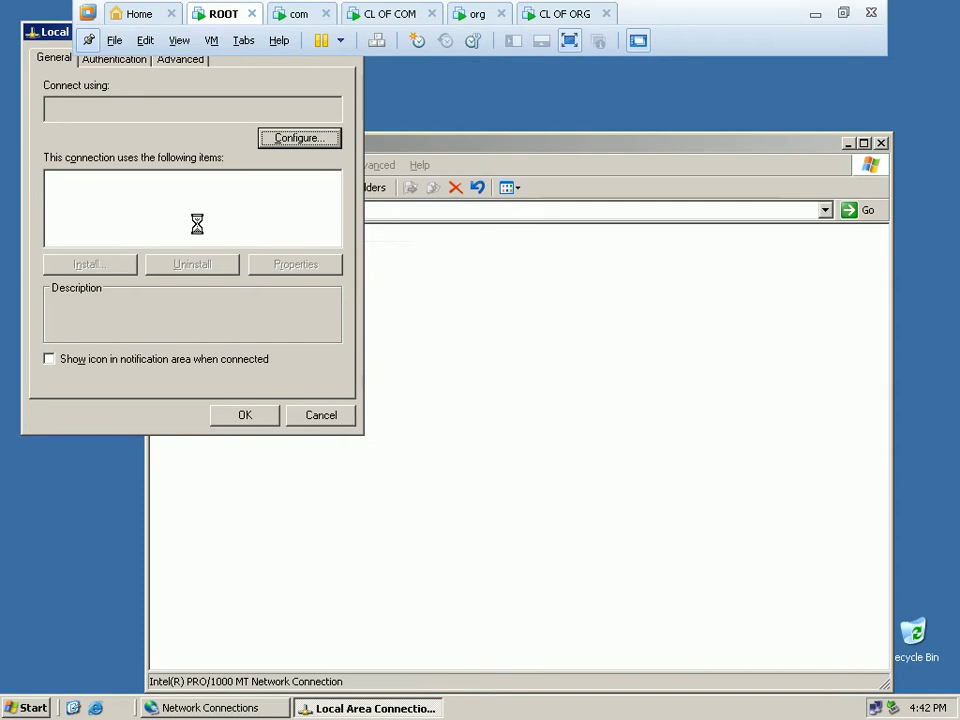
pyautogui.click(196, 228)
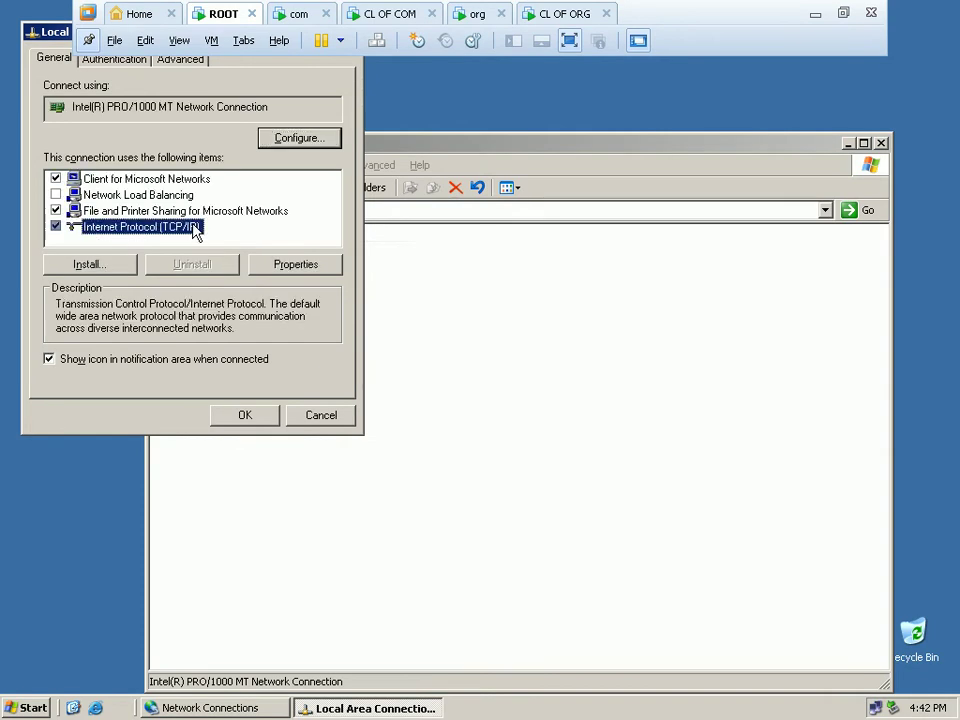
pyautogui.click(270, 268)
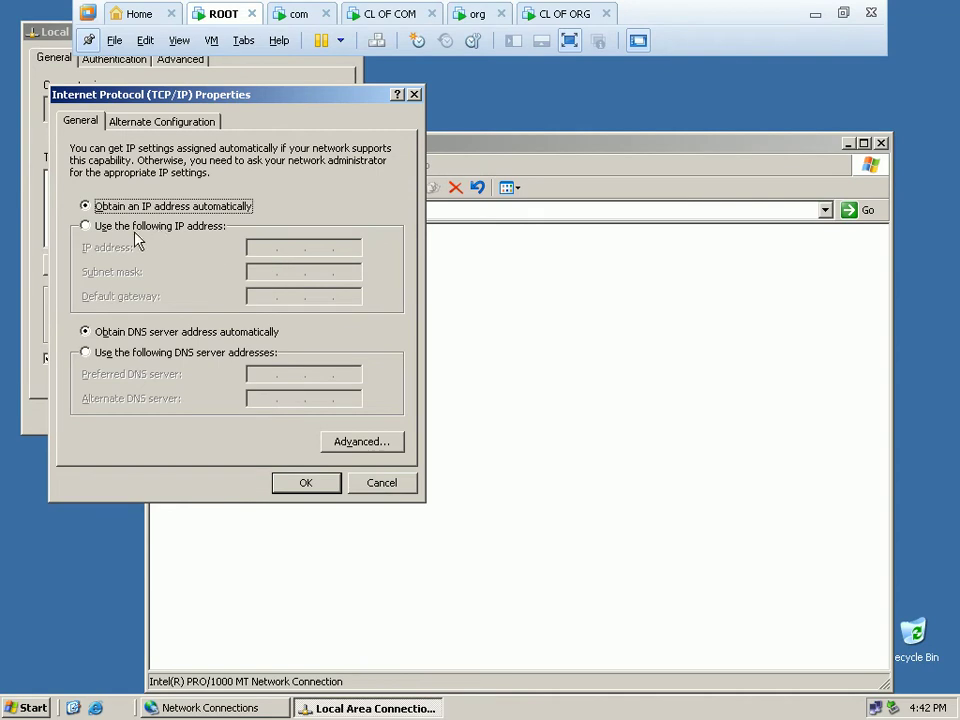
# Assign static IP 192.168.1.1, mask 255.255.255.0, preferred DNS 192.168.1.1, and close the network windows.
pyautogui.click(146, 226)
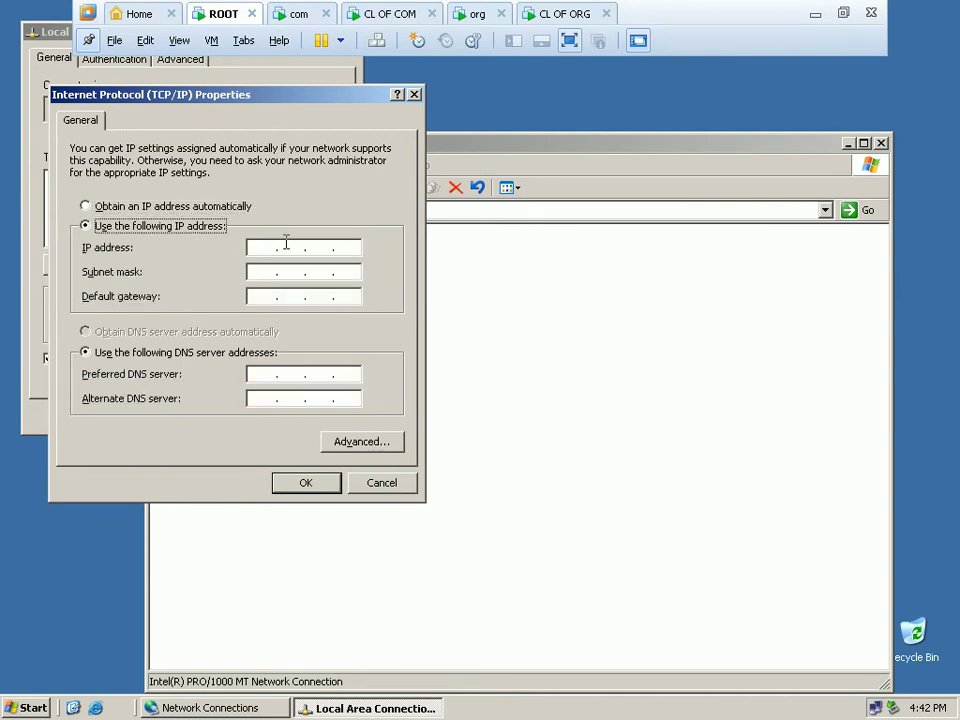
pyautogui.click(266, 245)
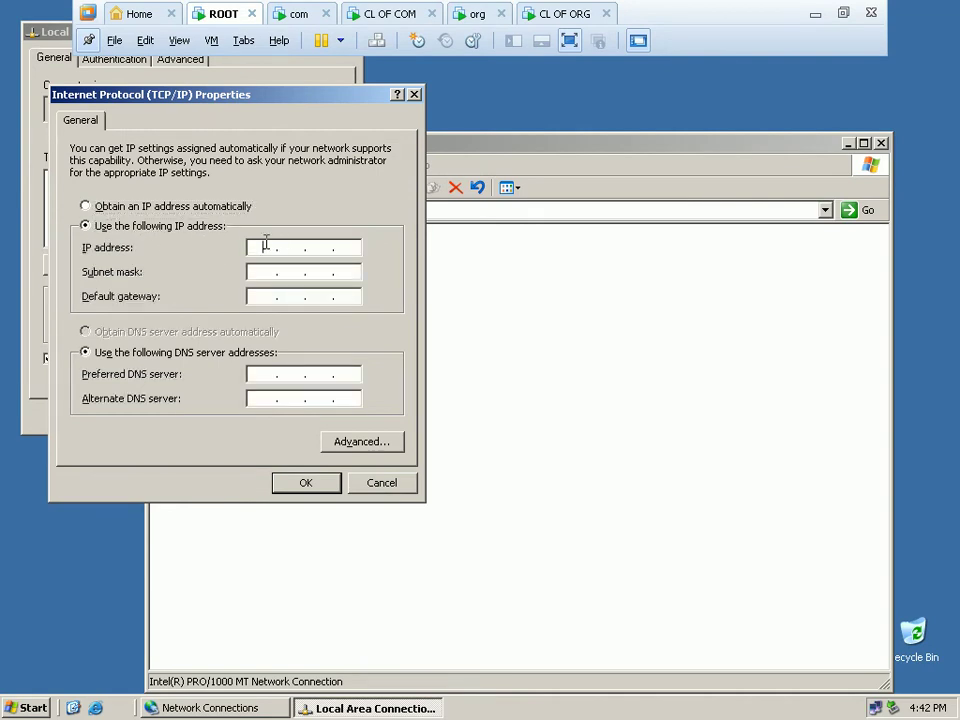
pyautogui.write('192 . 168 . 1 . 1')
pyautogui.click(268, 272)
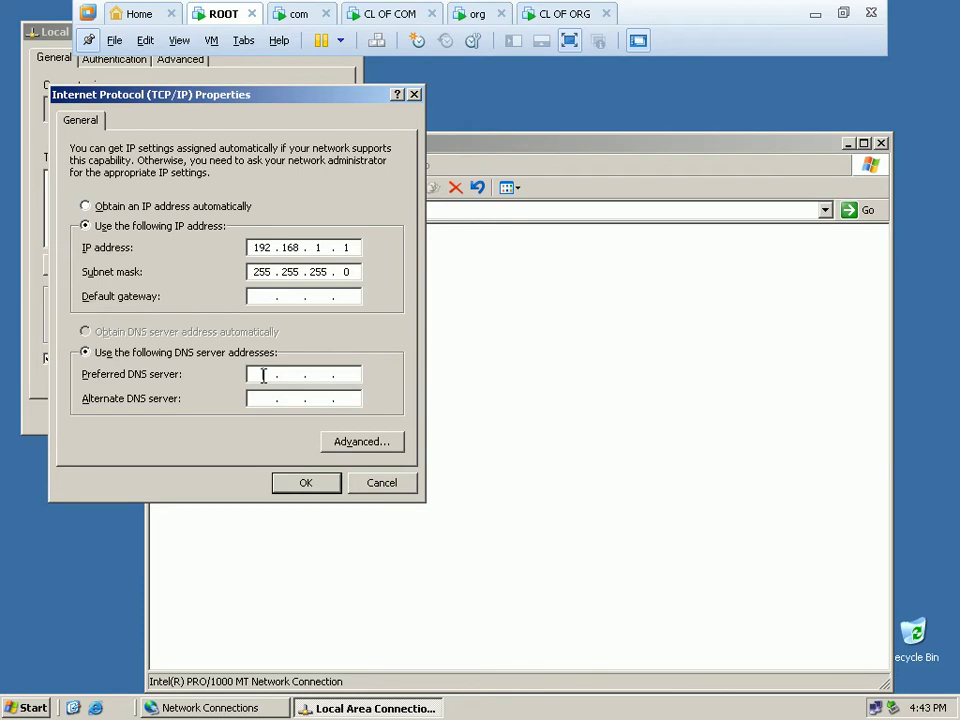
pyautogui.click(263, 375)
pyautogui.write('192 . 168 . 1 . 1')
pyautogui.click(303, 487)
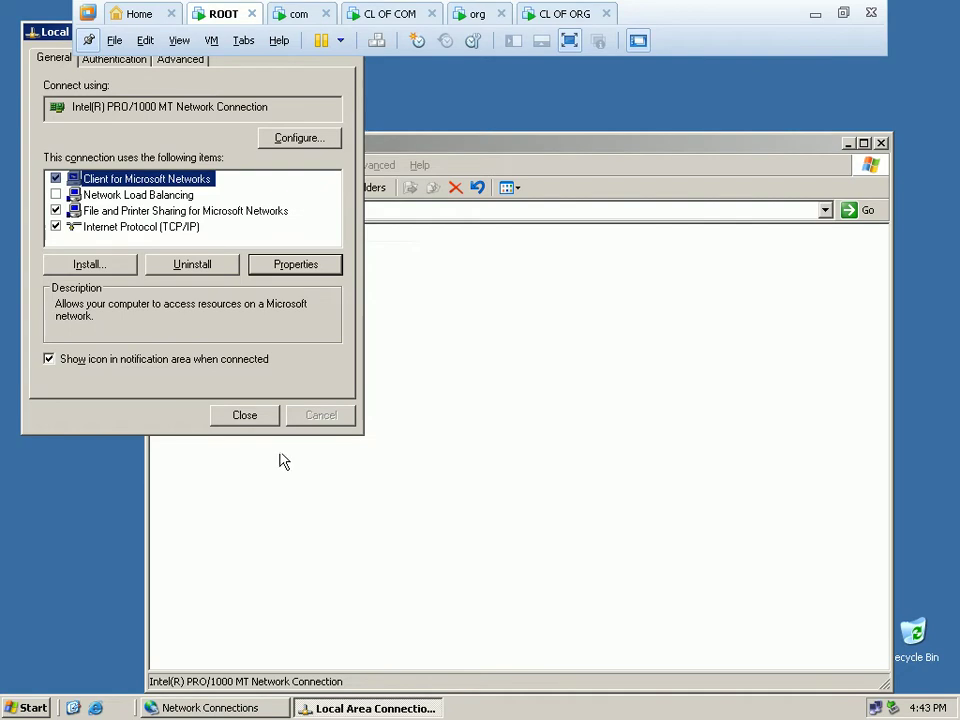
pyautogui.click(255, 427)
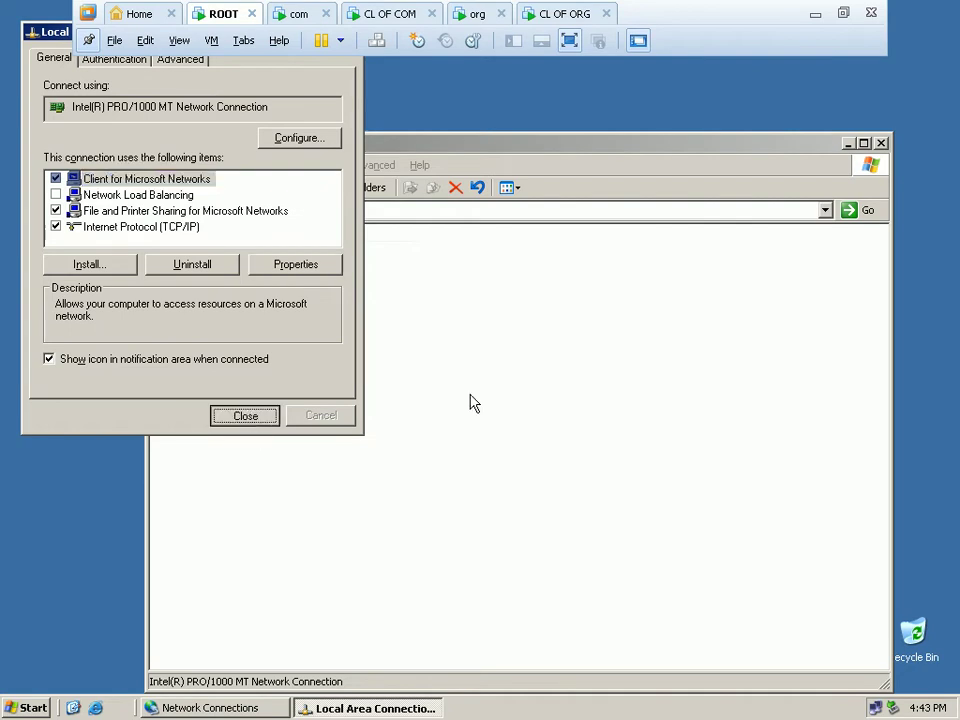
pyautogui.click(882, 144)
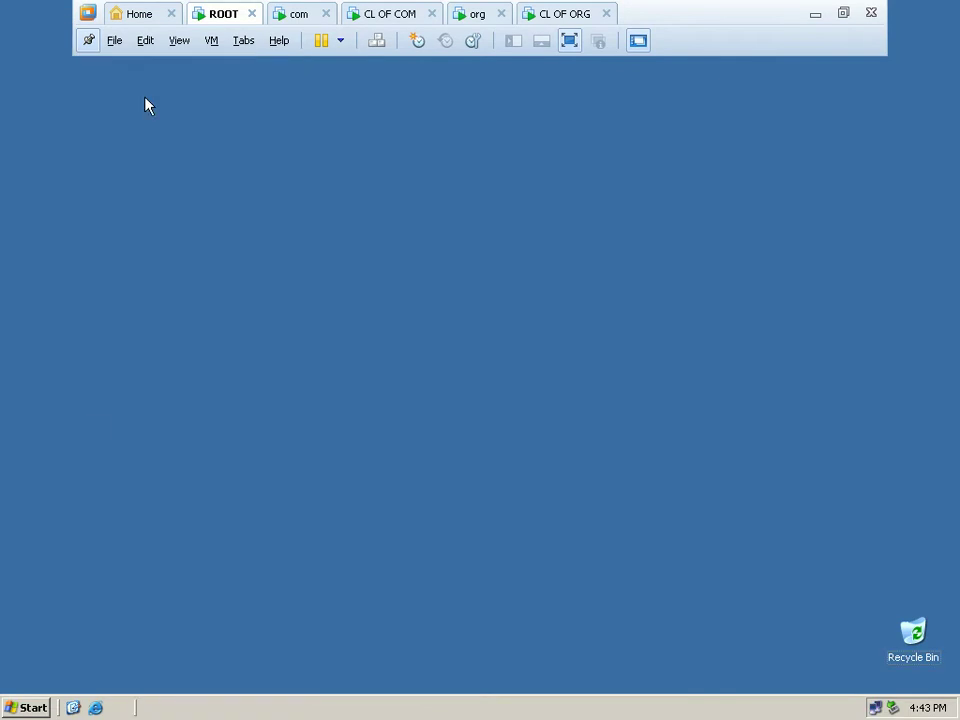
# Start the Windows Components Wizard from Add or Remove Programs in Control Panel.
pyautogui.click(38, 707)
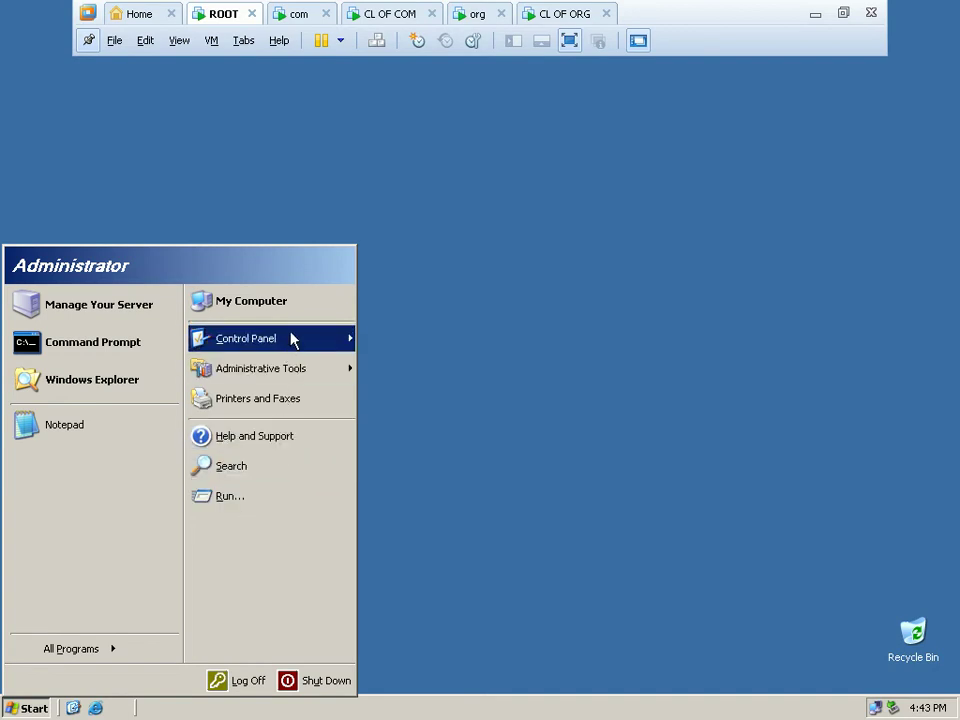
pyautogui.moveTo(291, 341)
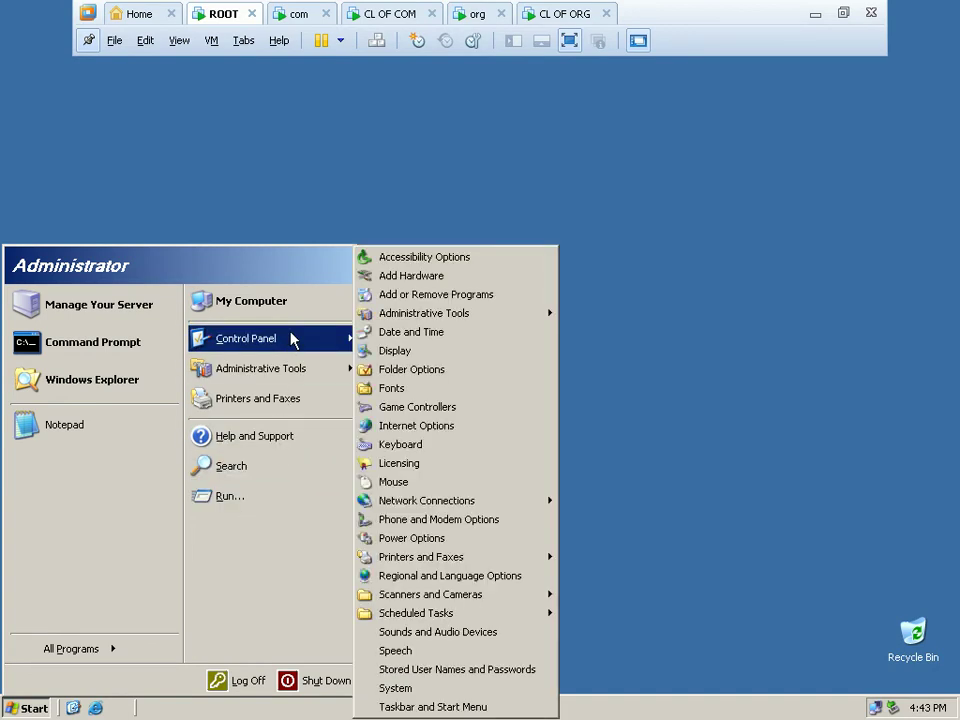
pyautogui.click(407, 296)
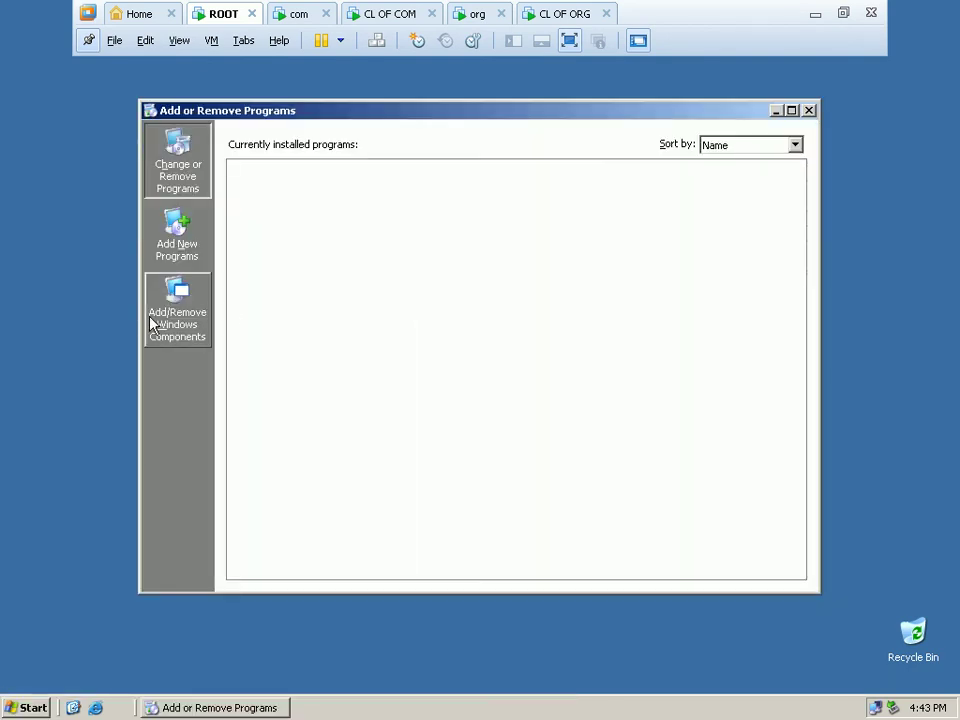
pyautogui.click(164, 329)
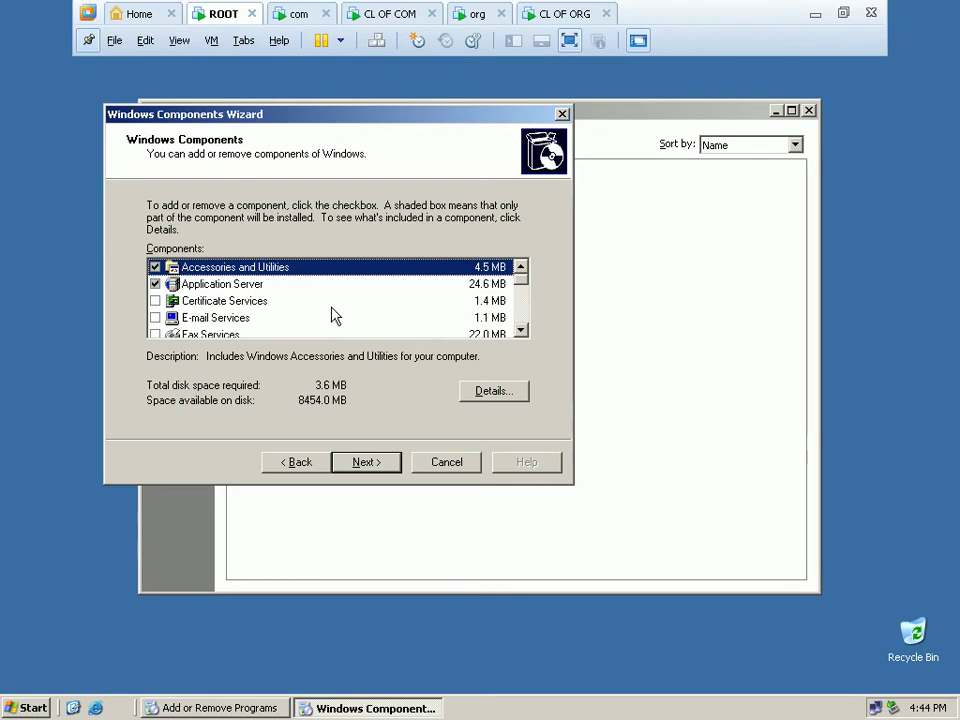
pyautogui.click(519, 331)
pyautogui.click(519, 331)
pyautogui.click(519, 331)
pyautogui.click(519, 331)
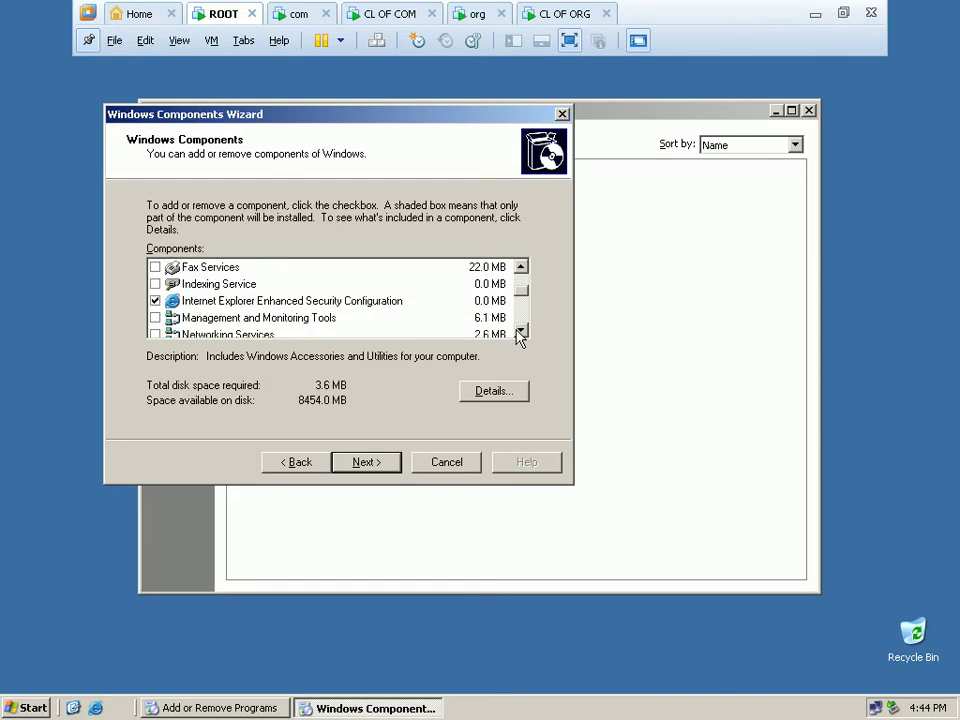
pyautogui.click(519, 331)
pyautogui.click(519, 331)
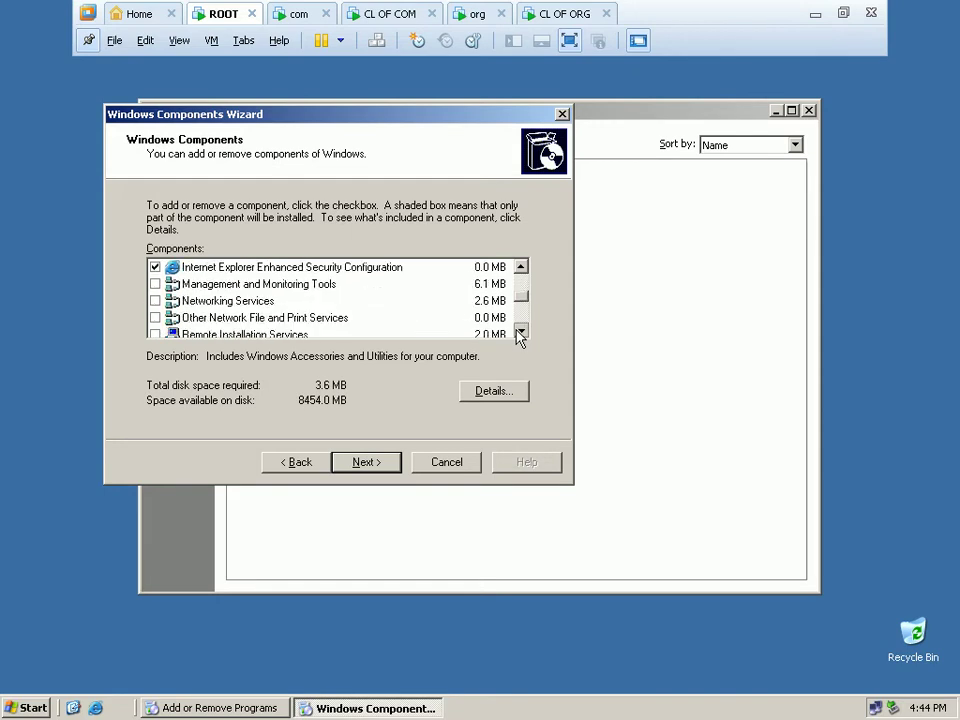
# Check Domain Name System (DNS) under Networking Services details and install it.
pyautogui.click(250, 303)
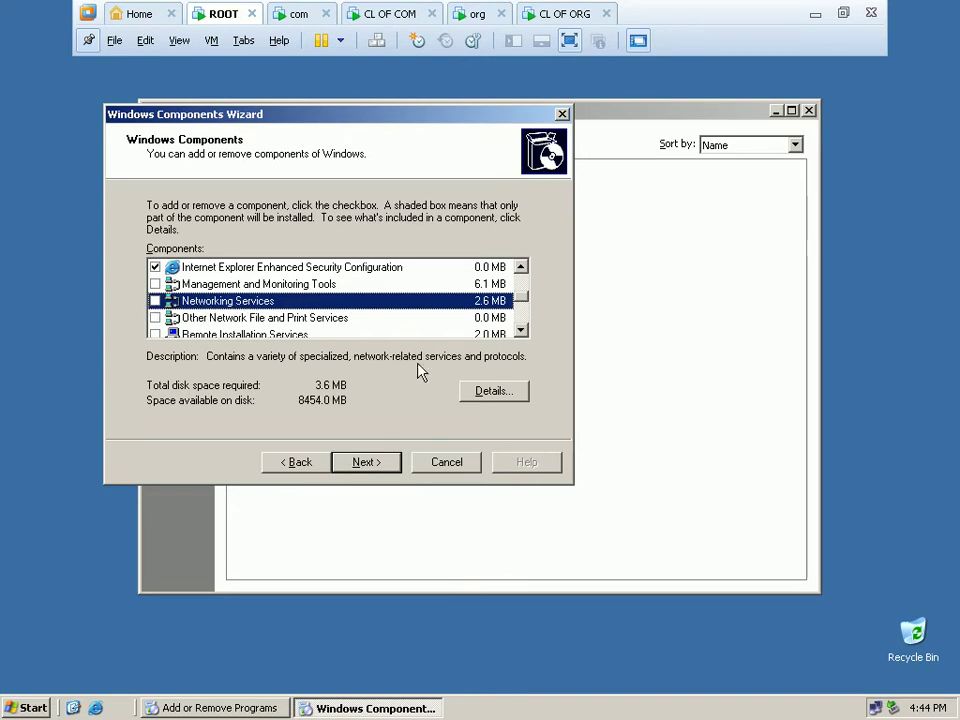
pyautogui.click(490, 392)
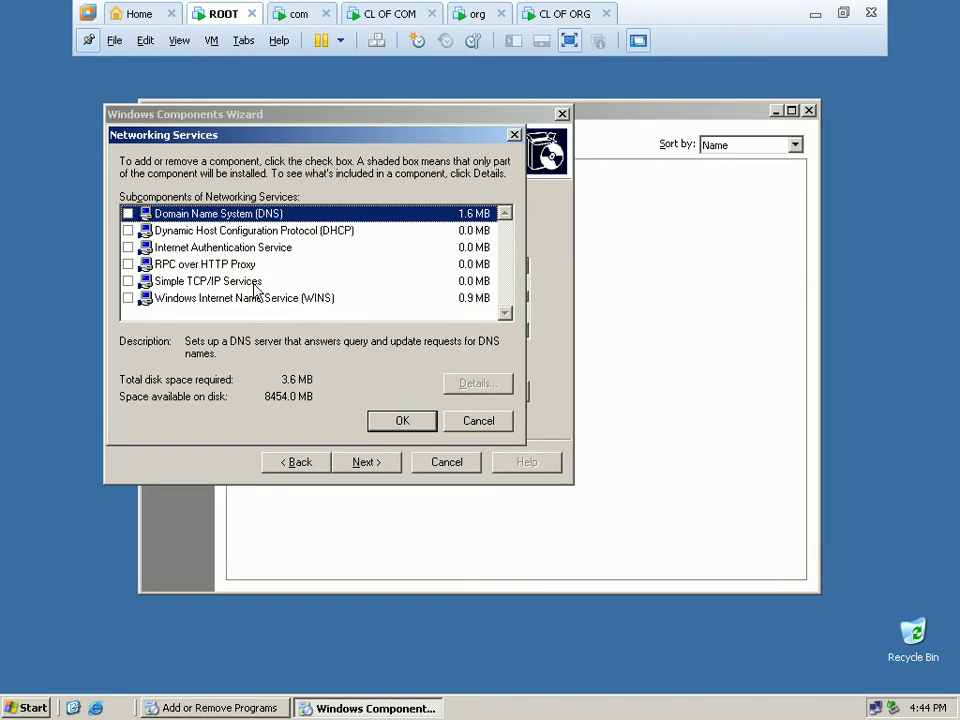
pyautogui.click(479, 422)
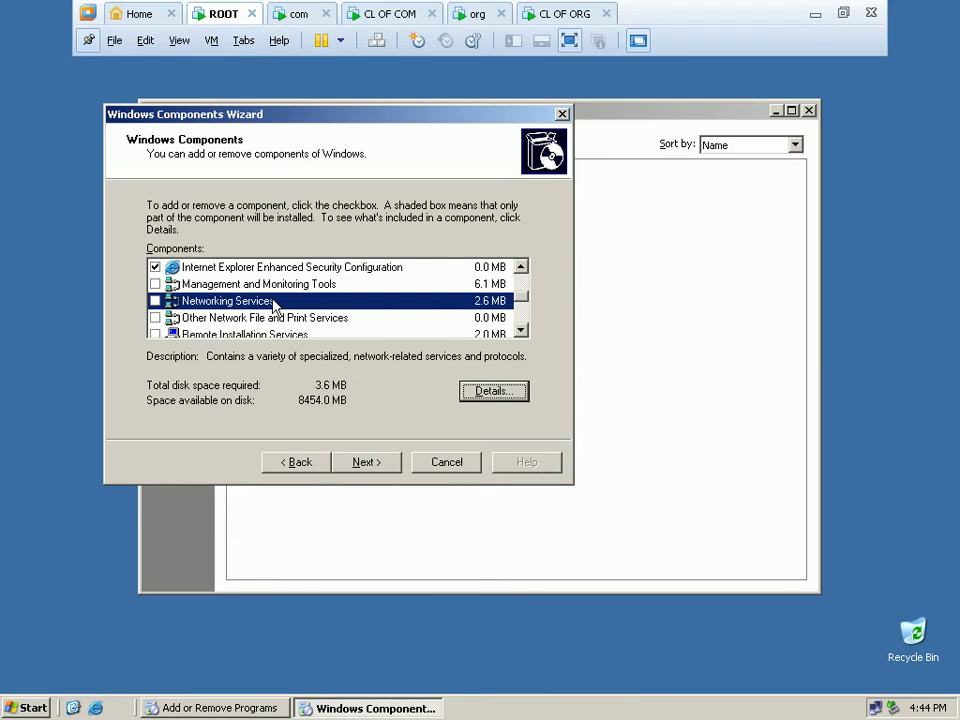
pyautogui.click(474, 393)
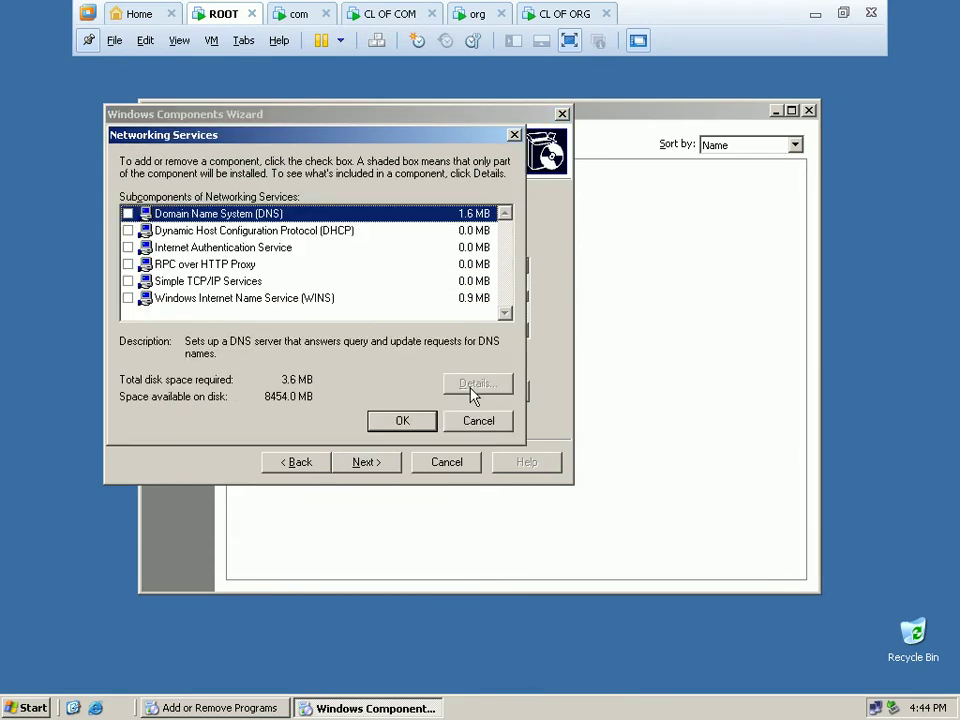
pyautogui.click(127, 214)
pyautogui.click(394, 422)
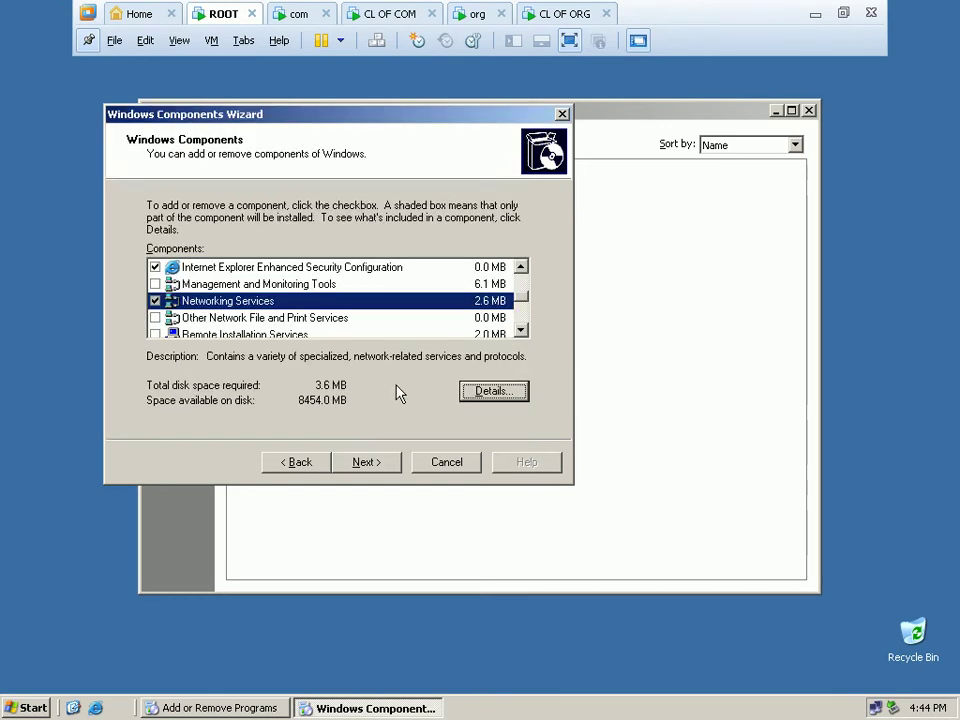
pyautogui.click(370, 470)
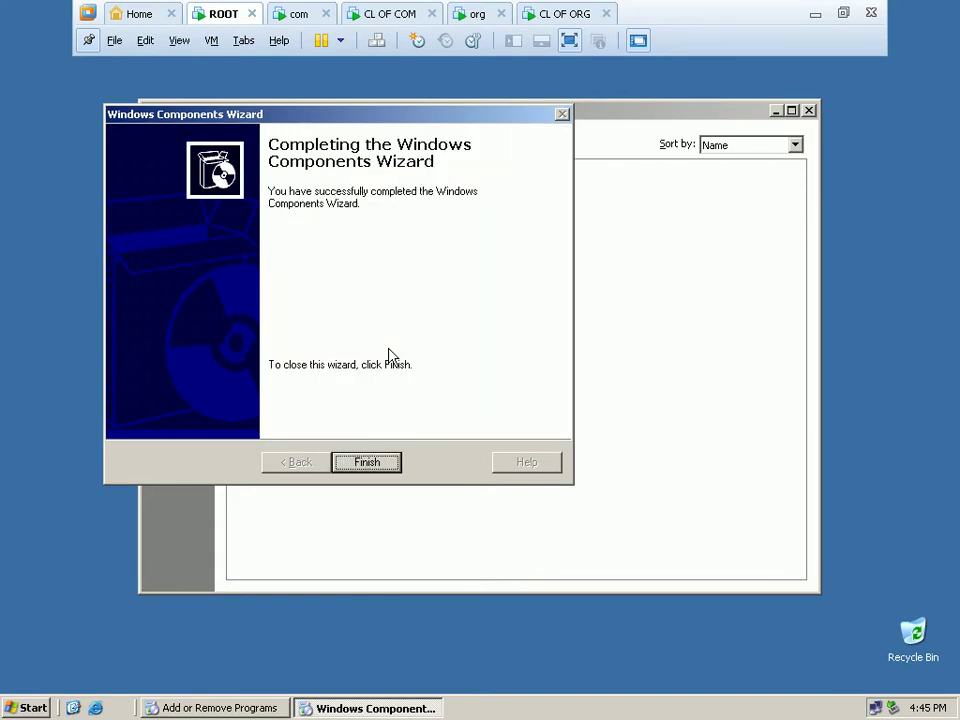
pyautogui.click(397, 465)
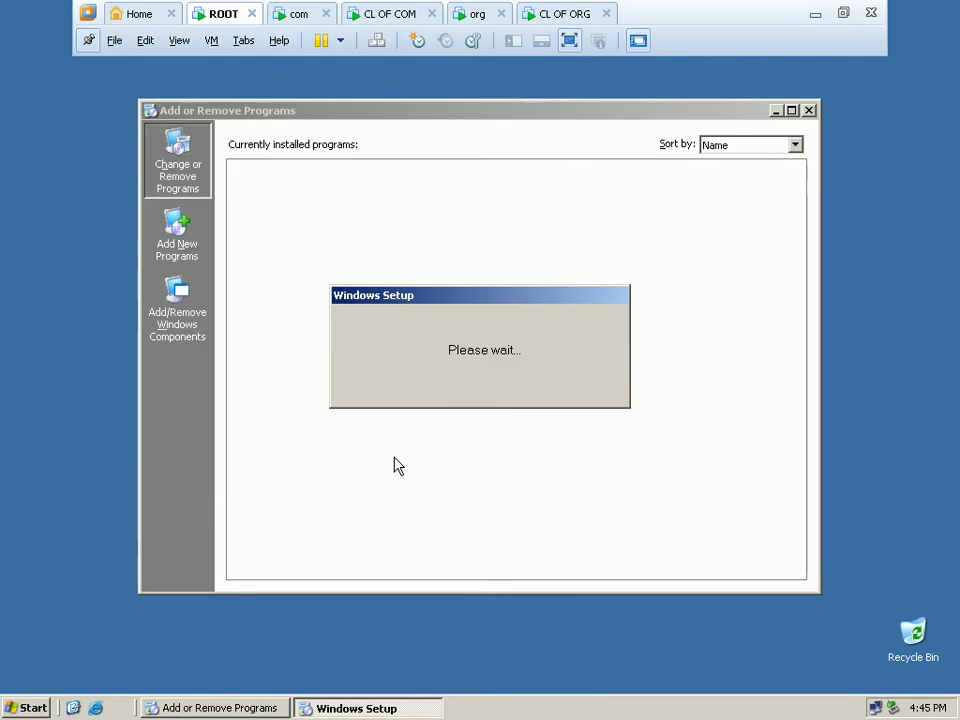
# Close Add or Remove Programs, launch DNS from Administrative Tools, and centre the console window.
pyautogui.click(809, 111)
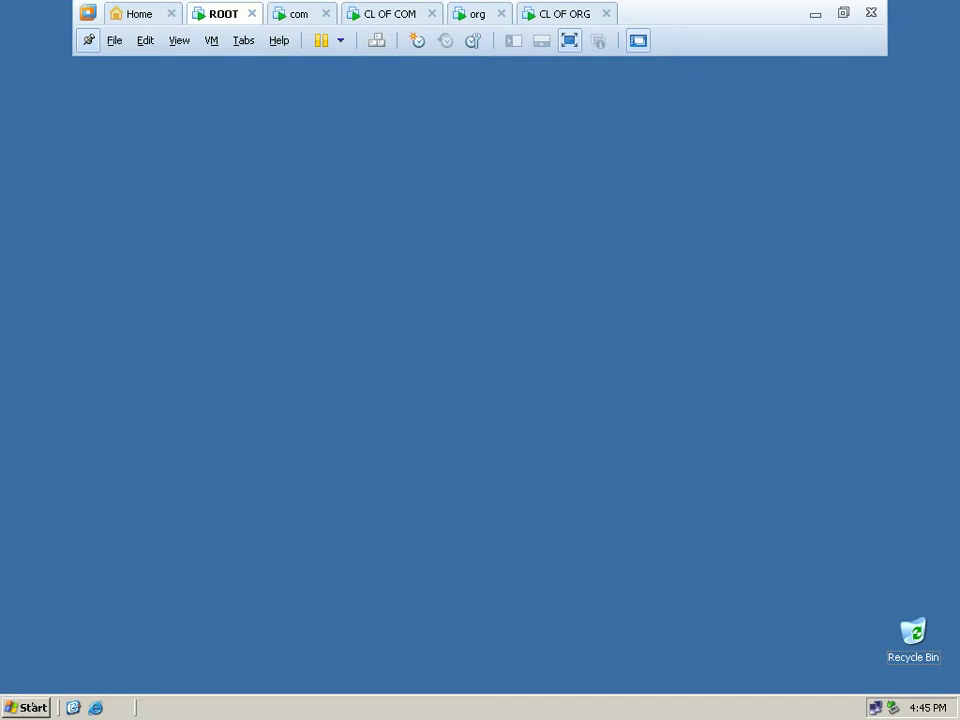
pyautogui.click(33, 708)
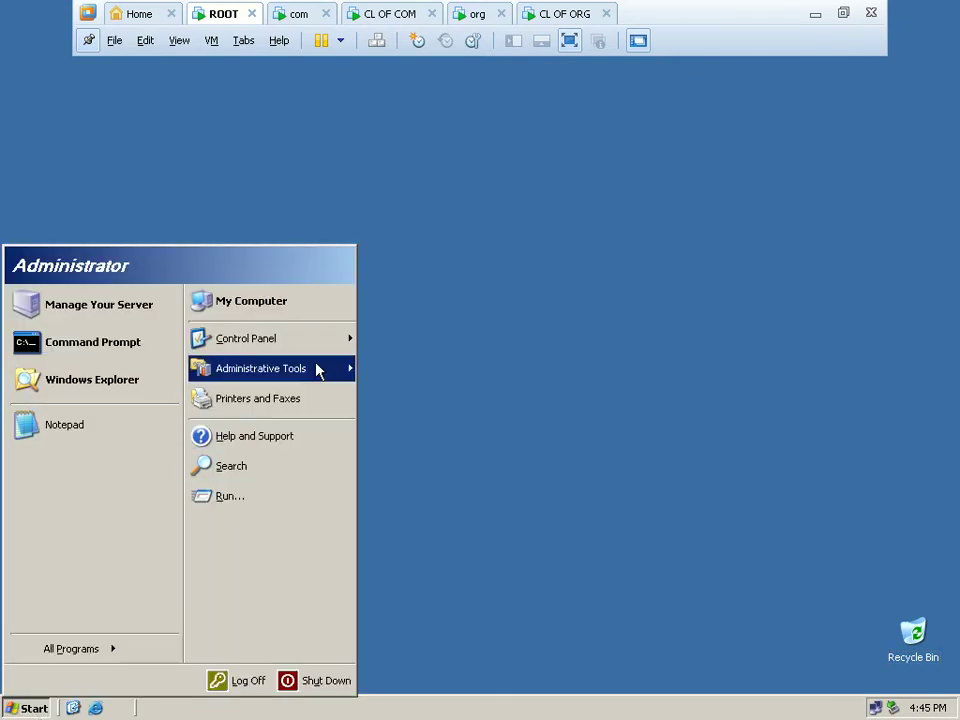
pyautogui.moveTo(316, 370)
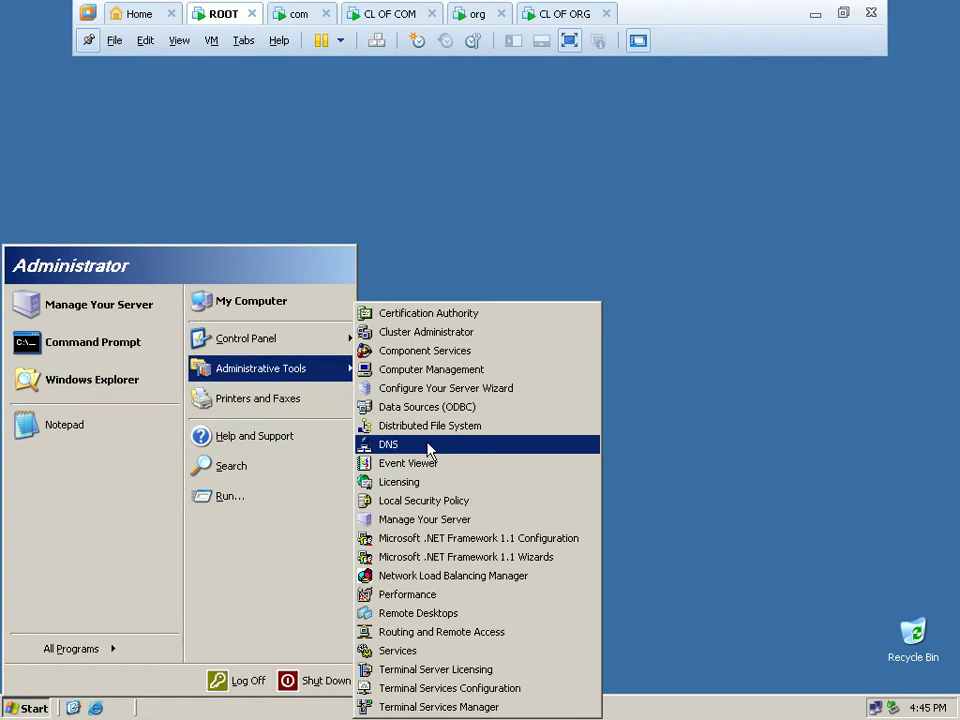
pyautogui.click(428, 450)
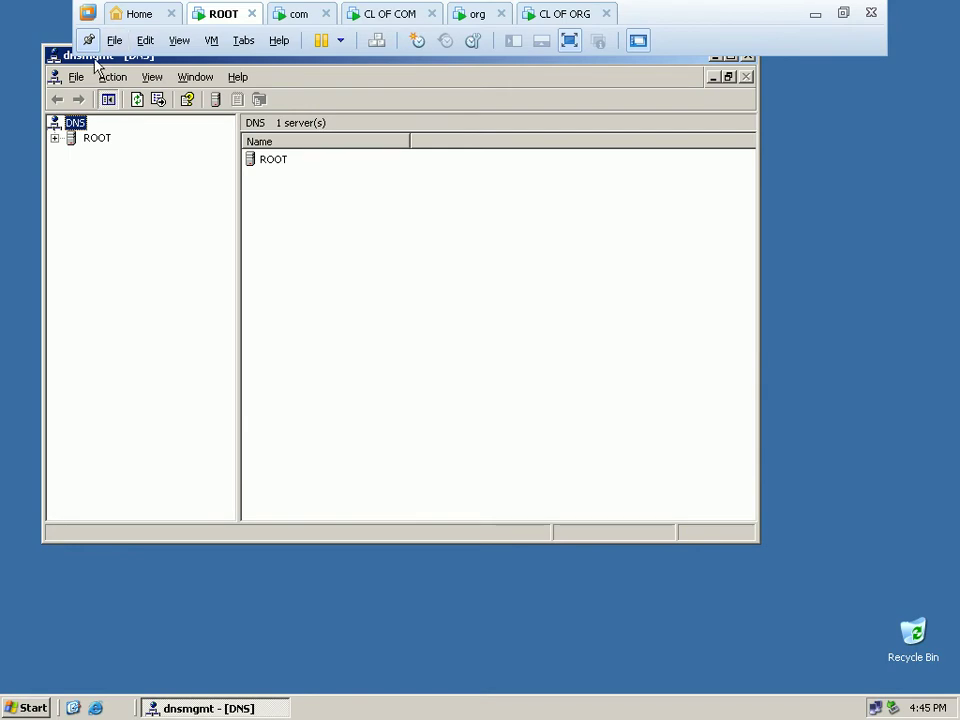
pyautogui.moveTo(68, 56); pyautogui.dragTo(168, 146)
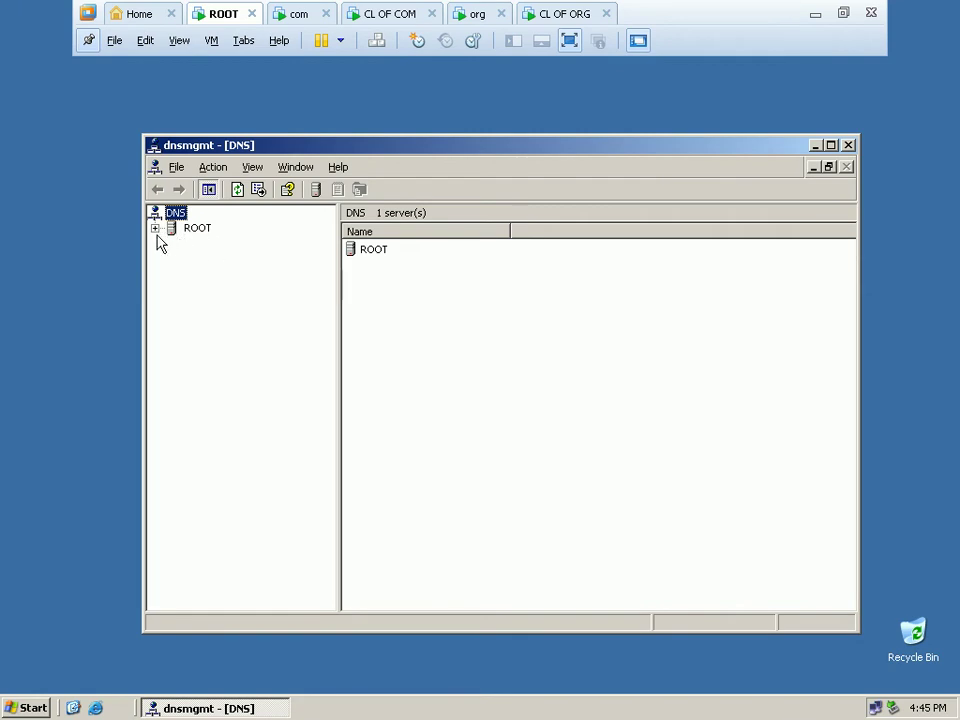
# Expand the ROOT server and open the Forward Lookup Zones context menu.
pyautogui.doubleClick(171, 232)
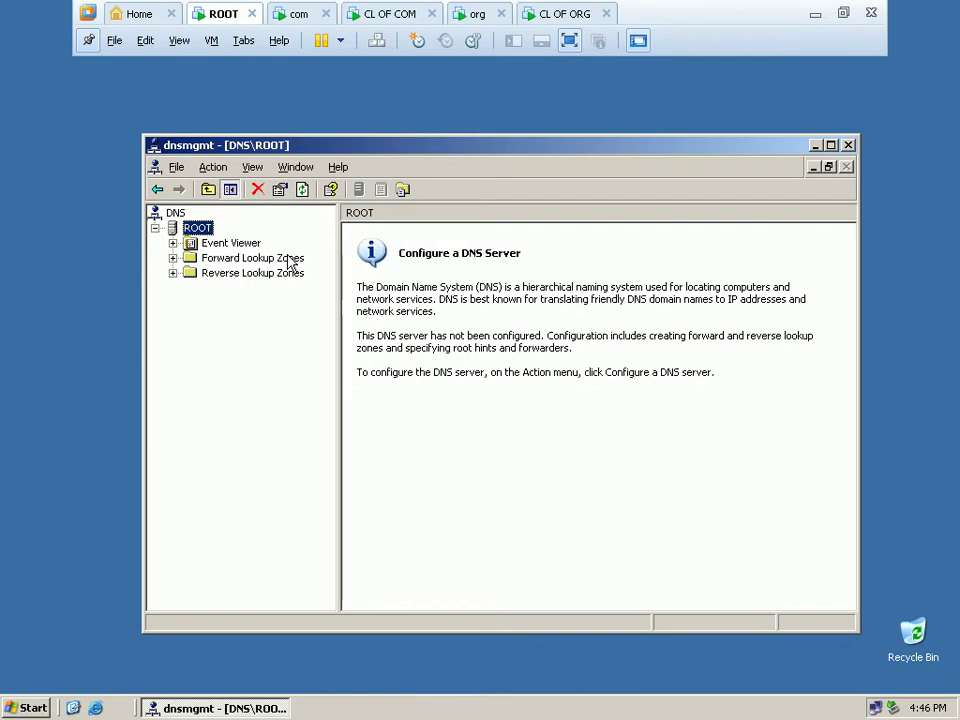
pyautogui.click(290, 262)
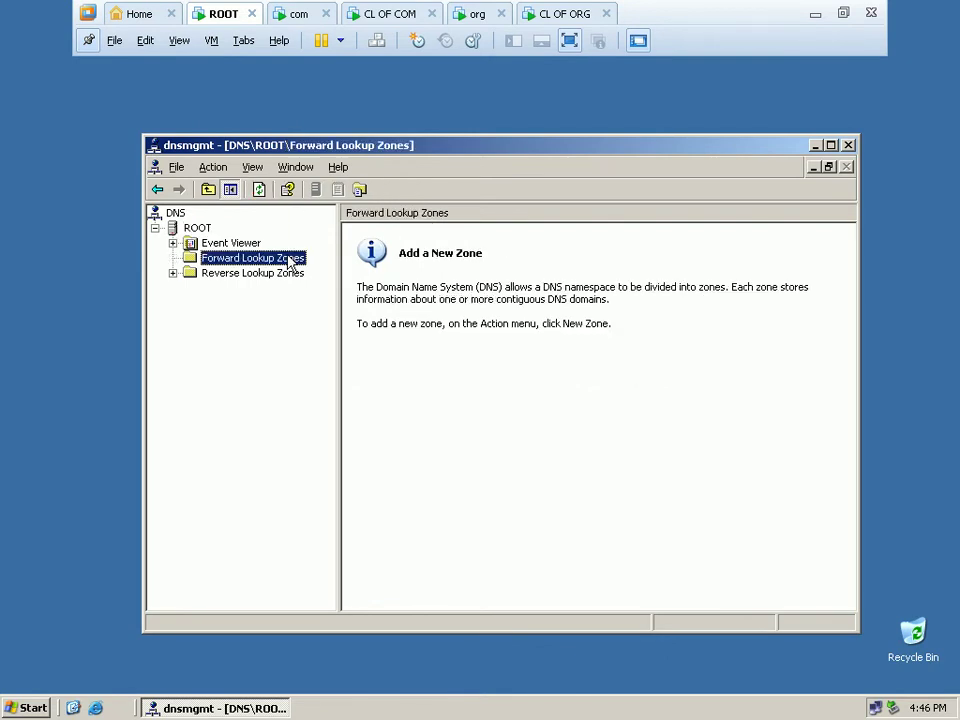
pyautogui.rightClick(290, 261)
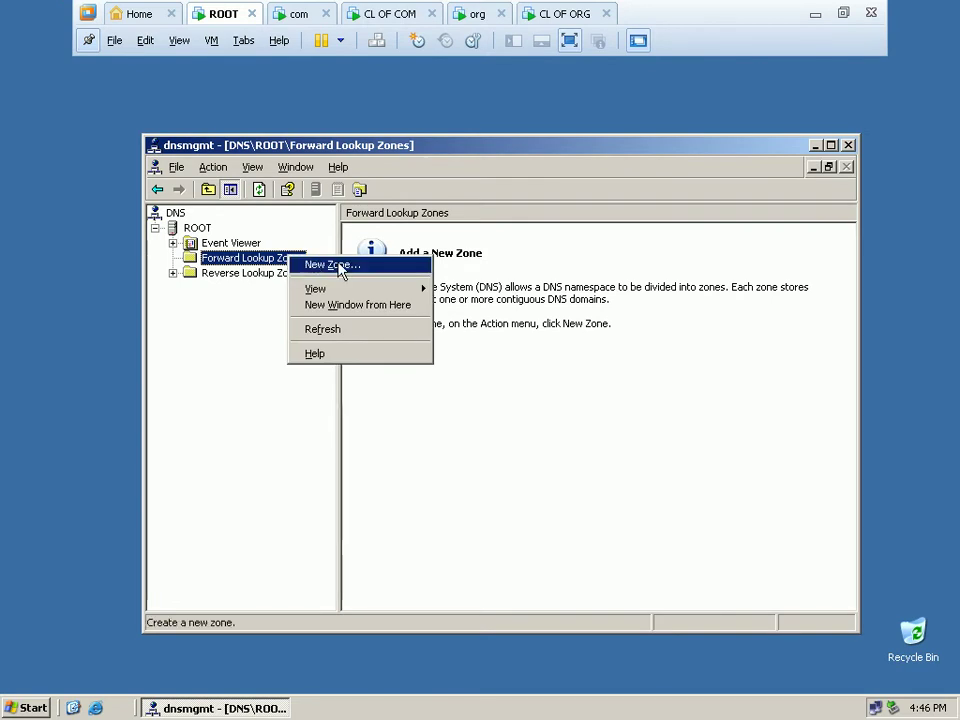
# Create primary zone '.' with file root.dns, allowing nonsecure and secure dynamic updates.
pyautogui.click(330, 265)
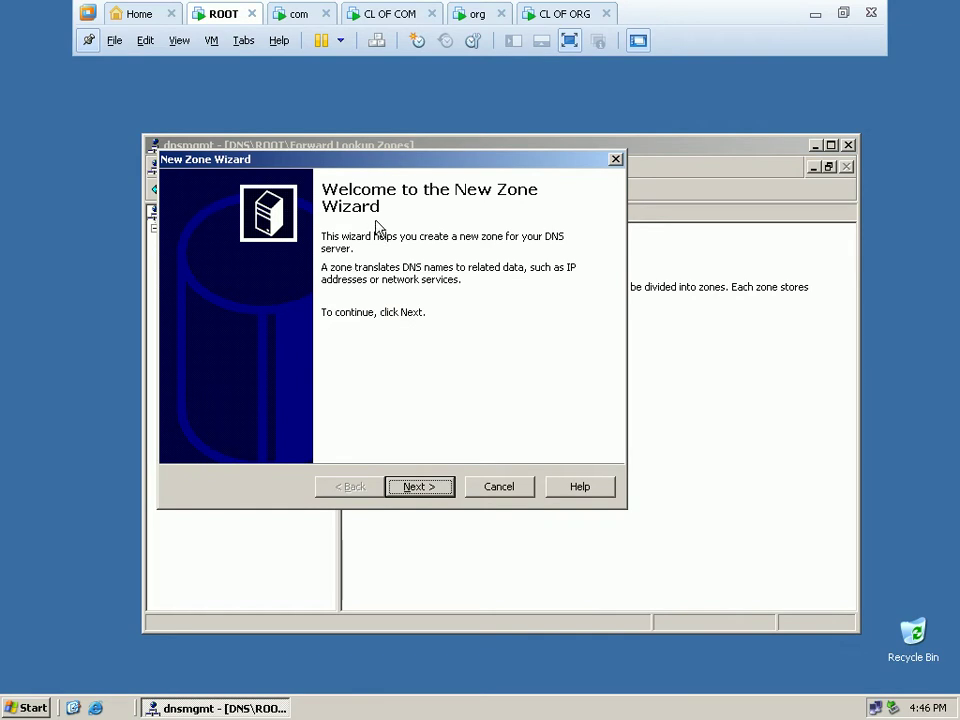
pyautogui.click(420, 487)
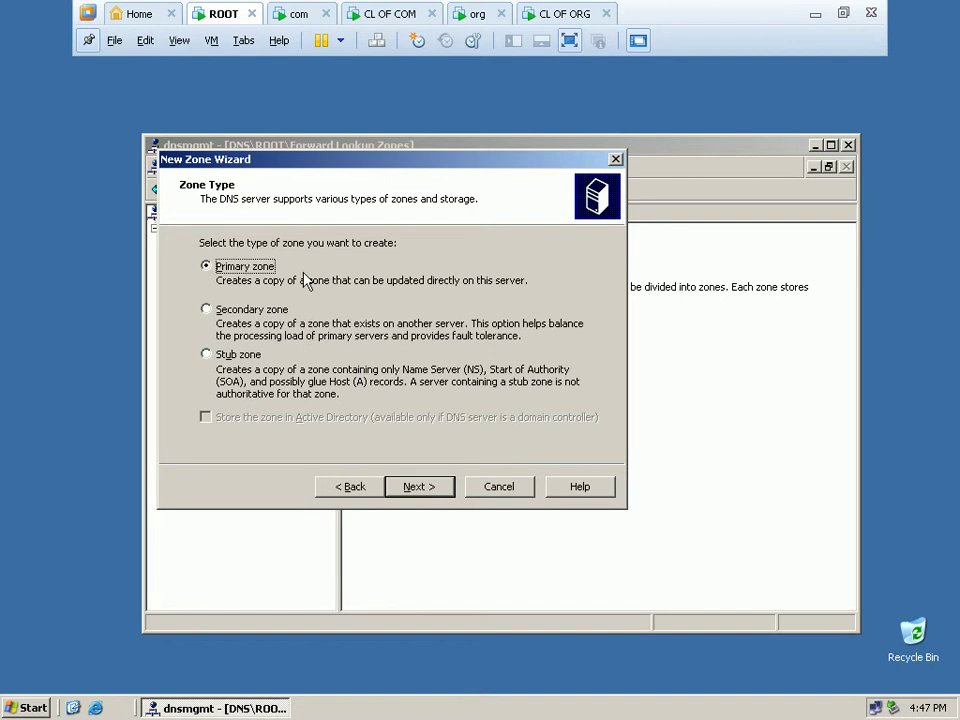
pyautogui.click(419, 487)
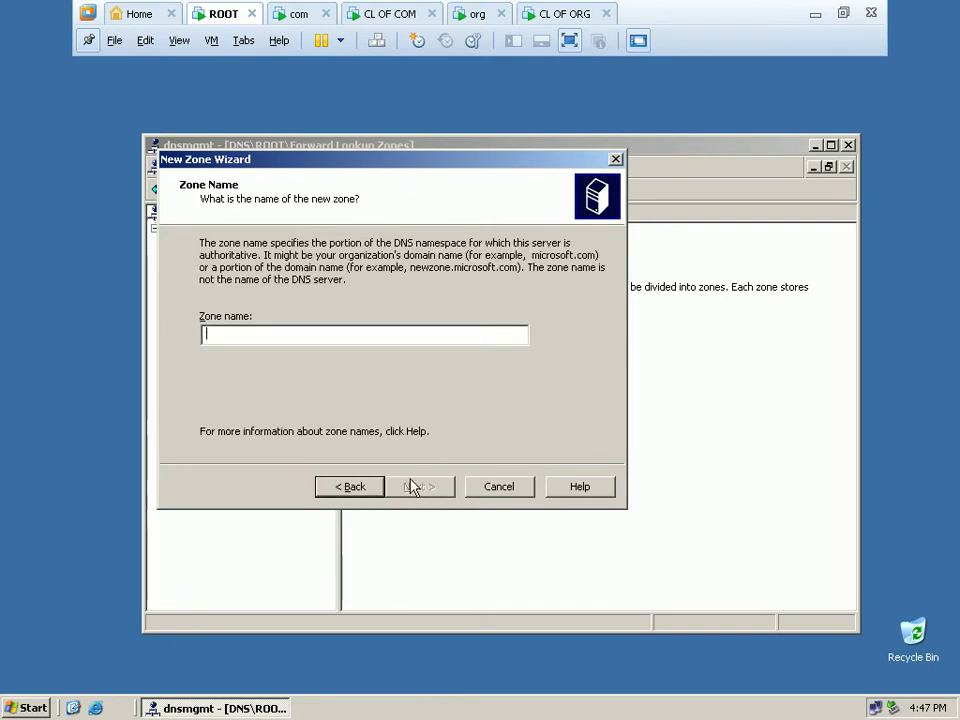
pyautogui.write('.')
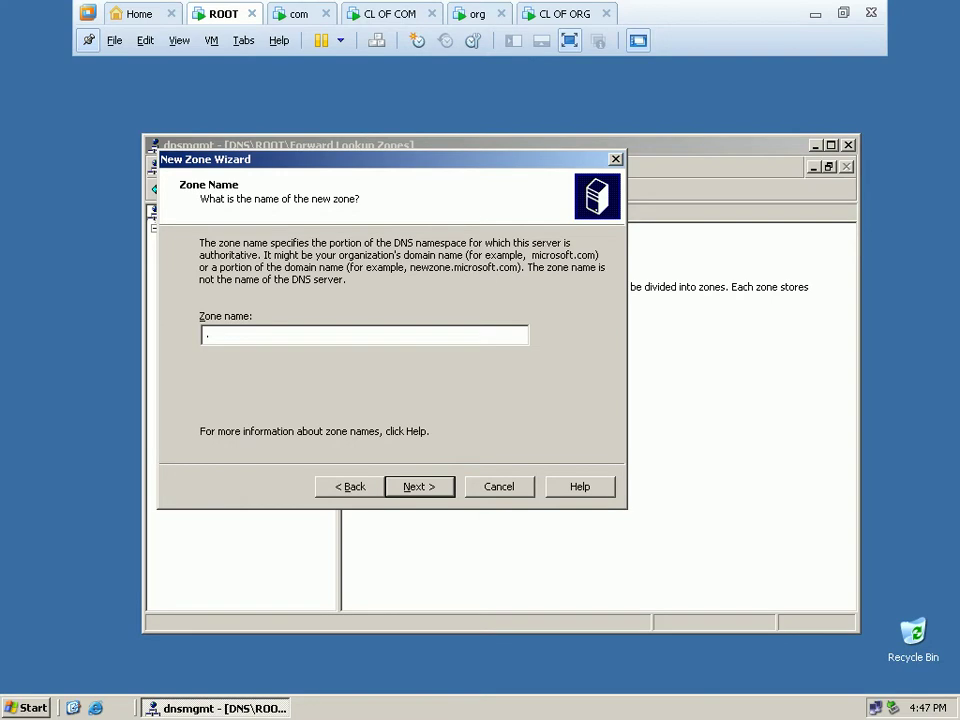
pyautogui.click(407, 495)
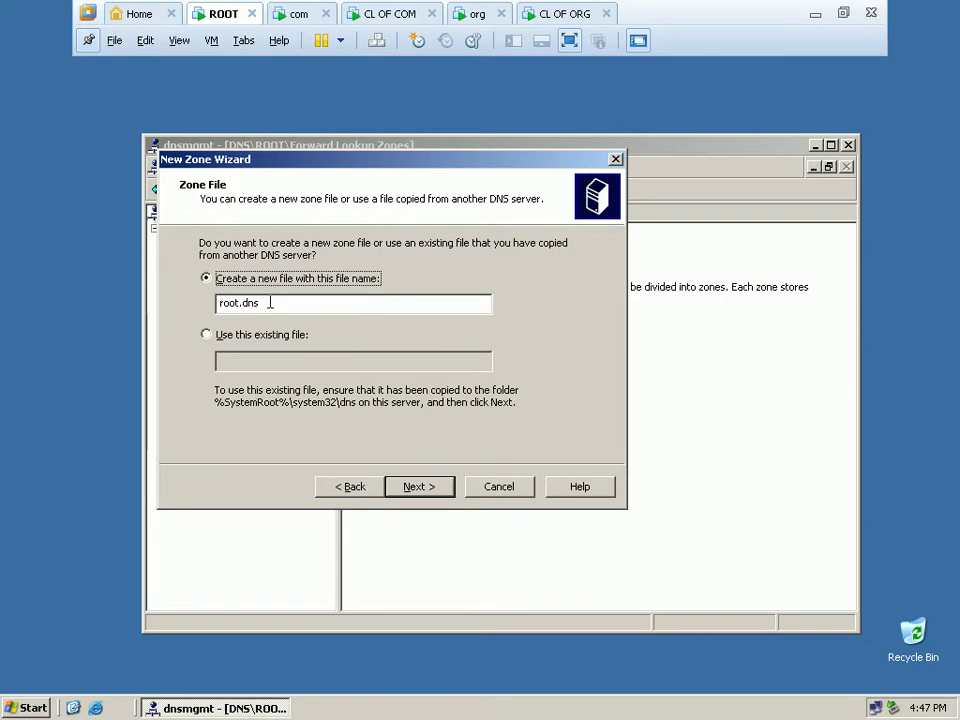
pyautogui.click(424, 486)
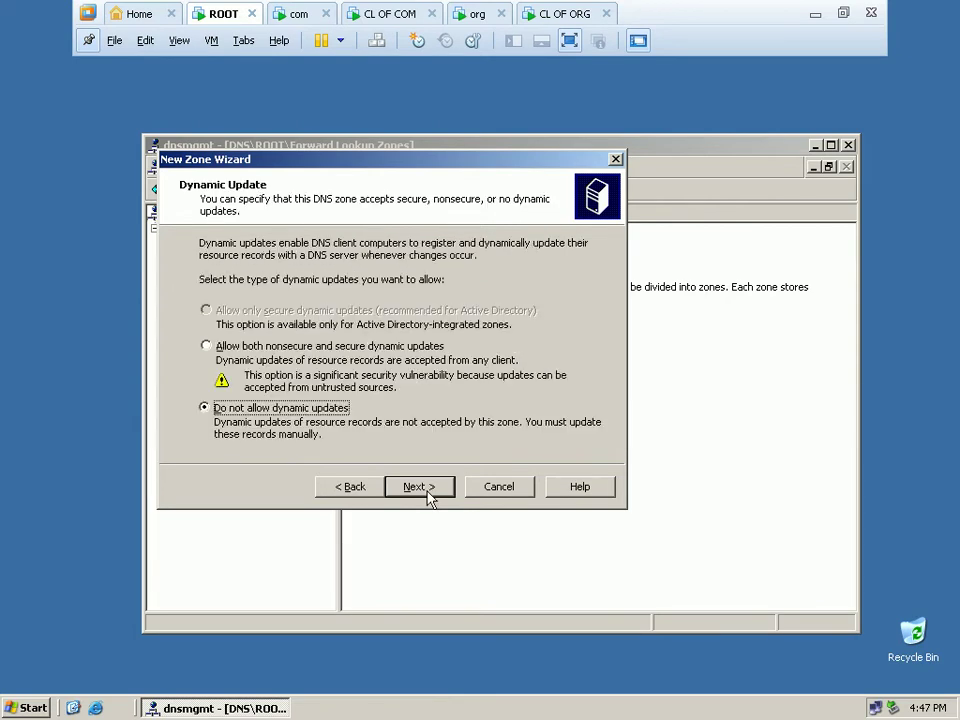
pyautogui.click(222, 349)
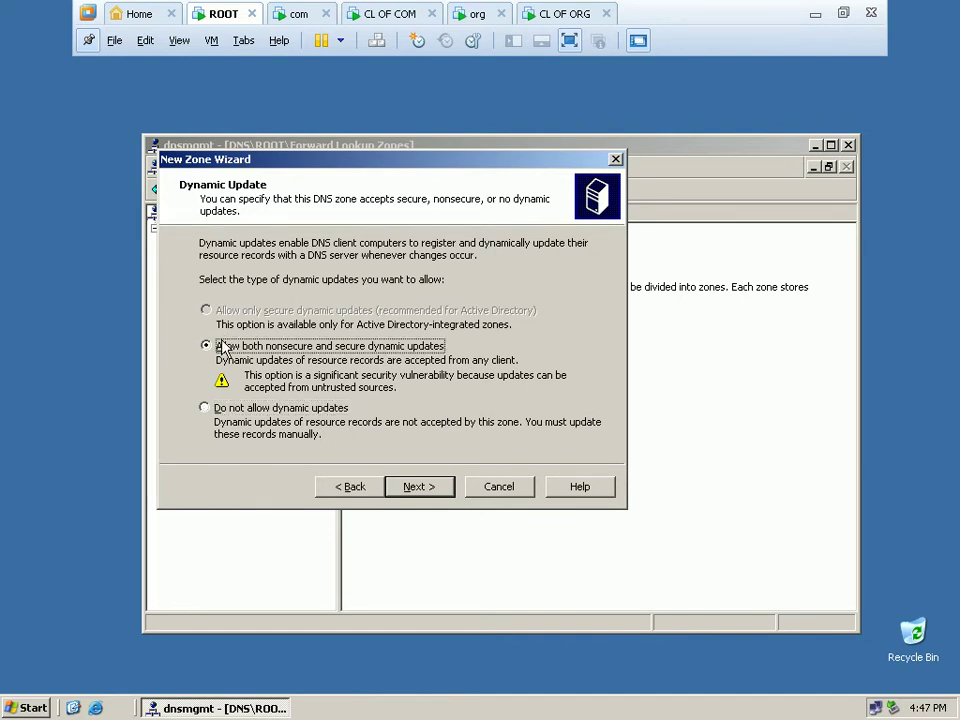
pyautogui.click(421, 492)
pyautogui.click(421, 492)
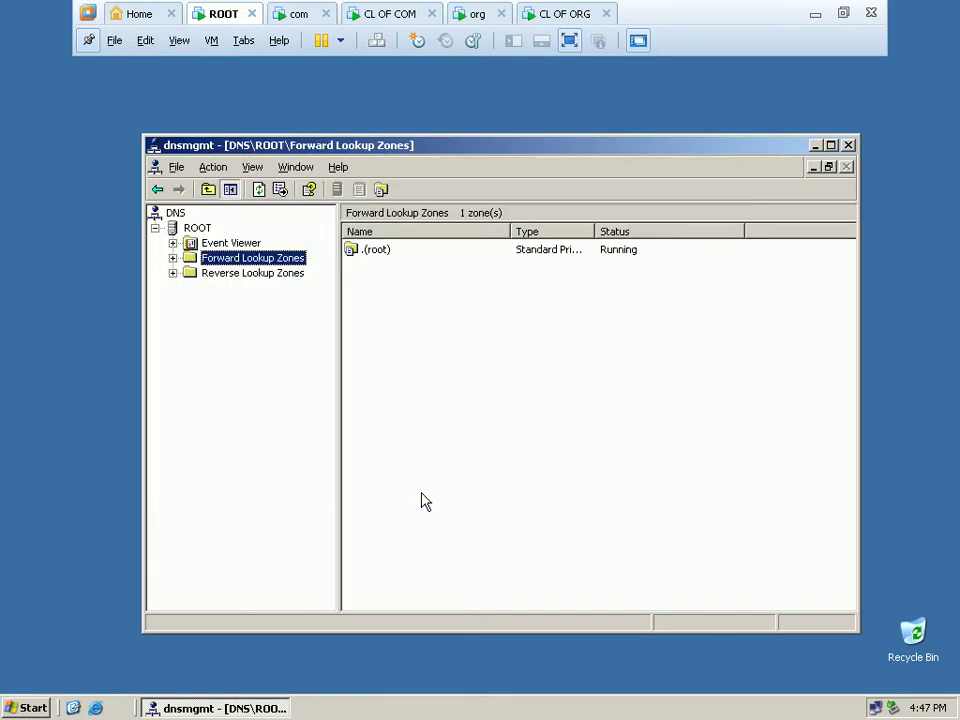
# Inspect the .(root) zone's SOA, name server and root host records, then minimize the DNS console.
pyautogui.doubleClick(371, 259)
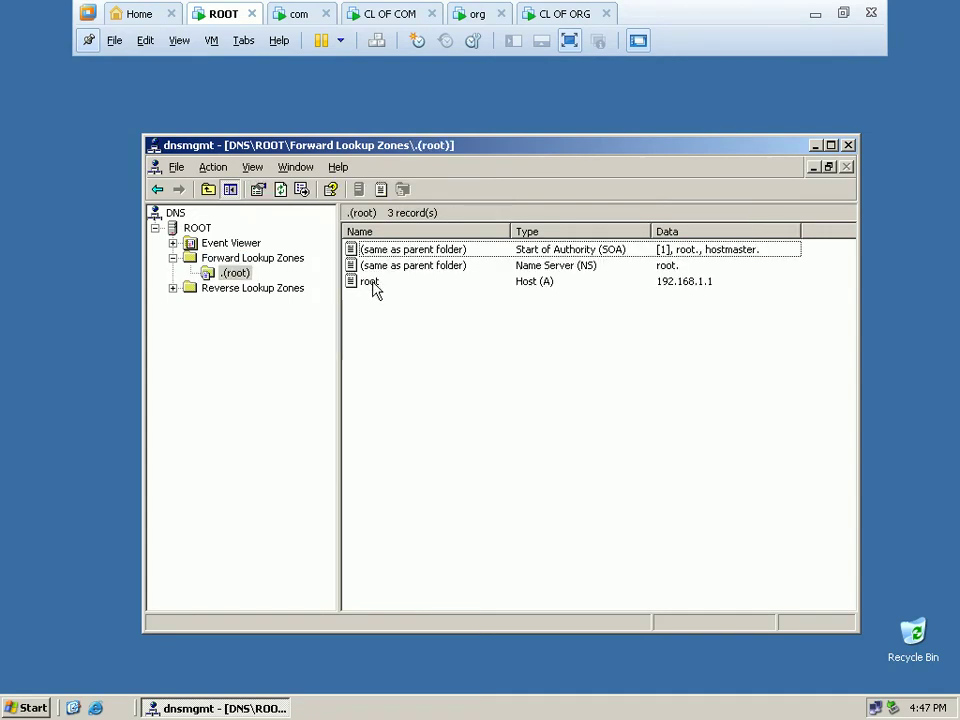
pyautogui.click(373, 283)
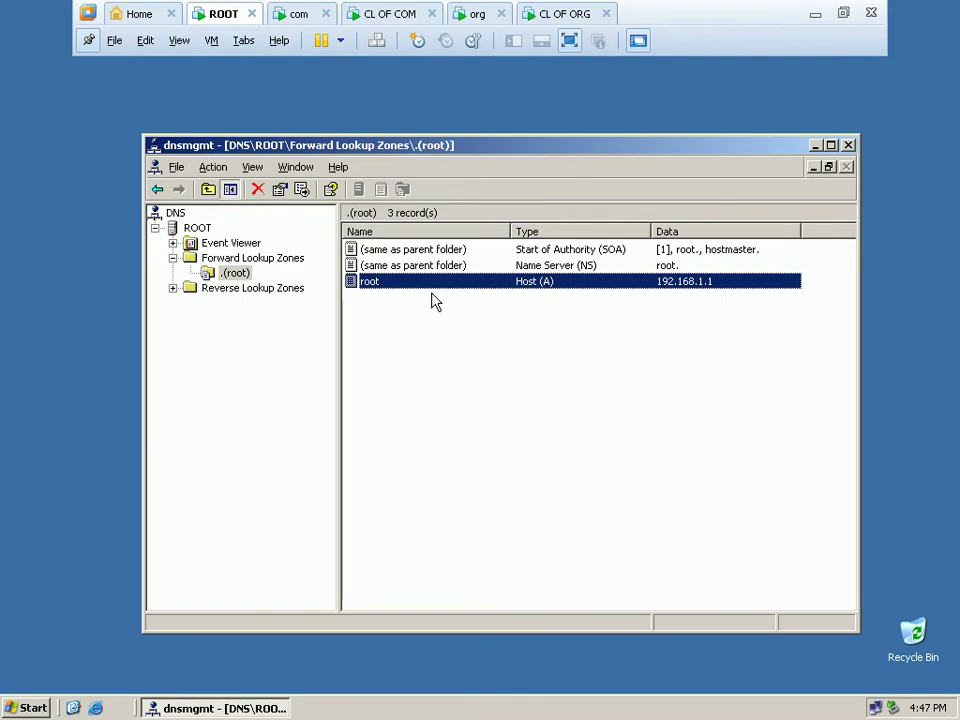
pyautogui.click(558, 268)
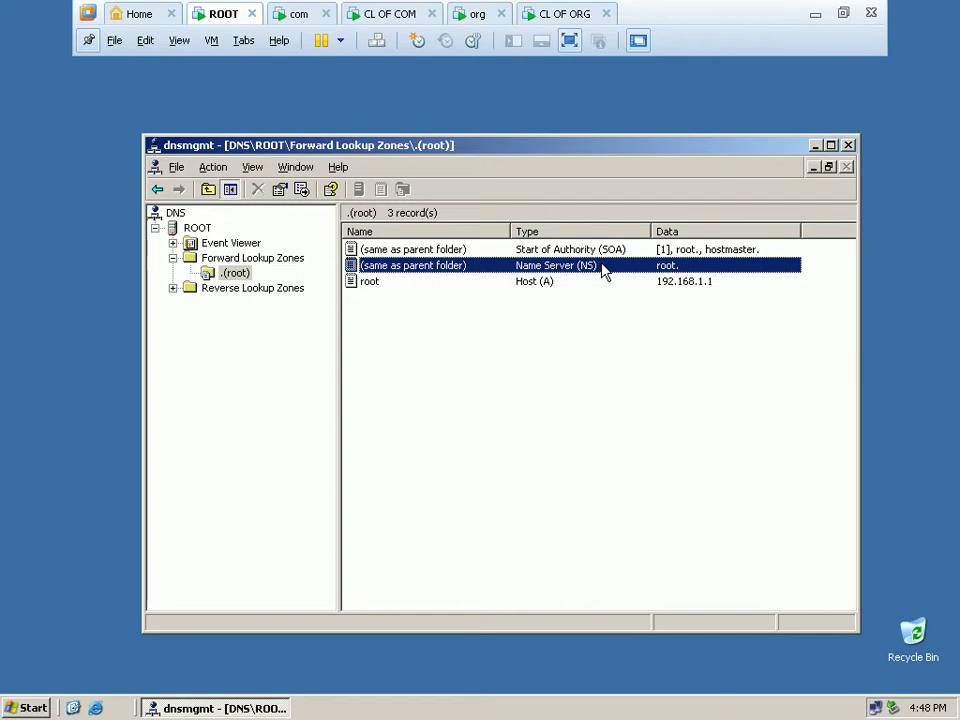
pyautogui.click(529, 290)
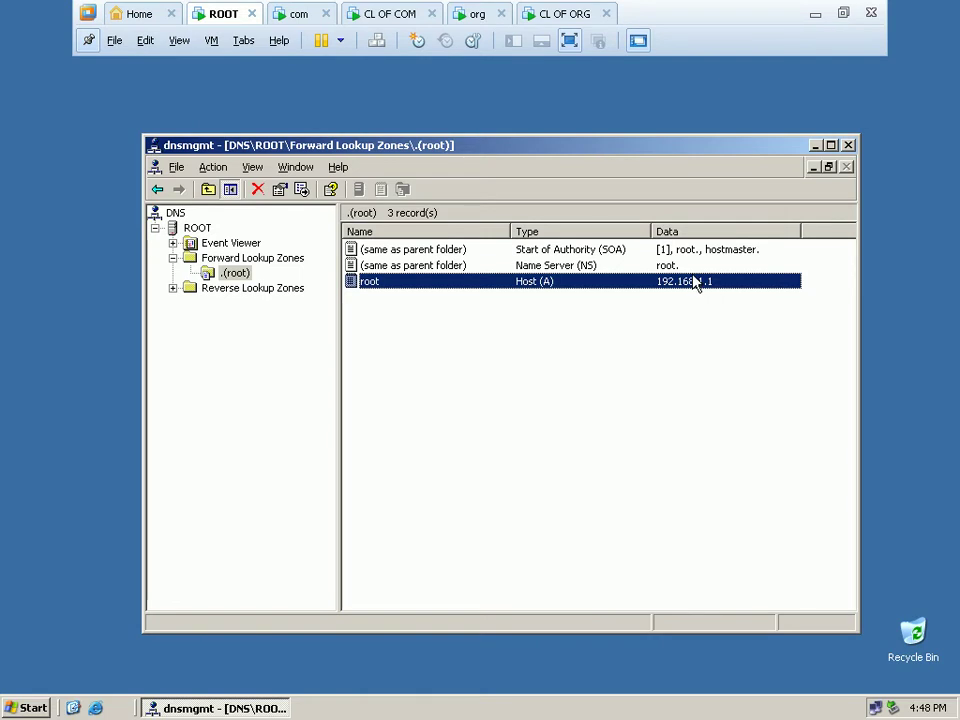
pyautogui.click(816, 147)
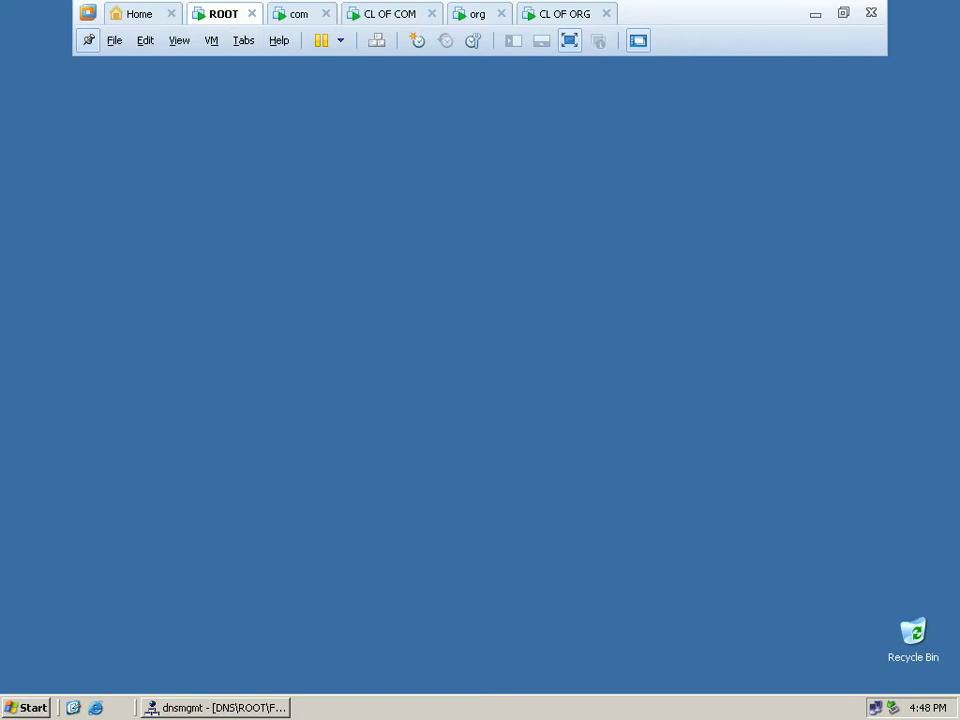
# On the com VM, open My Computer's System Properties at the Computer Name tab showing com.
pyautogui.click(298, 14)
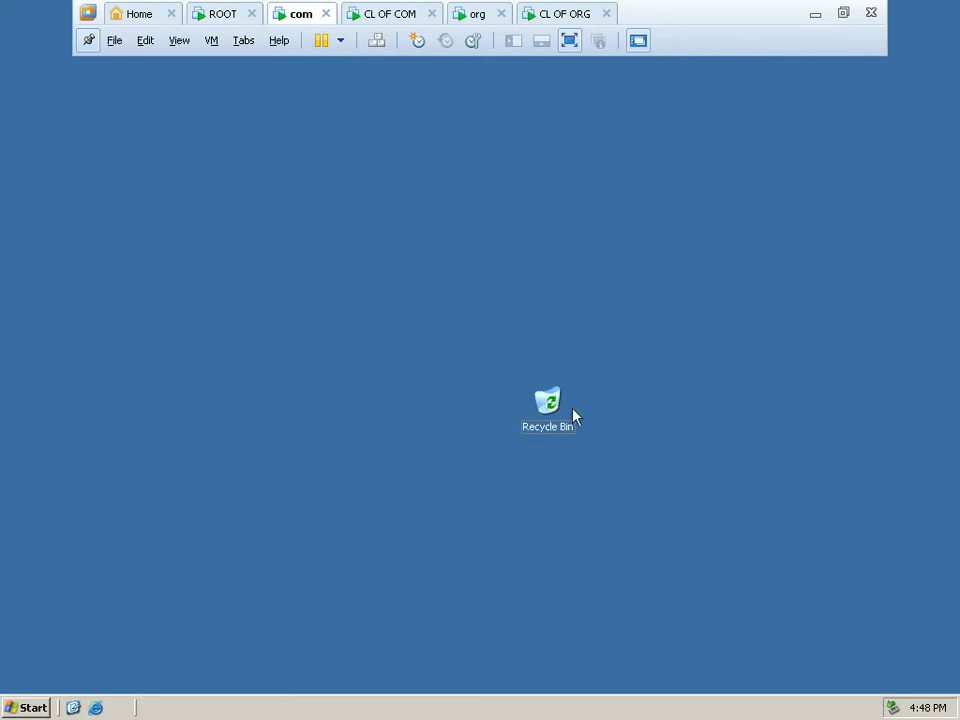
pyautogui.moveTo(558, 404); pyautogui.dragTo(935, 624)
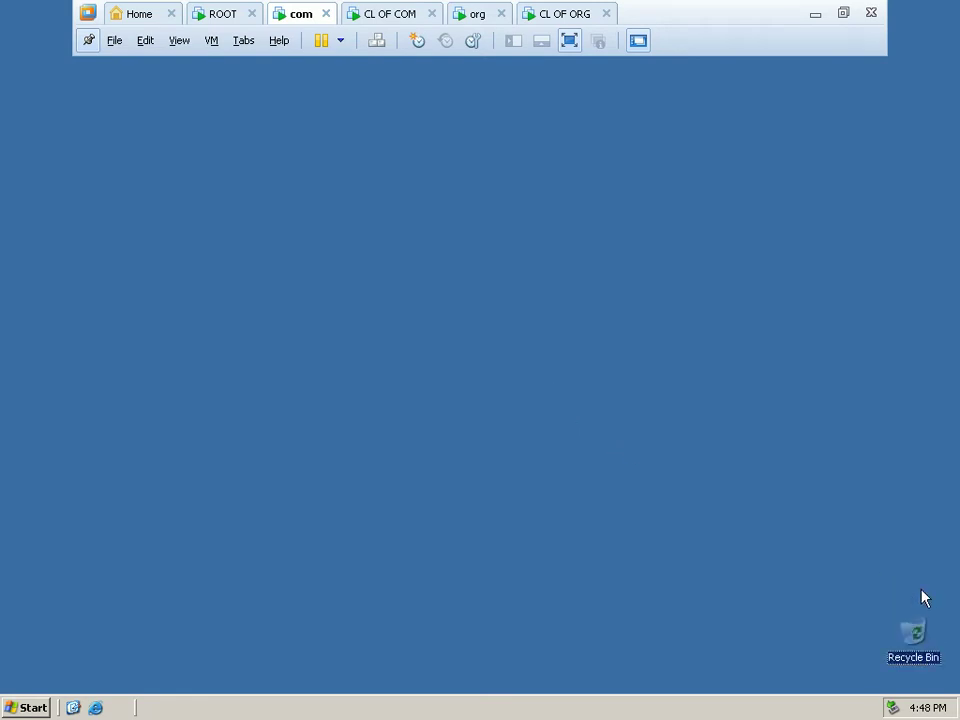
pyautogui.click(28, 708)
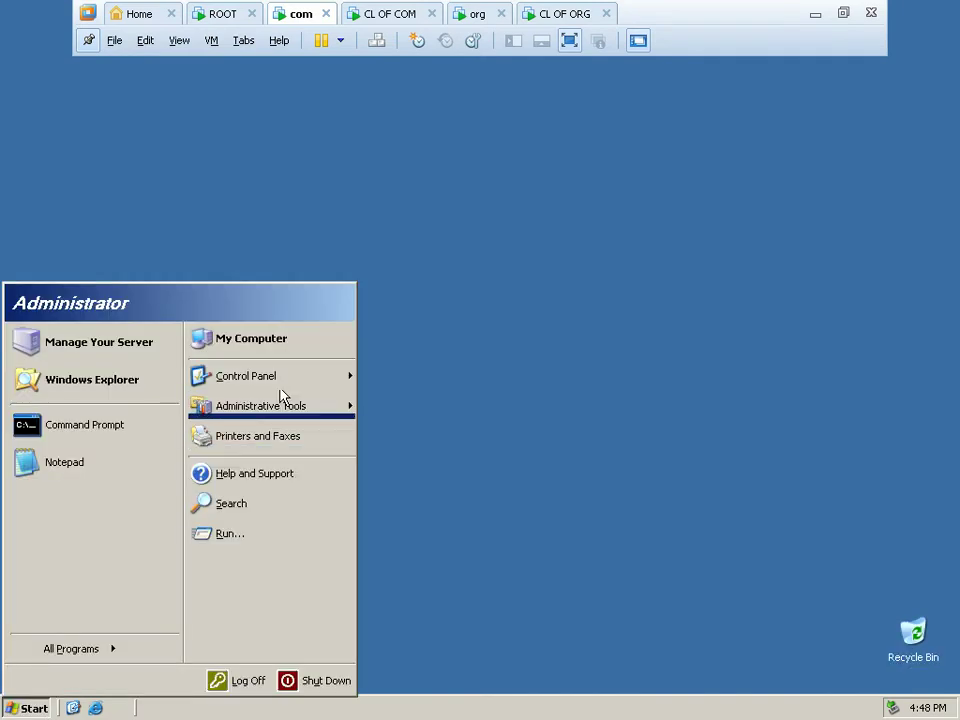
pyautogui.rightClick(283, 354)
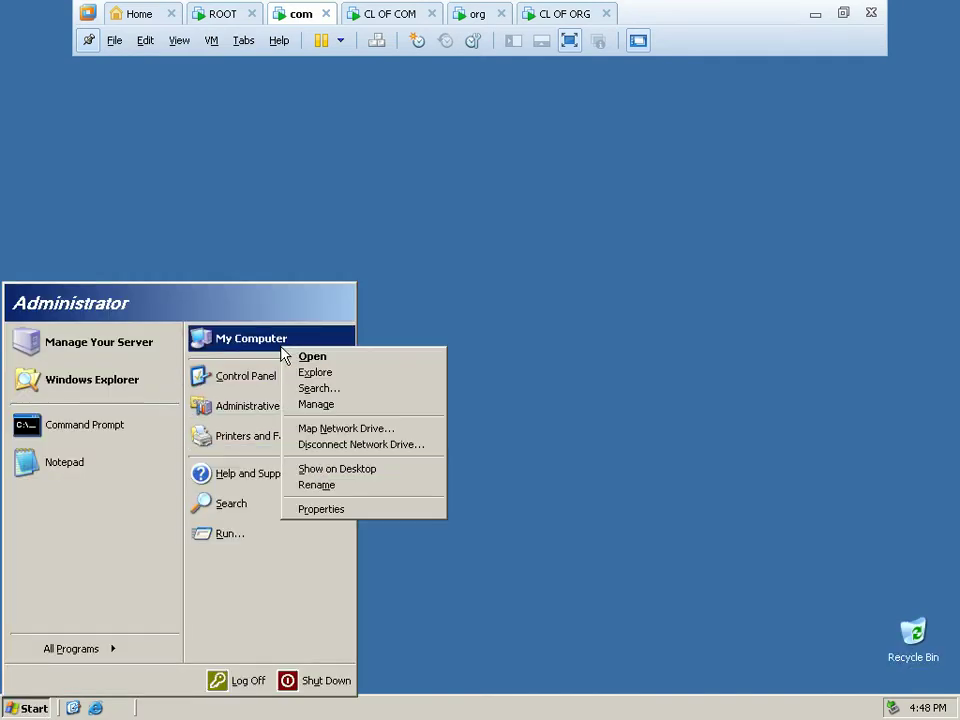
pyautogui.click(356, 510)
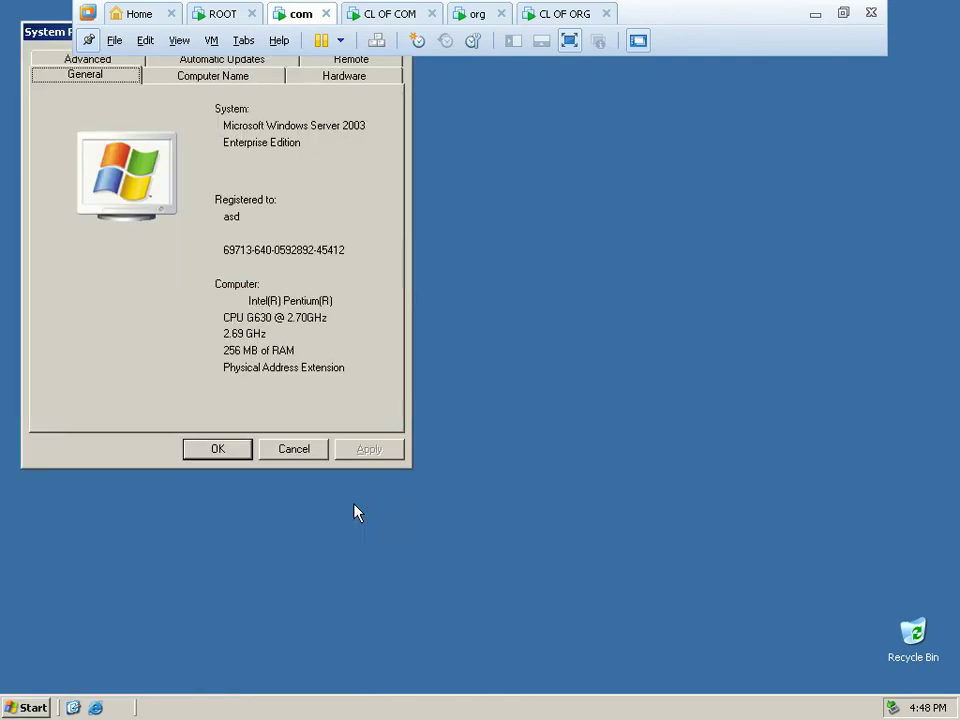
pyautogui.moveTo(58, 36); pyautogui.dragTo(236, 223)
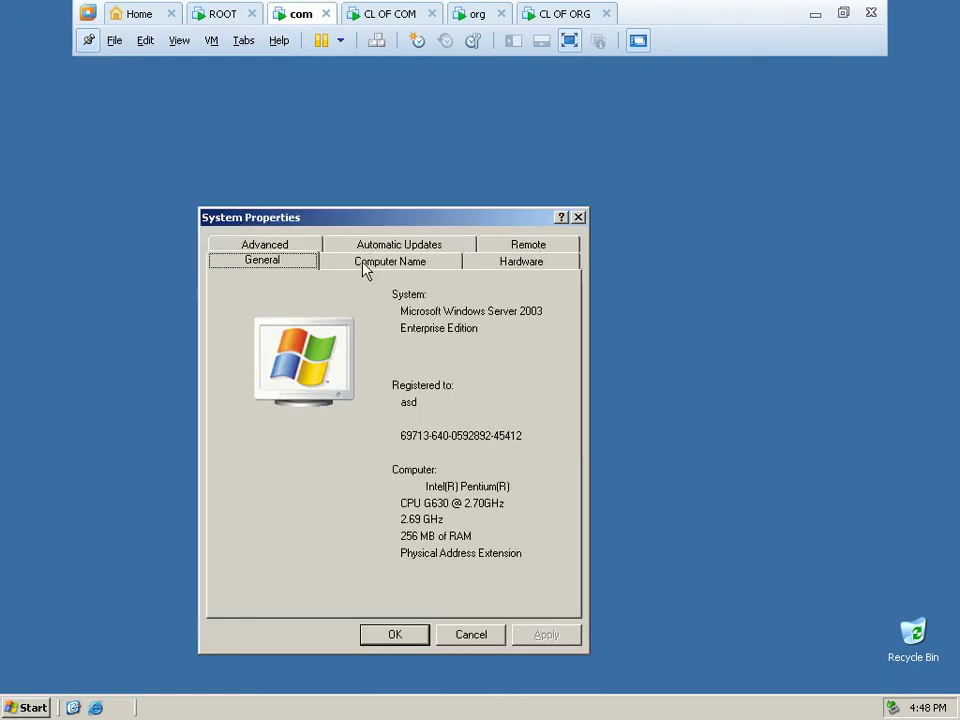
pyautogui.click(365, 268)
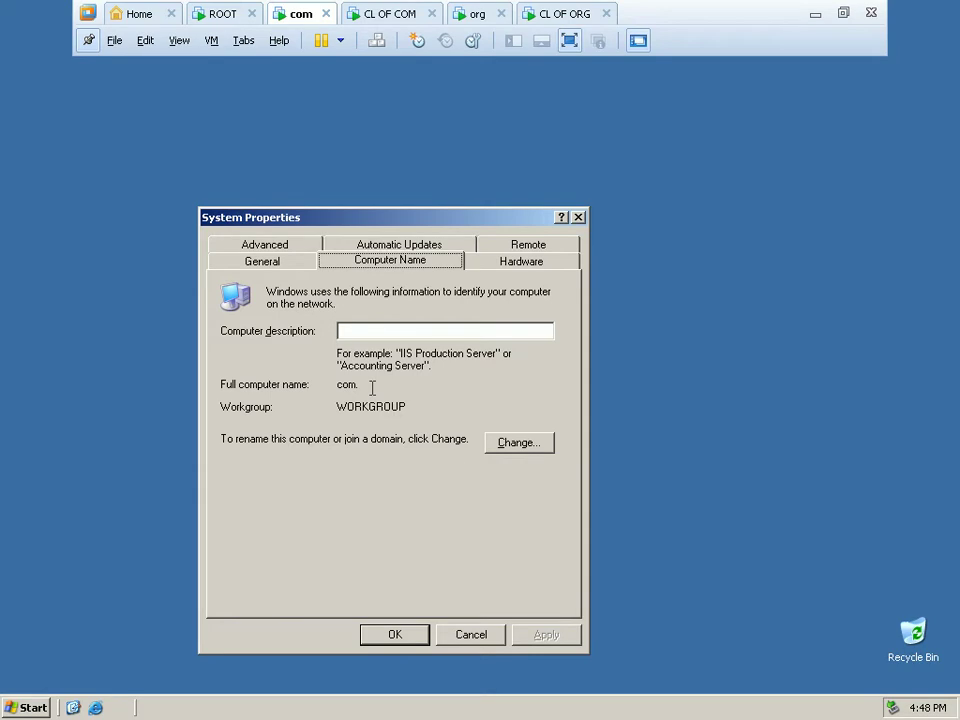
# Set the primary DNS suffix to com so the full computer name becomes com.com.
pyautogui.click(493, 451)
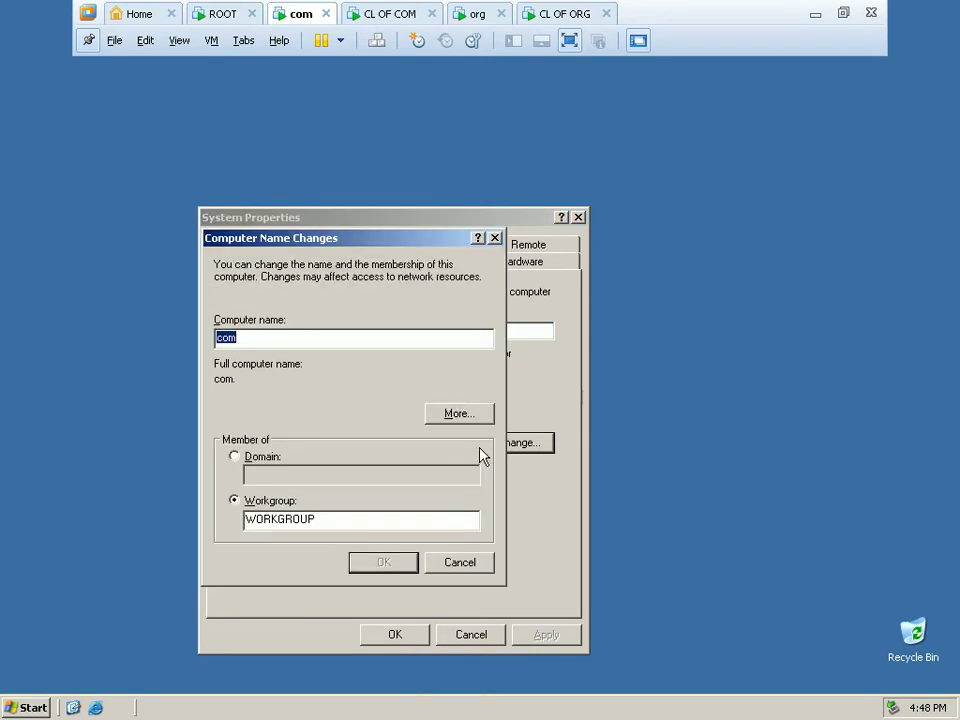
pyautogui.click(440, 415)
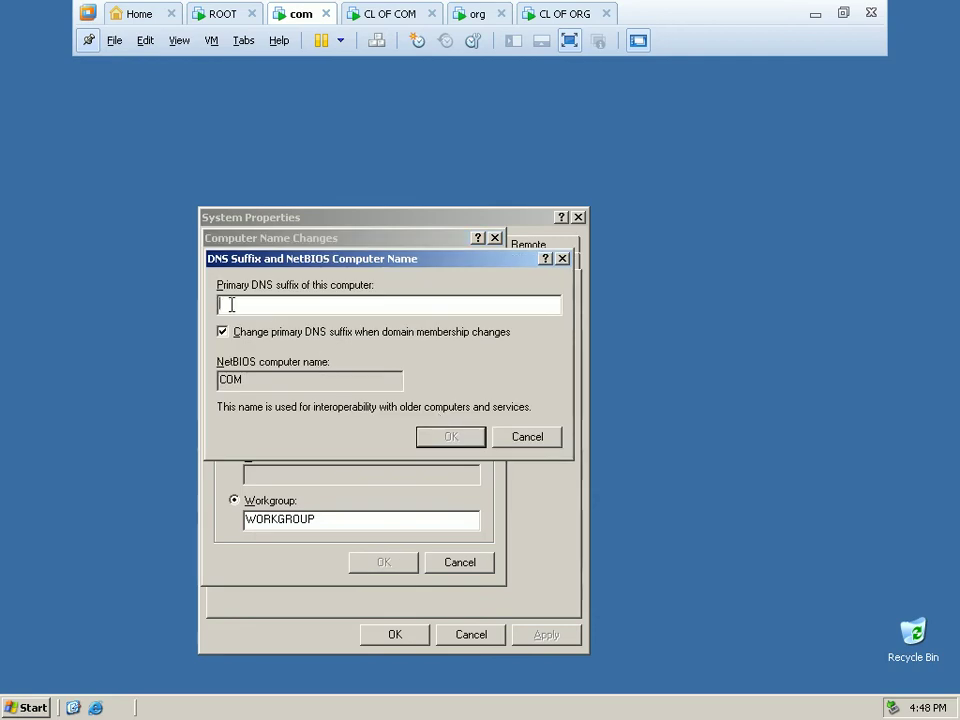
pyautogui.write('com')
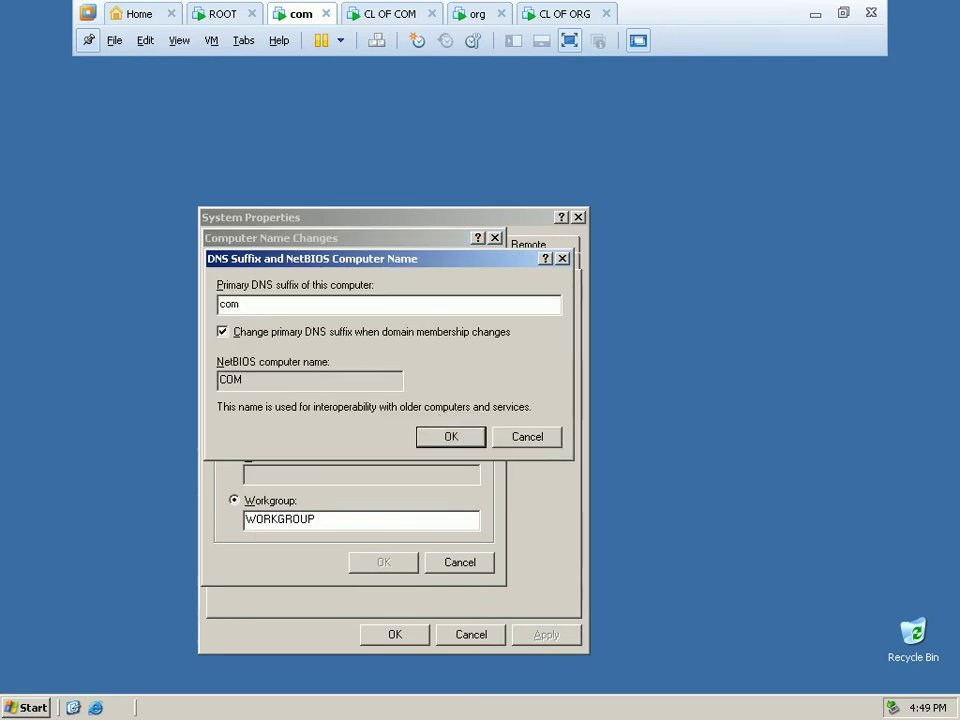
pyautogui.click(446, 437)
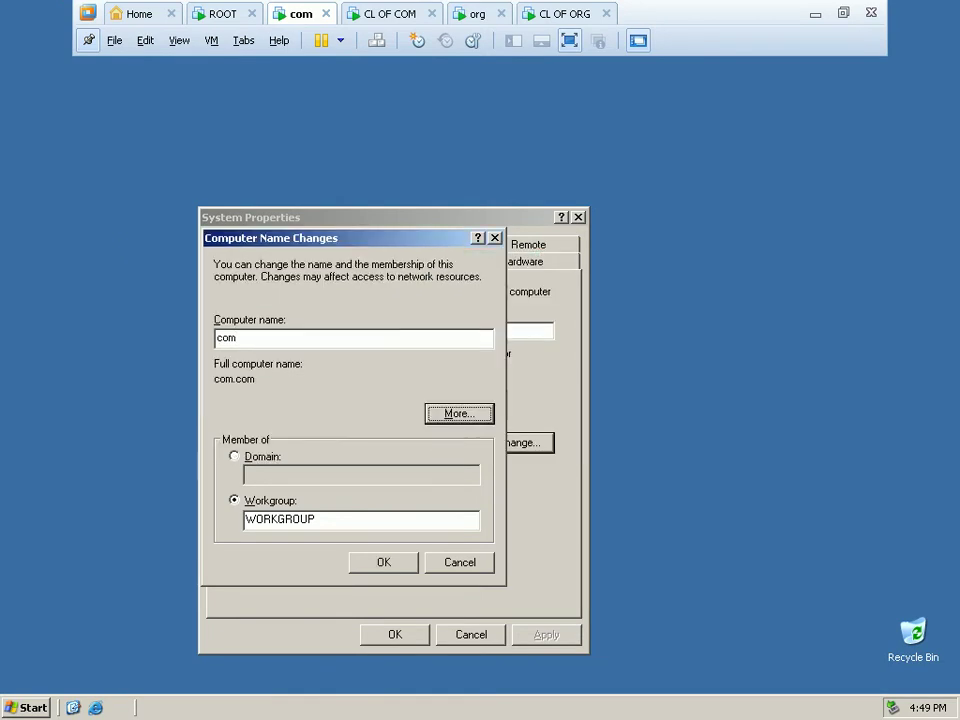
pyautogui.click(395, 569)
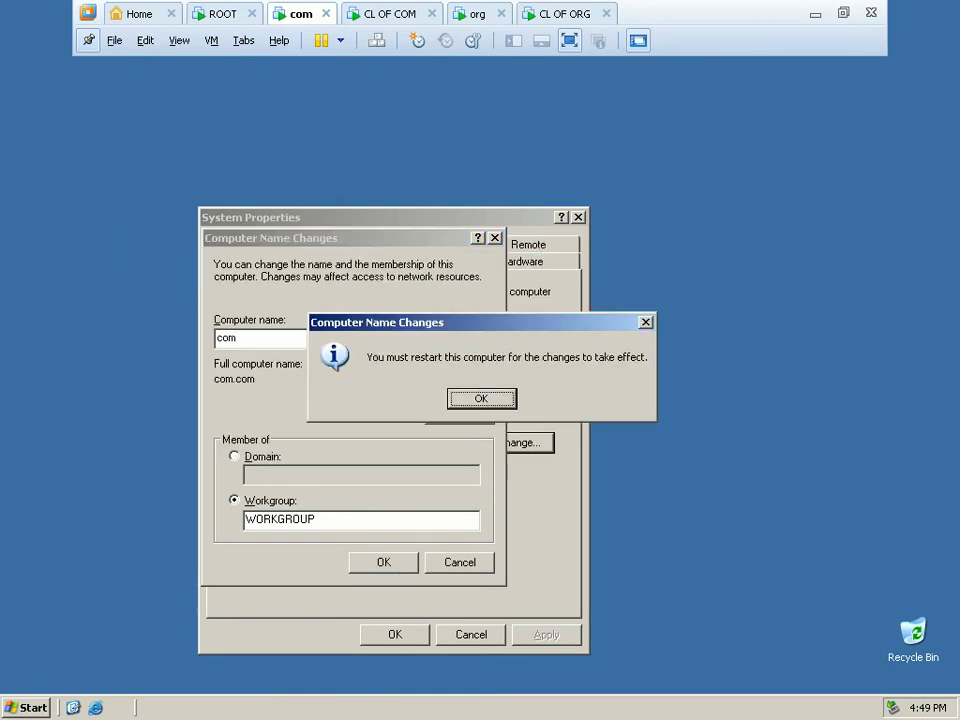
# Accept the changes, restart the com VM, and send Ctrl+Alt+Del at the welcome screen.
pyautogui.click(483, 401)
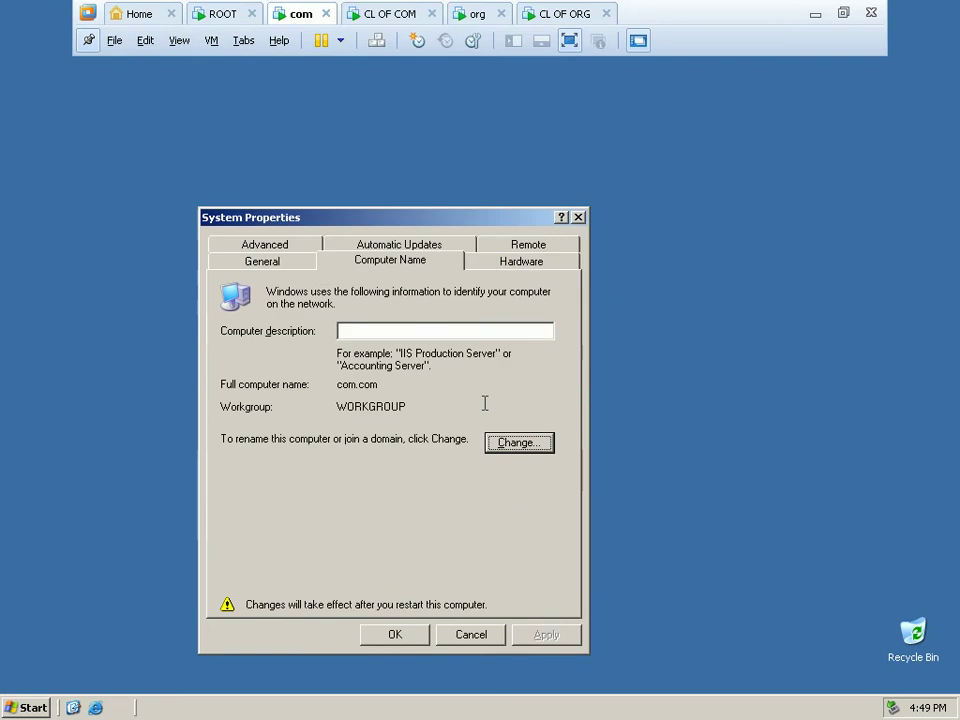
pyautogui.click(389, 638)
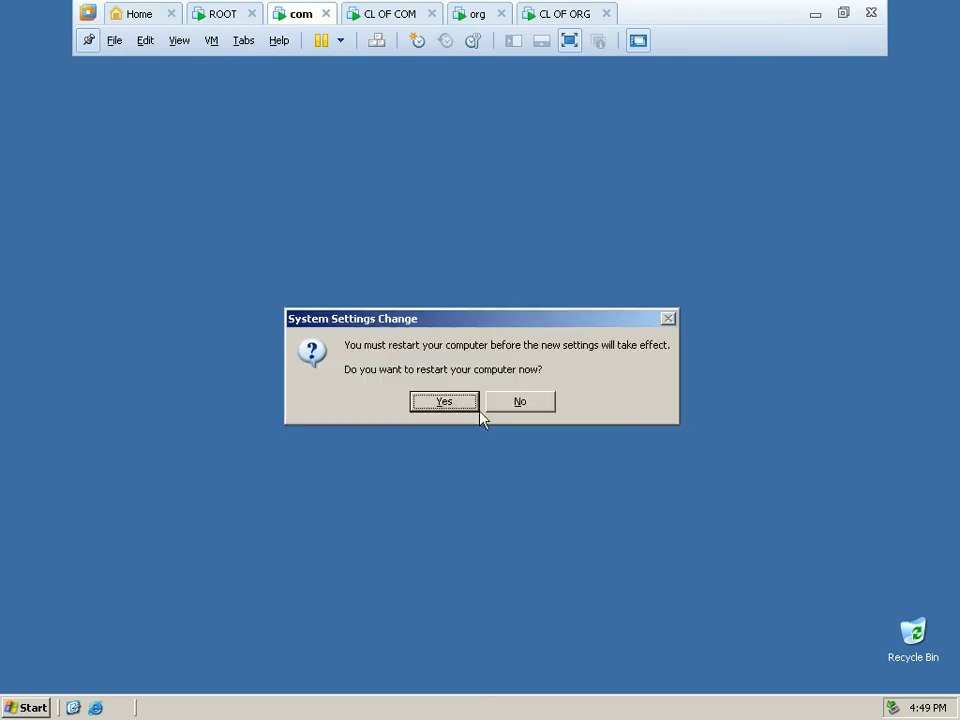
pyautogui.click(469, 408)
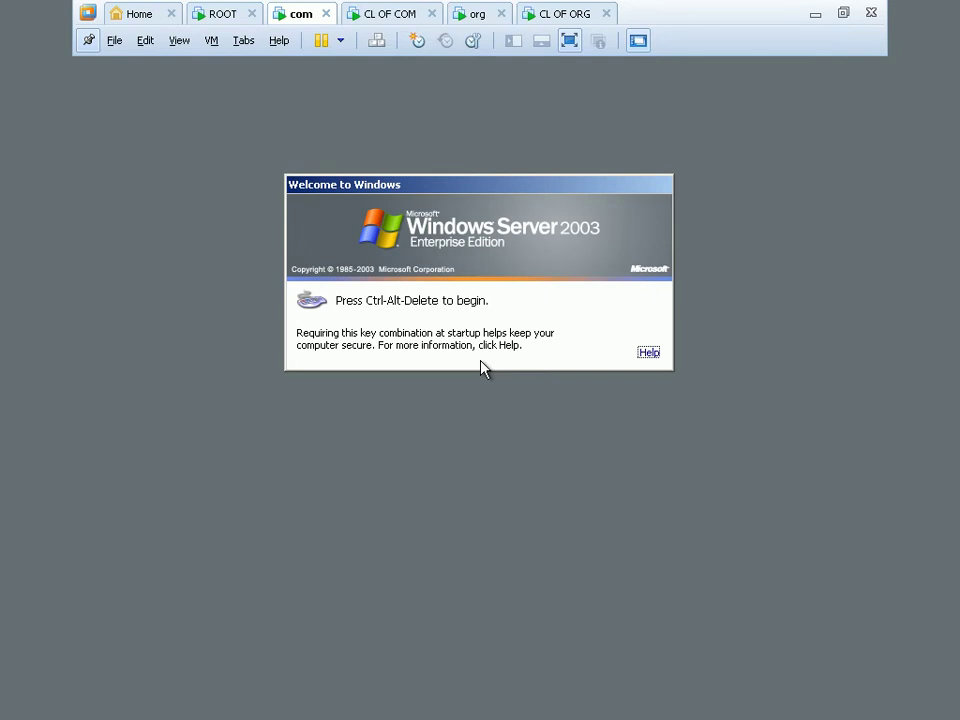
pyautogui.press('ctrl+alt+Insert')
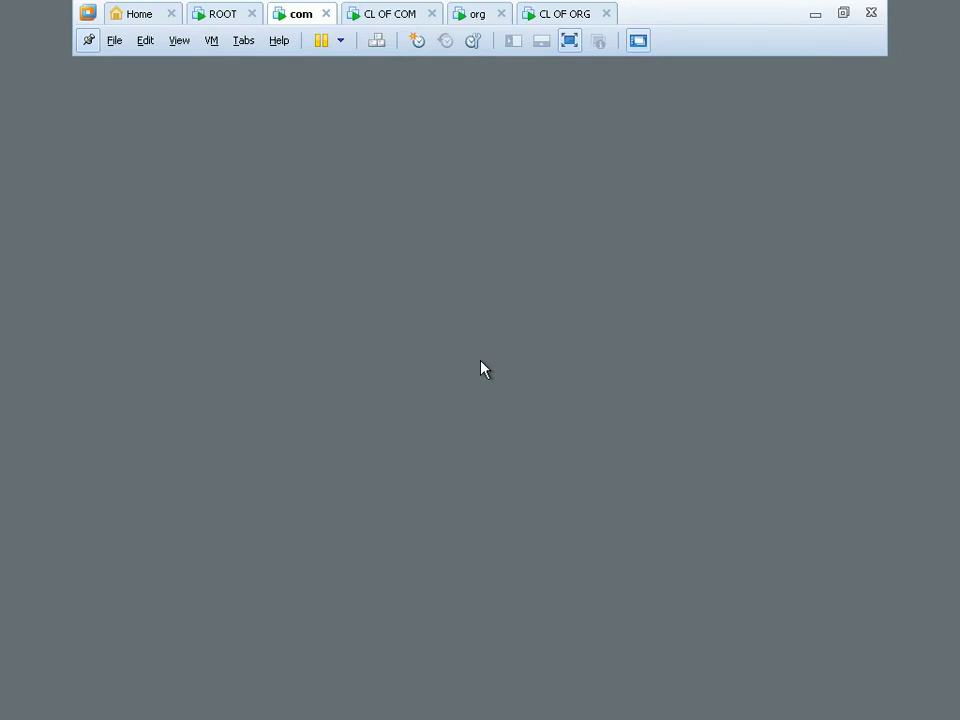
# Log on to the com VM and refresh its desktop.
pyautogui.click(481, 369)
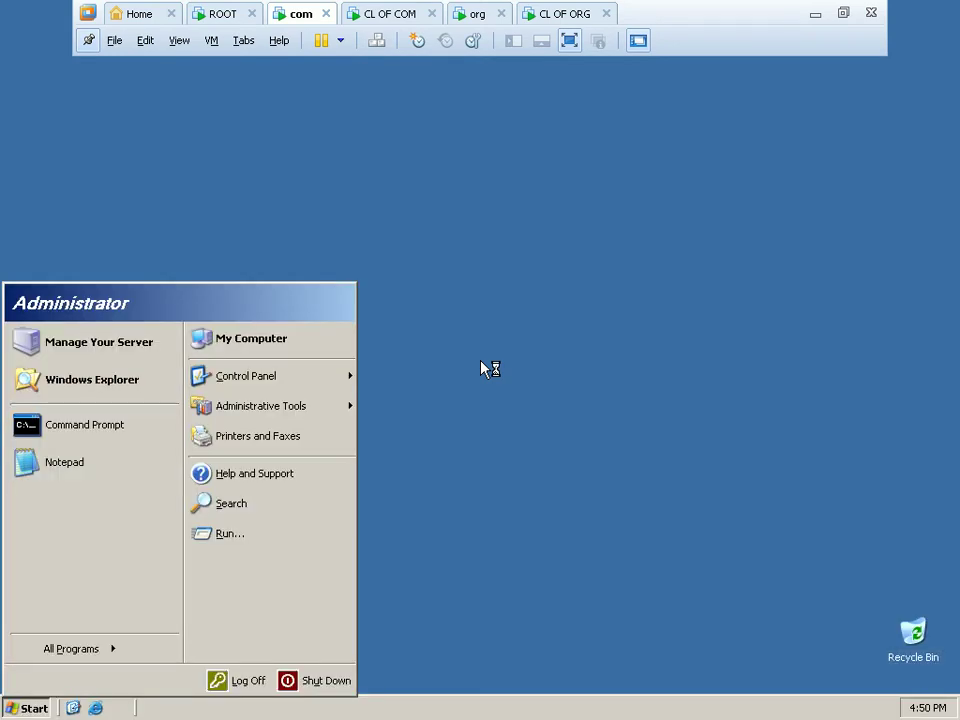
pyautogui.click(629, 458)
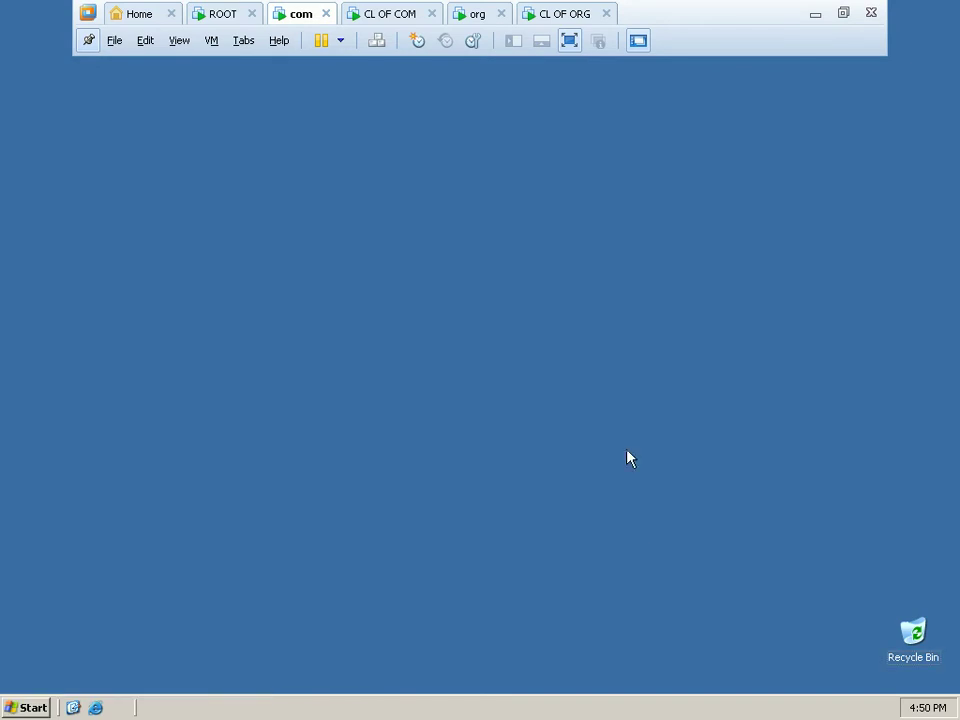
pyautogui.rightClick(554, 325)
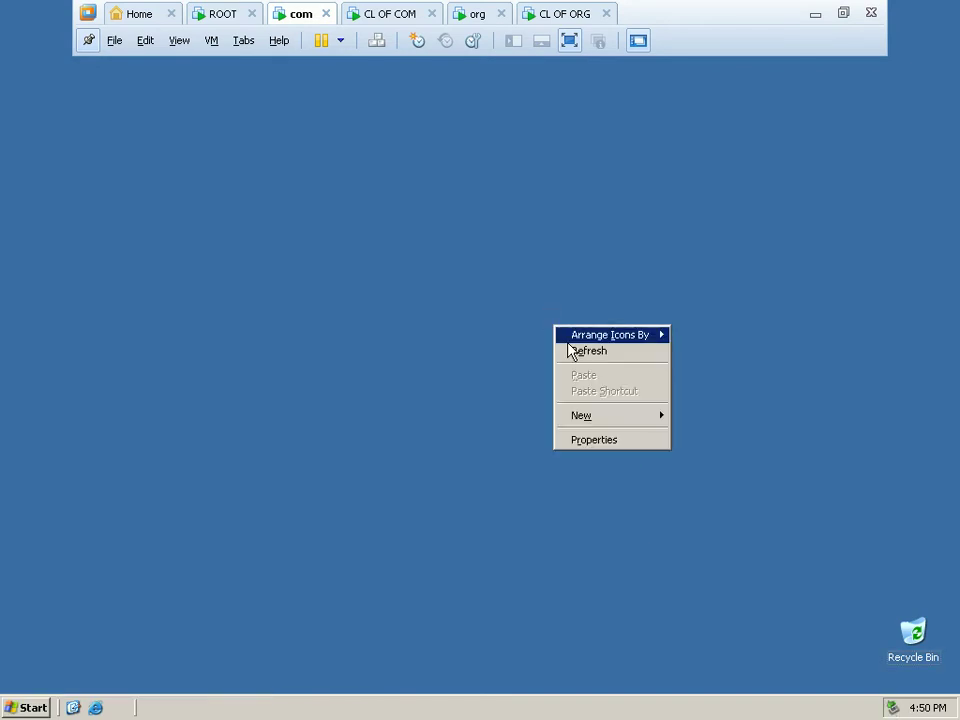
pyautogui.click(572, 356)
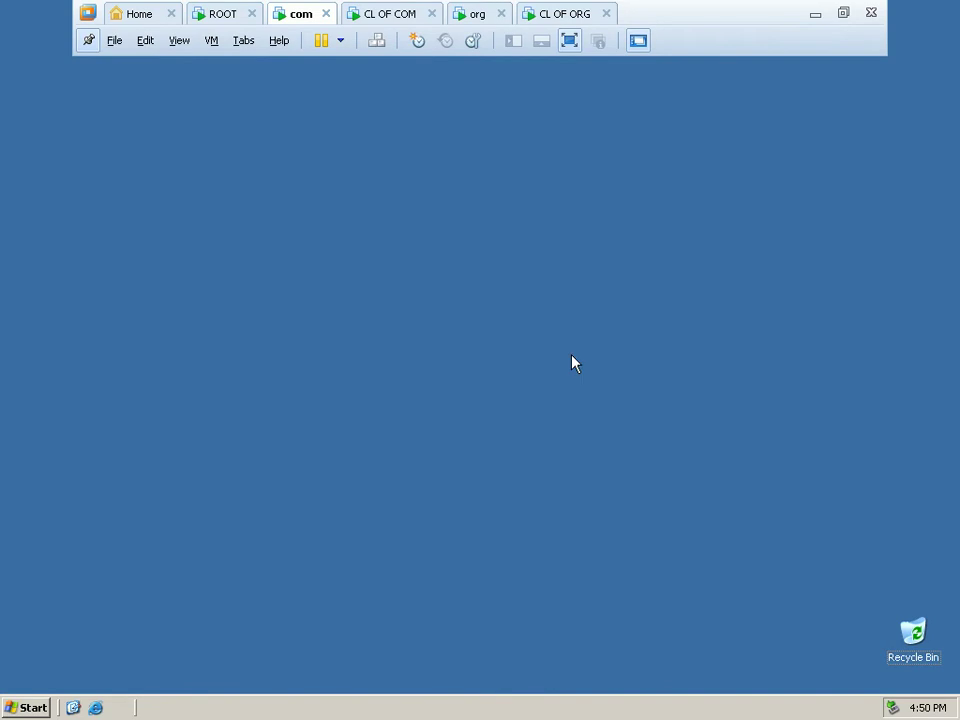
# Run ncpa.cpl and open the Local Area Connection properties.
pyautogui.click(28, 710)
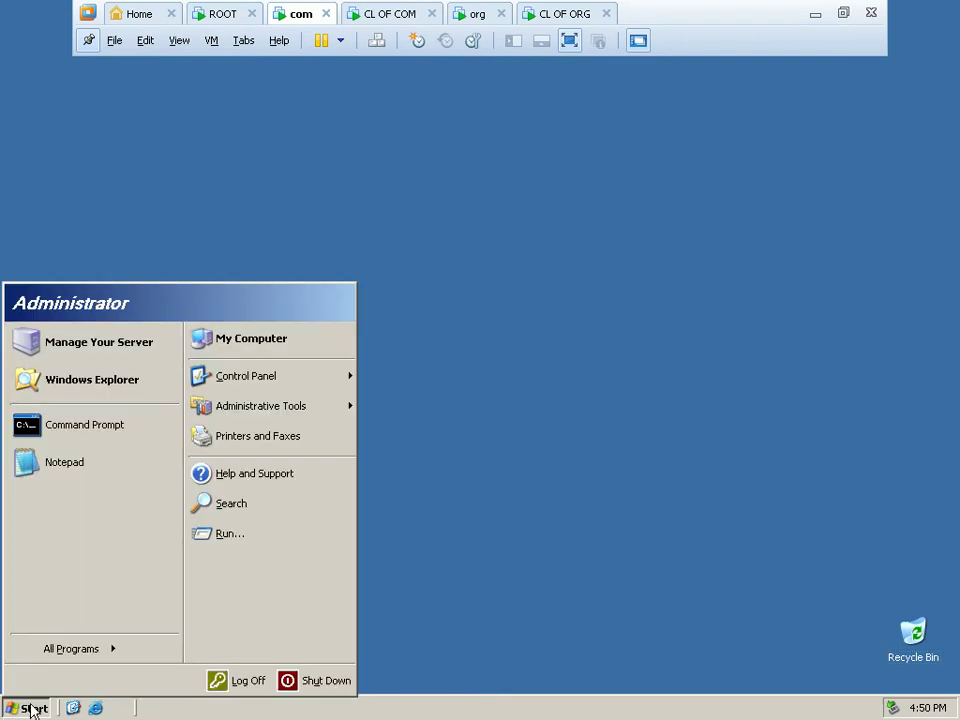
pyautogui.click(230, 535)
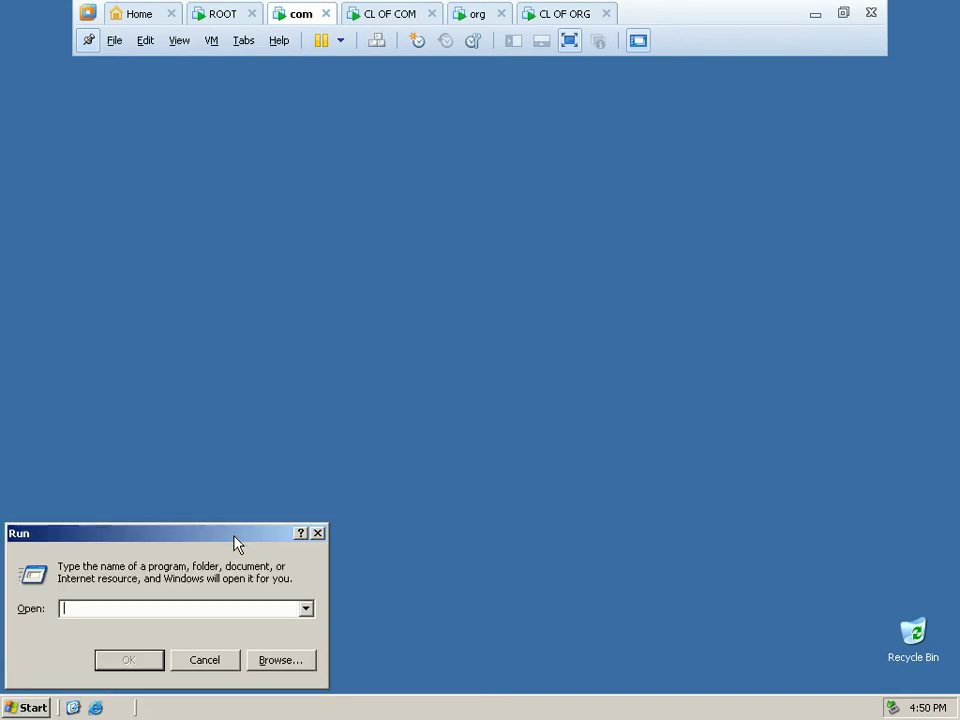
pyautogui.write('ncpa.cpl')
pyautogui.press('Return')
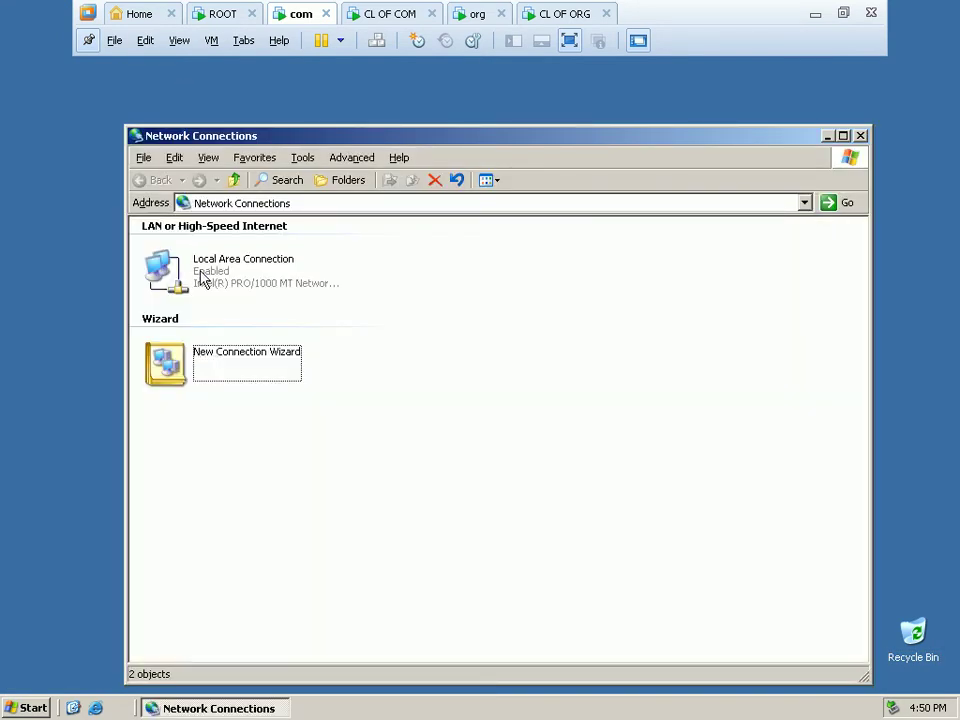
pyautogui.click(203, 283)
pyautogui.rightClick(201, 283)
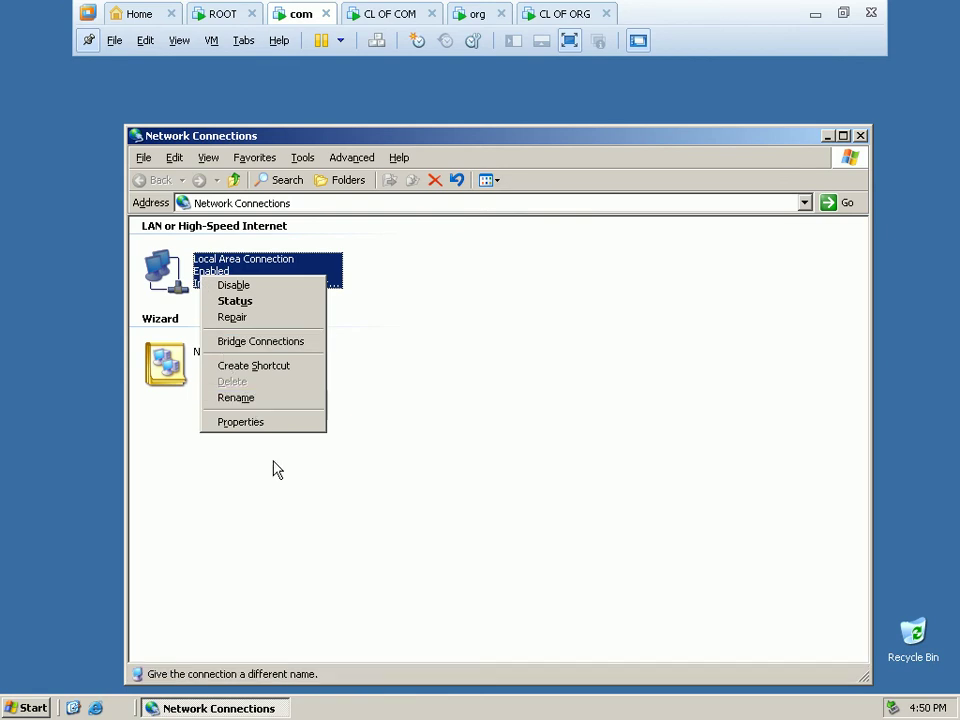
pyautogui.click(290, 432)
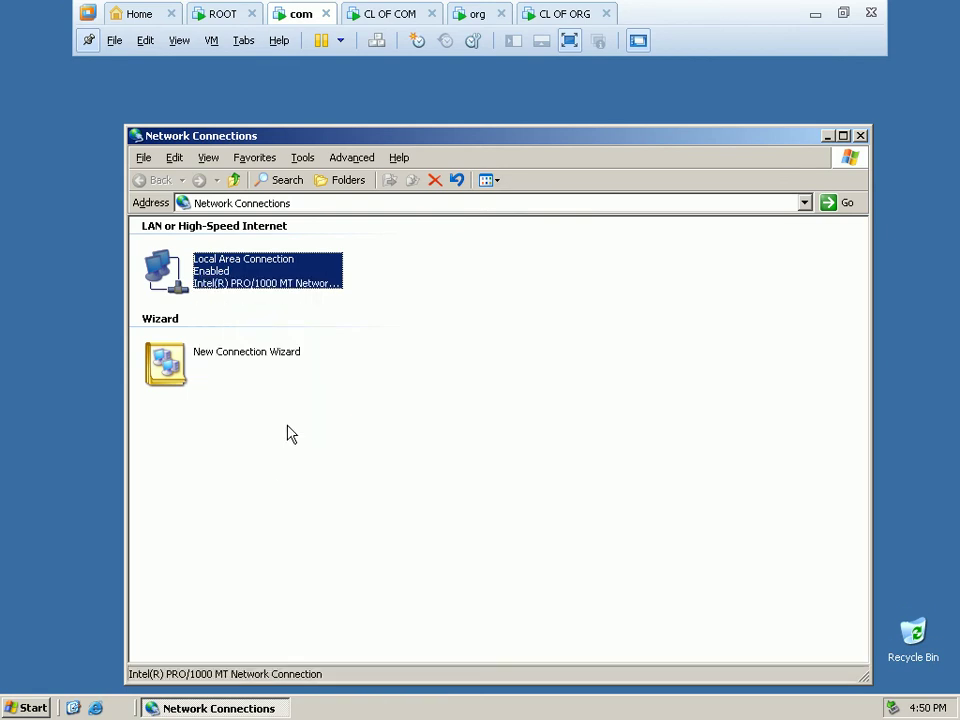
# Give TCP/IP the static address 192.168.1.2, mask 255.255.255.0, and preferred DNS 192.168.1.2.
pyautogui.click(307, 371)
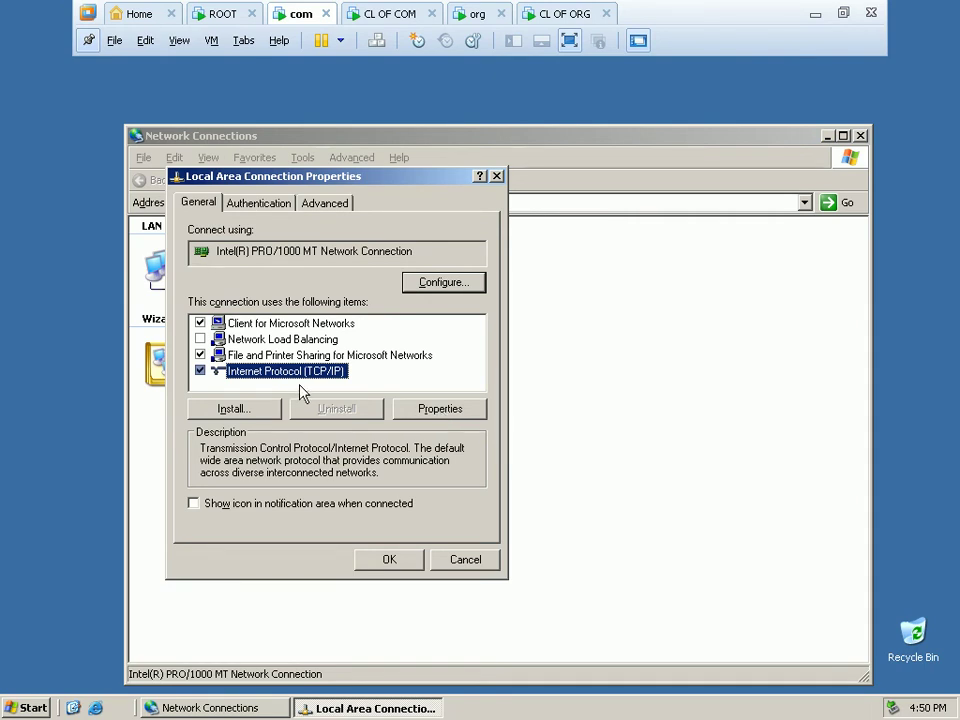
pyautogui.click(420, 412)
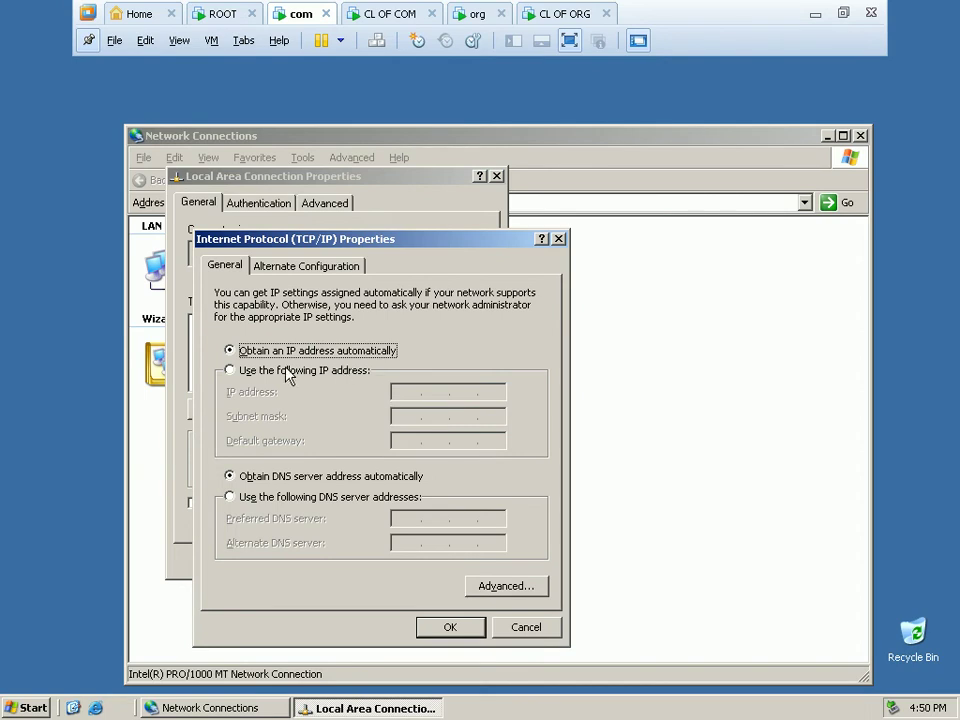
pyautogui.click(287, 372)
pyautogui.click(399, 388)
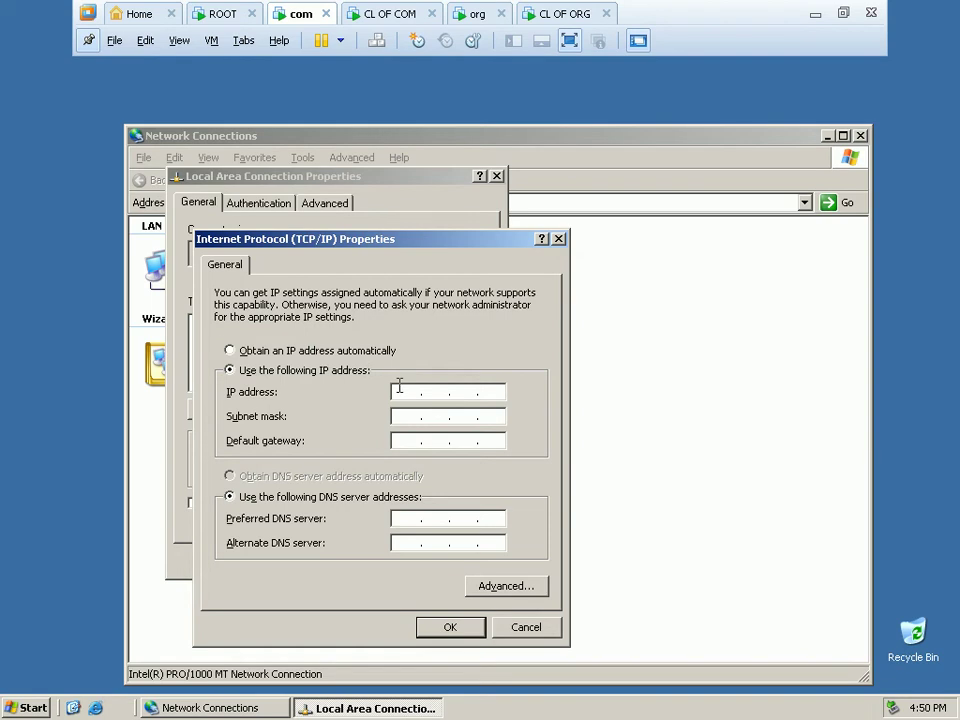
pyautogui.write('192 . 168 . 1 . 2')
pyautogui.click(399, 418)
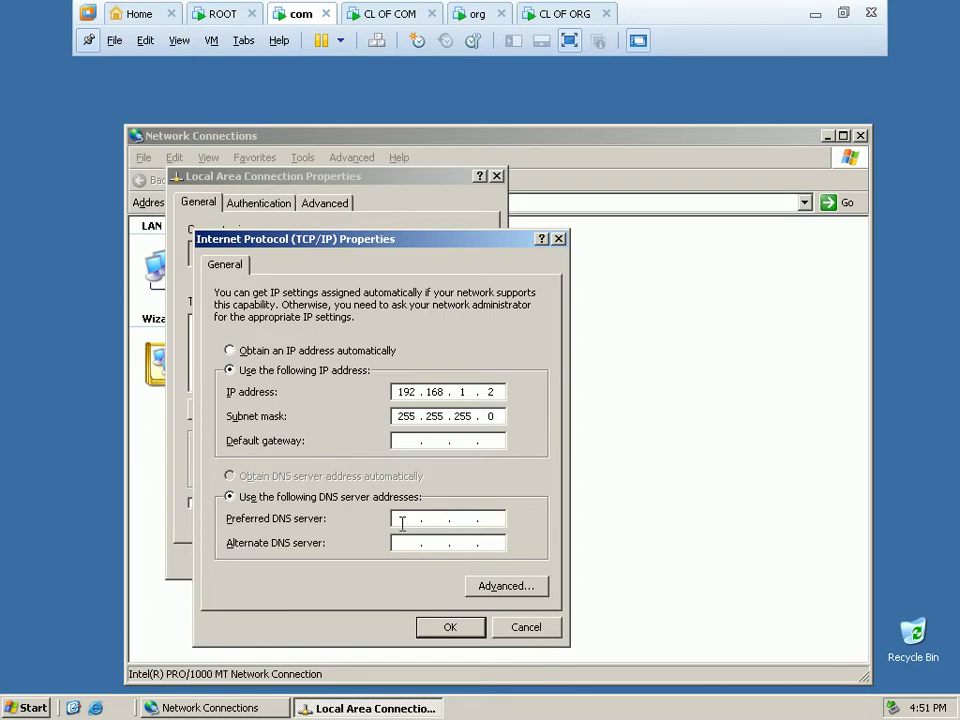
pyautogui.write('192 . 168 . 1 . 2')
pyautogui.click(450, 627)
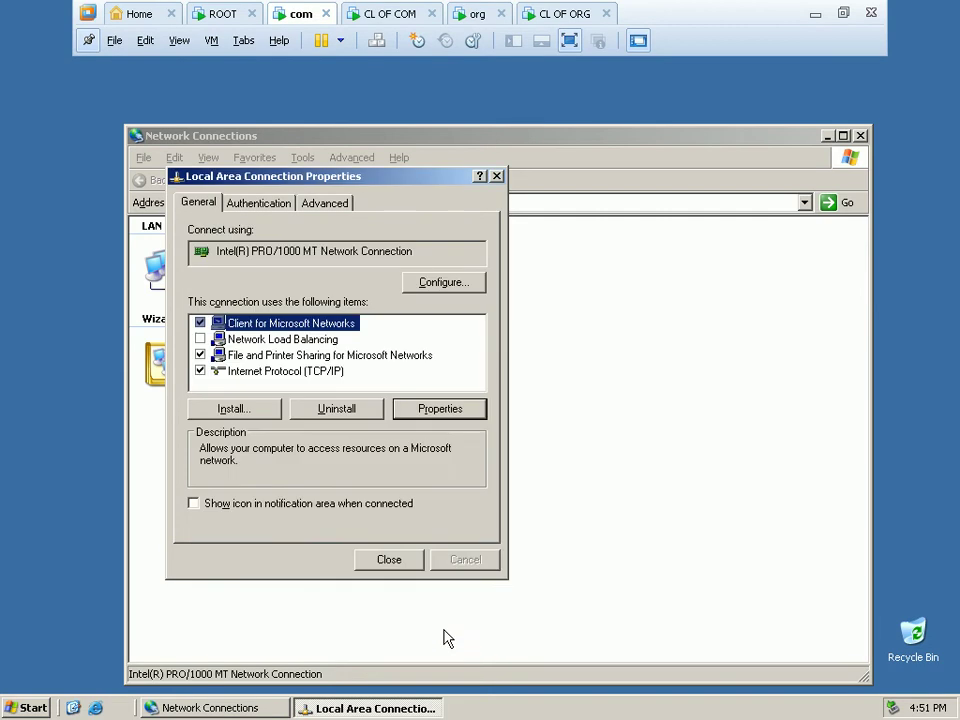
# Enable the connection's notification-area icon and close Network Connections.
pyautogui.click(222, 504)
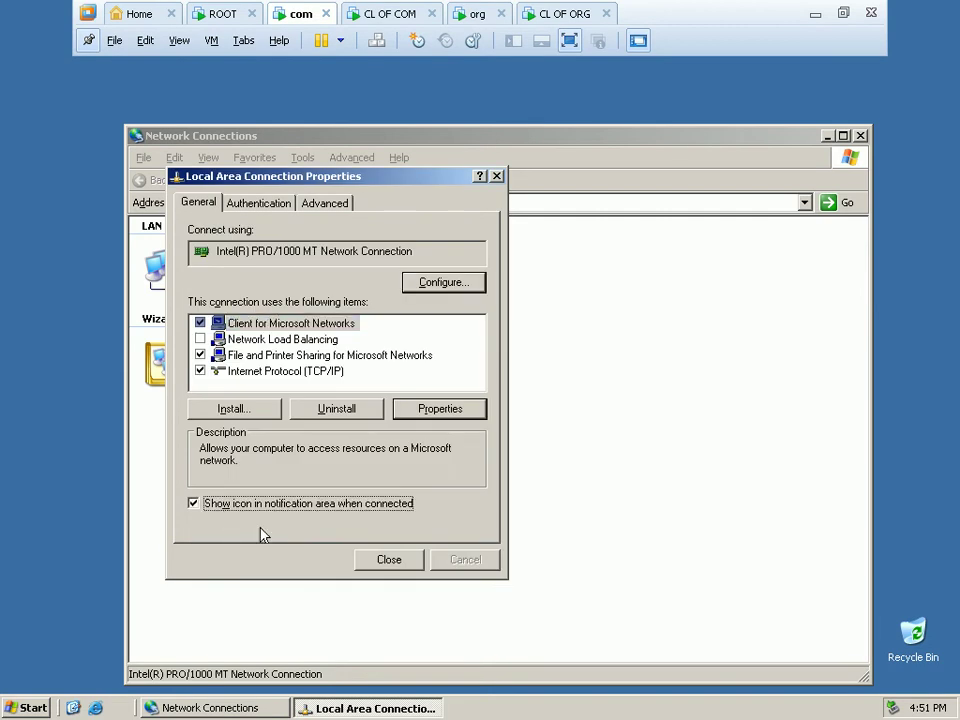
pyautogui.click(400, 569)
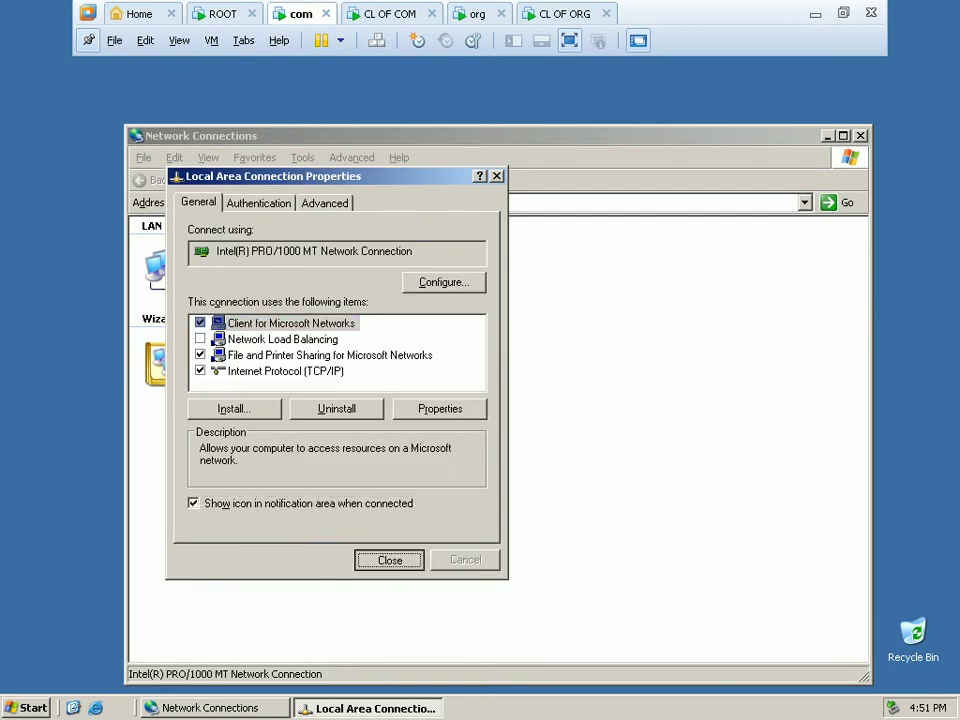
pyautogui.click(860, 137)
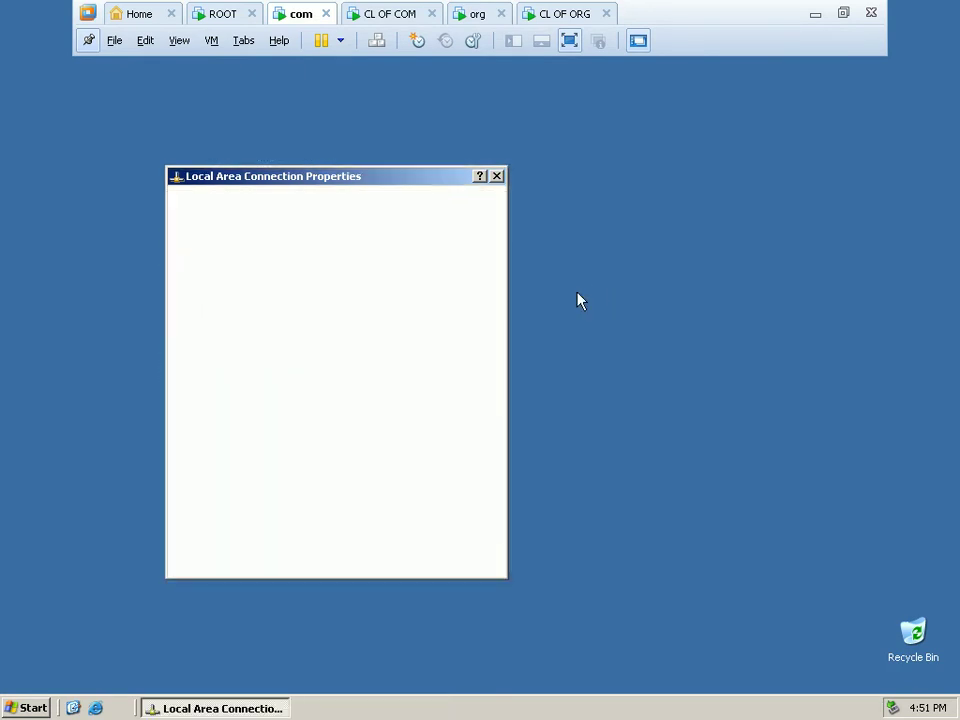
# Launch the Windows Components Wizard from Add or Remove Programs.
pyautogui.click(30, 707)
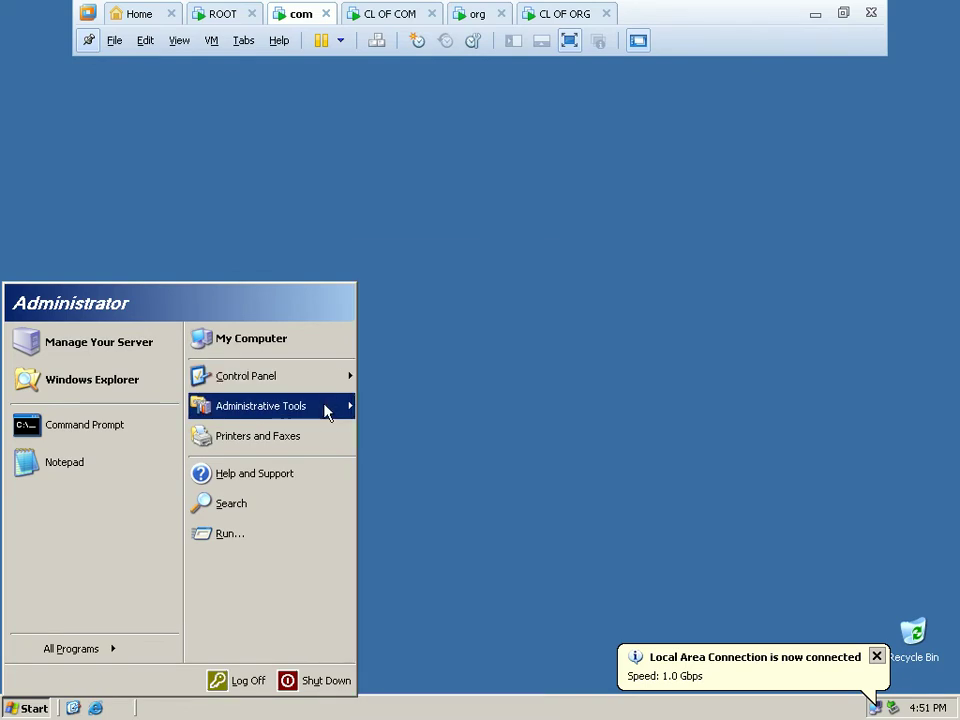
pyautogui.moveTo(325, 410)
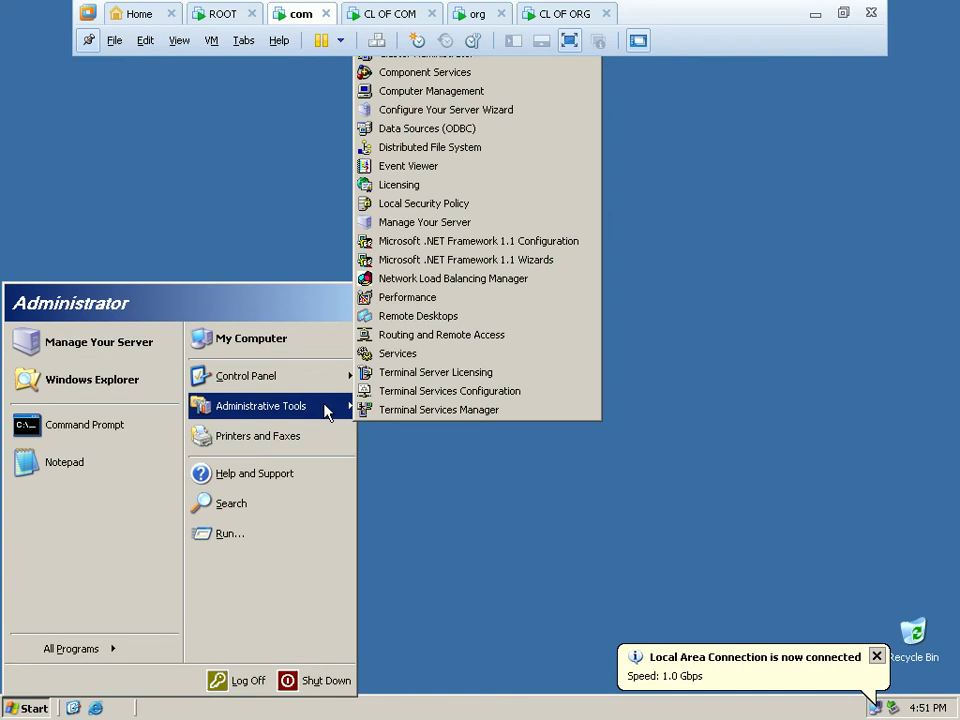
pyautogui.moveTo(332, 381)
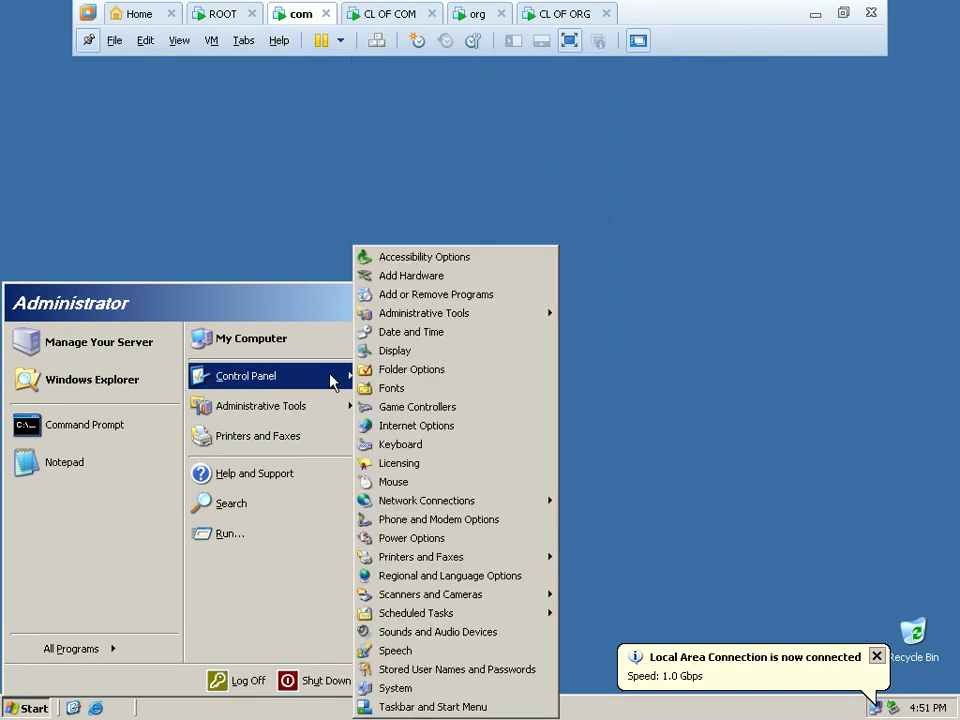
pyautogui.click(459, 298)
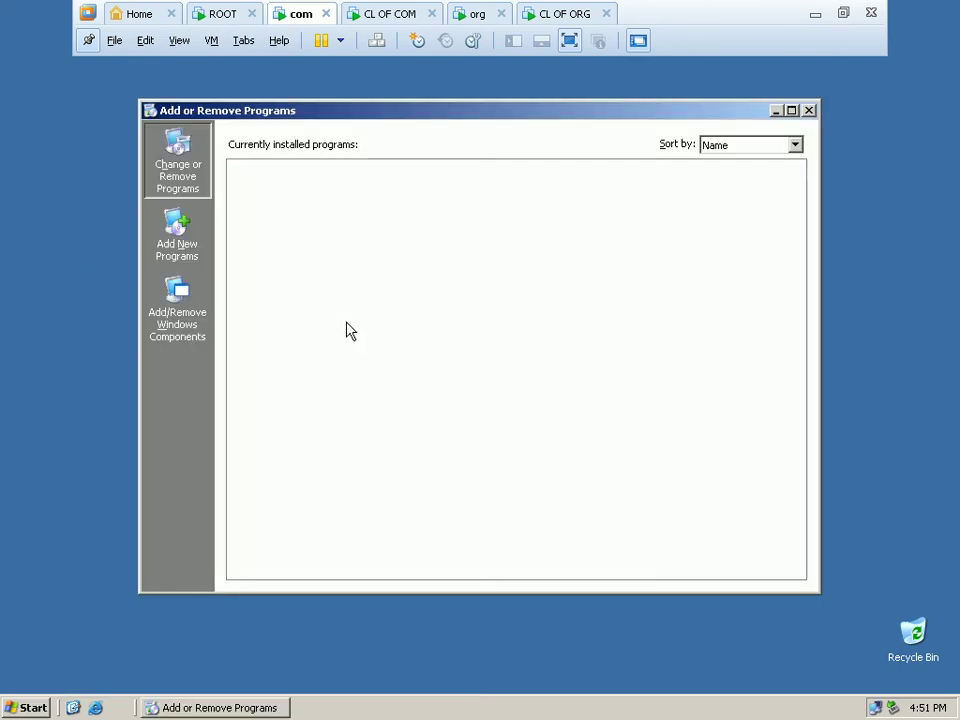
pyautogui.click(193, 337)
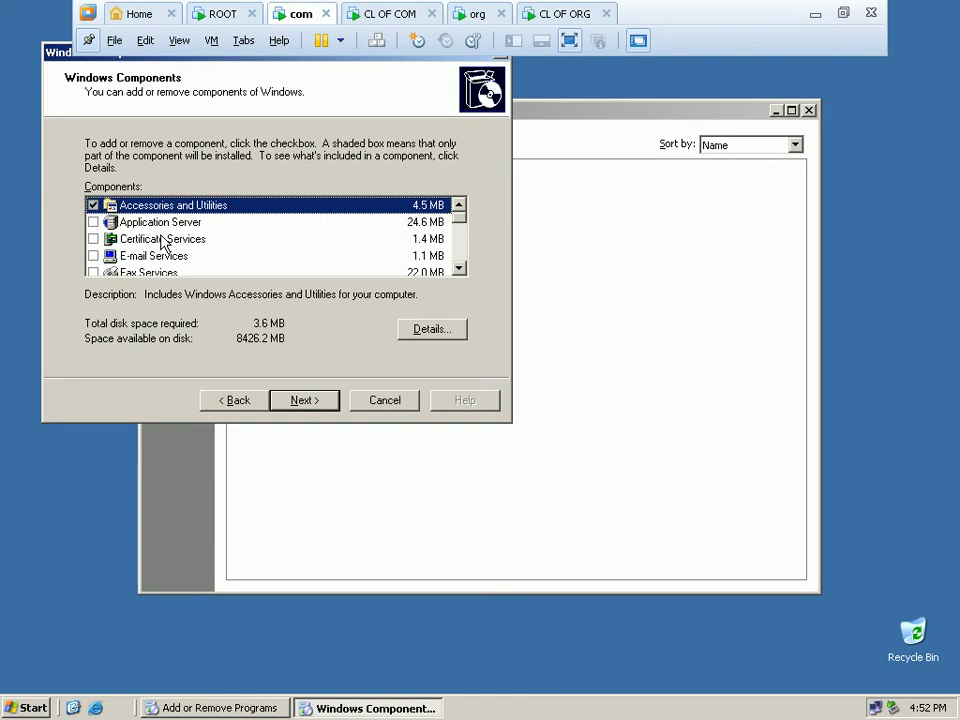
# Tick Domain Name System (DNS) under Networking Services and continue the installation.
pyautogui.scroll(-1, 165, 242)
pyautogui.scroll(-1, 163, 243)
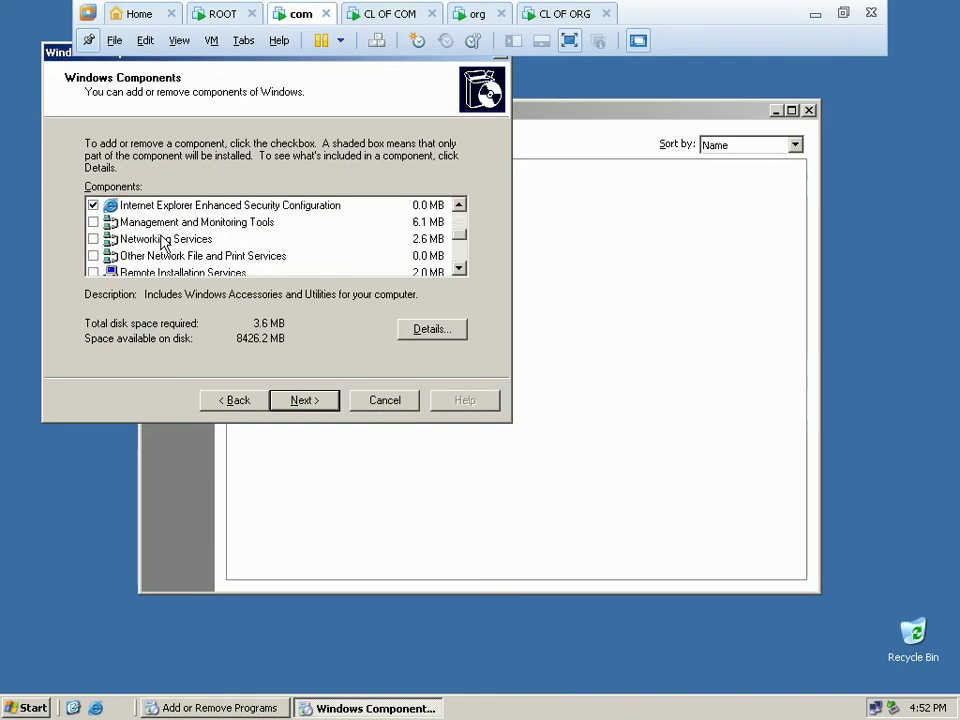
pyautogui.click(140, 243)
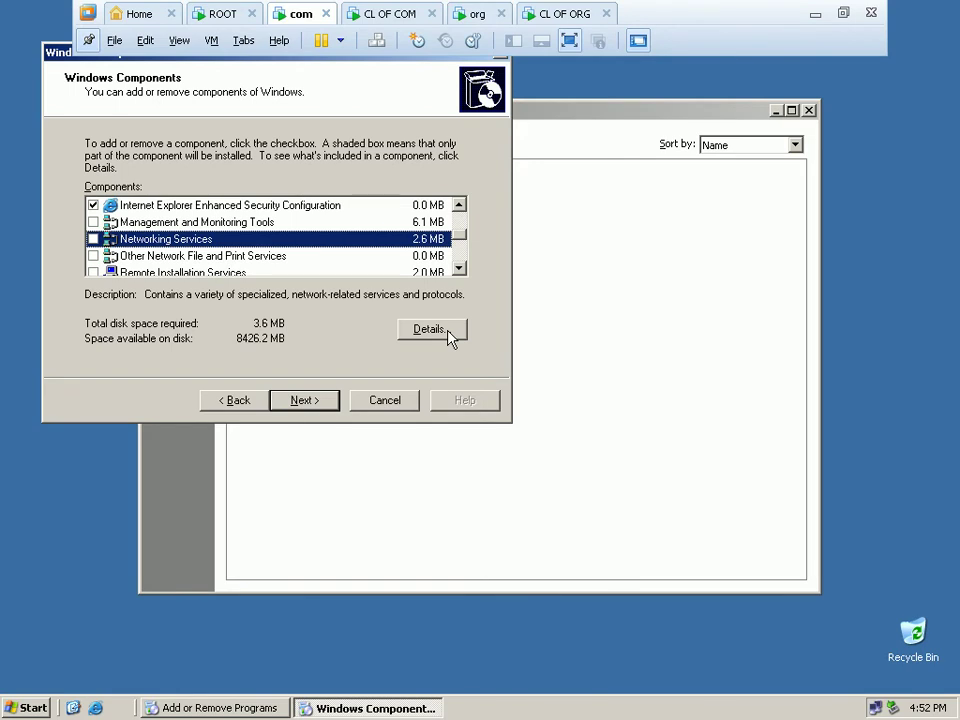
pyautogui.click(430, 330)
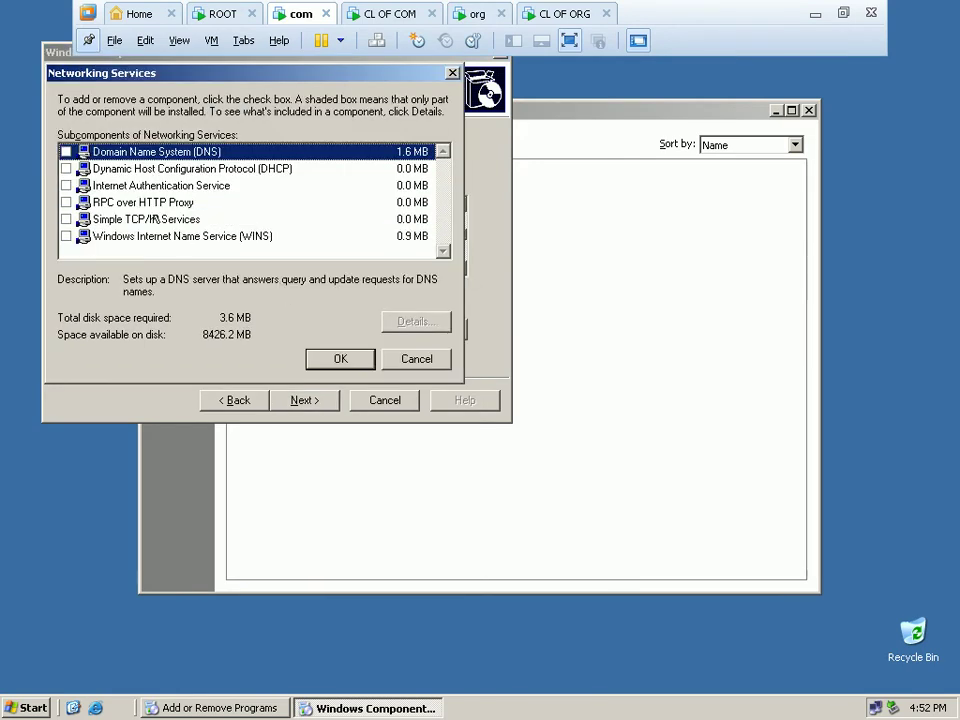
pyautogui.click(66, 152)
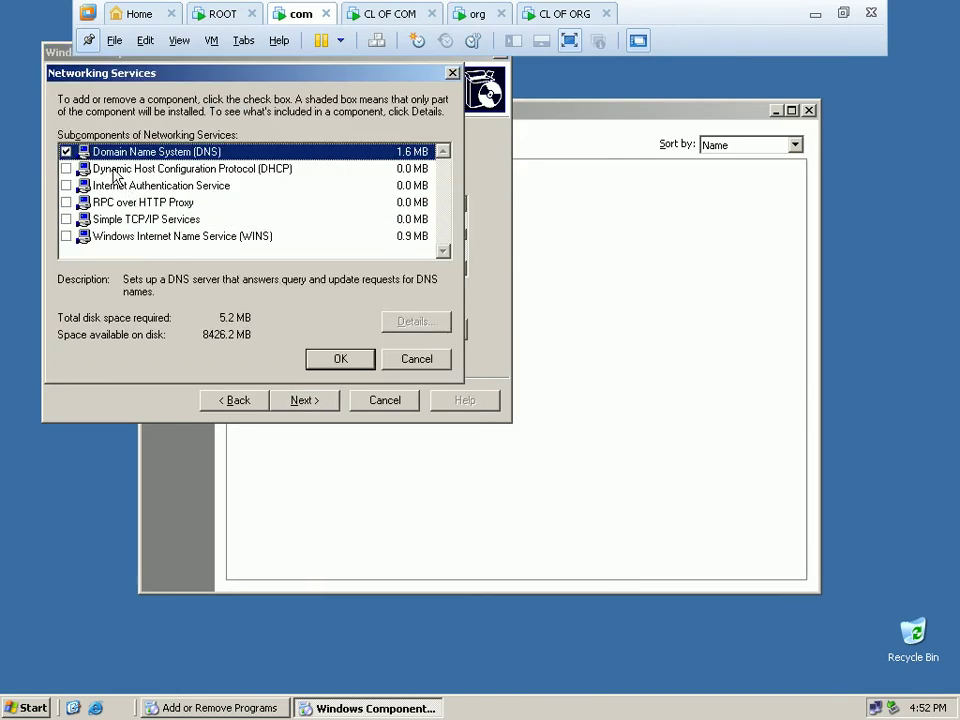
pyautogui.click(340, 360)
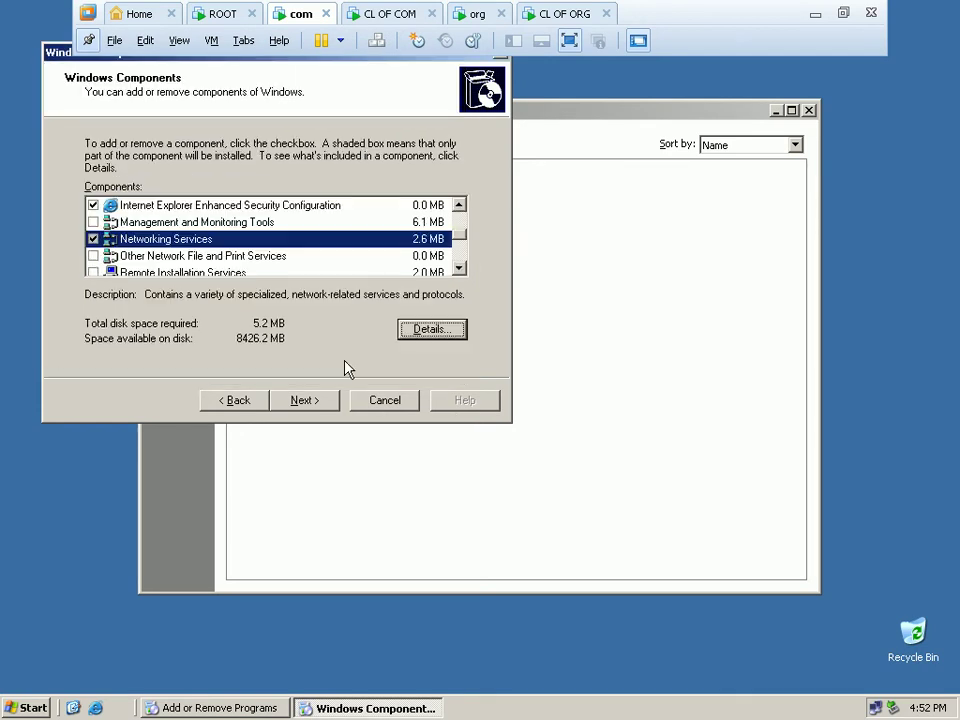
pyautogui.click(306, 401)
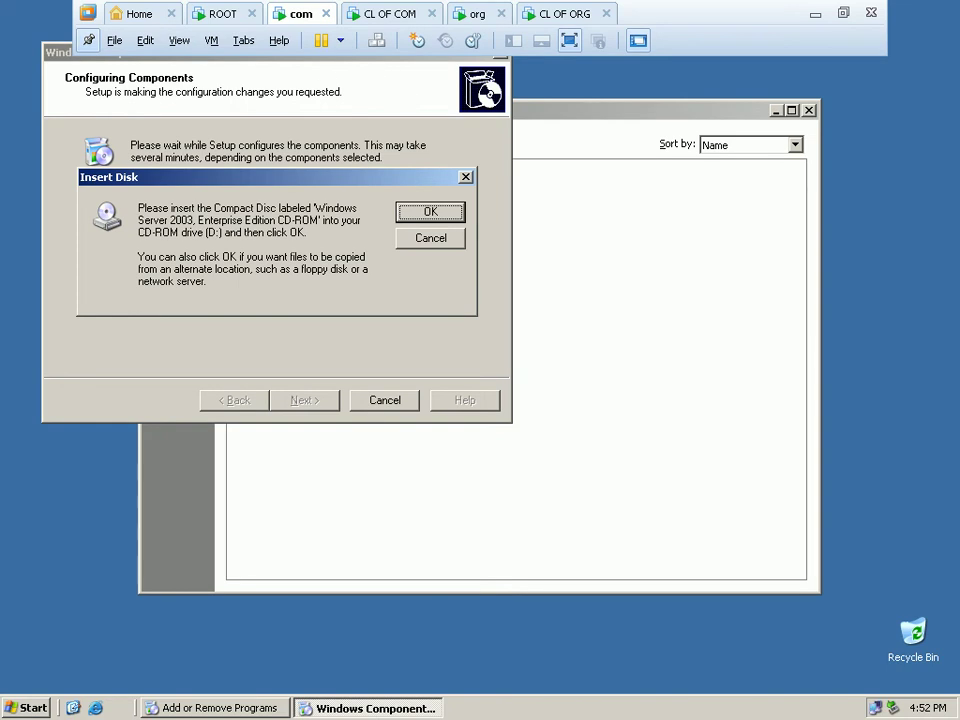
# Keep the com VM's CD/DVD on drive F:, then check the guest's drives in My Computer.
pyautogui.rightClick(305, 14)
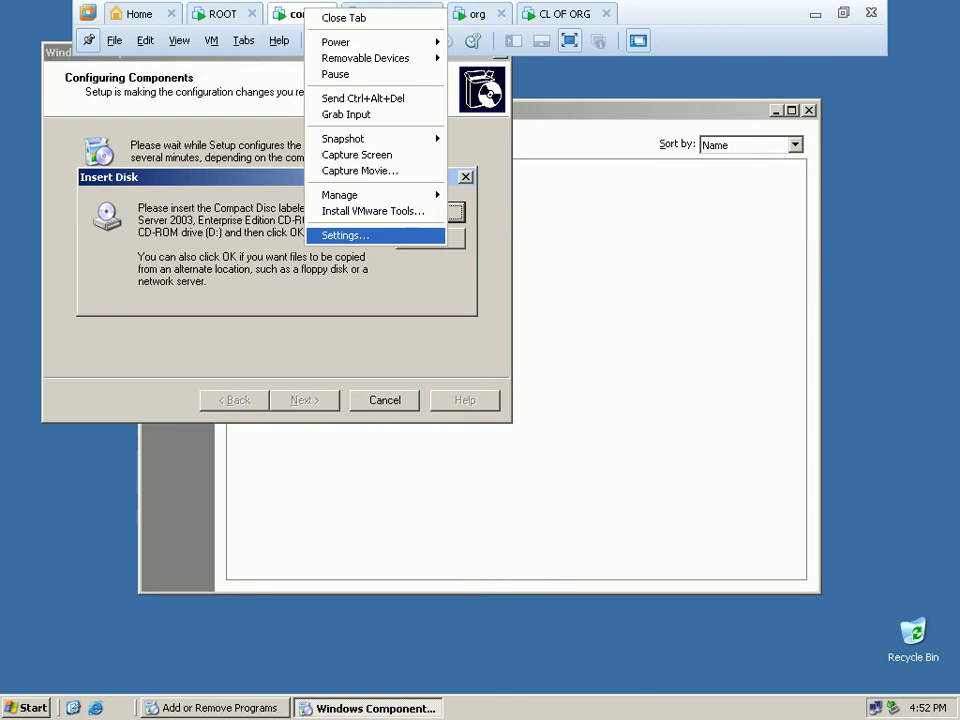
pyautogui.click(345, 236)
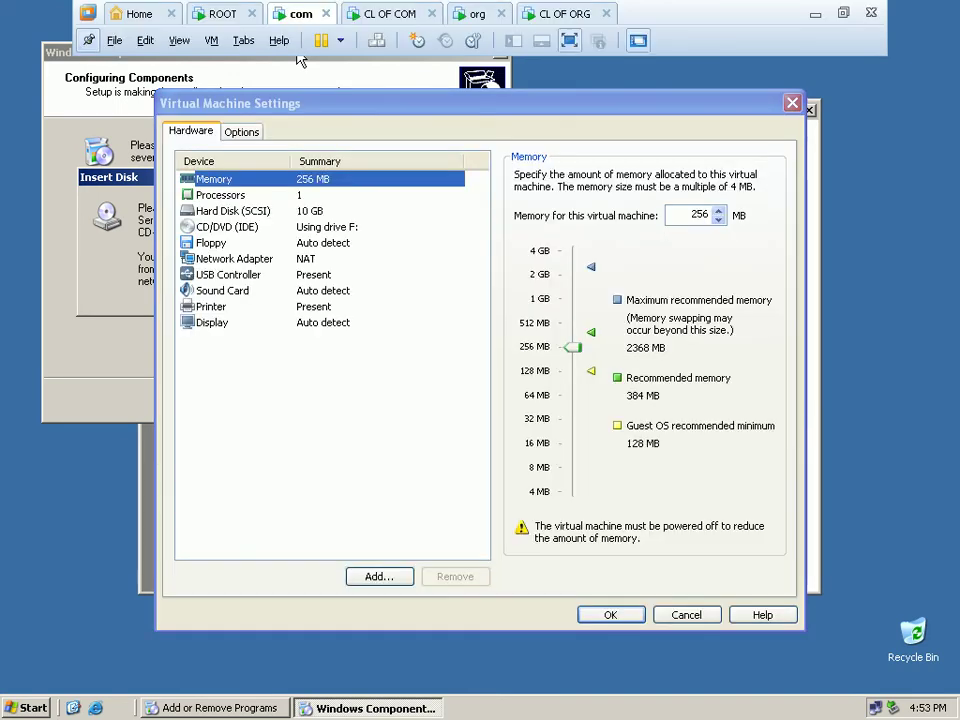
pyautogui.press('Down')
pyautogui.press('Down')
pyautogui.press('Down')
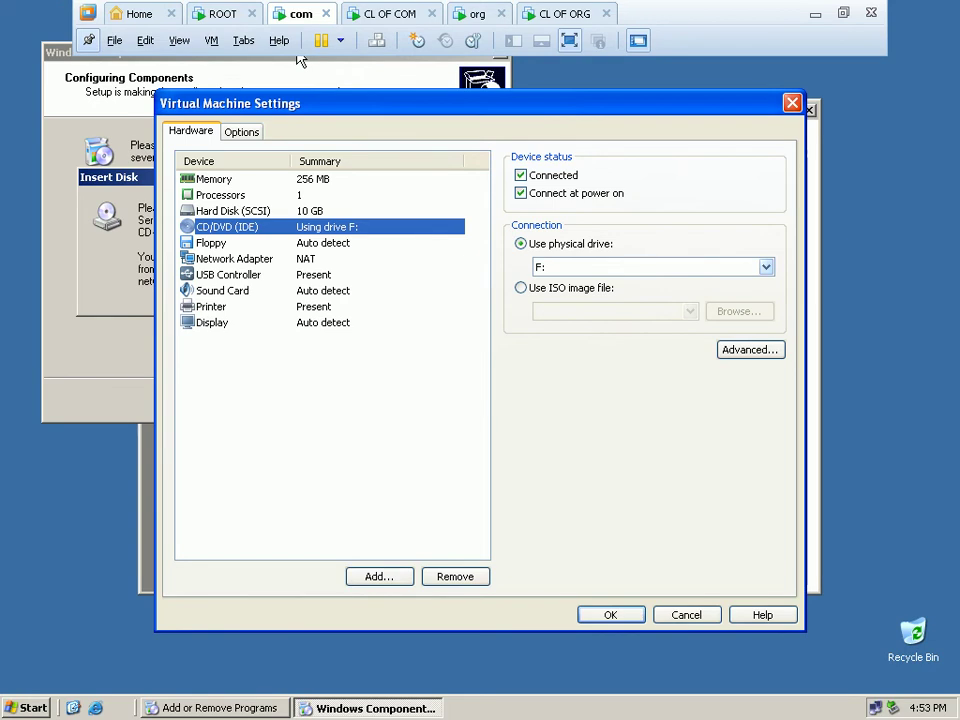
pyautogui.press('Tab')
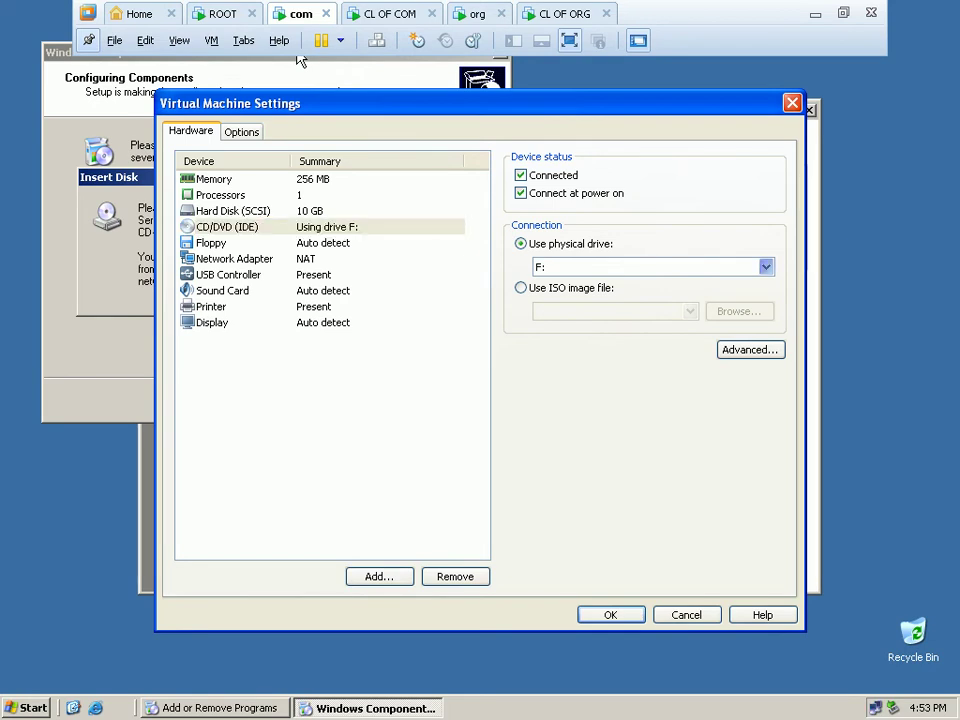
pyautogui.hotkey('alt', 'Down')
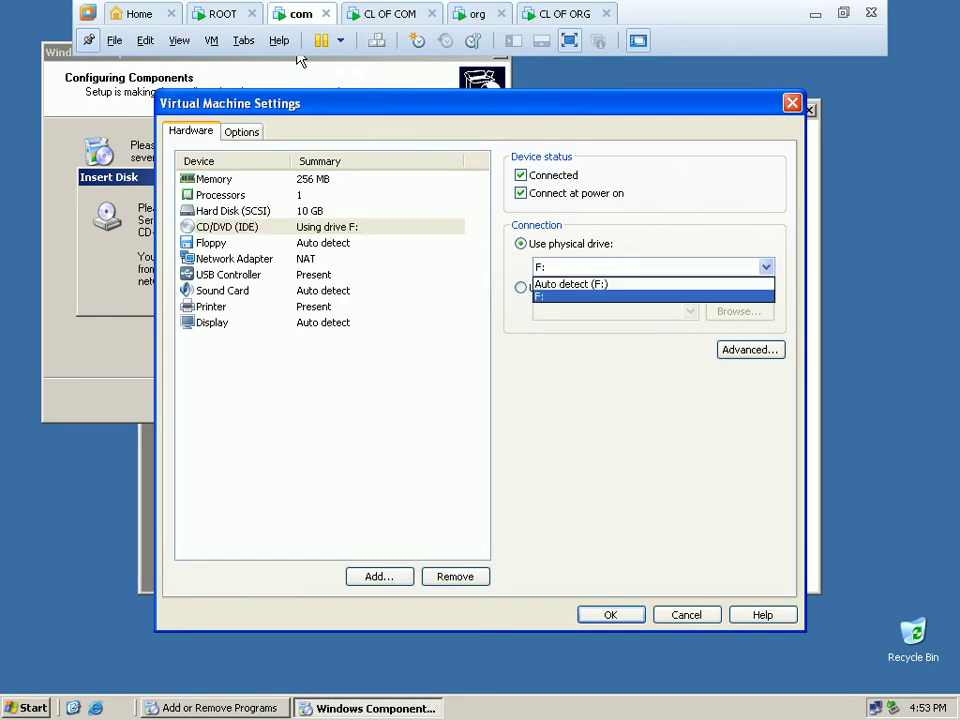
pyautogui.press('Return')
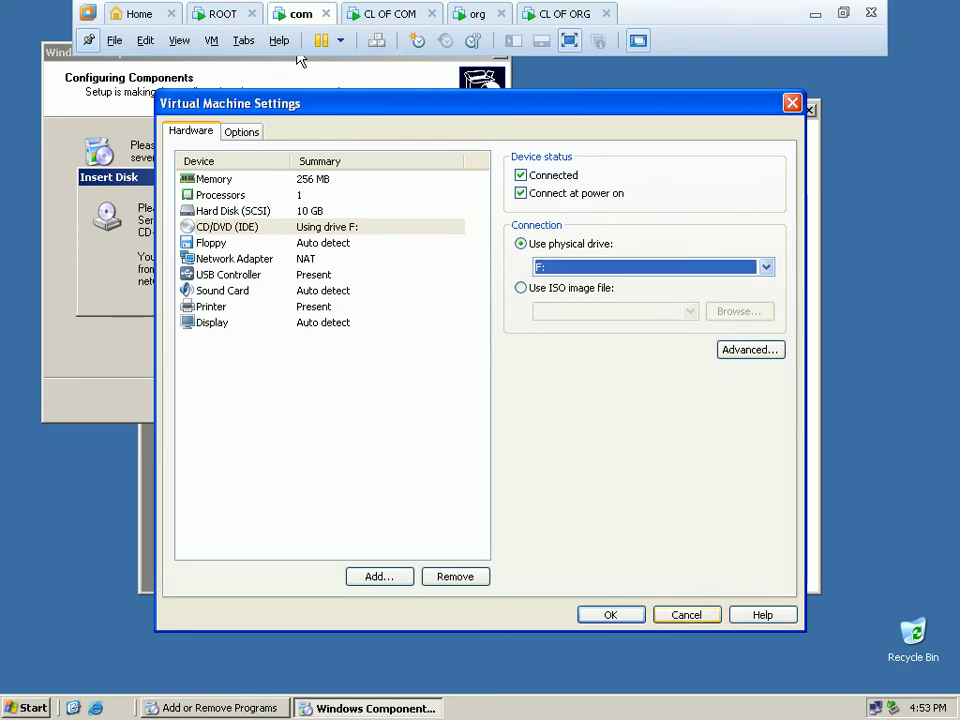
pyautogui.press('Return')
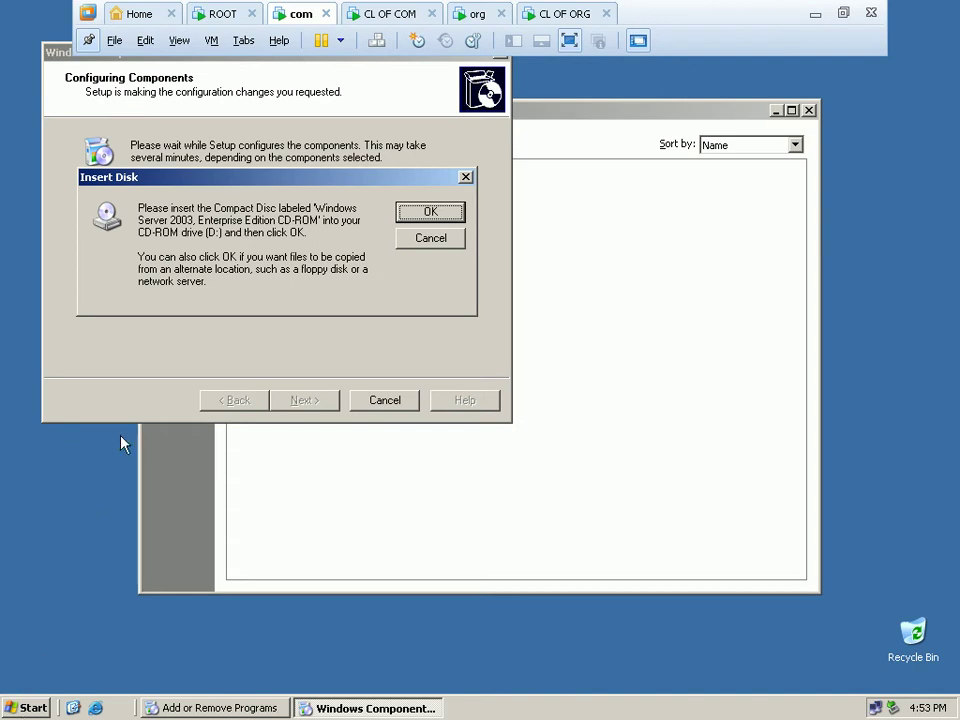
pyautogui.press('super')
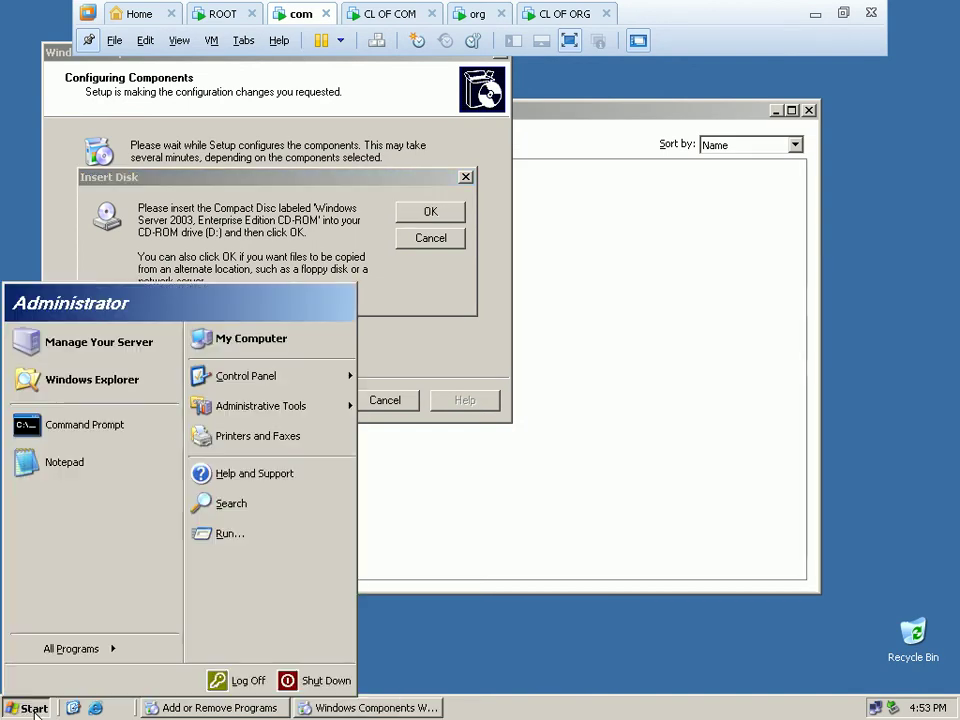
pyautogui.click(244, 340)
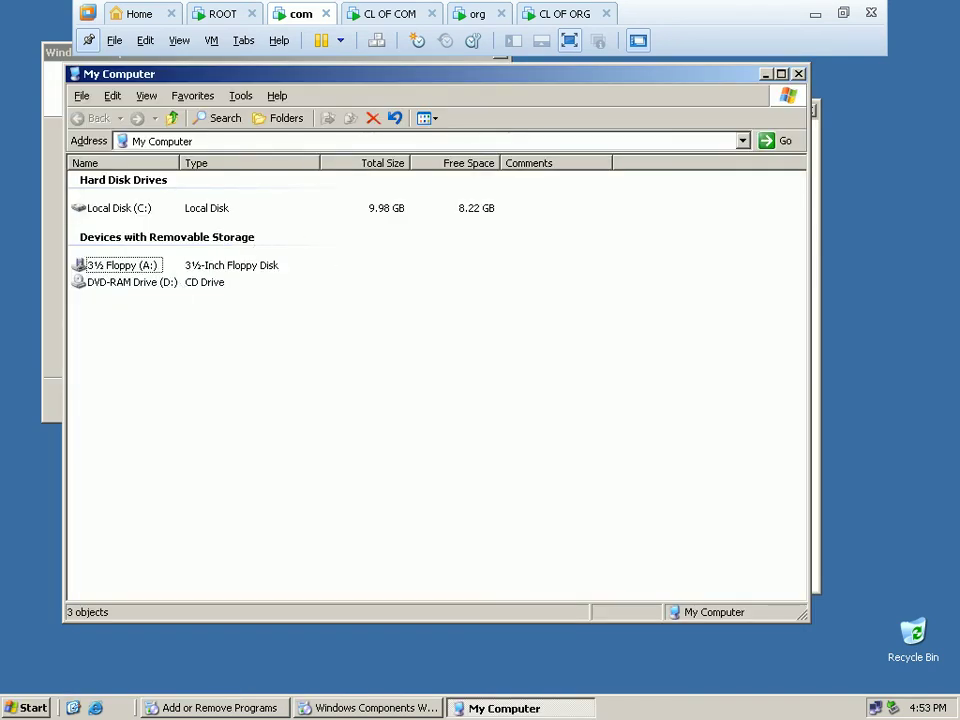
pyautogui.click(798, 74)
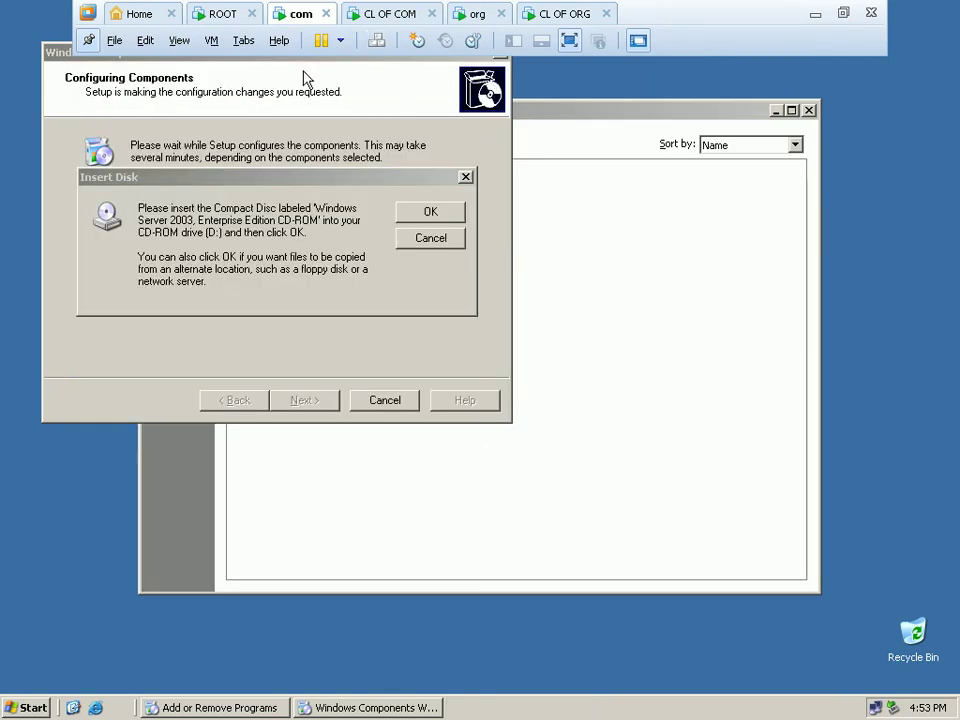
# Reopen the com VM settings and set the CD/DVD drive to auto detect.
pyautogui.rightClick(315, 14)
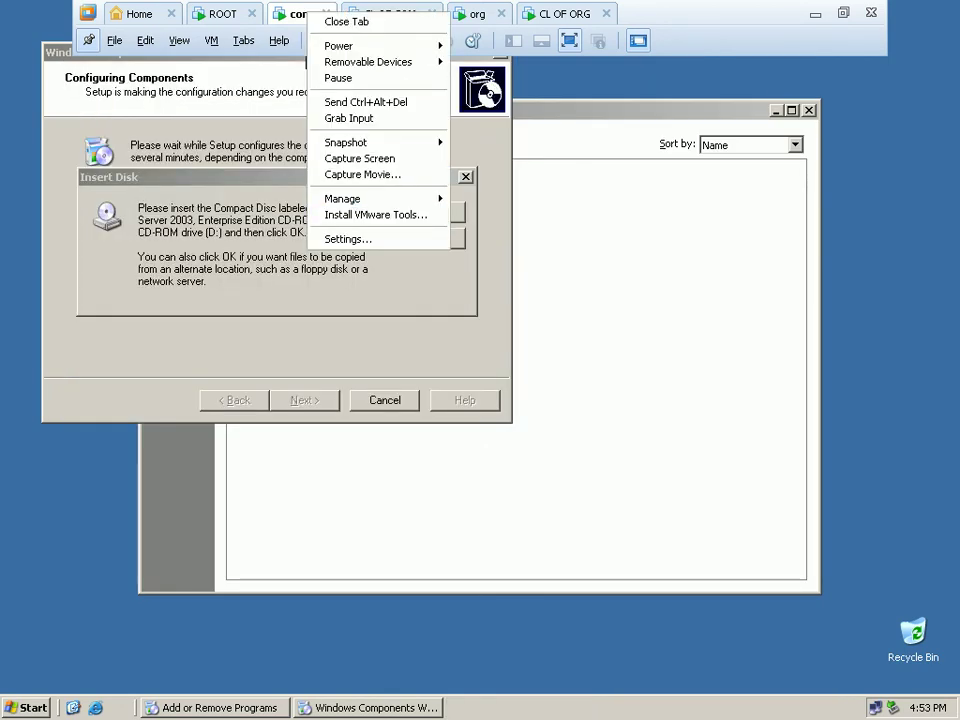
pyautogui.click(372, 240)
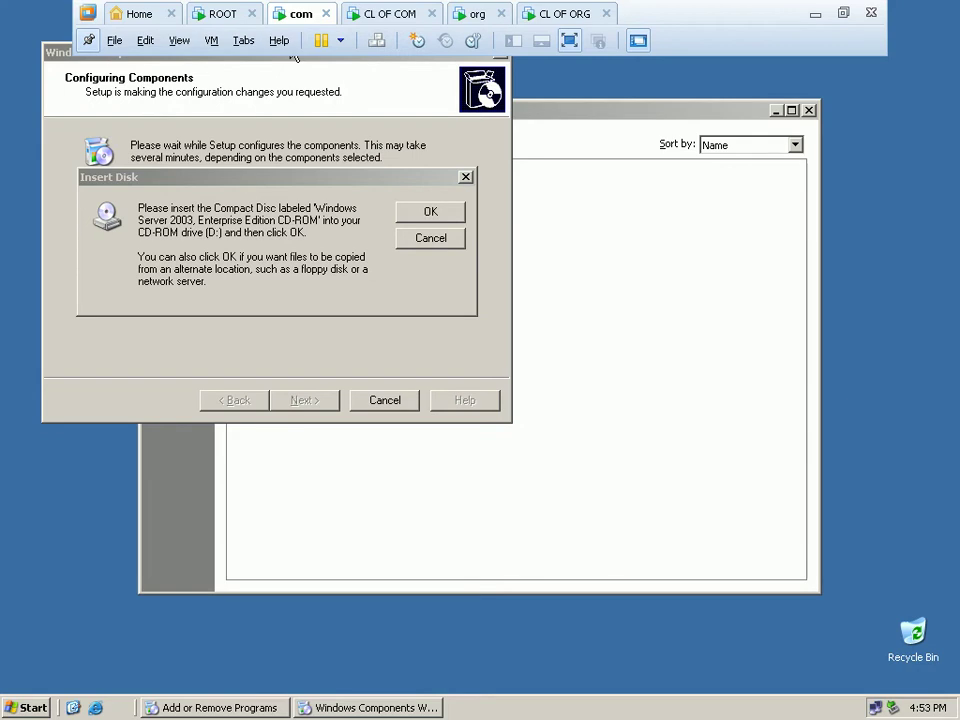
pyautogui.hotkey('ctrl', 'd')
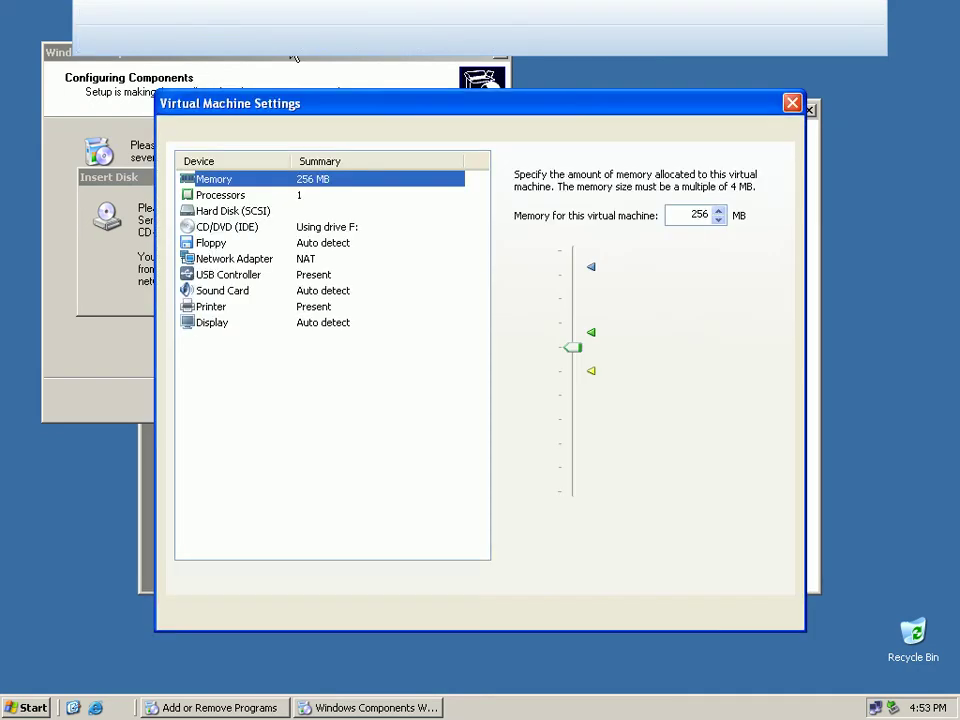
pyautogui.press('Down')
pyautogui.press('Down')
pyautogui.press('Down')
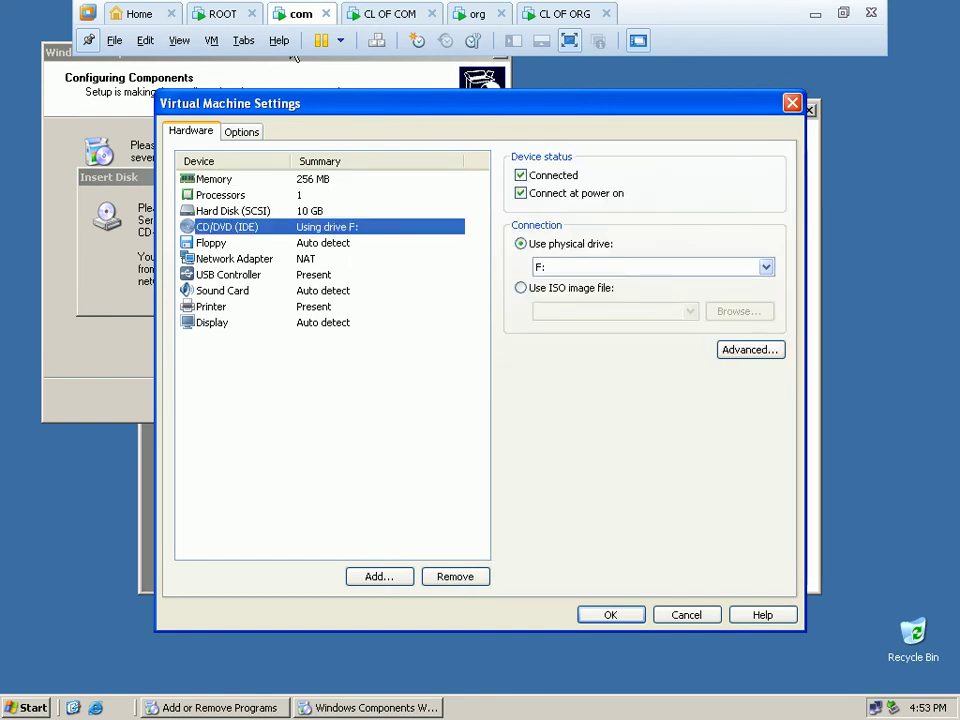
pyautogui.press('Tab')
pyautogui.press('Tab')
pyautogui.press('Tab')
pyautogui.press('Tab')
pyautogui.hotkey('alt', 'Down')
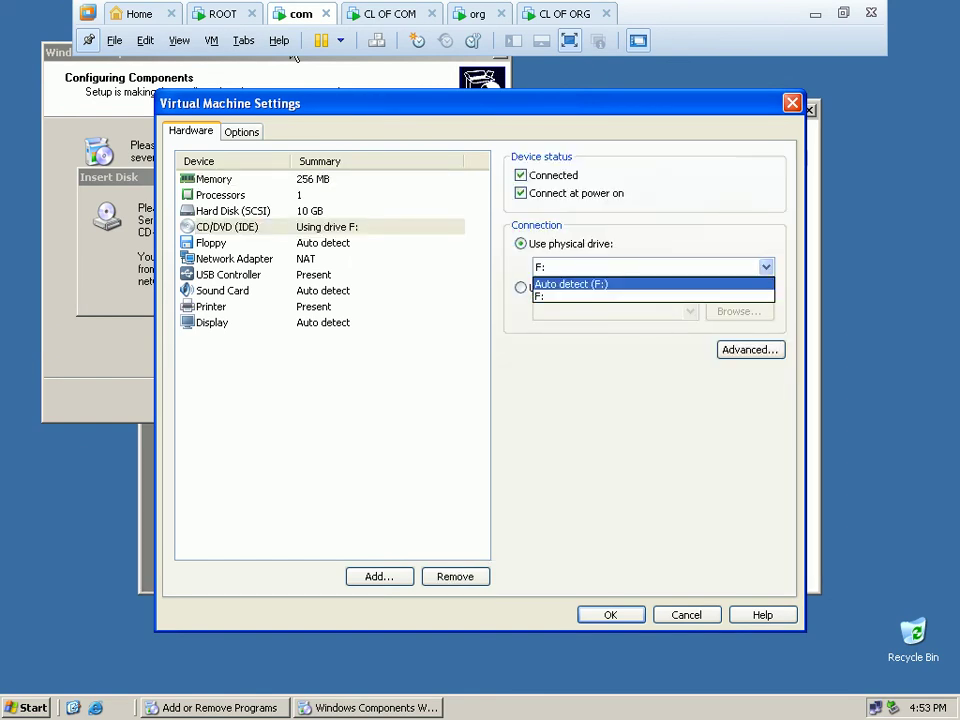
pyautogui.press('Return')
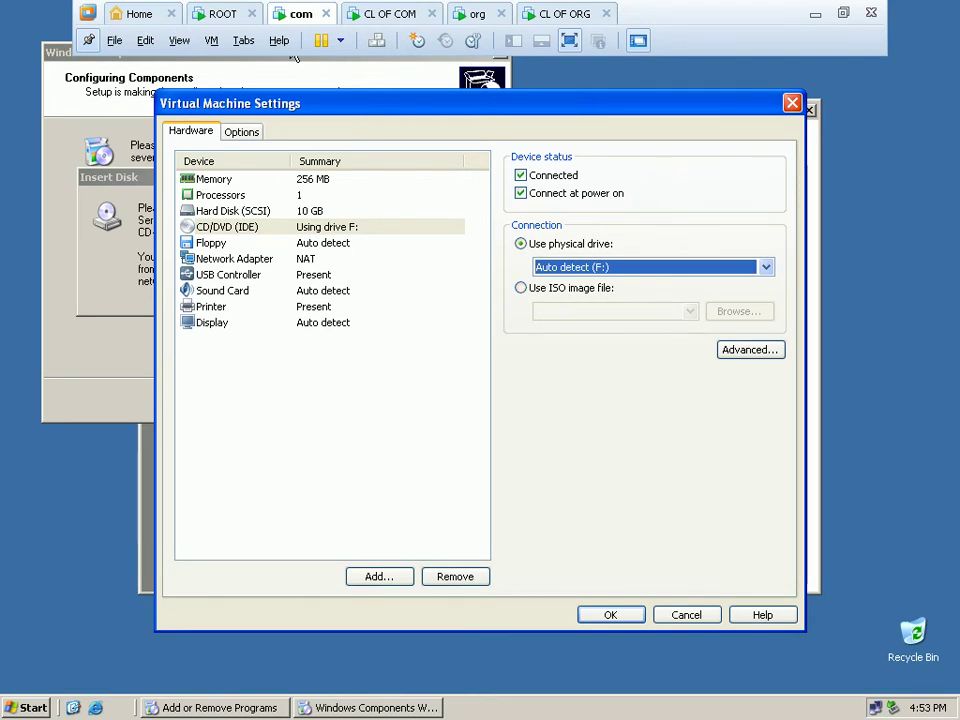
# Connect the network adapter to the custom VMnet2 network and apply the settings.
pyautogui.hotkey('shift', 'Tab')
pyautogui.hotkey('shift', 'Tab')
pyautogui.hotkey('shift', 'Tab')
pyautogui.hotkey('shift', 'Tab')
pyautogui.press('Down')
pyautogui.press('Down')
pyautogui.press('Tab')
pyautogui.press('Tab')
pyautogui.press('Tab')
pyautogui.press('Down')
pyautogui.press('Down')
pyautogui.press('Tab')
pyautogui.hotkey('alt', 'Down')
pyautogui.press('Down')
pyautogui.press('Down')
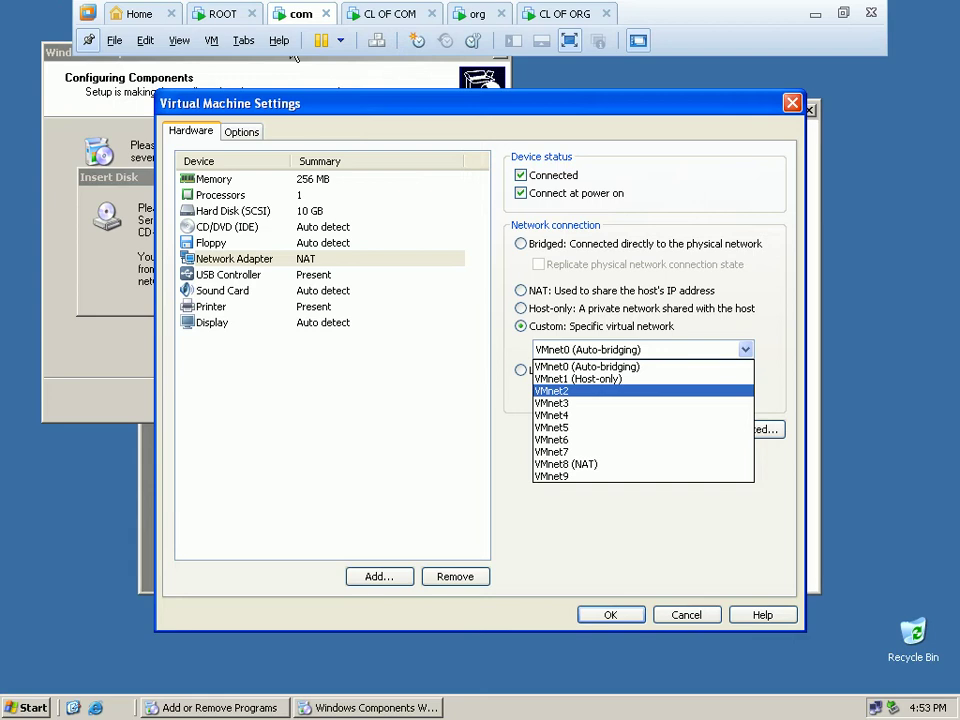
pyautogui.press('Return')
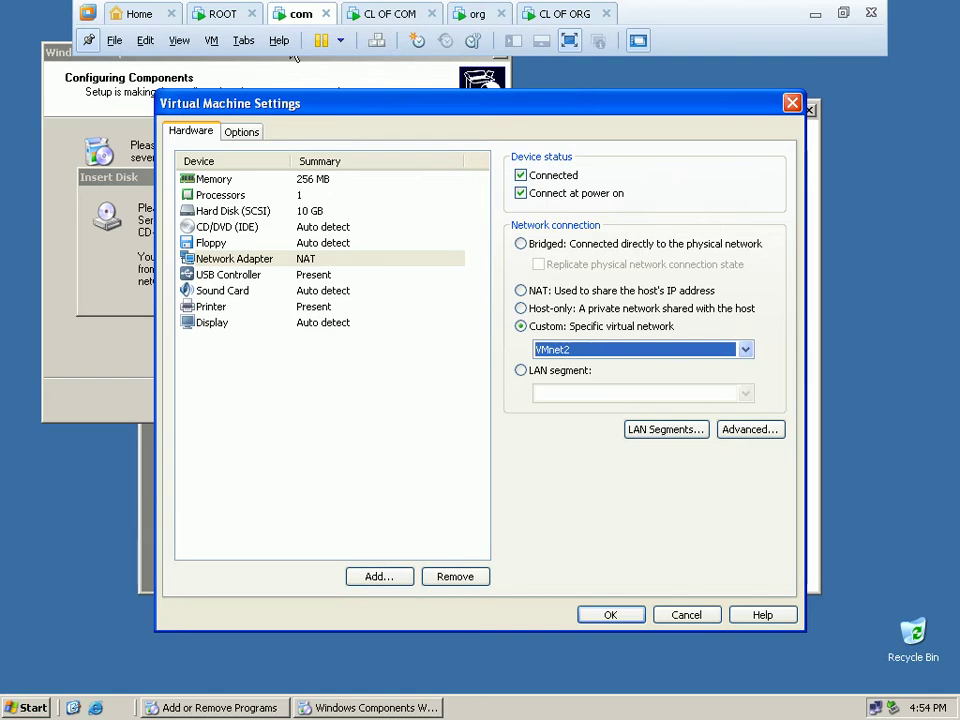
pyautogui.press('Tab')
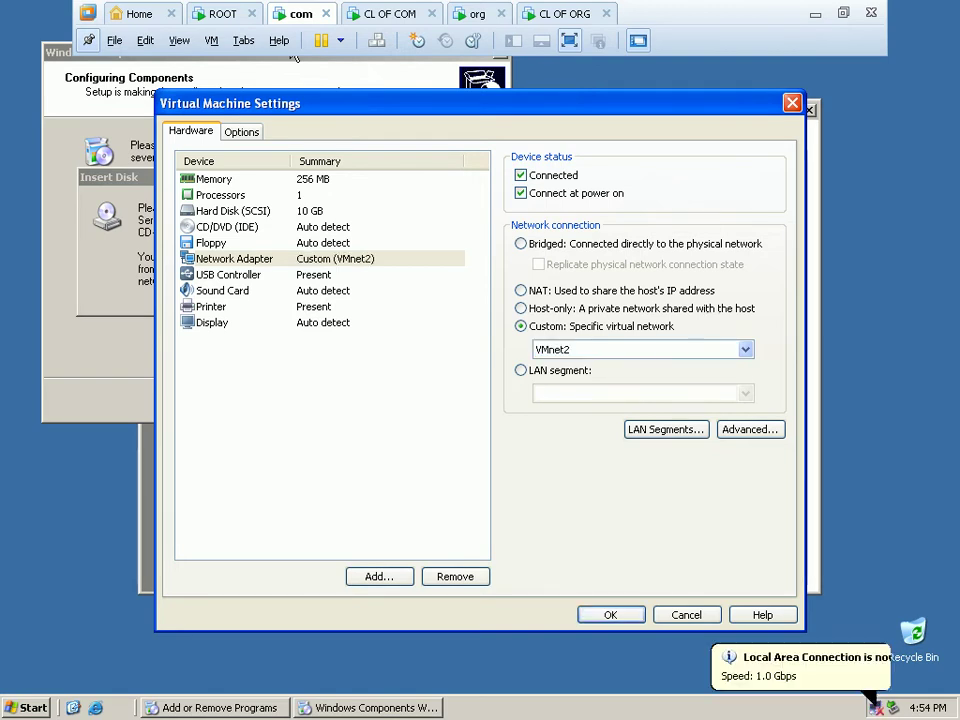
pyautogui.click(610, 614)
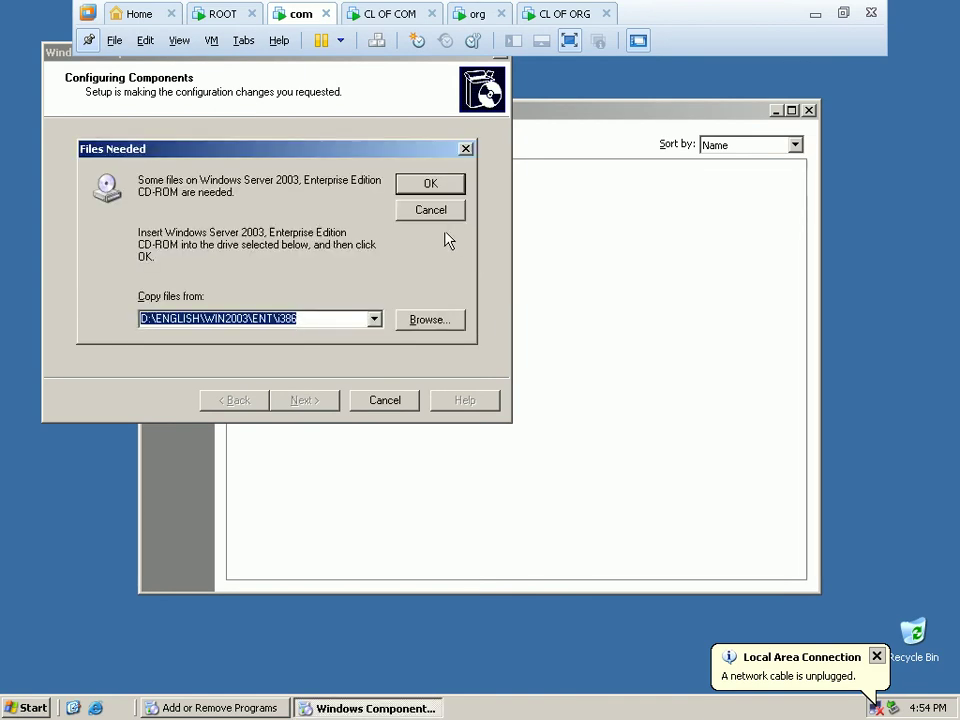
# Retry the copy, browse CD Drive (D:) for dnsmgr.dll, and cancel the insert-disk prompt.
pyautogui.click(443, 184)
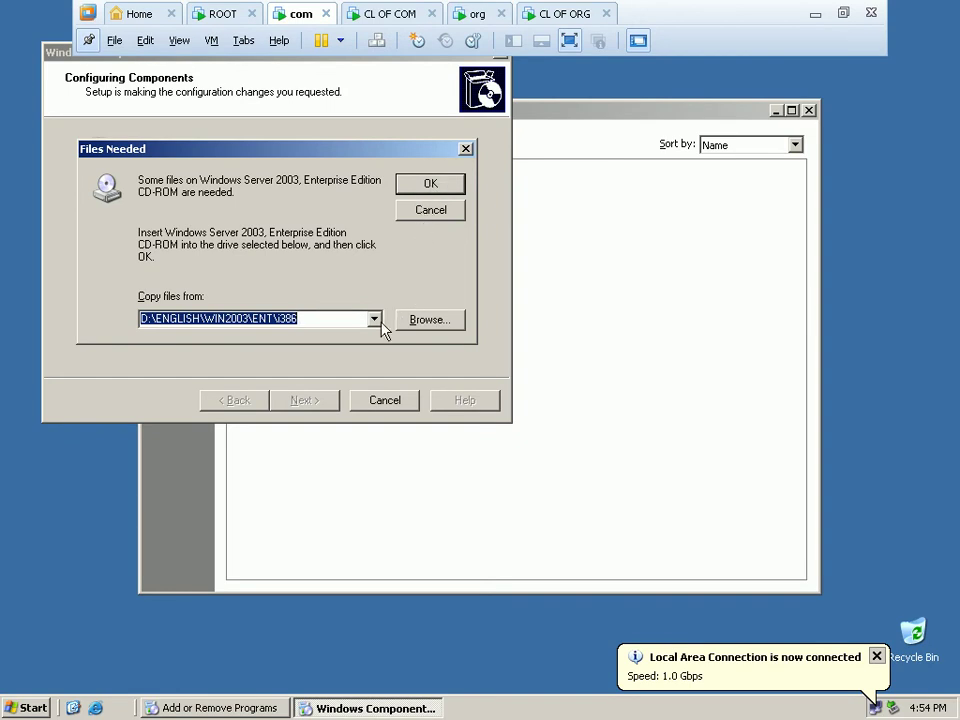
pyautogui.click(453, 320)
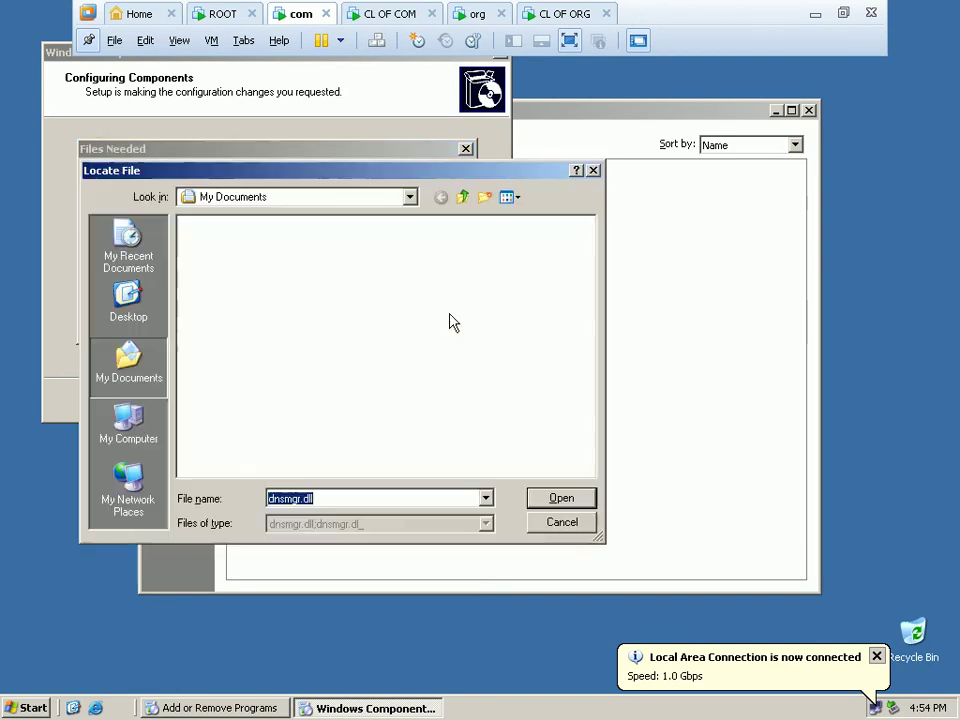
pyautogui.click(298, 200)
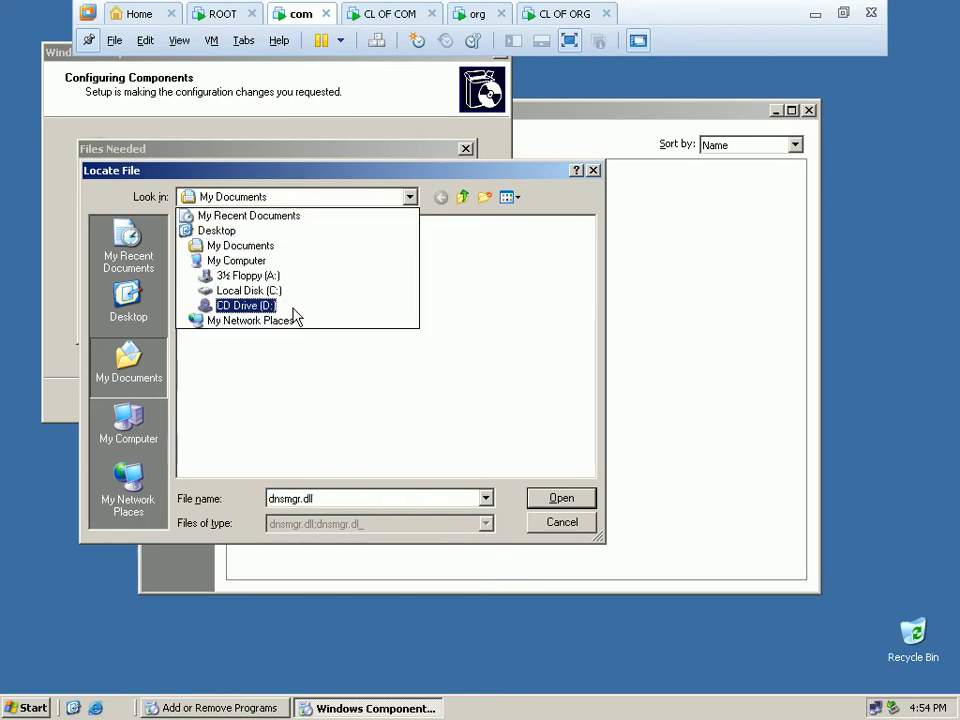
pyautogui.click(294, 306)
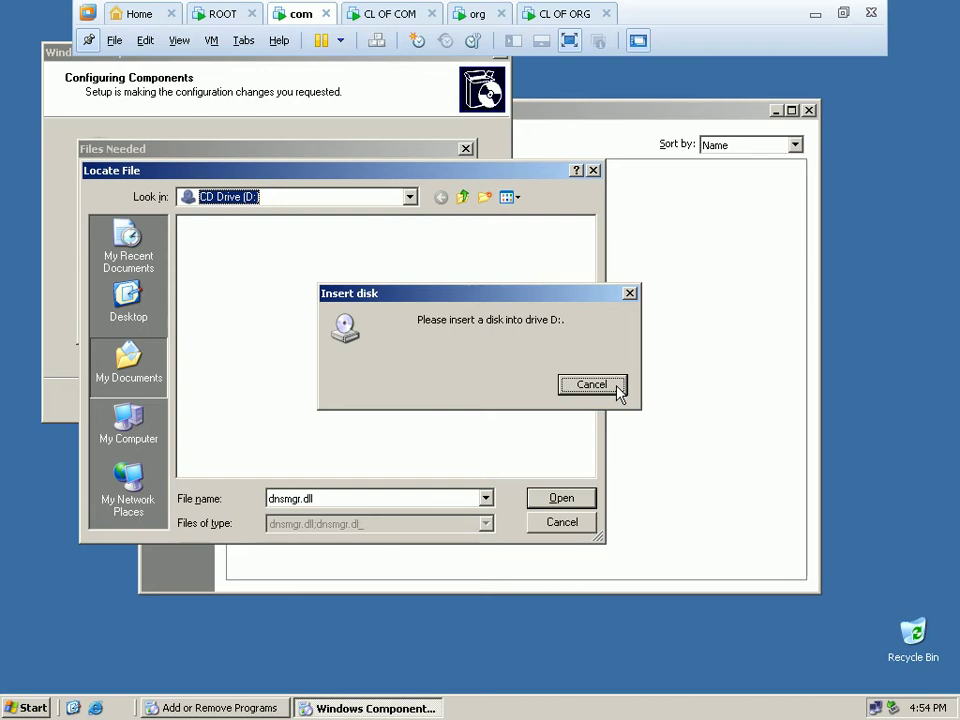
pyautogui.click(617, 387)
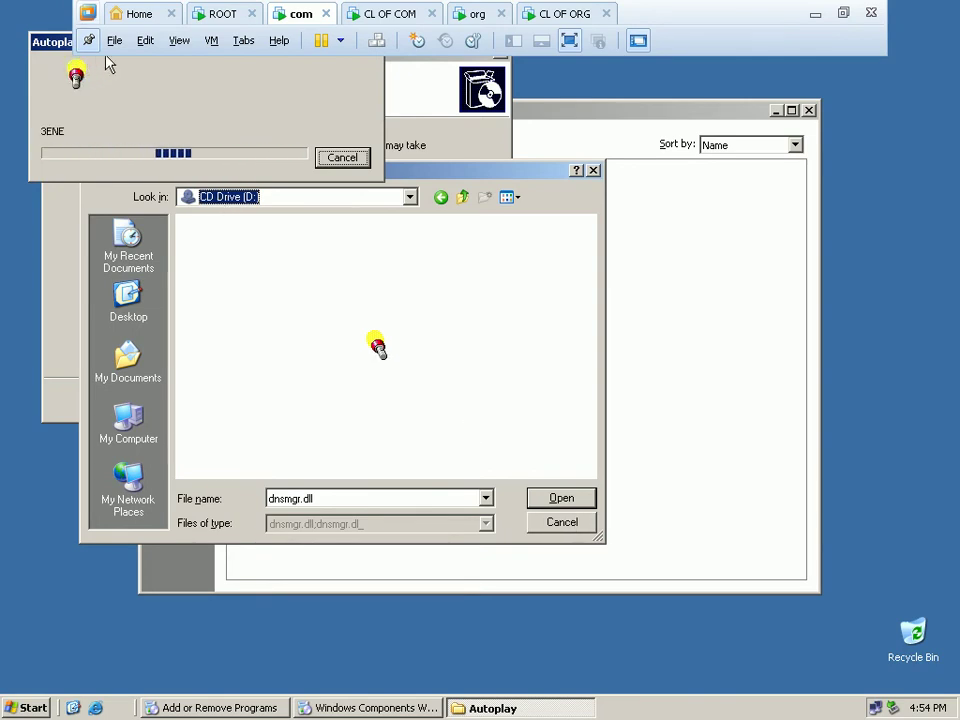
# Stop the disc's Autoplay, browse to ENGLISH\WIN2003\ENT, and refresh the file list.
pyautogui.moveTo(56, 45); pyautogui.dragTo(161, 141)
pyautogui.click(447, 249)
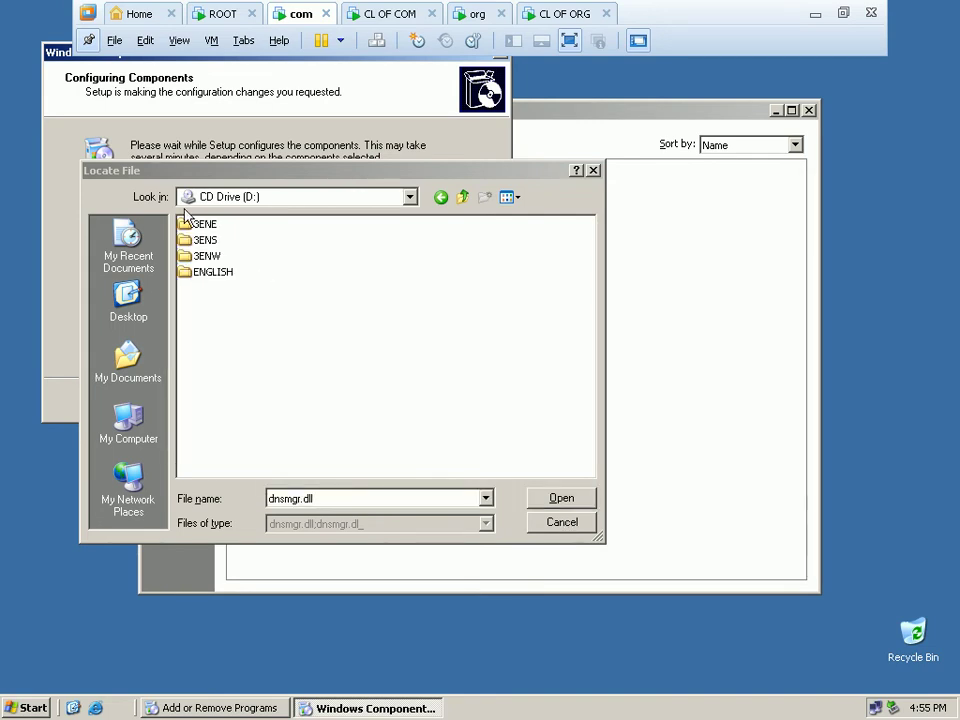
pyautogui.doubleClick(212, 271)
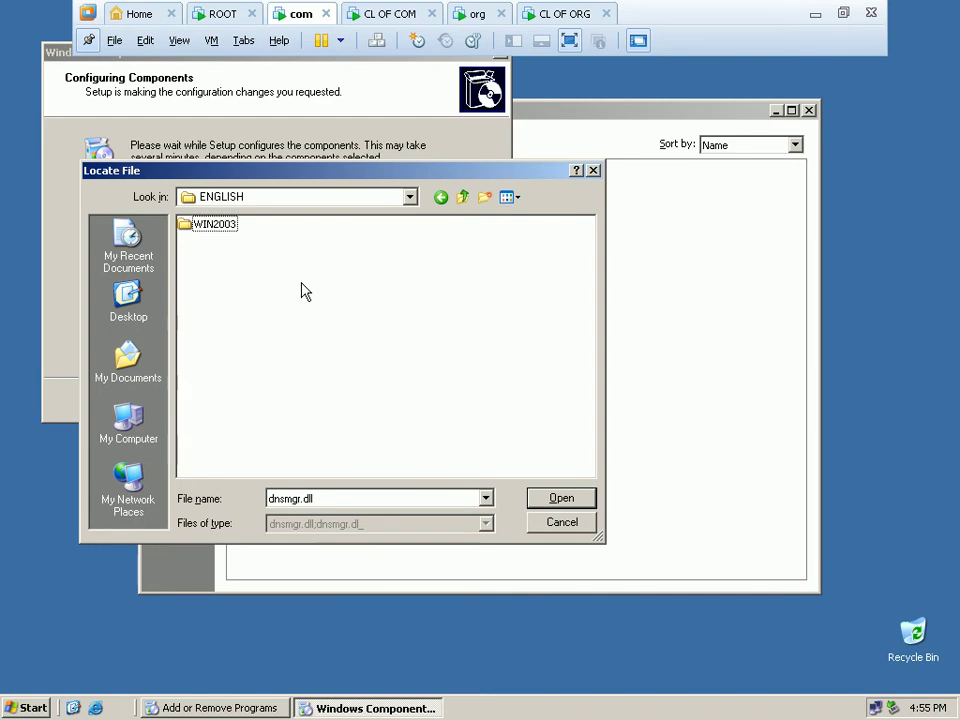
pyautogui.click(205, 230)
pyautogui.doubleClick(205, 230)
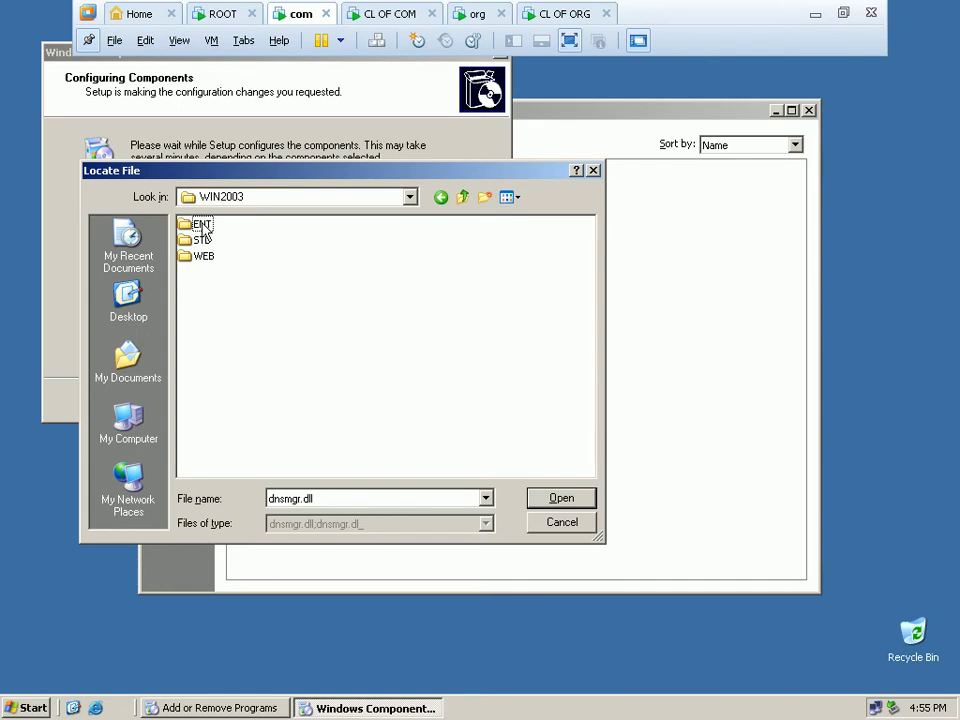
pyautogui.click(203, 229)
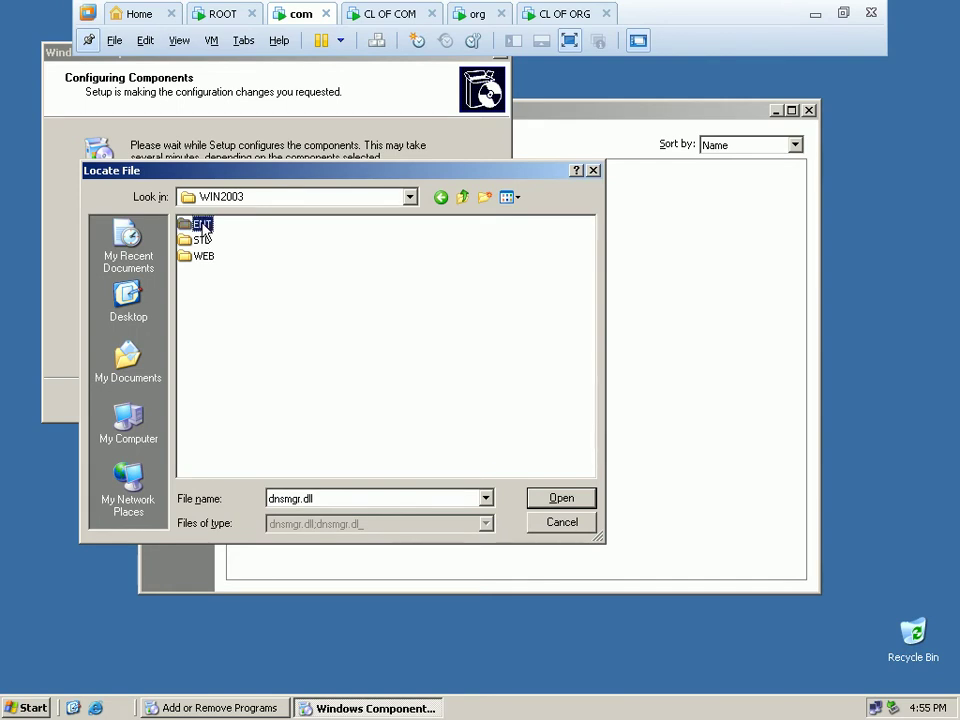
pyautogui.doubleClick(203, 225)
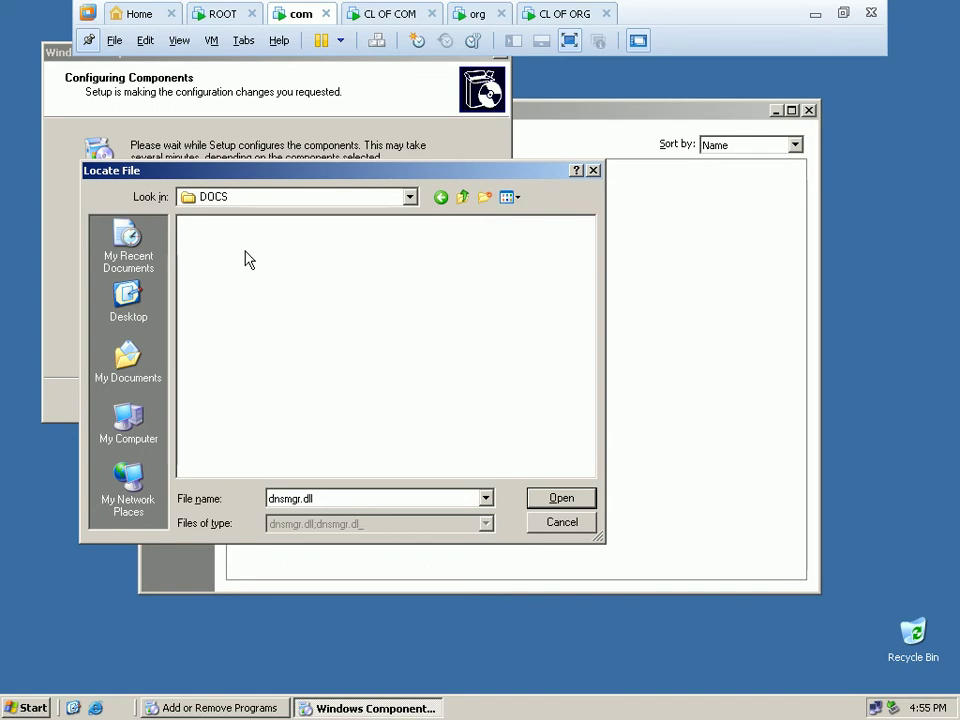
pyautogui.rightClick(351, 285)
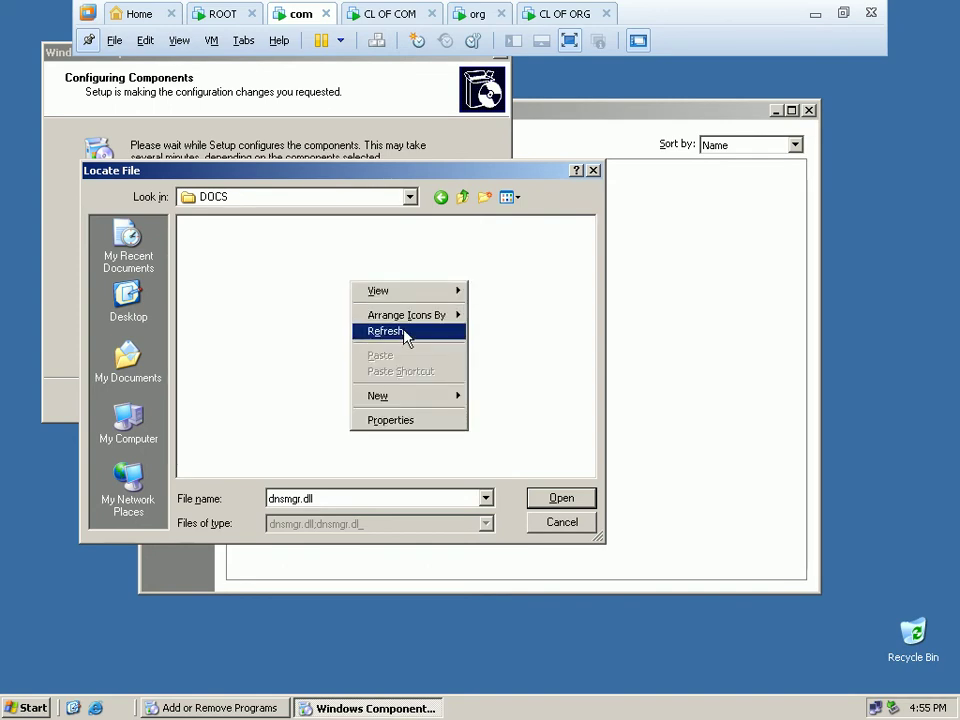
pyautogui.click(405, 334)
# Check I386\SYSTEM32 for the file, refresh, then cancel locating the DNS manager file.
pyautogui.click(462, 200)
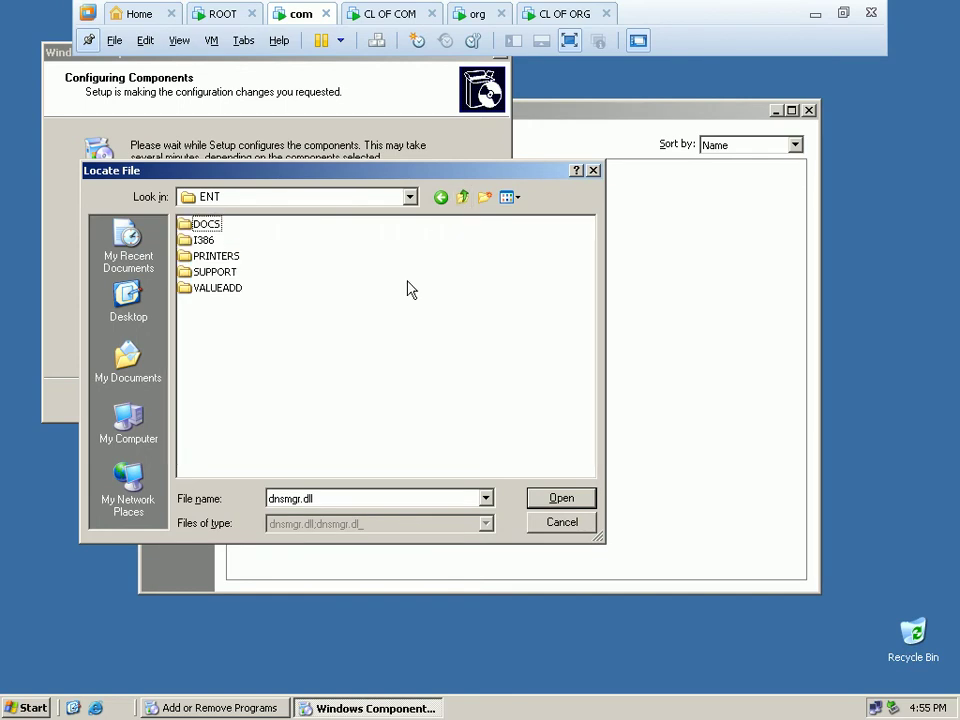
pyautogui.click(205, 240)
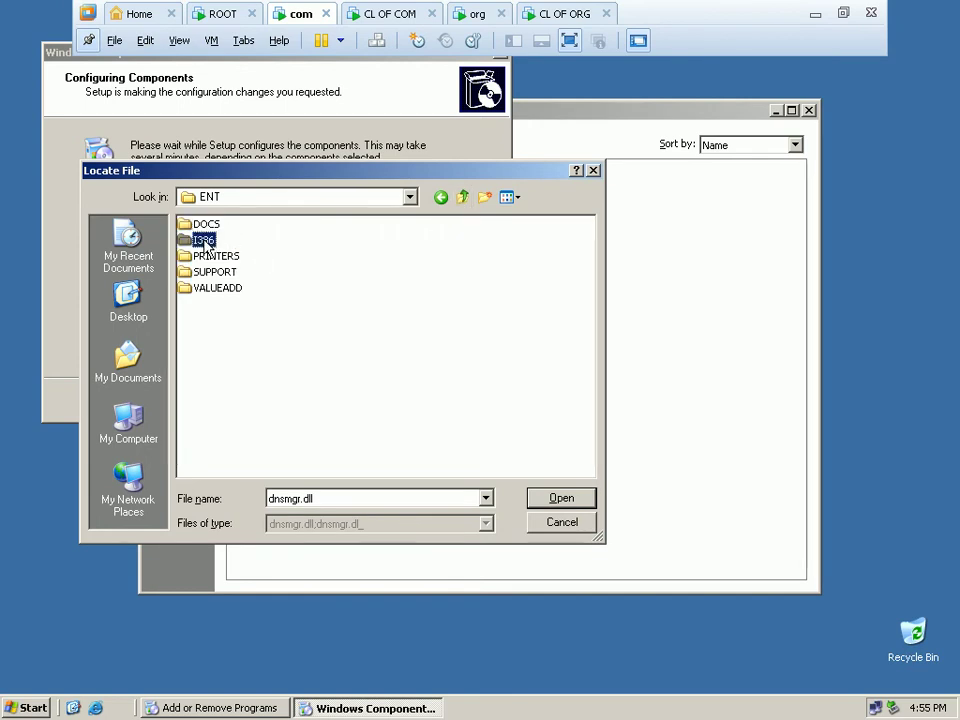
pyautogui.click(570, 500)
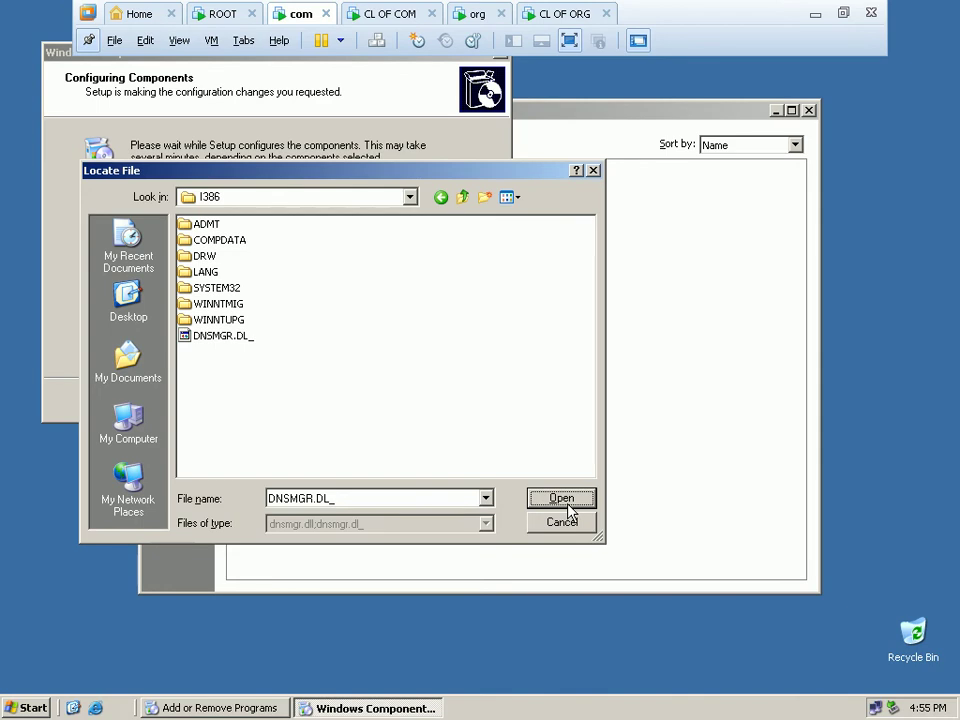
pyautogui.click(222, 289)
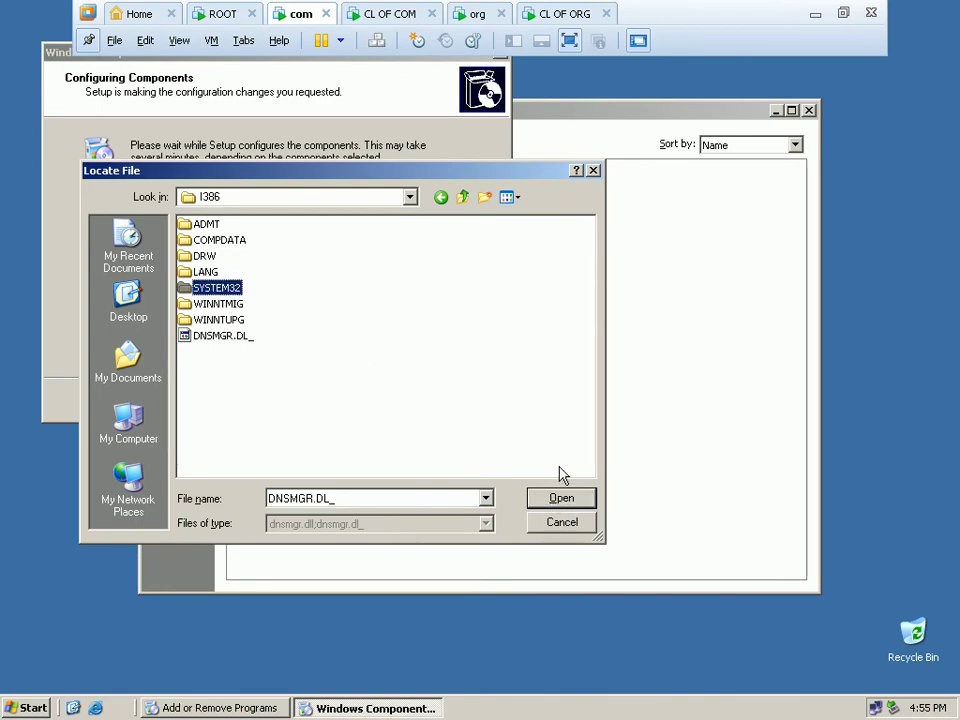
pyautogui.click(563, 498)
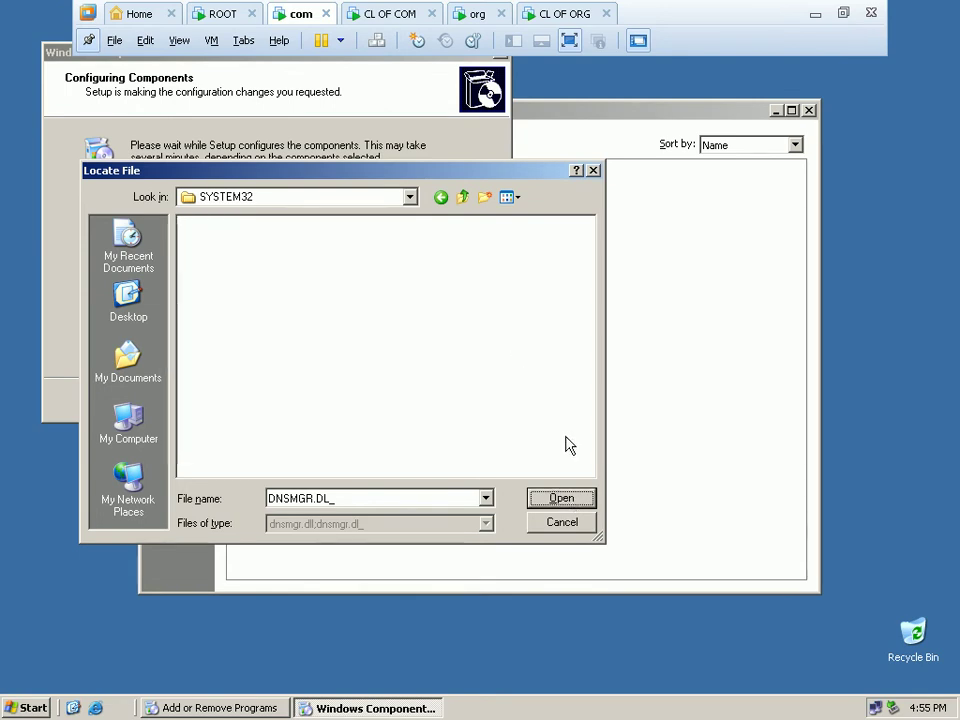
pyautogui.rightClick(517, 313)
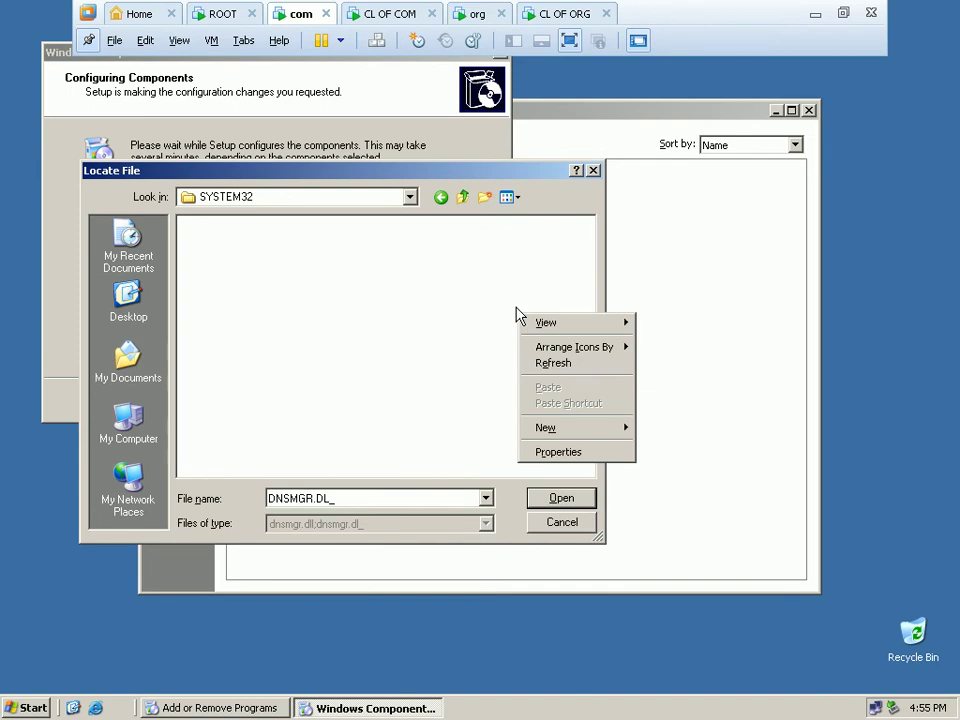
pyautogui.click(546, 368)
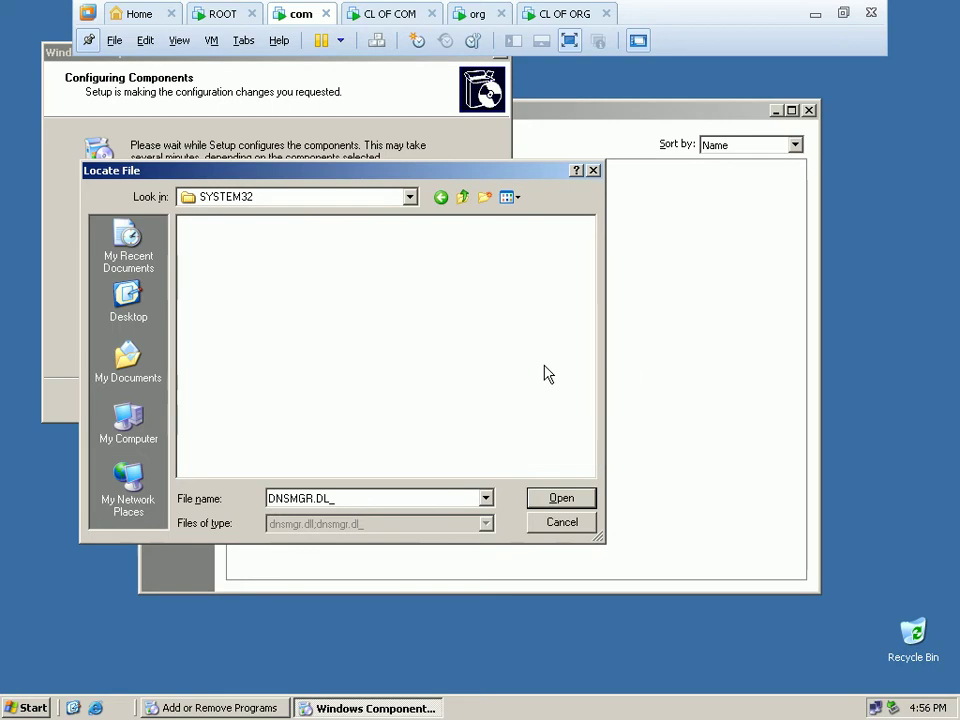
pyautogui.click(561, 523)
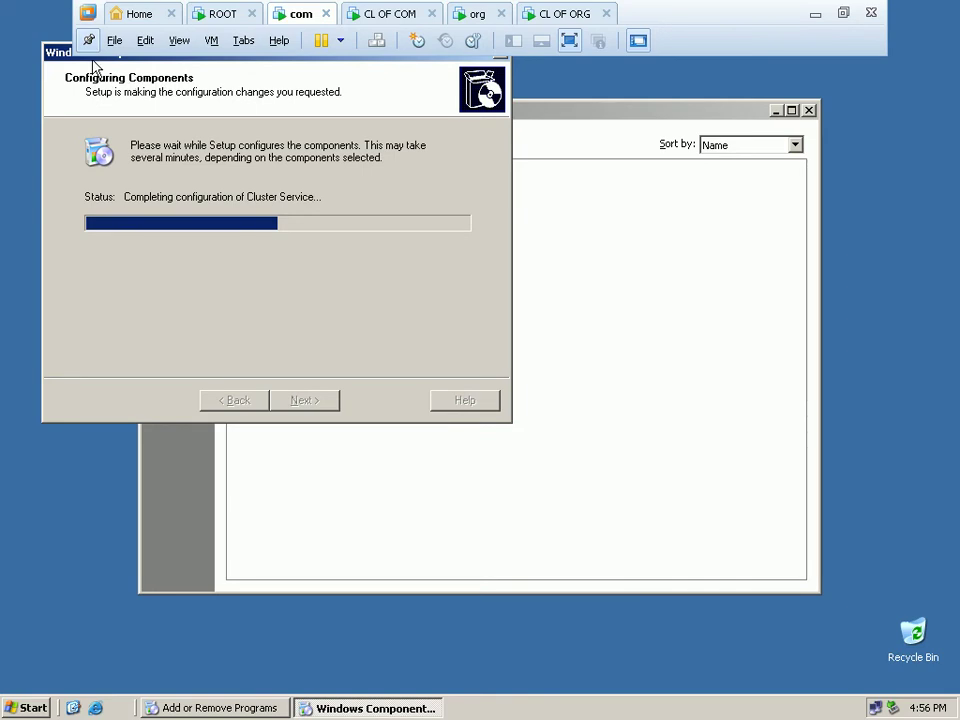
# Let component configuration finish and click Finish in the Windows Components Wizard.
pyautogui.moveTo(60, 63); pyautogui.dragTo(240, 197)
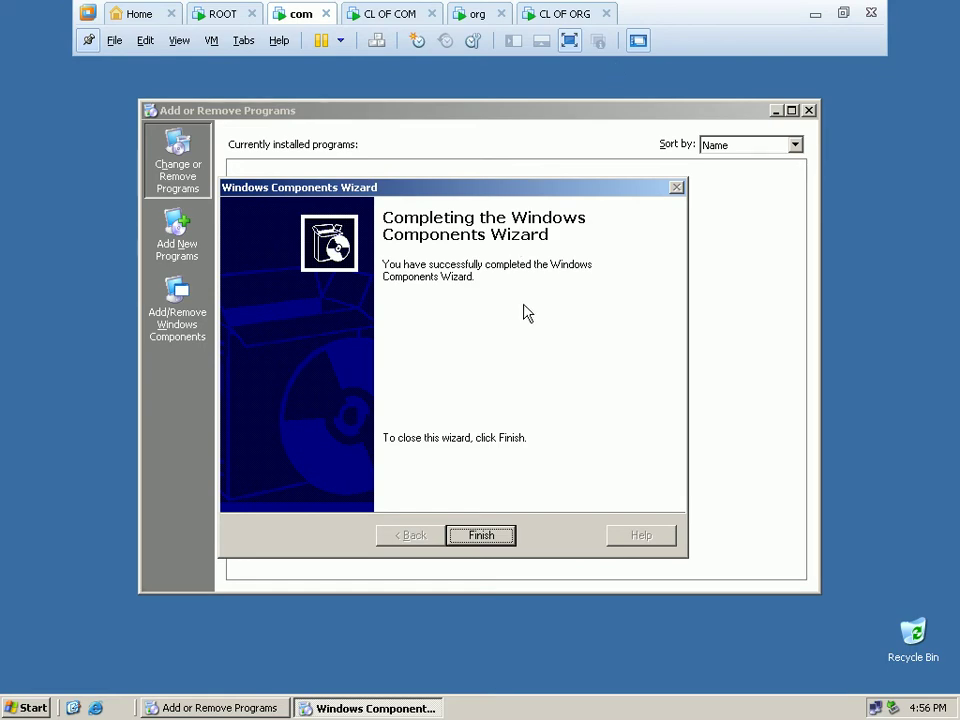
pyautogui.click(484, 536)
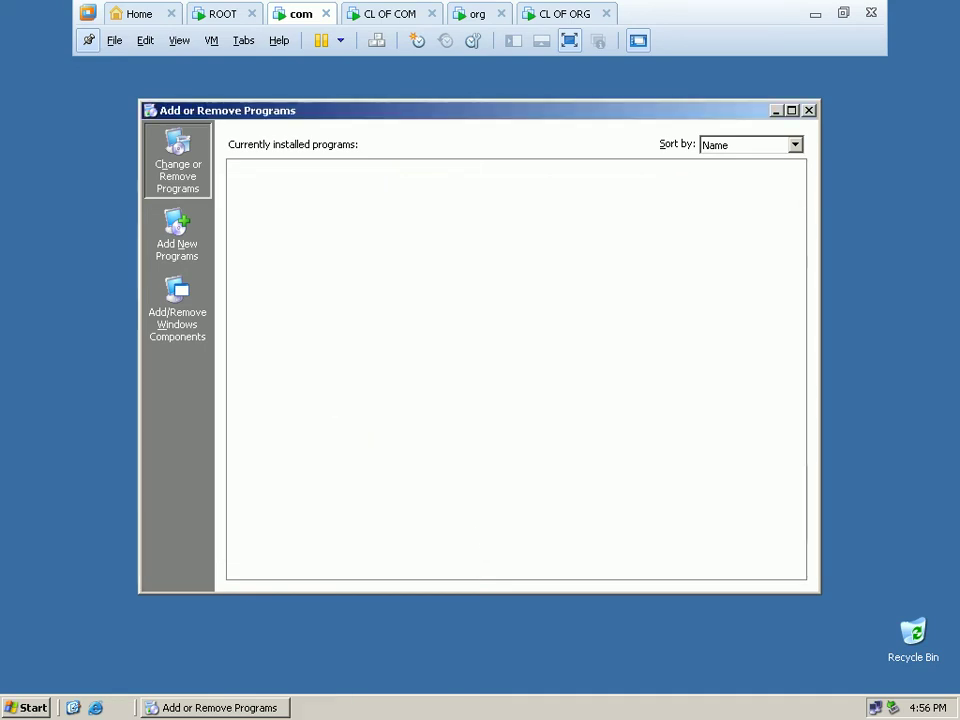
# Dismiss the start menu and close Add or Remove Programs.
pyautogui.click(33, 707)
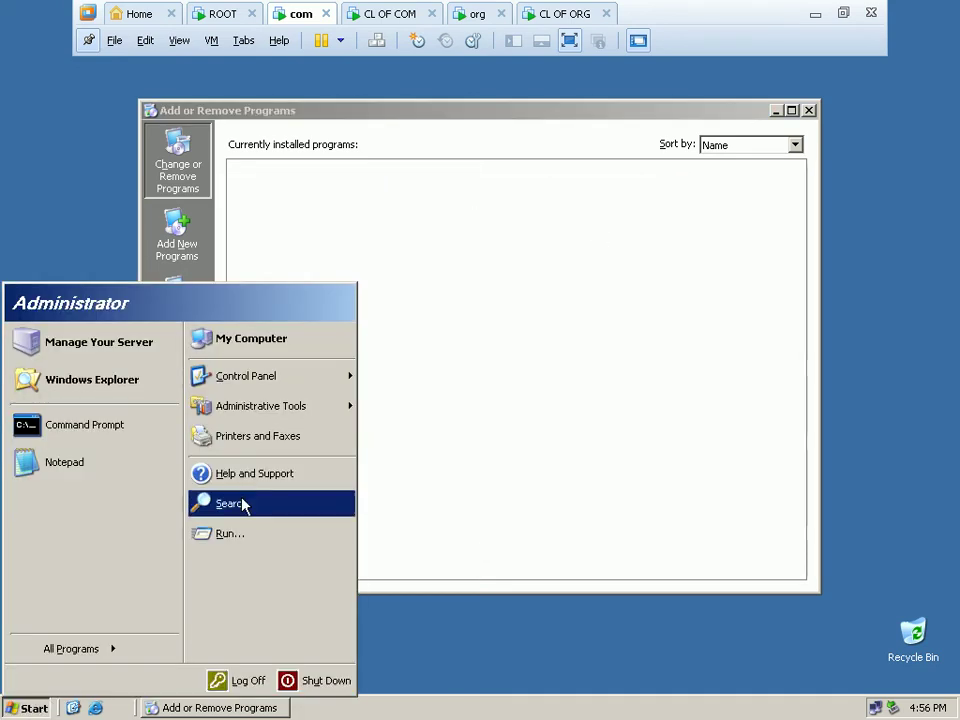
pyautogui.moveTo(313, 414)
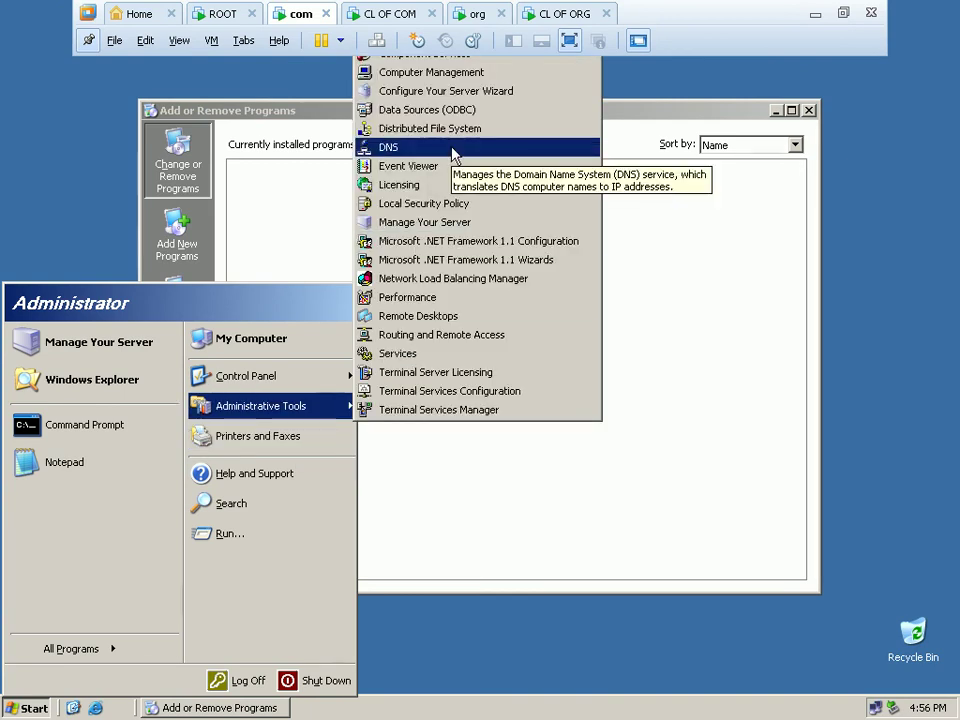
pyautogui.click(940, 240)
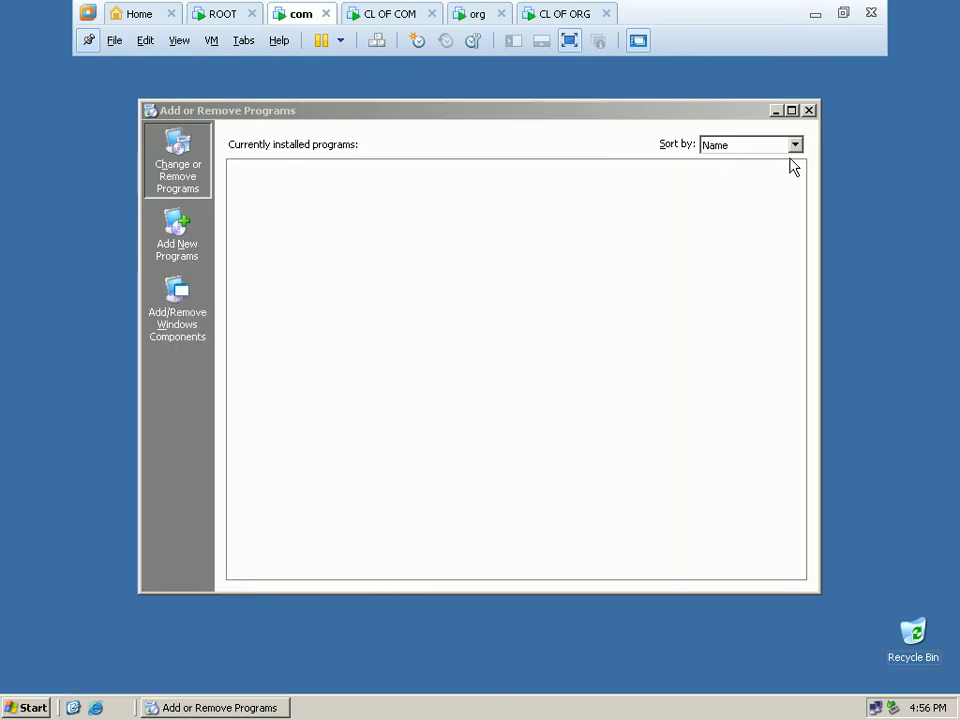
pyautogui.click(809, 112)
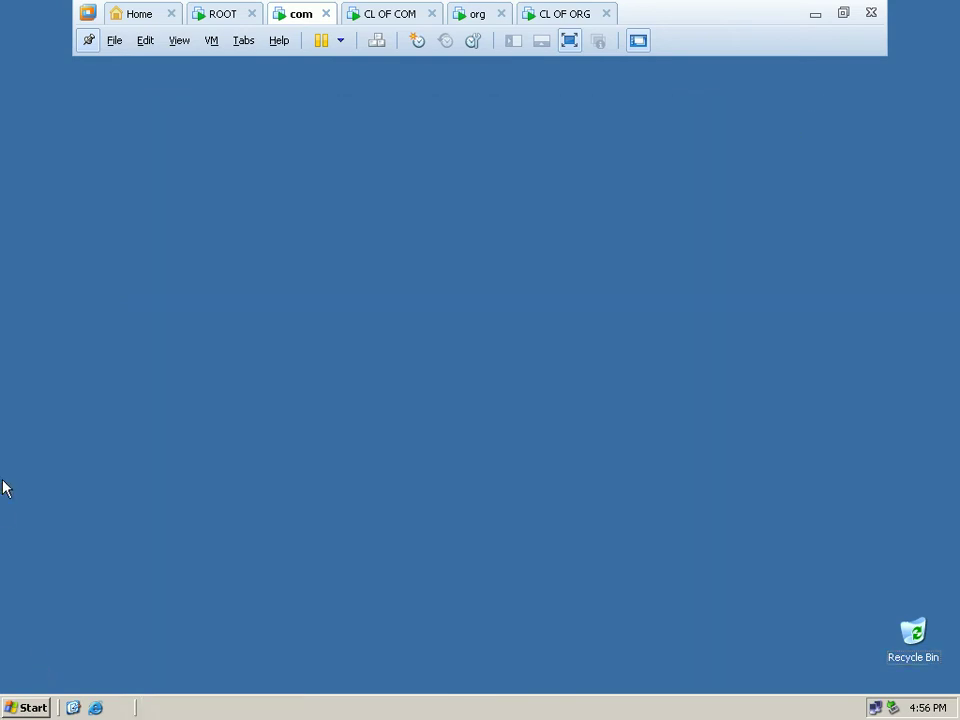
# Launch the DNS console, expand the COM server, and select Forward Lookup Zones.
pyautogui.click(10, 705)
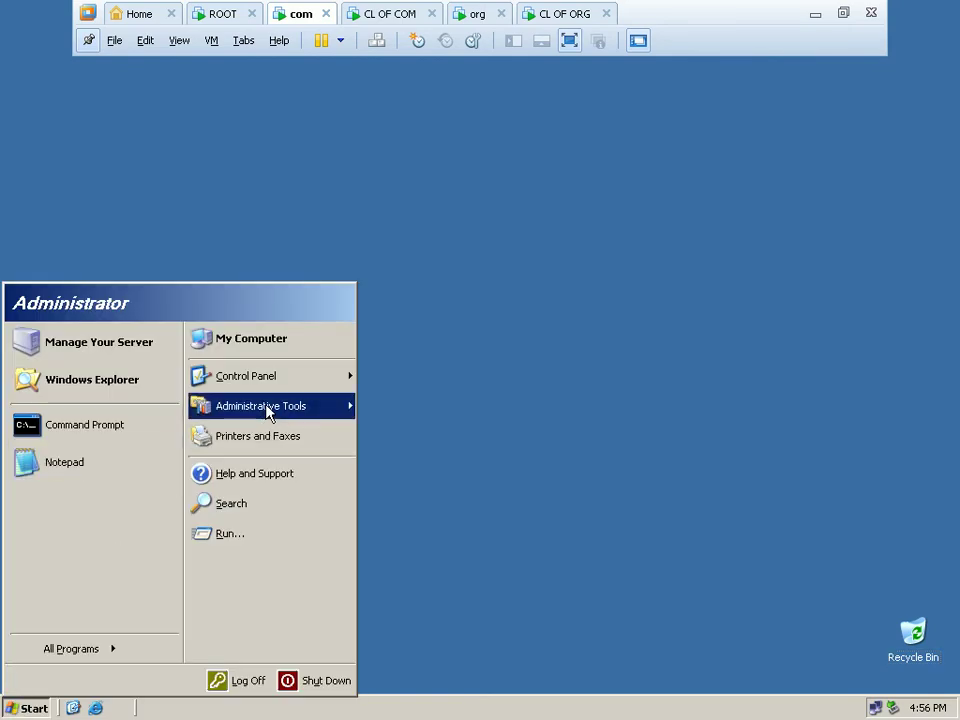
pyautogui.moveTo(268, 410)
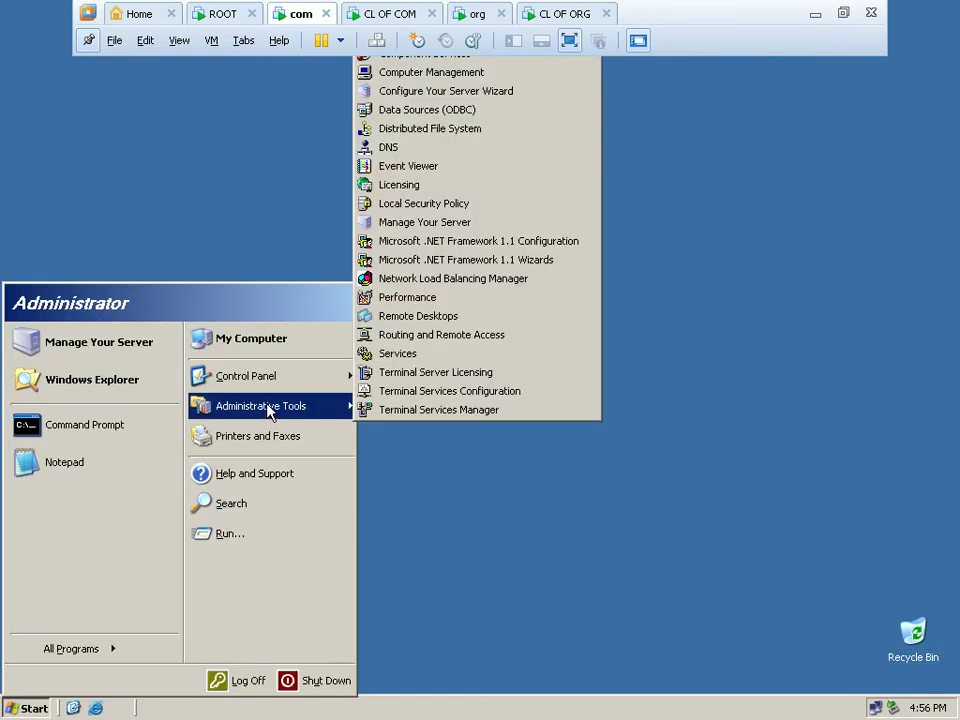
pyautogui.click(548, 153)
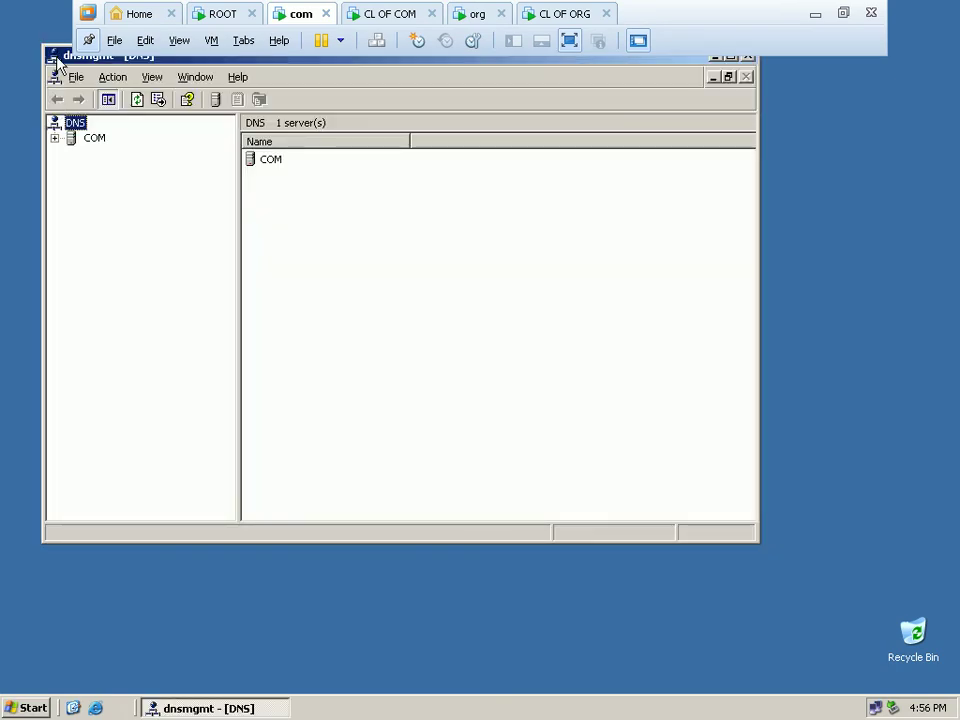
pyautogui.moveTo(64, 64); pyautogui.dragTo(147, 174)
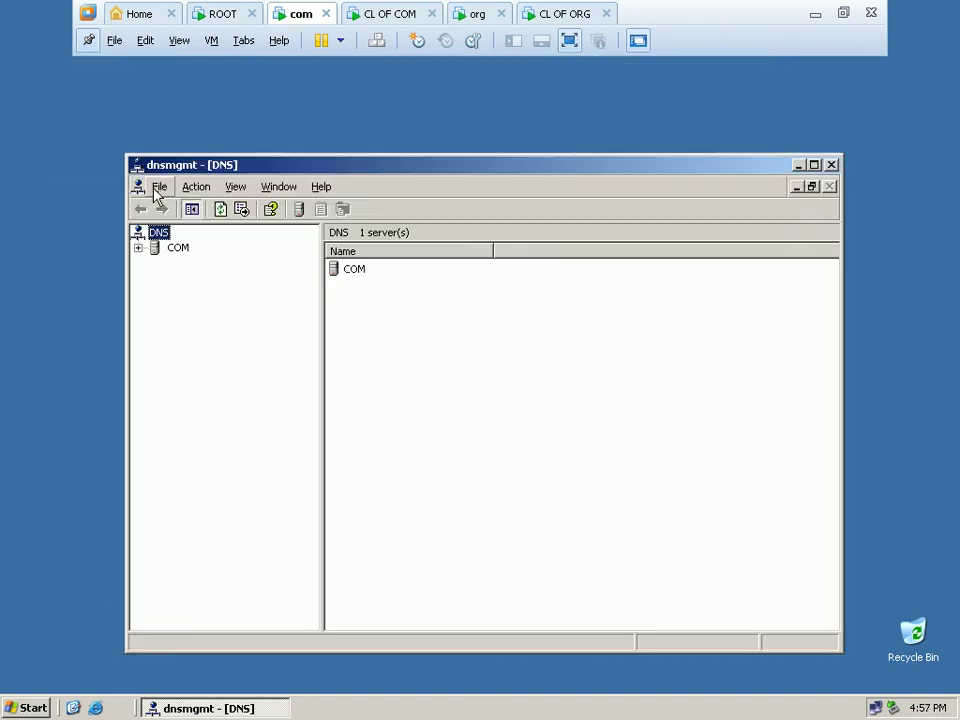
pyautogui.click(138, 249)
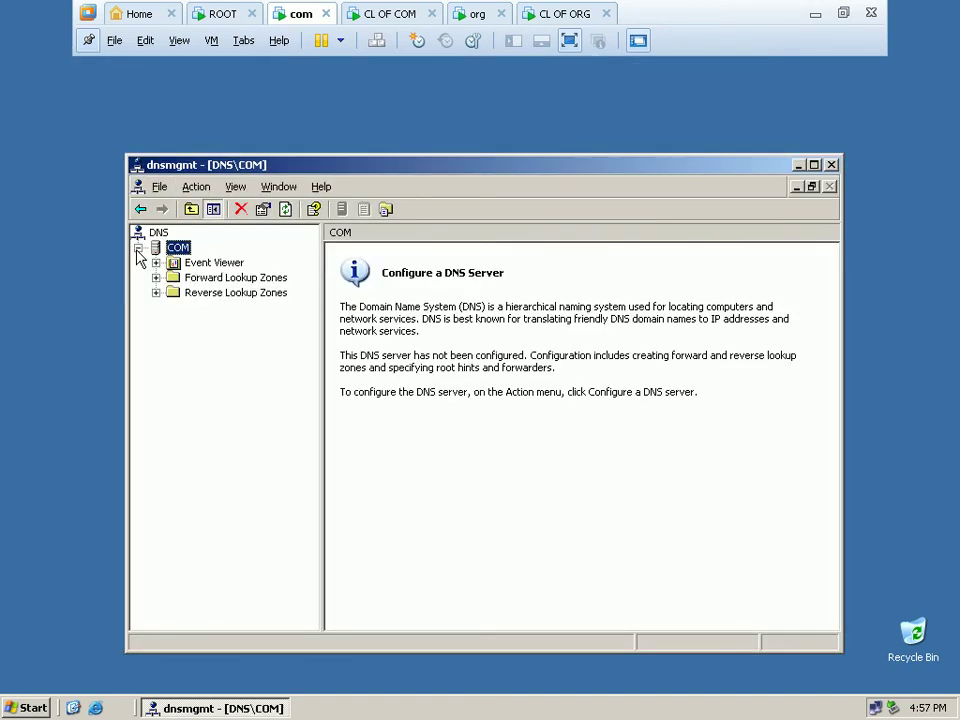
pyautogui.click(236, 280)
# Create a primary forward zone 'com' in file com.dns that allows nonsecure and secure dynamic updates.
pyautogui.rightClick(237, 287)
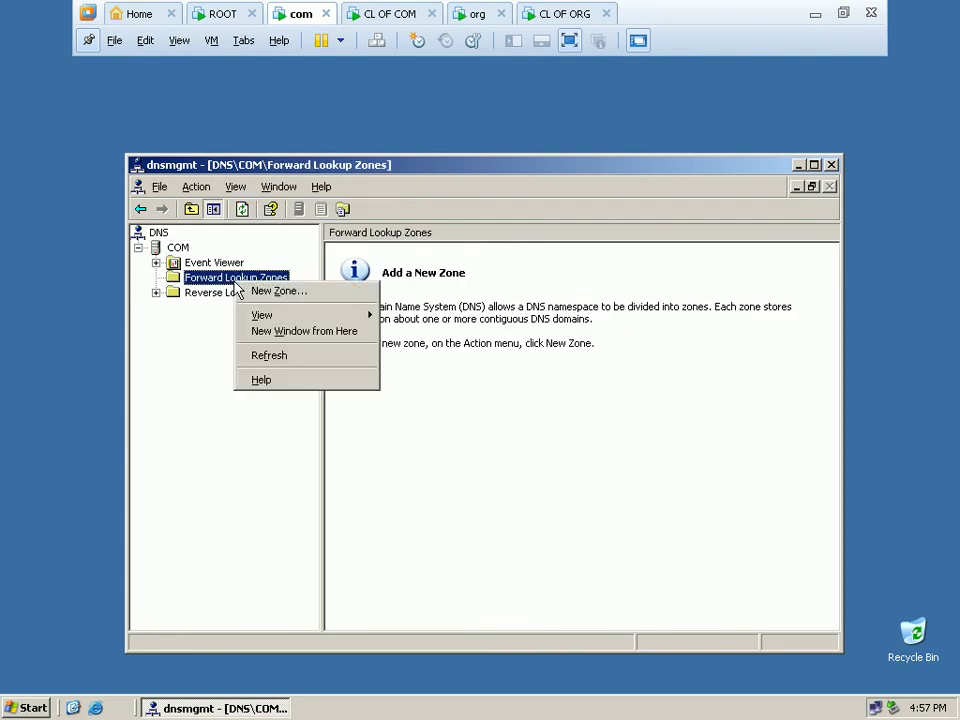
pyautogui.click(257, 292)
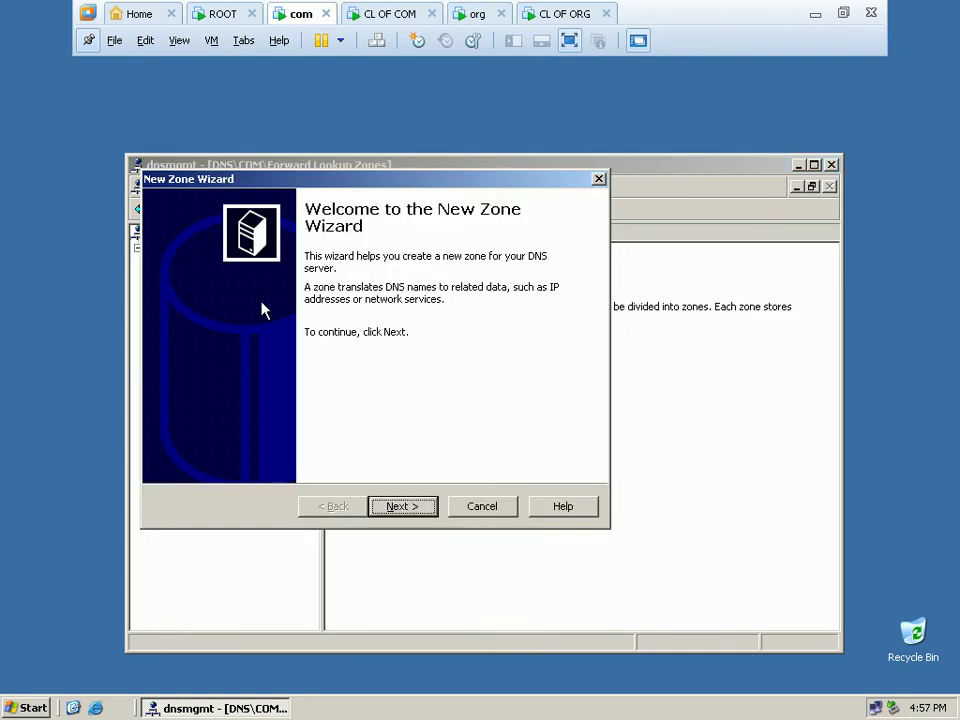
pyautogui.click(403, 506)
pyautogui.click(403, 506)
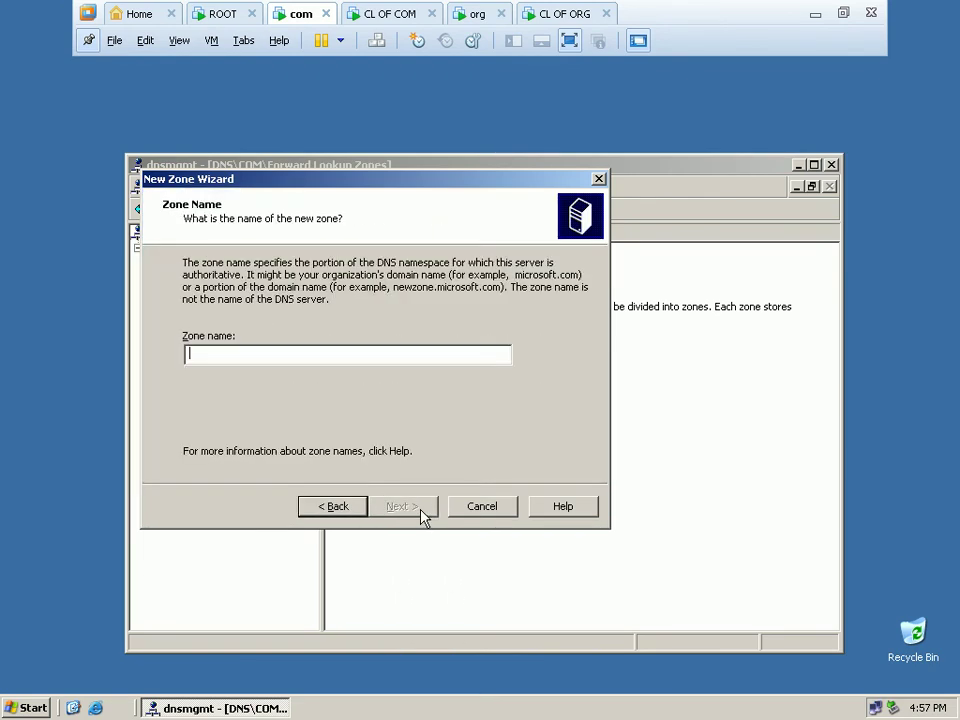
pyautogui.write('com')
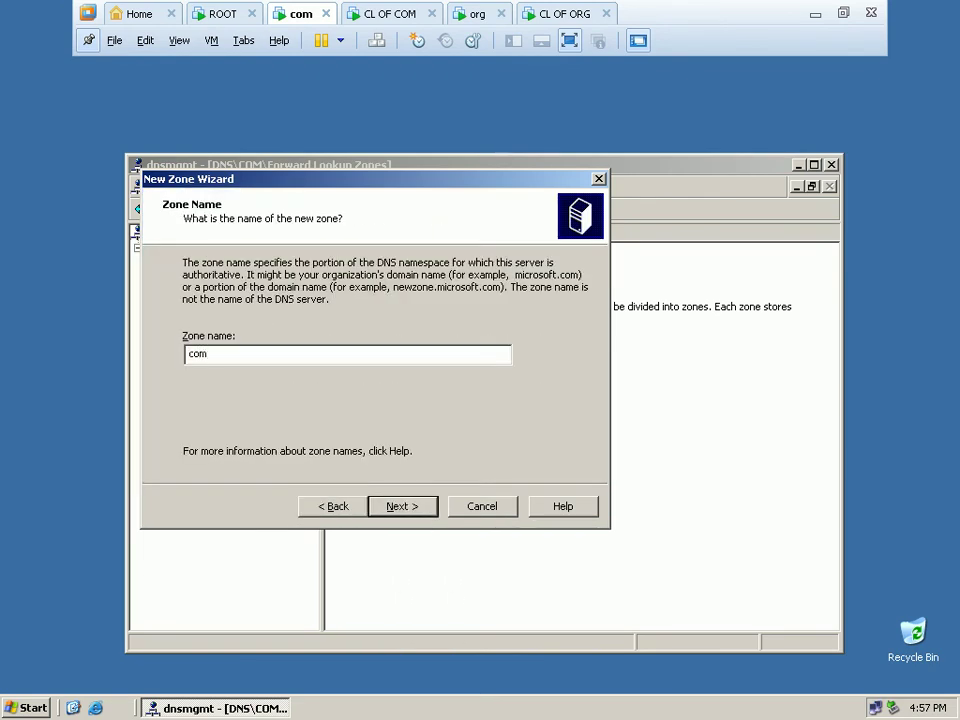
pyautogui.click(398, 507)
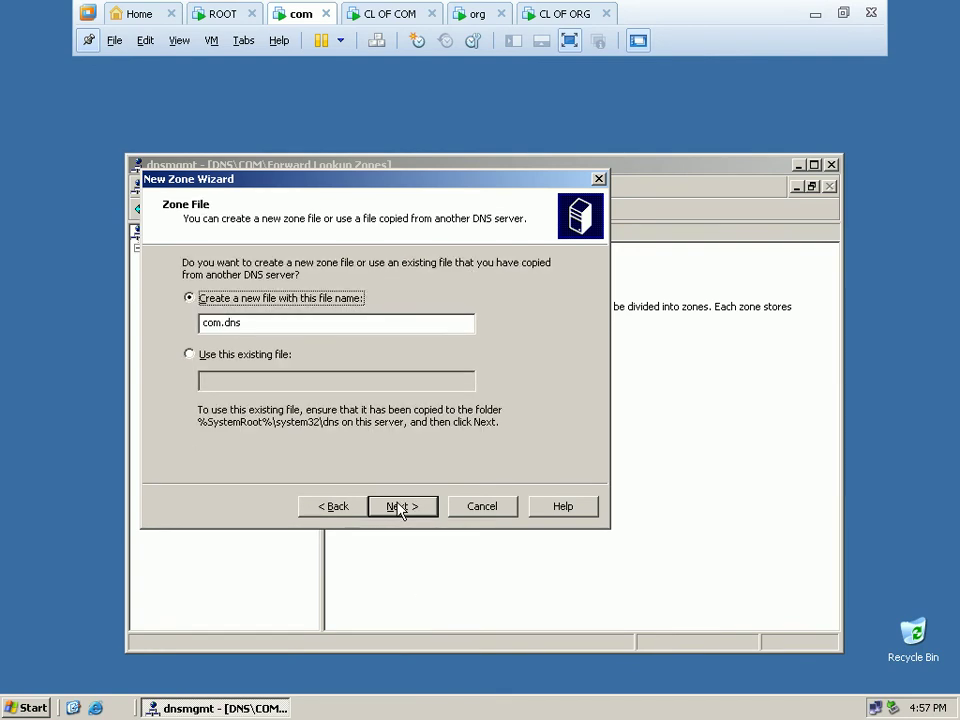
pyautogui.click(398, 507)
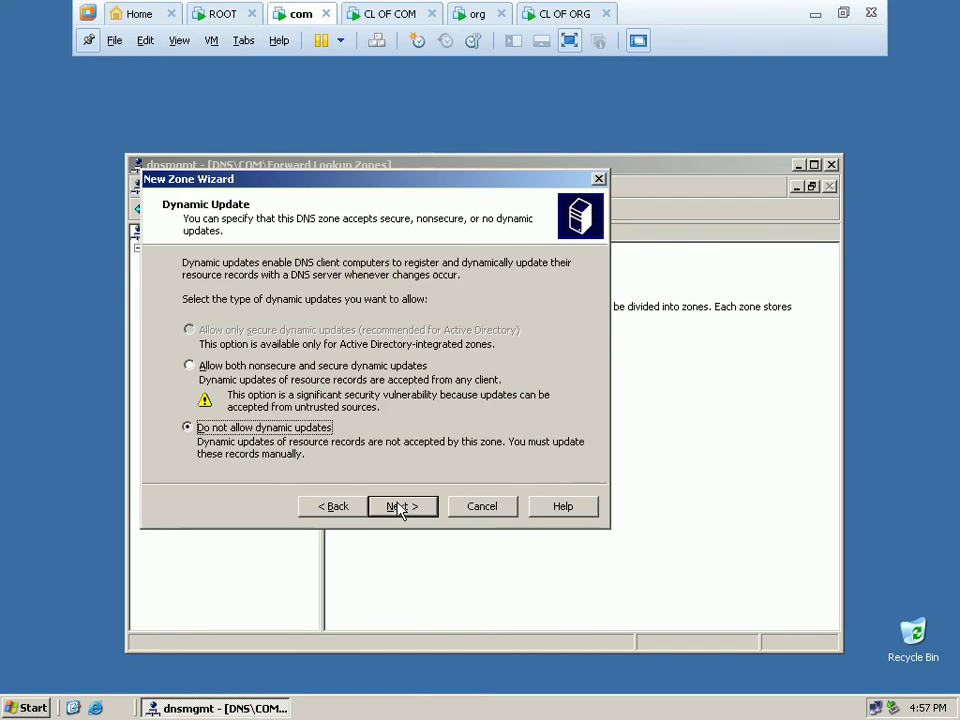
pyautogui.click(366, 370)
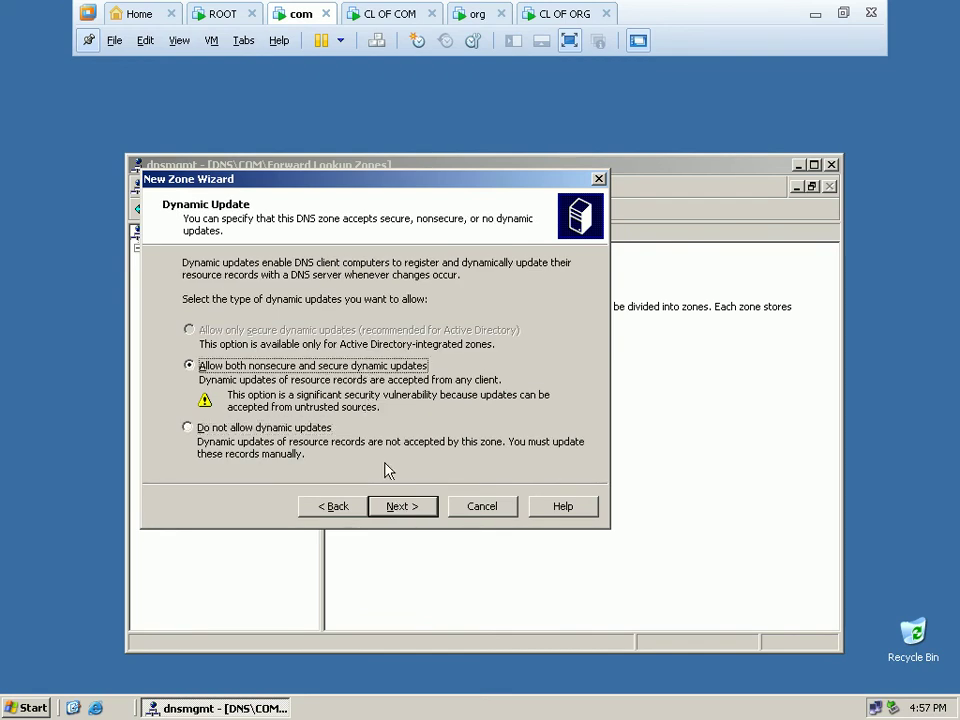
pyautogui.click(398, 507)
pyautogui.click(401, 505)
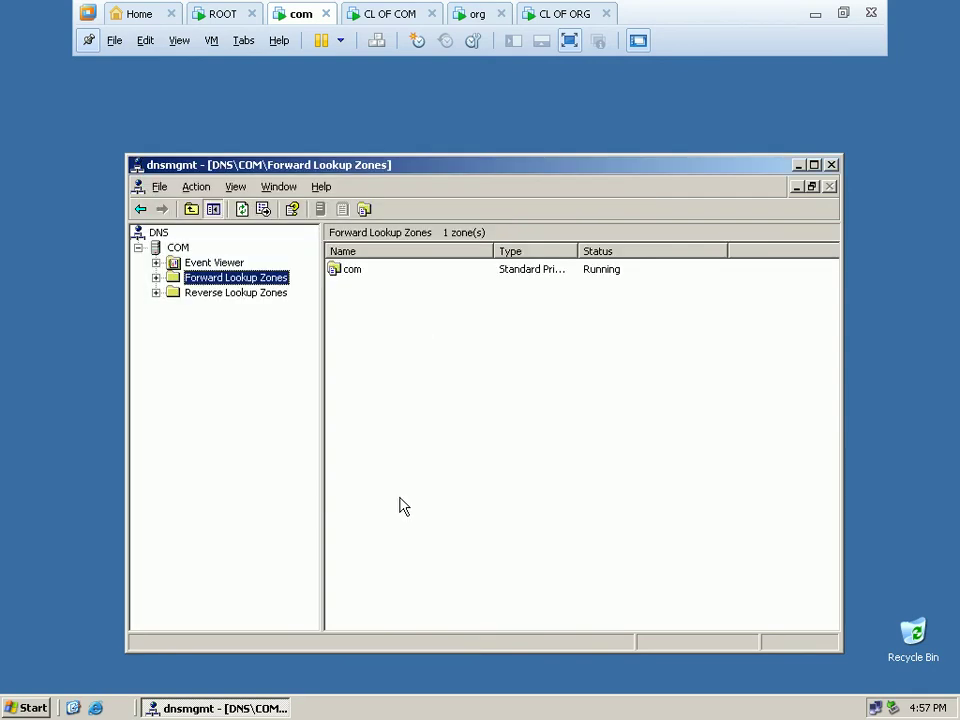
# Open the com zone and select its host (A) record com at 192.168.1.2.
pyautogui.doubleClick(364, 271)
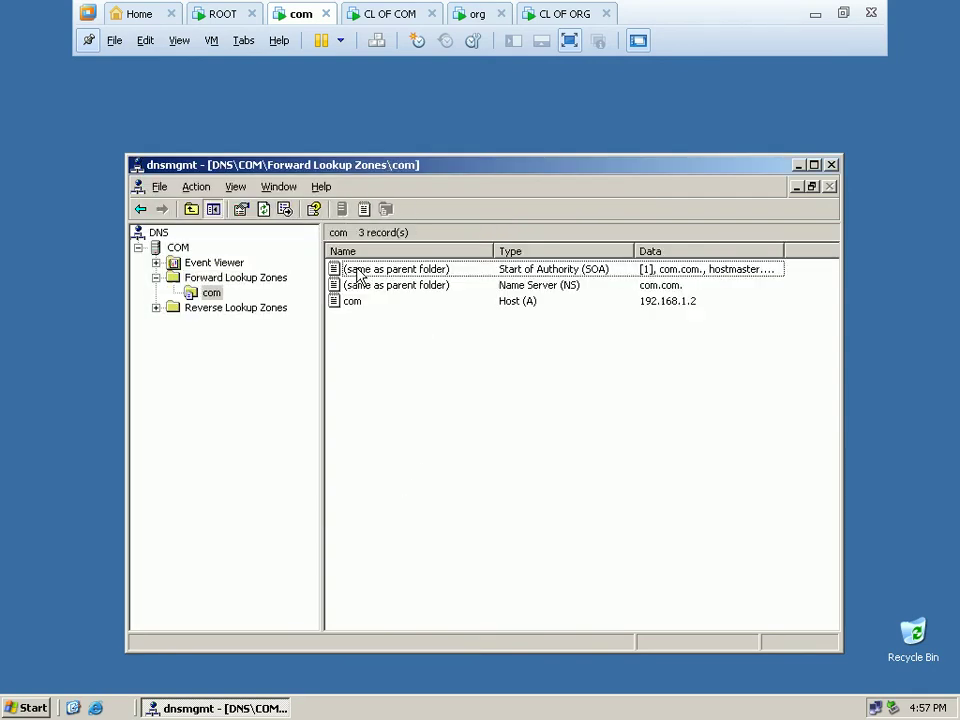
pyautogui.click(350, 303)
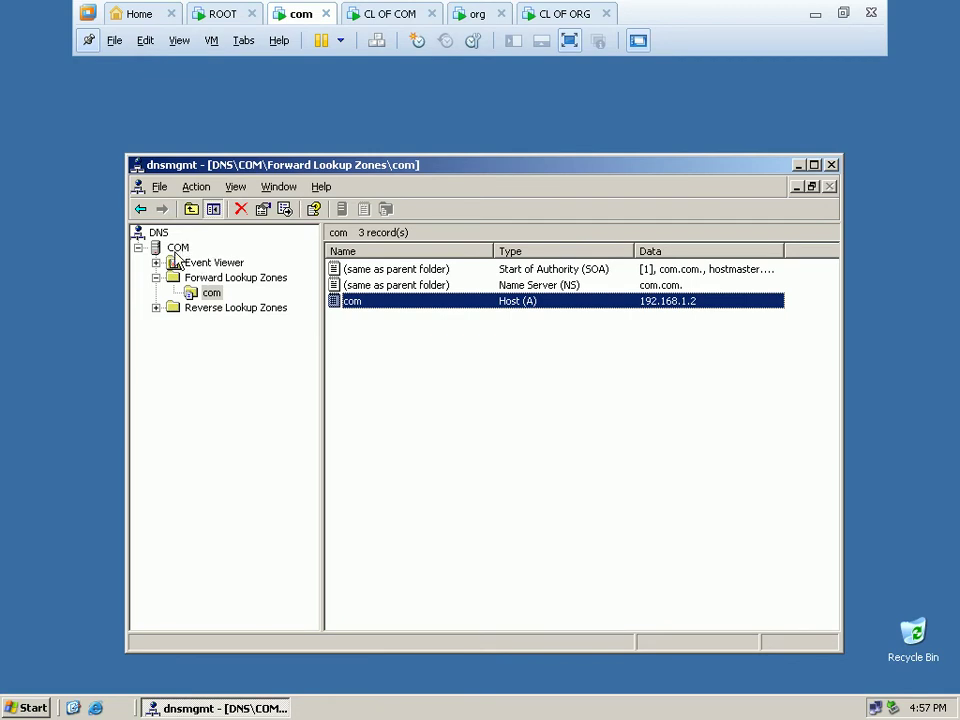
# Show the COM server's Root Hints in Properties and begin removing the default root-servers.net entries.
pyautogui.rightClick(180, 250)
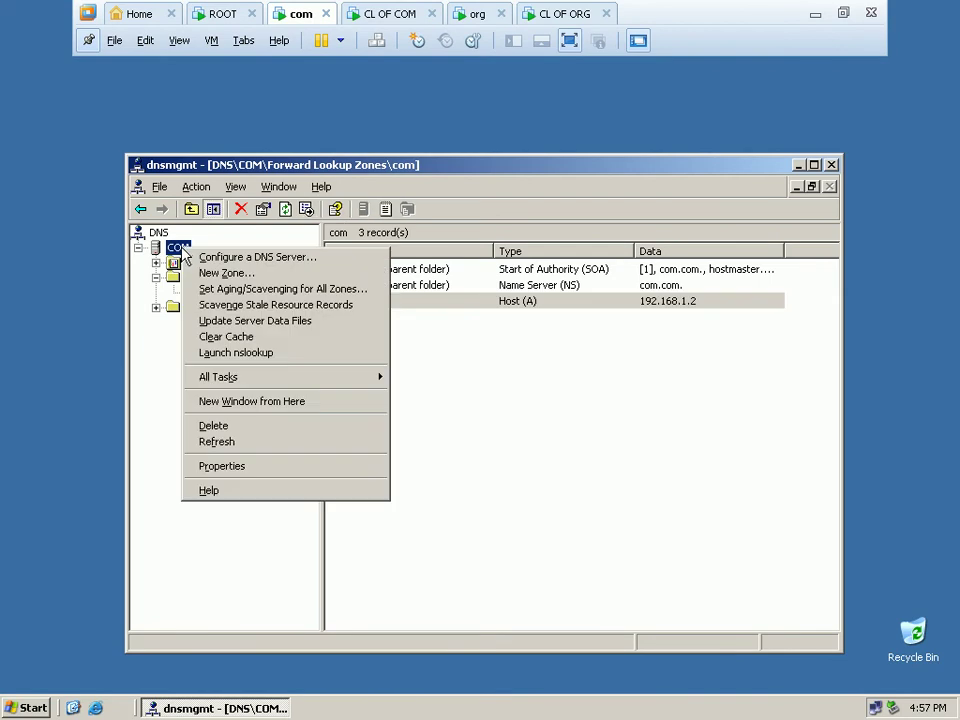
pyautogui.click(323, 472)
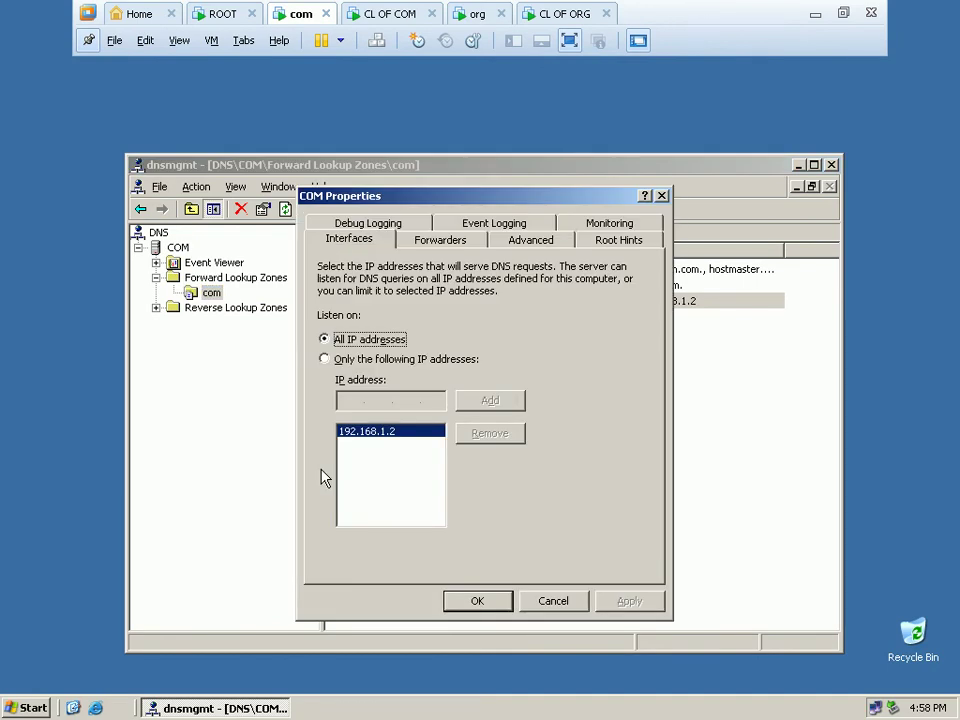
pyautogui.click(597, 244)
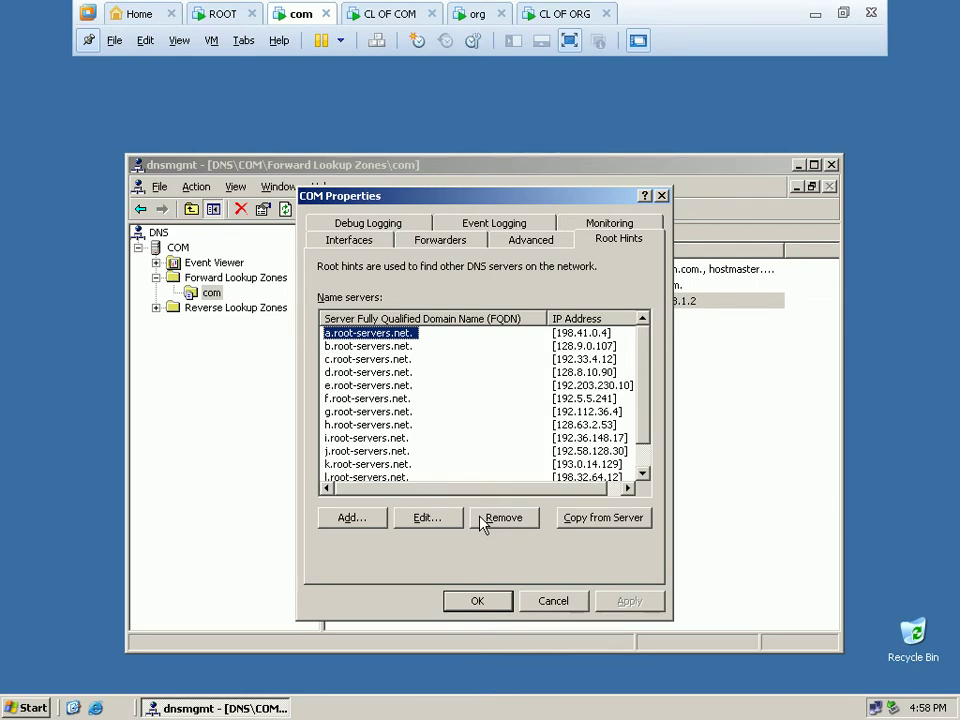
pyautogui.click(481, 519)
pyautogui.click(481, 519)
# Remove the remaining default root-servers.net root hints.
pyautogui.click(481, 519)
pyautogui.click(481, 519)
pyautogui.click(481, 519)
pyautogui.click(481, 519)
pyautogui.click(481, 519)
pyautogui.click(481, 519)
pyautogui.click(481, 519)
pyautogui.click(481, 519)
pyautogui.click(481, 519)
pyautogui.click(481, 519)
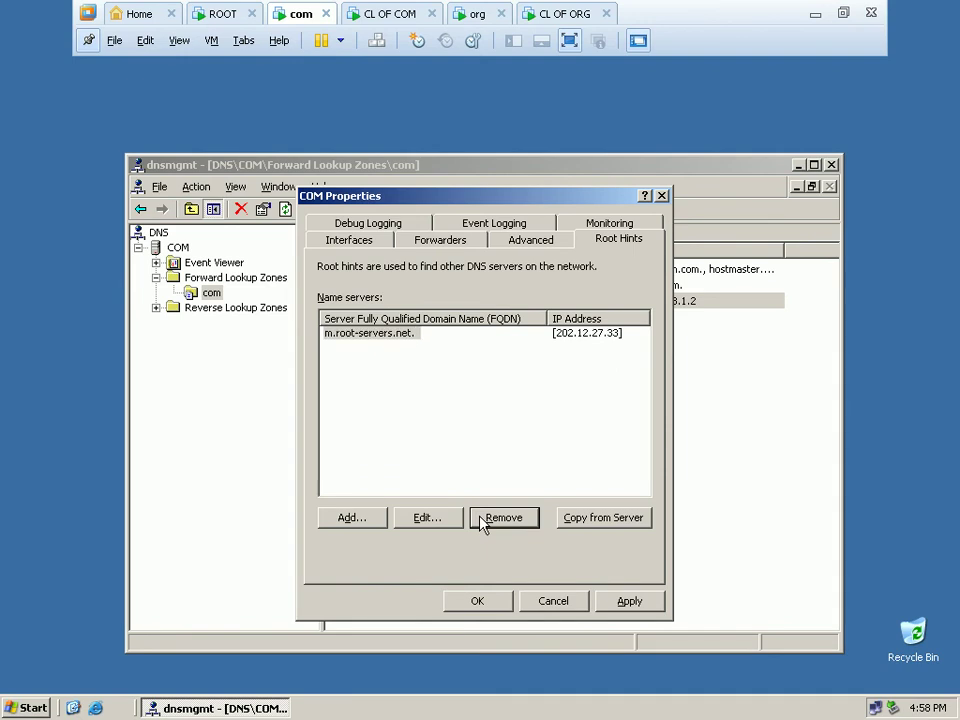
pyautogui.click(481, 519)
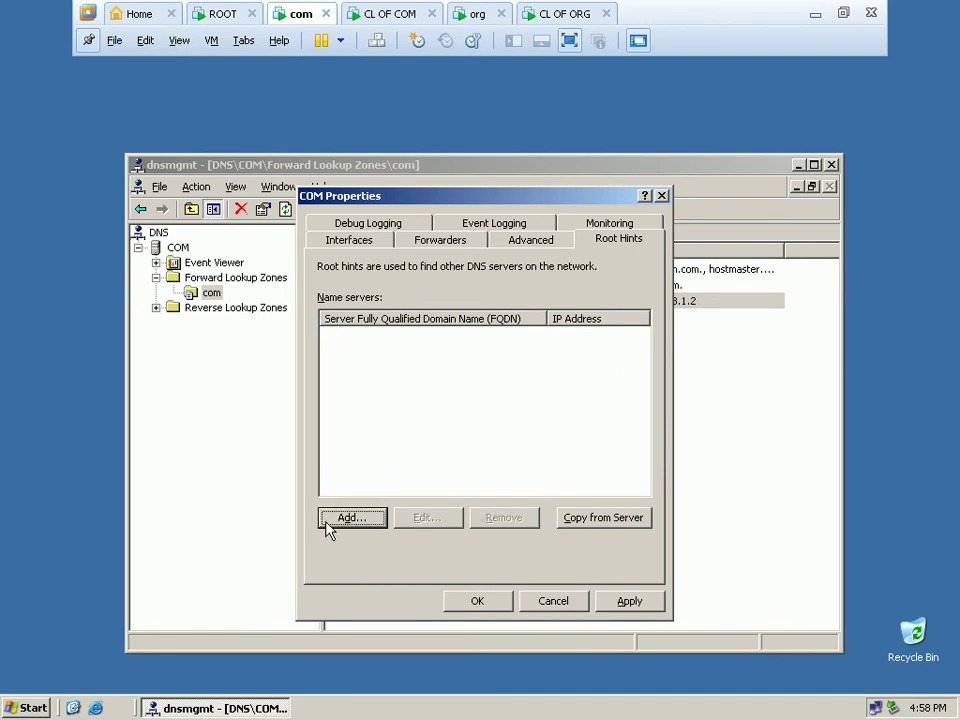
# Add root hint 'root.' with IP 192.168.1.1 and save the COM server properties.
pyautogui.click(328, 522)
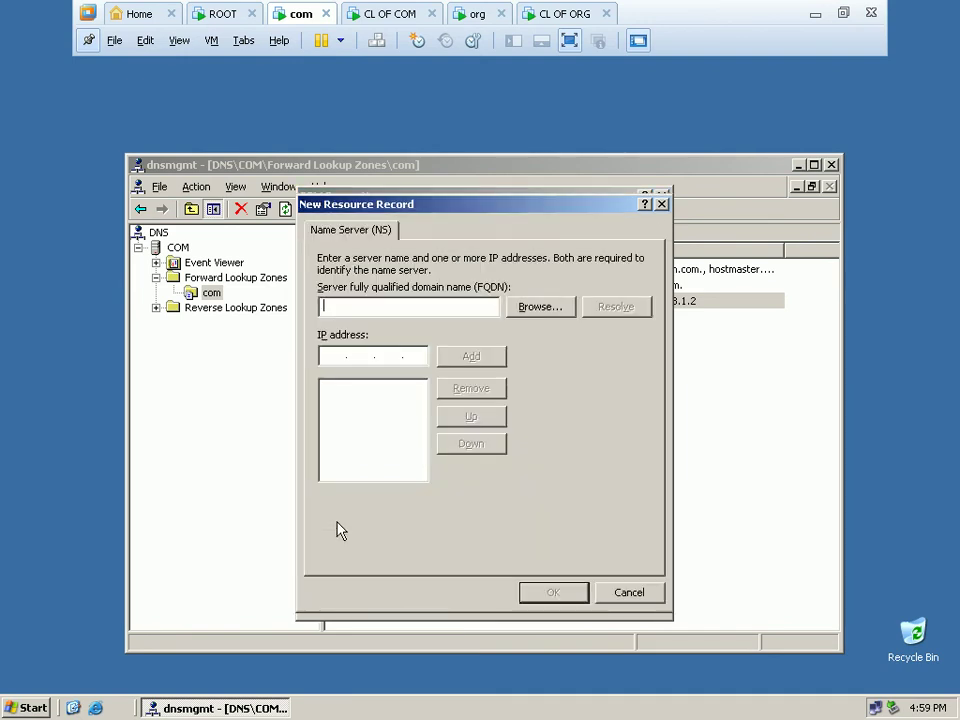
pyautogui.write('root.')
pyautogui.click(339, 363)
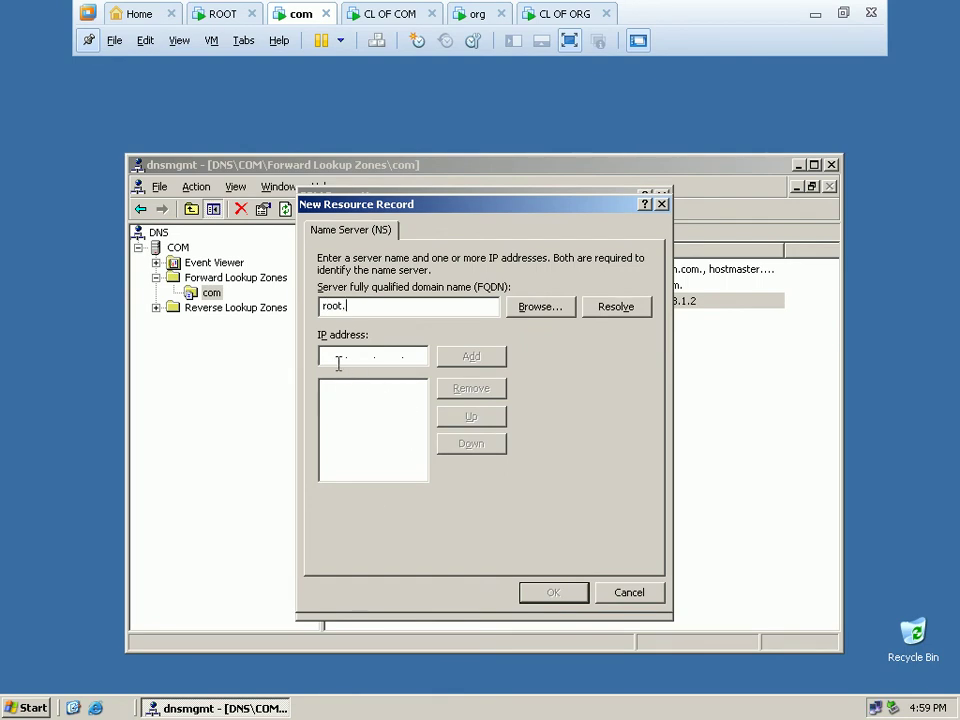
pyautogui.write('192.168.')
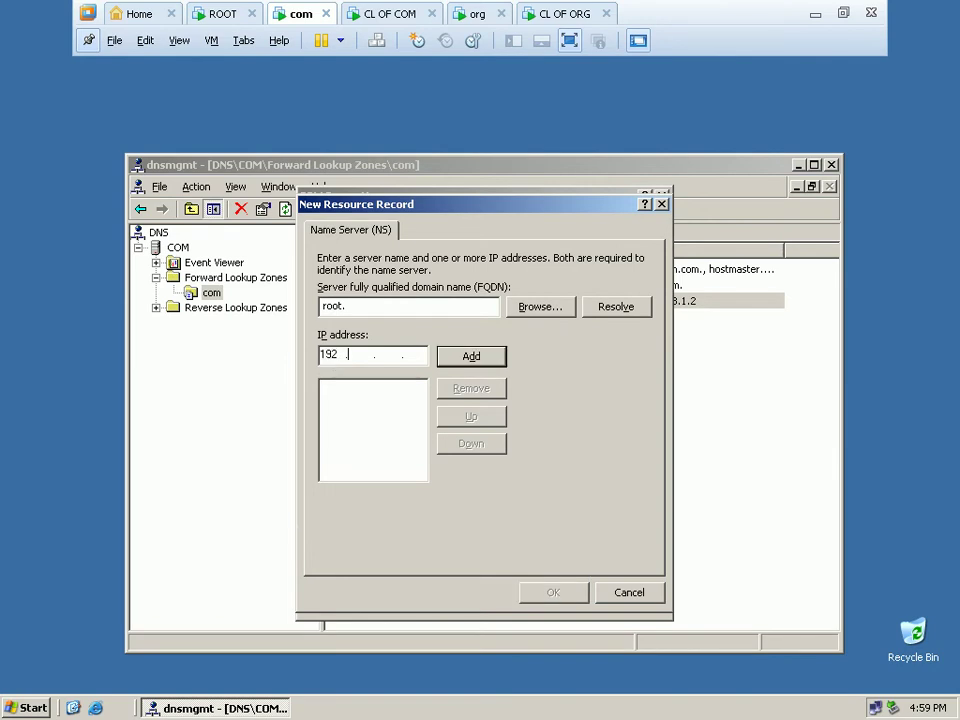
pyautogui.write('1.1')
pyautogui.click(481, 366)
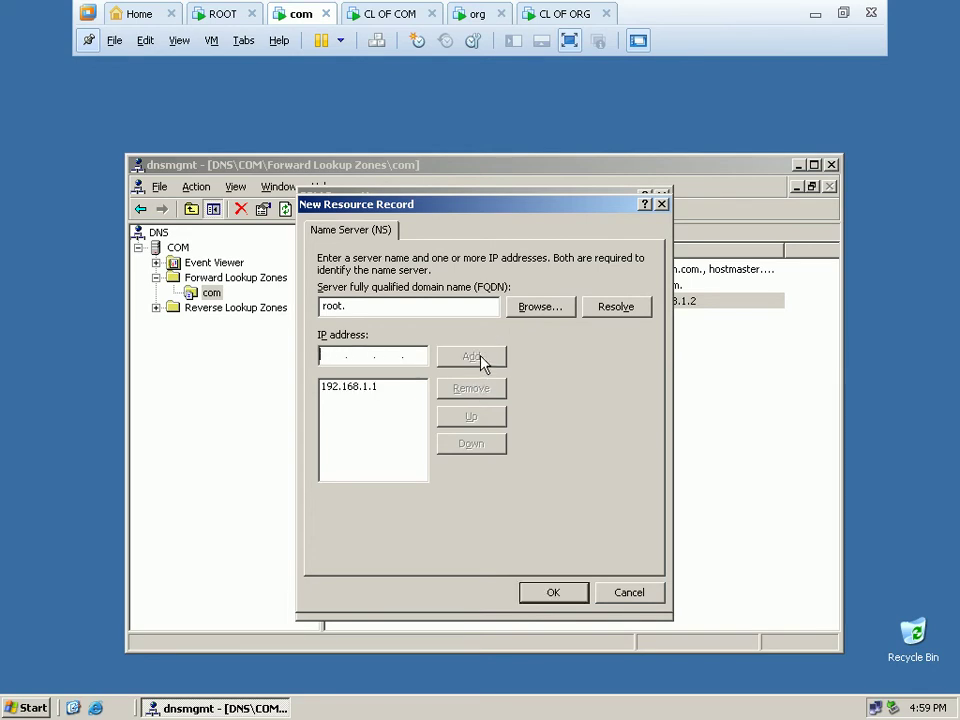
pyautogui.click(562, 596)
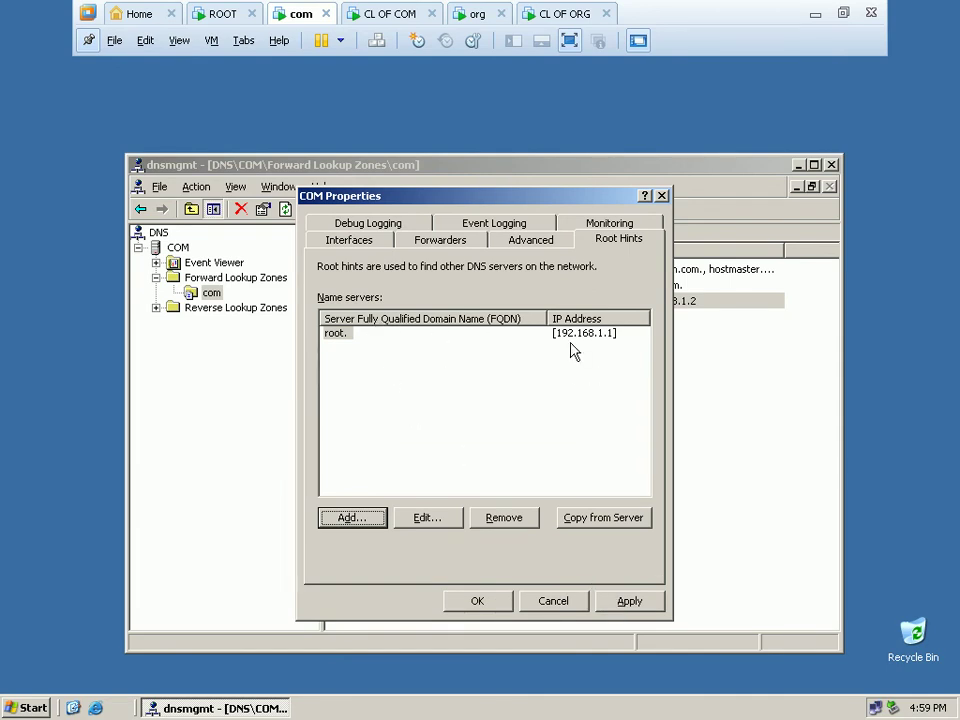
pyautogui.click(482, 603)
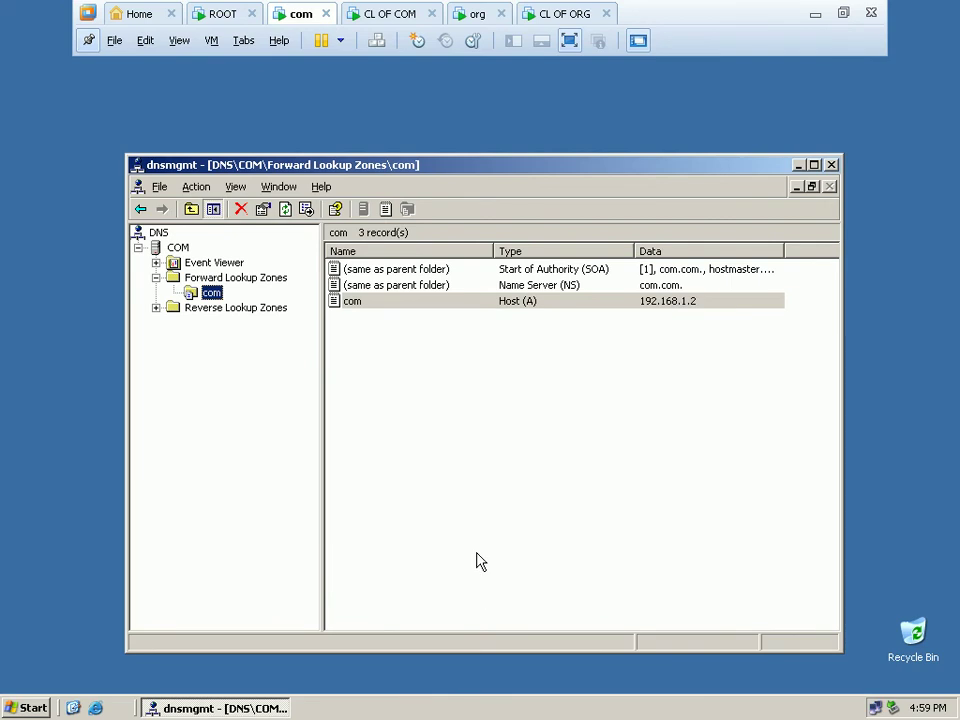
# From a cmd prompt launched via Run, ping 192.168.1.1.
pyautogui.click(30, 708)
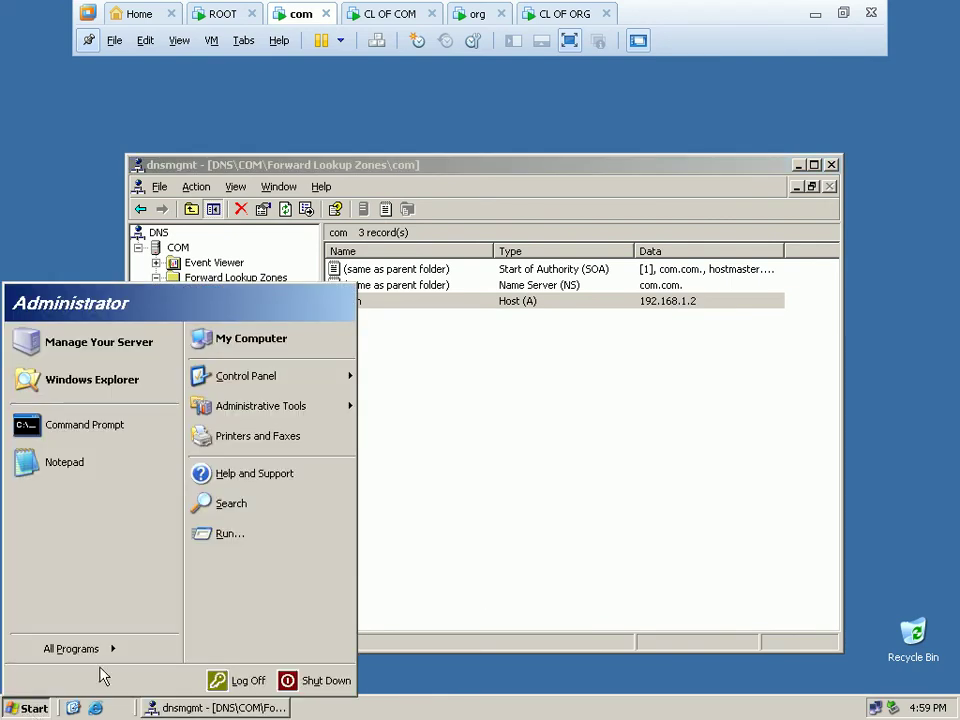
pyautogui.click(261, 530)
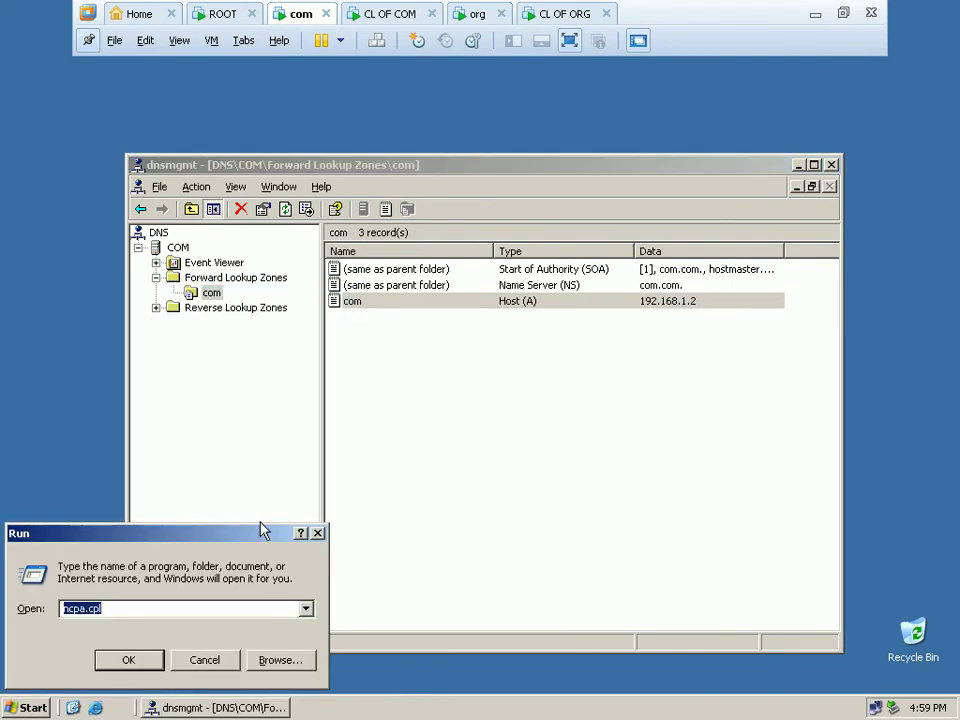
pyautogui.write('cmd')
pyautogui.press('Return')
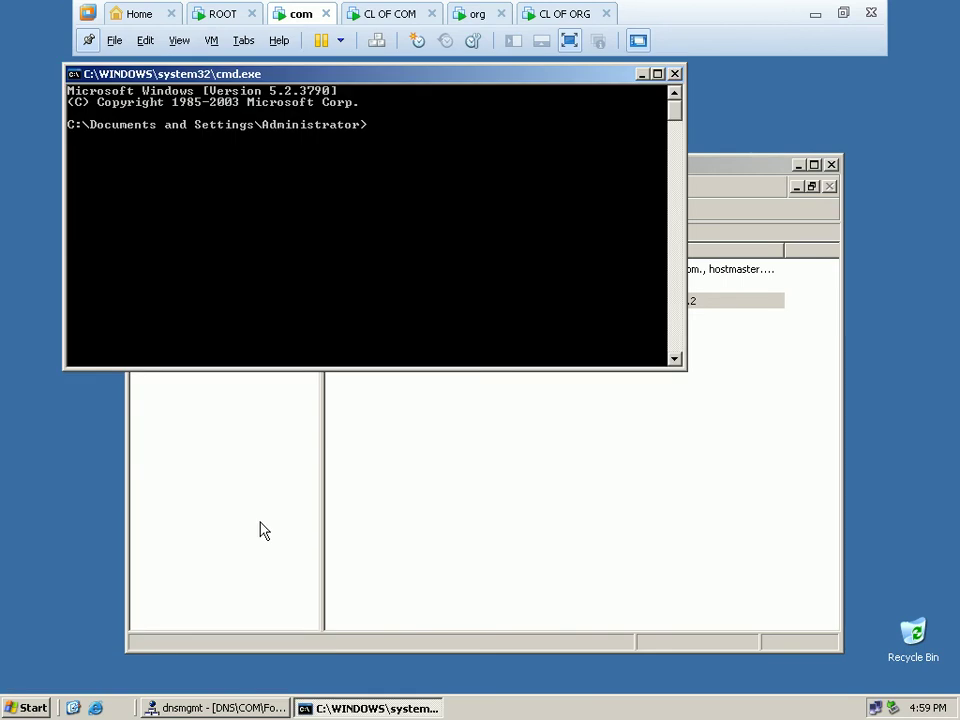
pyautogui.write('ping 192.168.1.1')
pyautogui.press('Return')
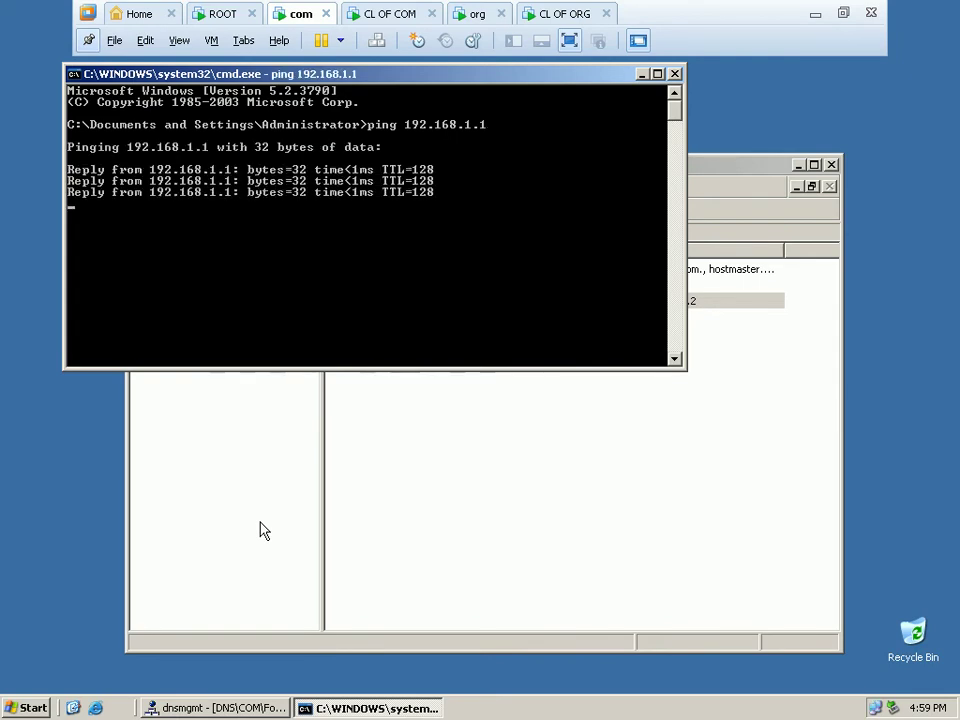
# Ping the name root to confirm it resolves to 192.168.1.1, then close the prompt.
pyautogui.press('Up')
pyautogui.press('BackSpace')
pyautogui.press('BackSpace')
pyautogui.press('BackSpace')
pyautogui.press('BackSpace')
pyautogui.press('BackSpace')
pyautogui.press('BackSpace')
pyautogui.press('BackSpace')
pyautogui.press('BackSpace')
pyautogui.press('BackSpace')
pyautogui.press('BackSpace')
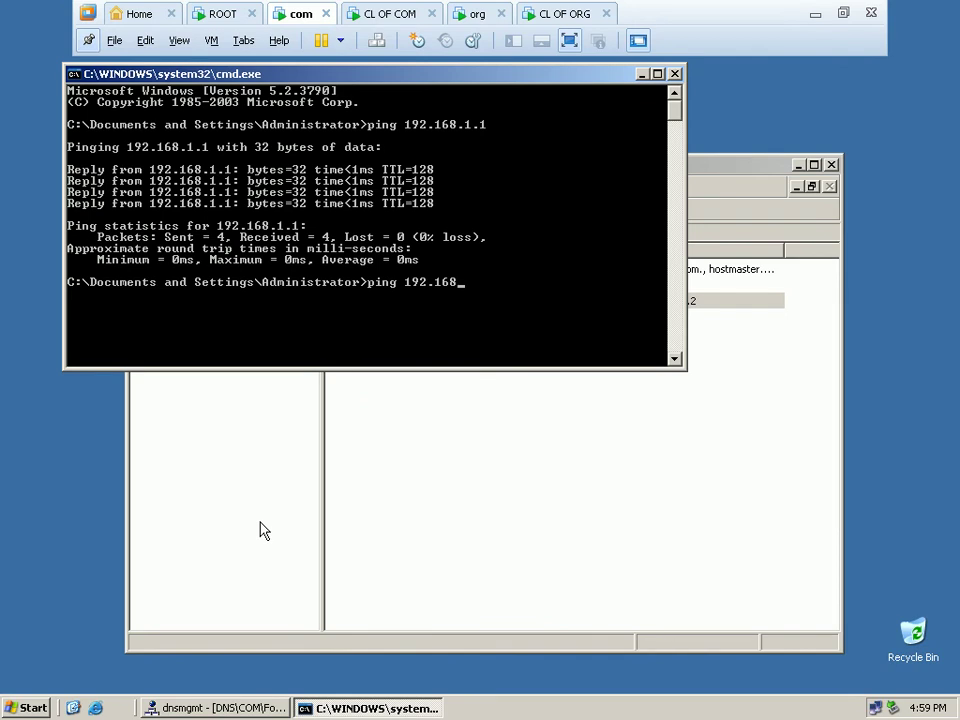
pyautogui.write('root')
pyautogui.press('Return')
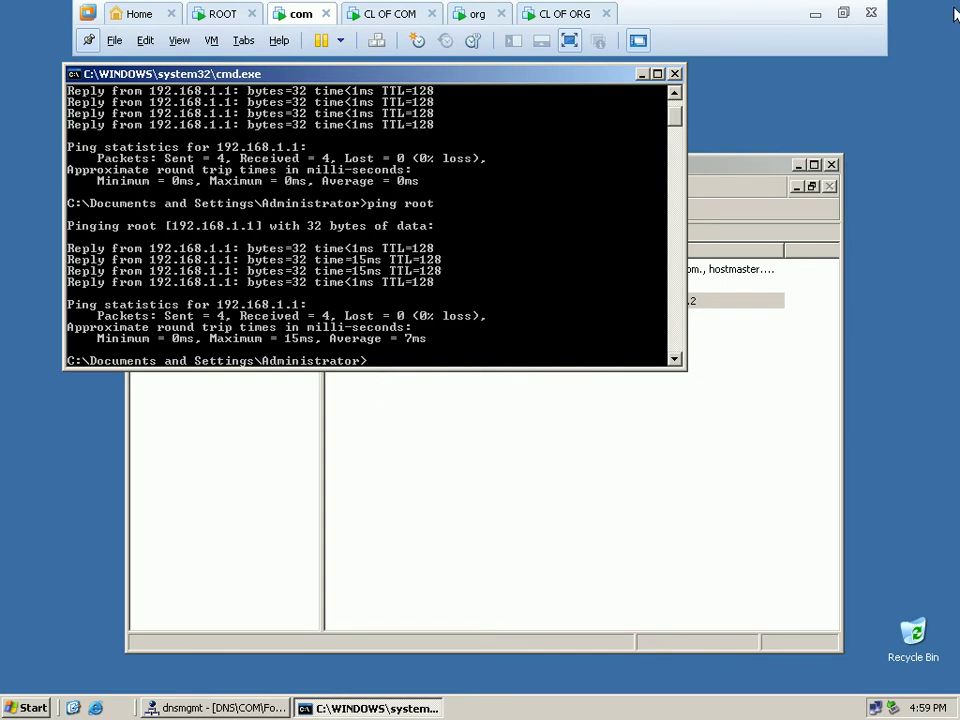
pyautogui.click(675, 73)
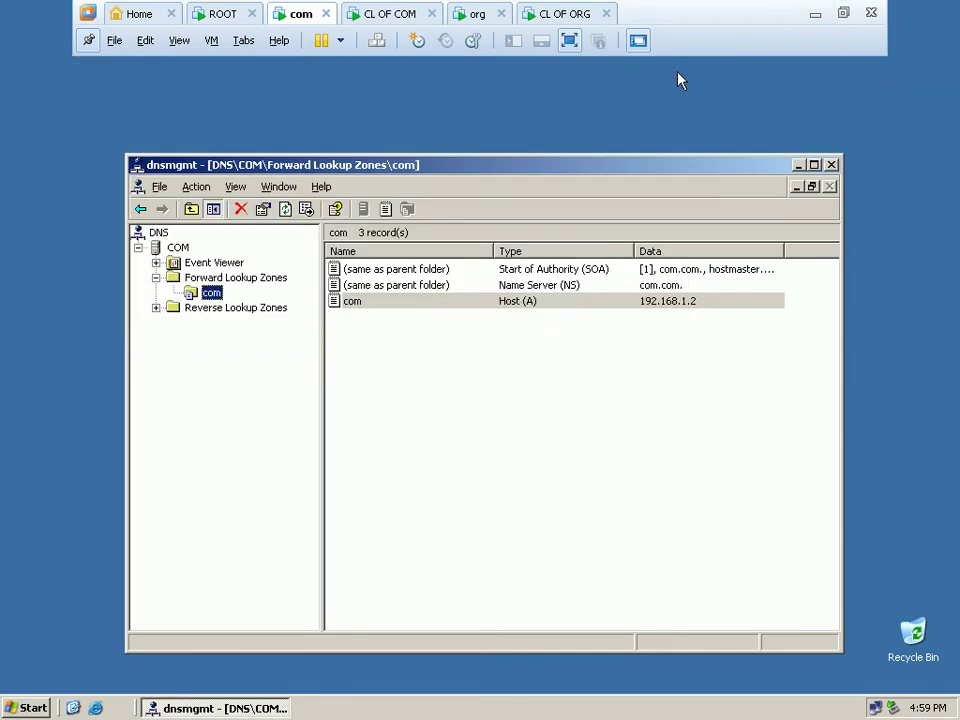
# Close the DNS console, switch to the org VM and dismiss its AutoPlay prompt.
pyautogui.click(830, 164)
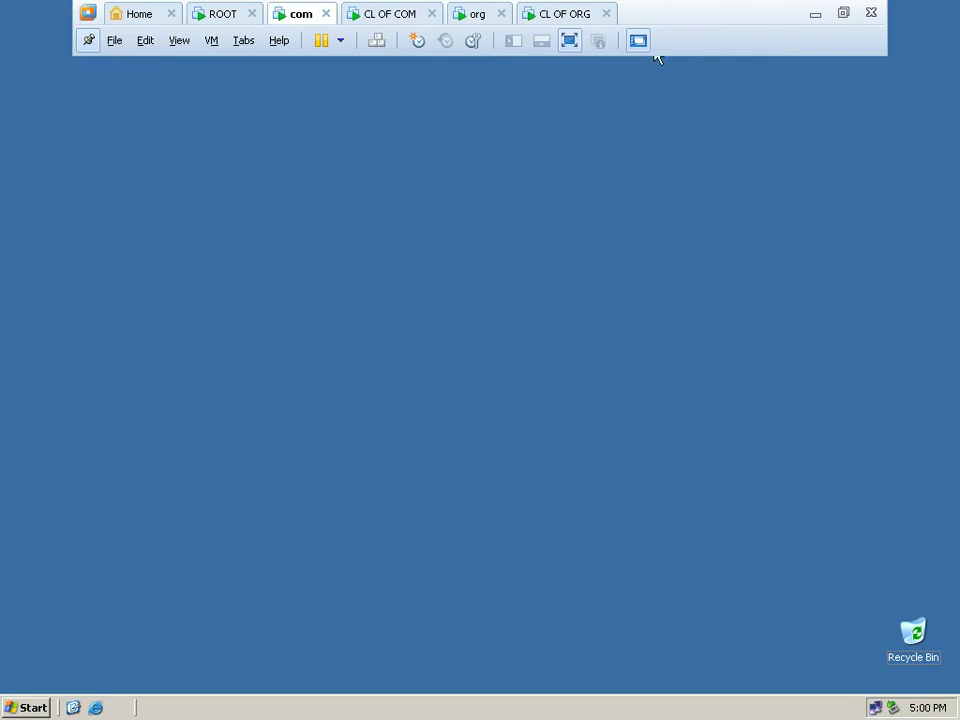
pyautogui.click(477, 14)
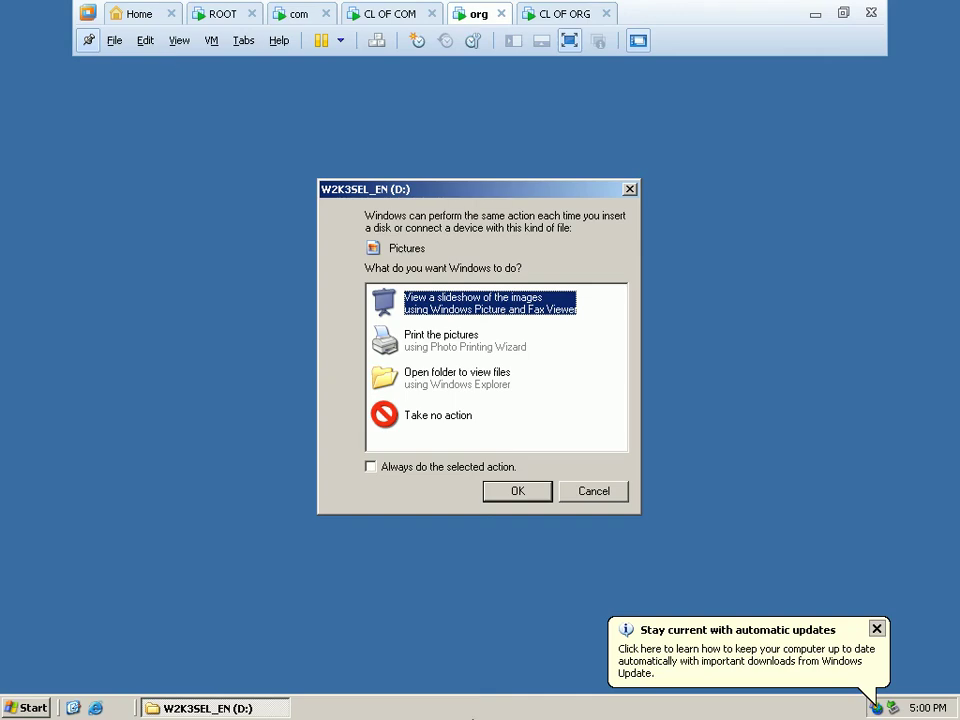
pyautogui.click(613, 491)
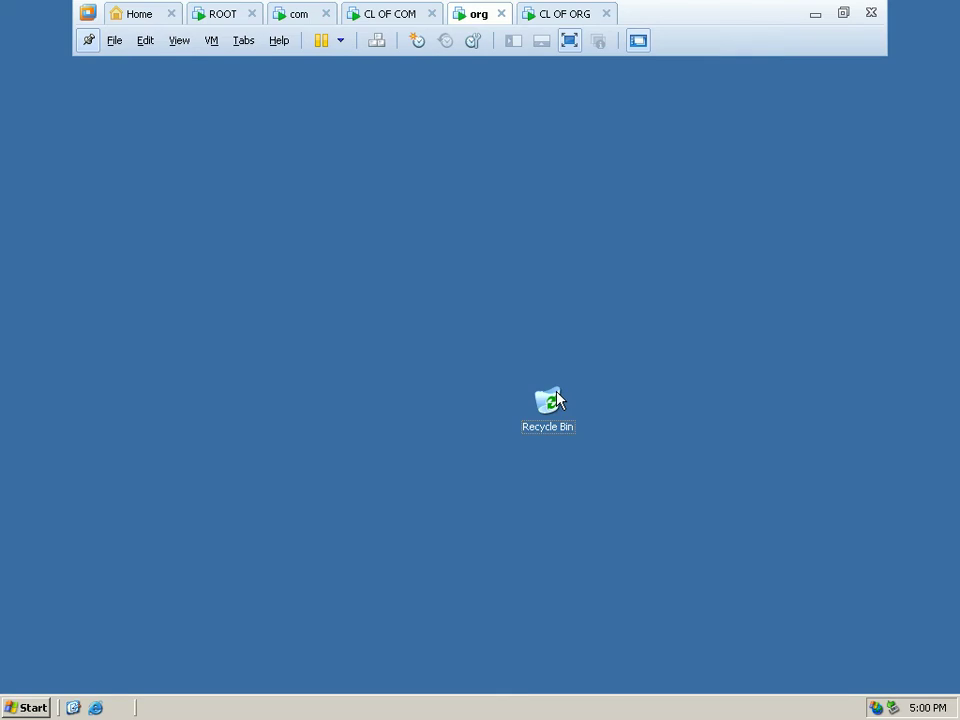
# Move the org desktop's Recycle Bin to the bottom-right corner.
pyautogui.moveTo(555, 399); pyautogui.dragTo(911, 612)
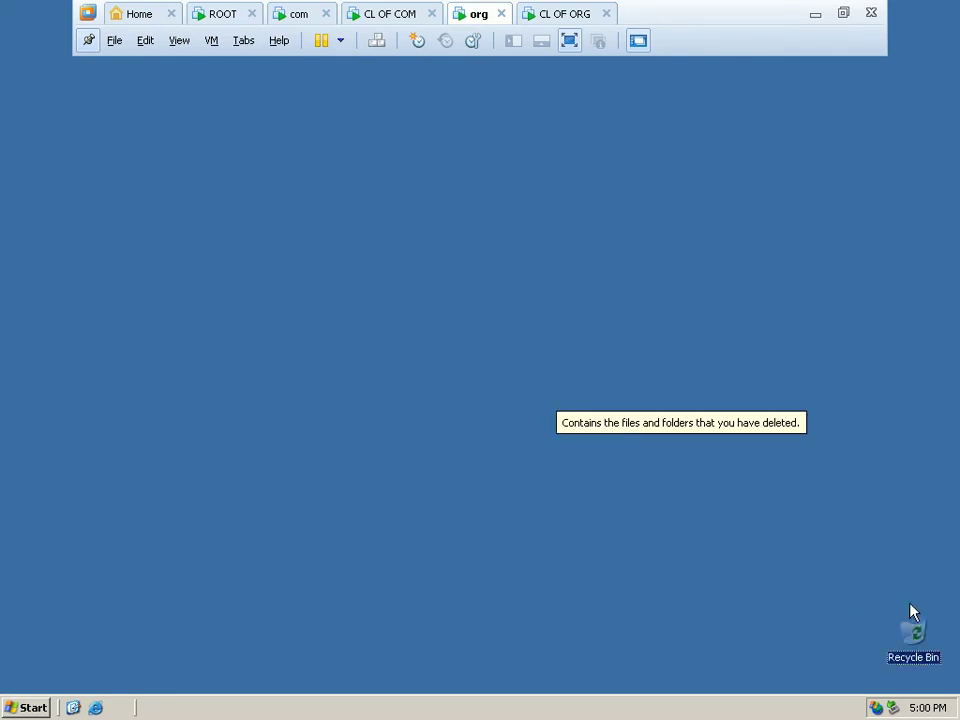
pyautogui.click(241, 582)
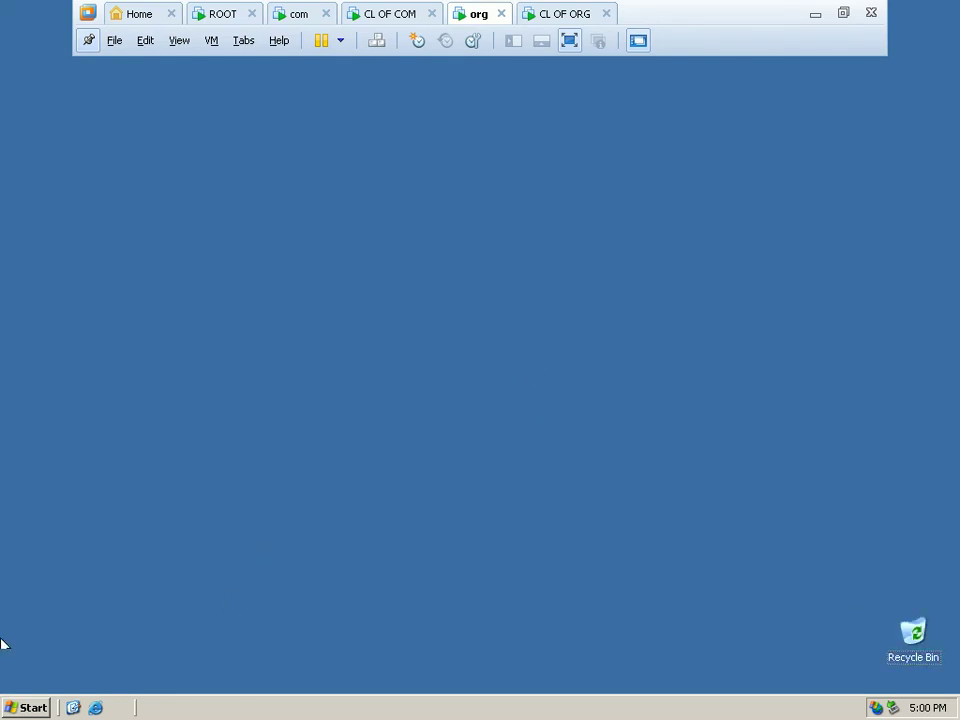
pyautogui.click(24, 707)
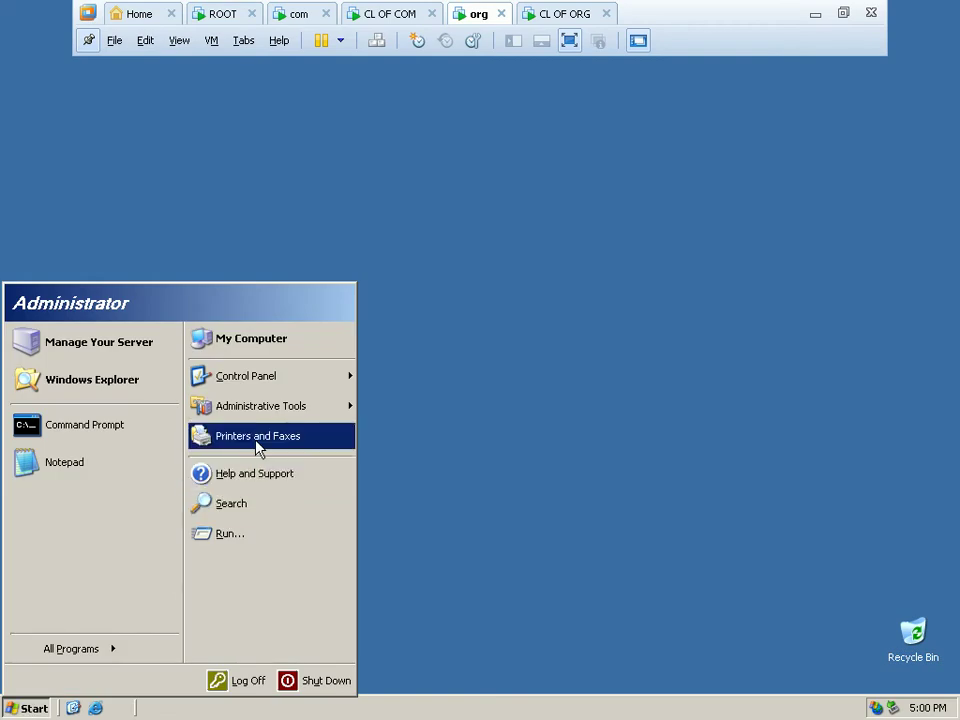
# Set the org VM's primary DNS suffix to org, making its full computer name org.org.
pyautogui.rightClick(300, 343)
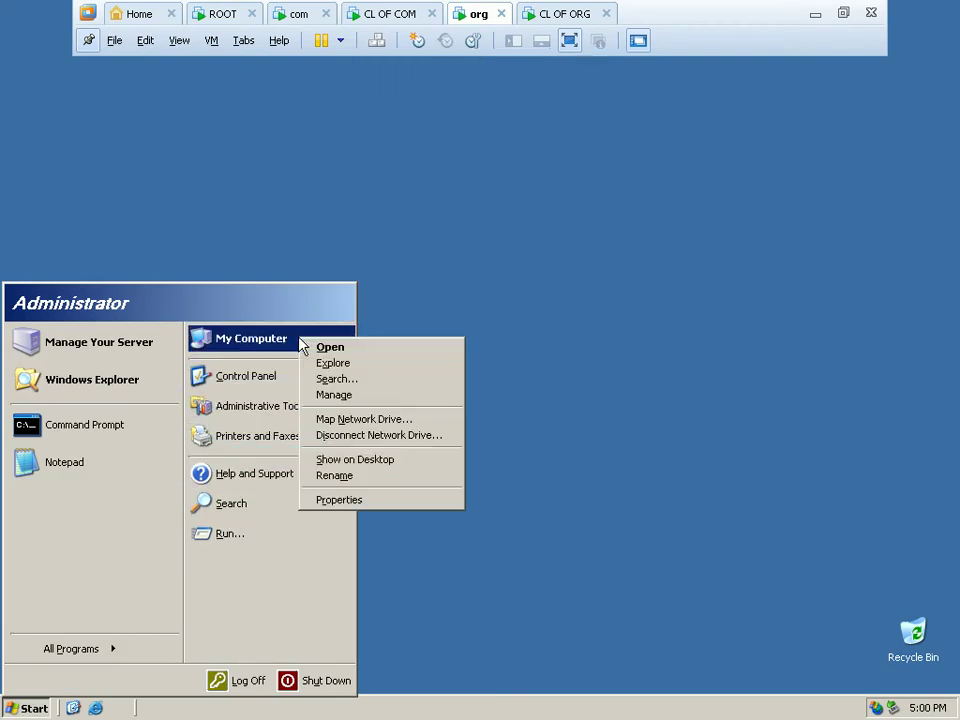
pyautogui.click(339, 502)
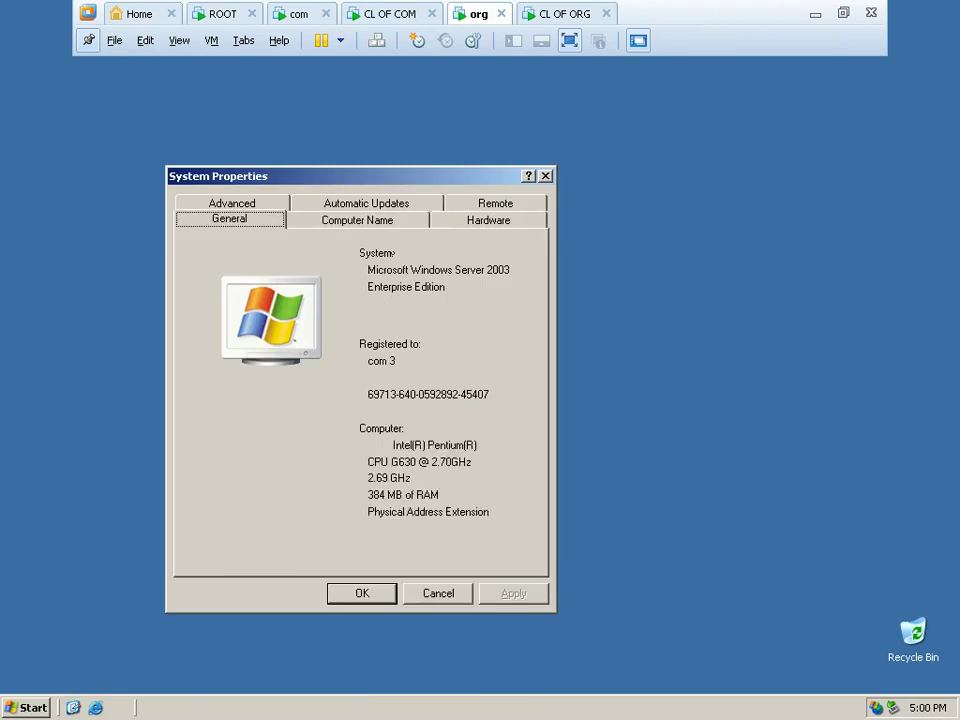
pyautogui.click(386, 222)
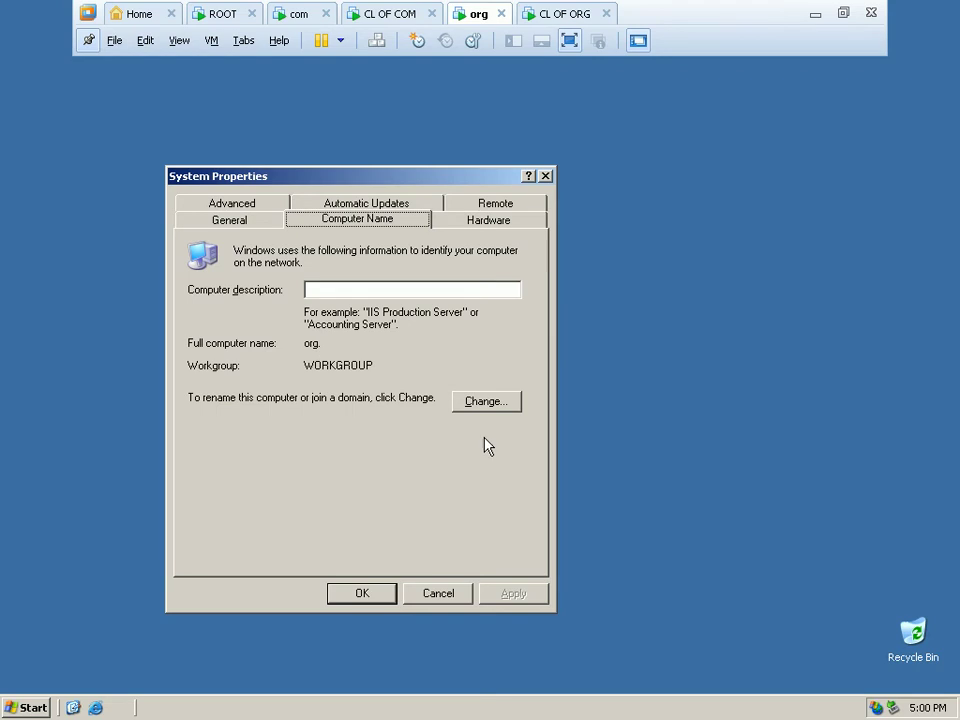
pyautogui.click(516, 405)
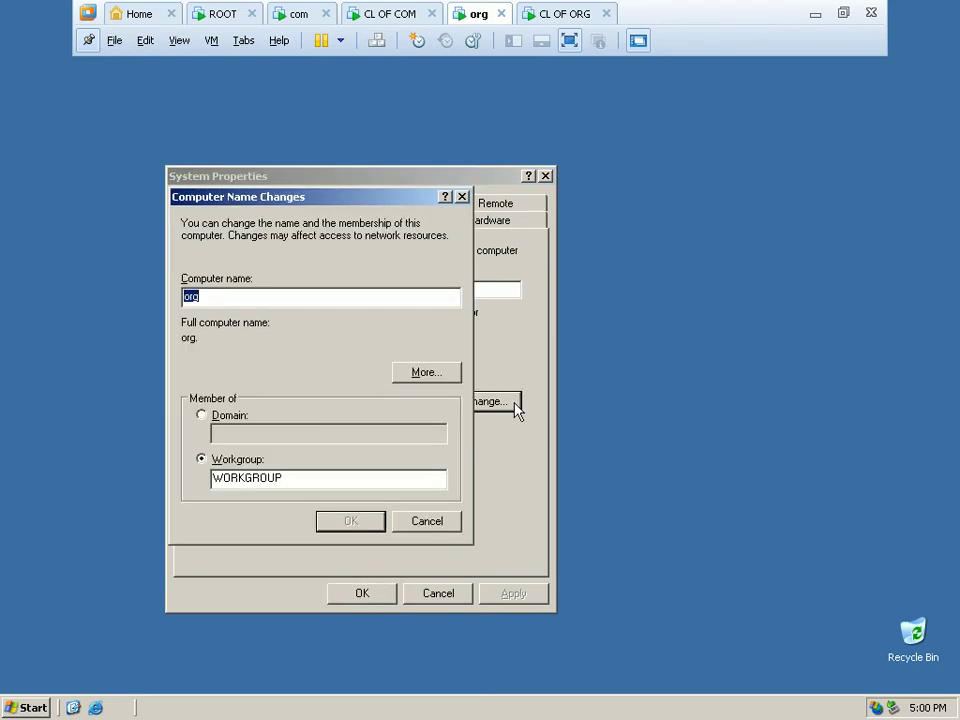
pyautogui.click(428, 376)
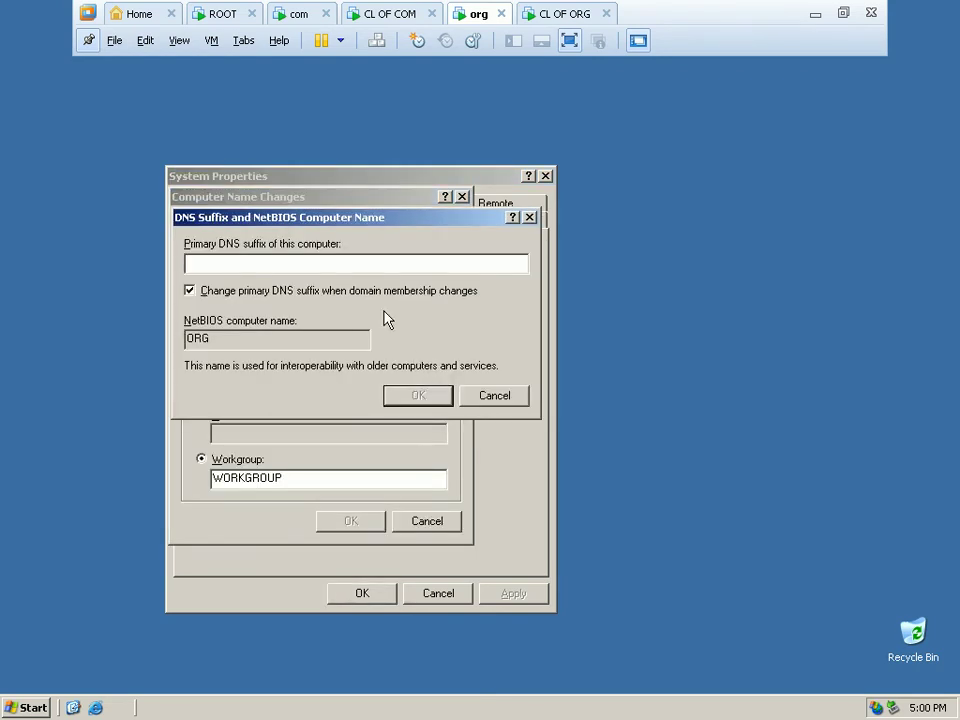
pyautogui.write('org')
pyautogui.click(418, 394)
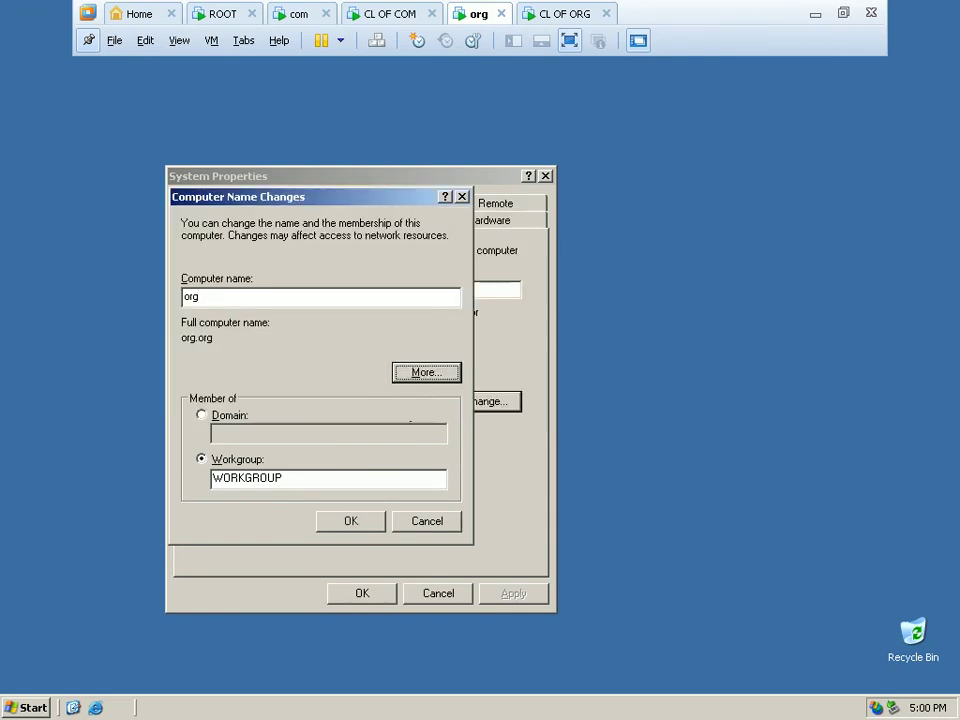
pyautogui.click(333, 526)
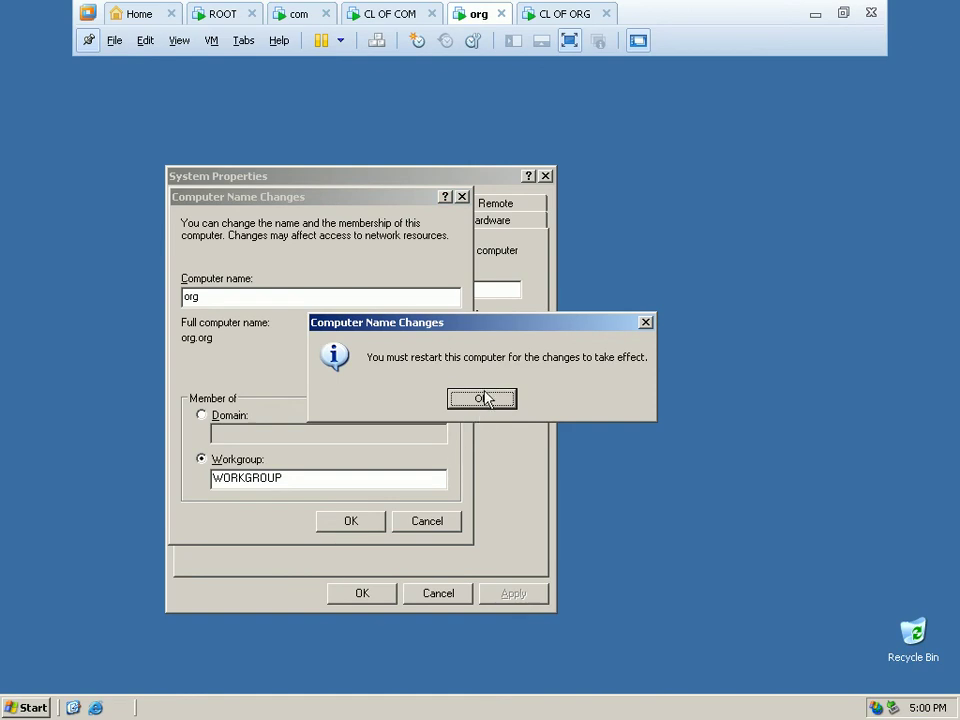
# Close System Properties and restart the org VM to apply the rename.
pyautogui.click(483, 398)
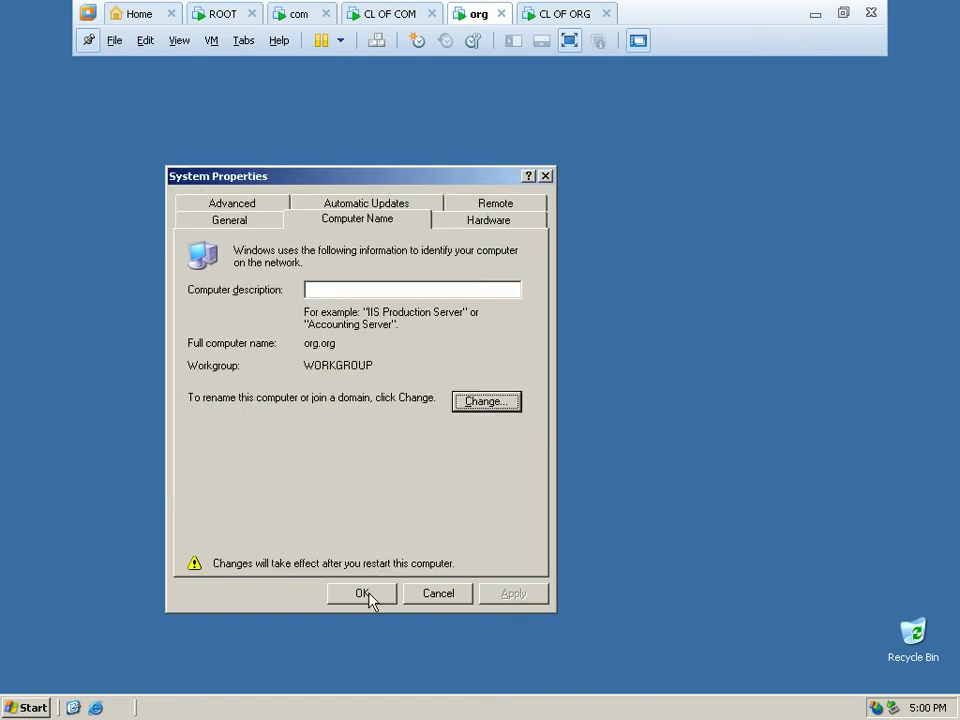
pyautogui.click(369, 597)
pyautogui.click(441, 404)
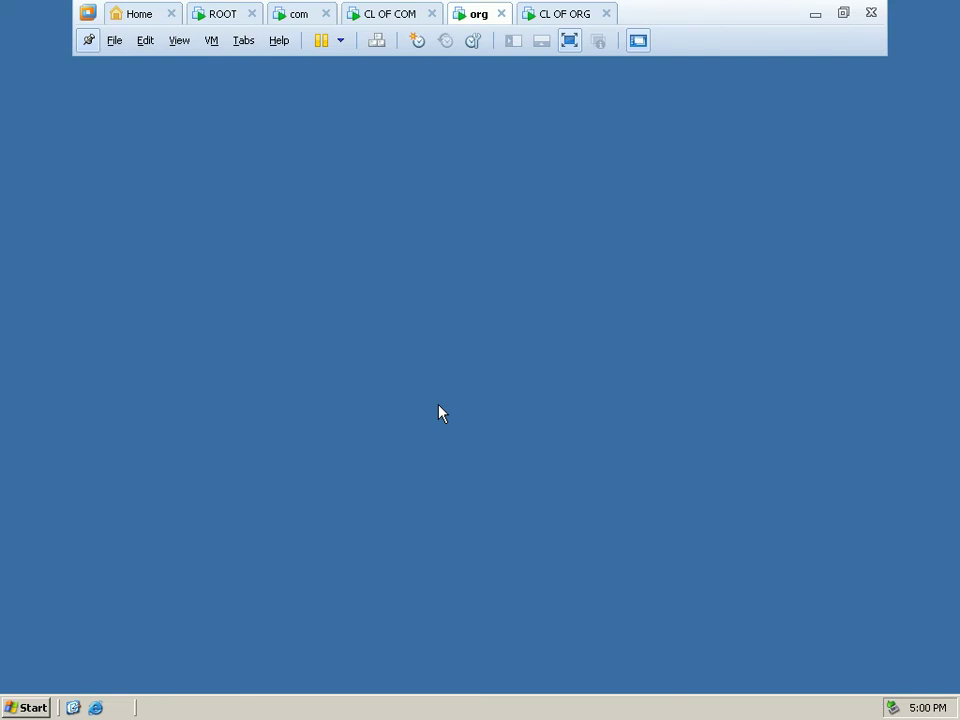
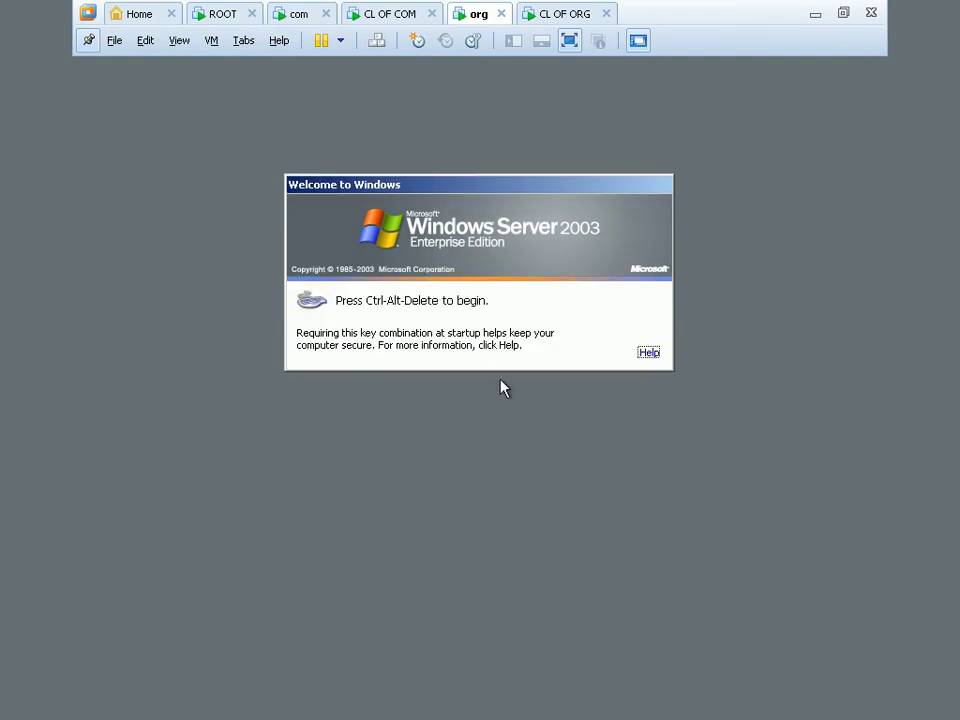
# Log on to the server and launch the Network Connections window with ncpa.cpl.
pyautogui.hotkey('ctrl', 'alt', 'Delete')
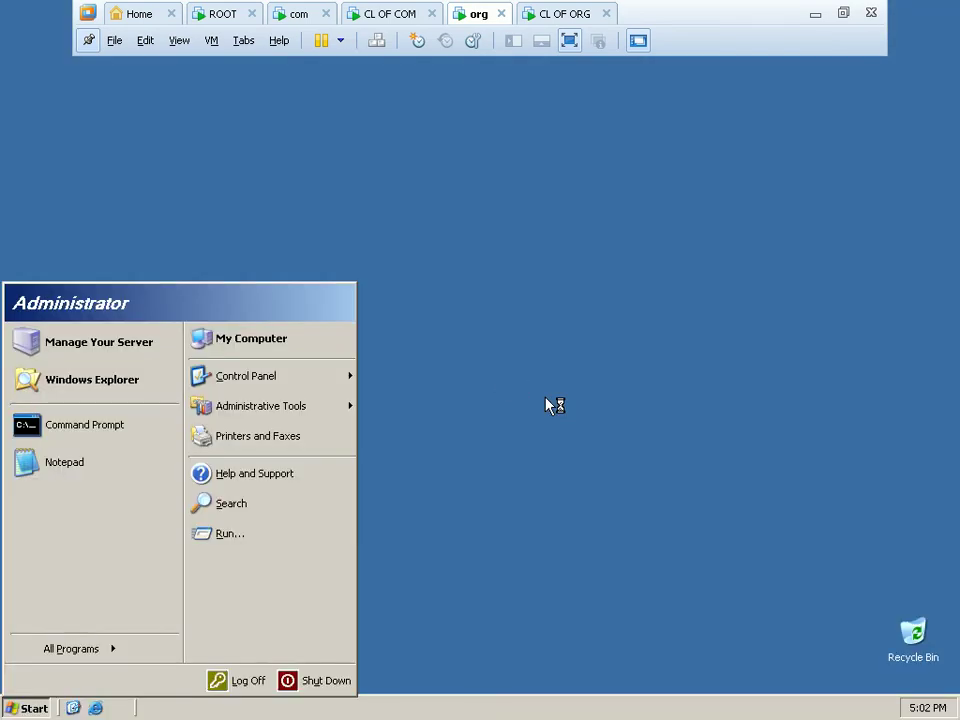
pyautogui.click(490, 396)
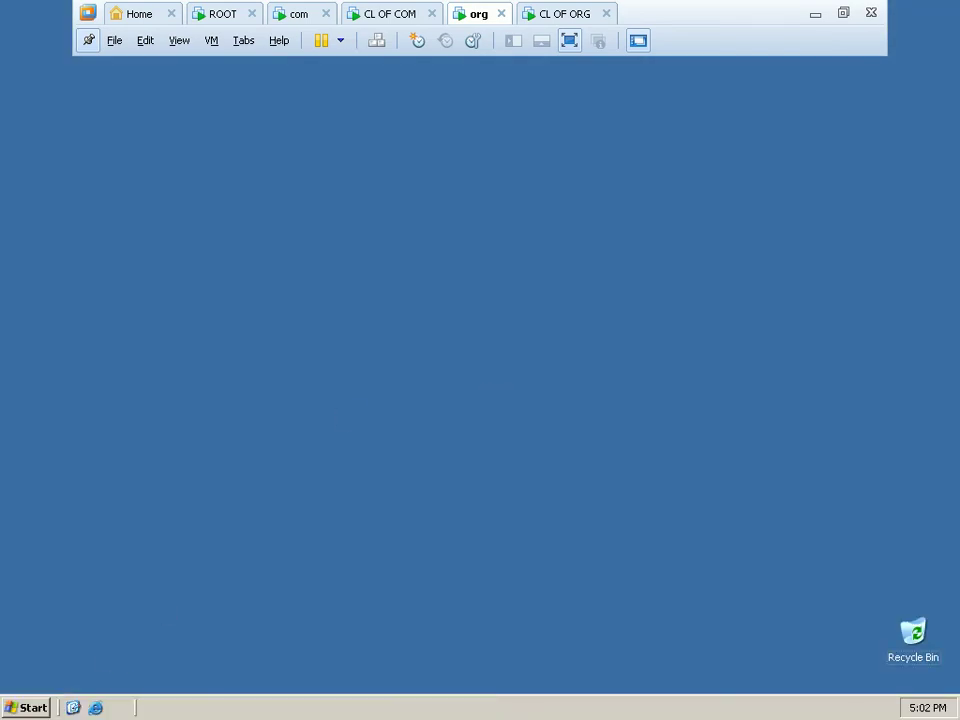
pyautogui.click(25, 707)
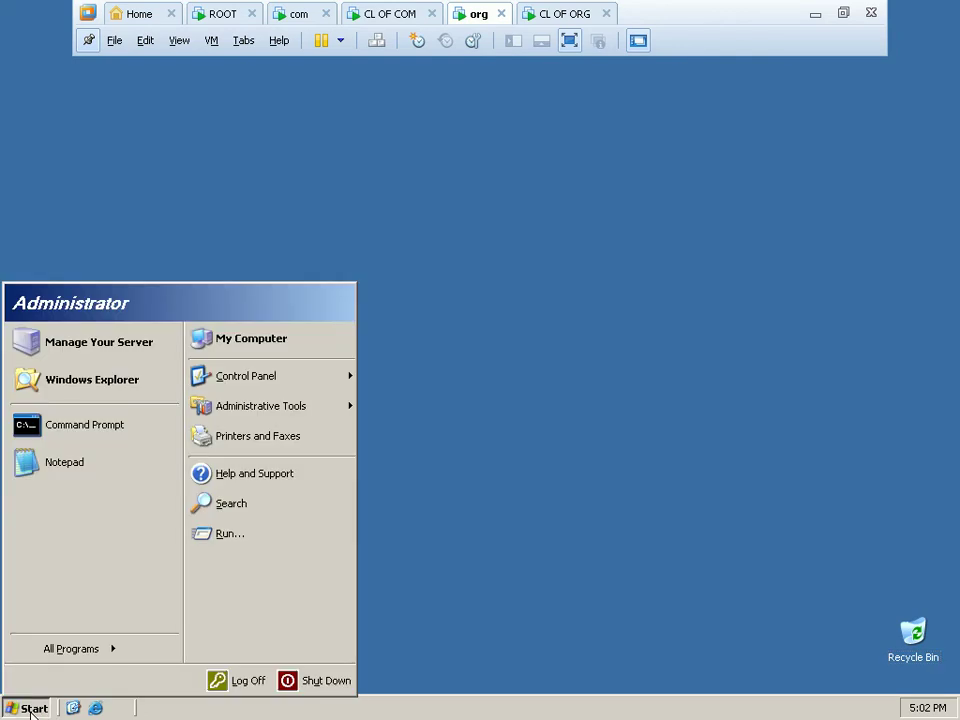
pyautogui.click(255, 543)
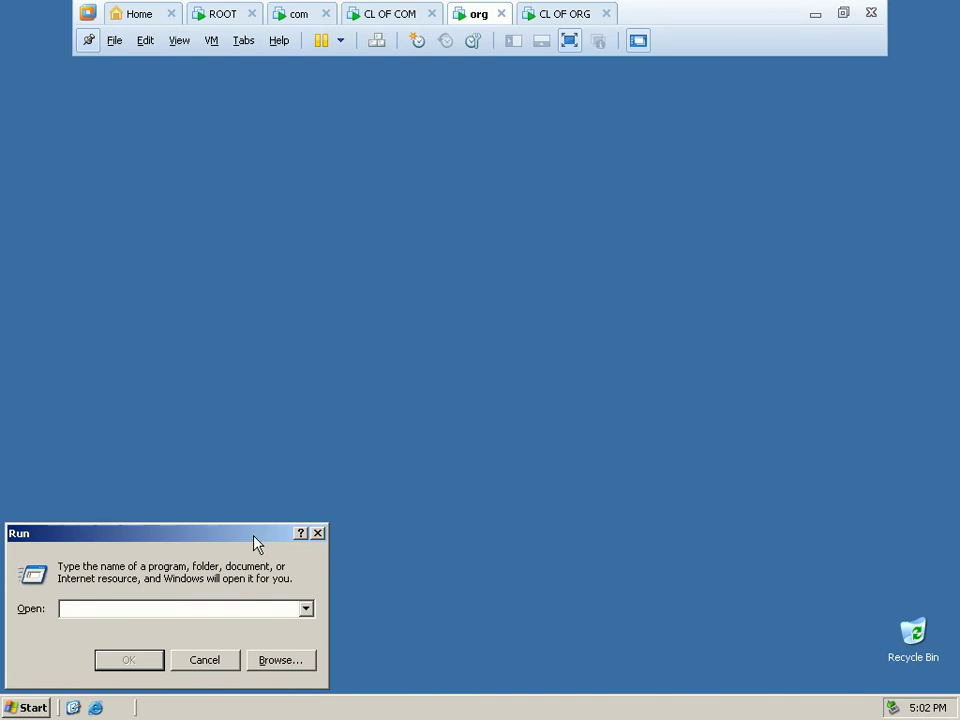
pyautogui.write('ncpa.cpl')
pyautogui.press('Return')
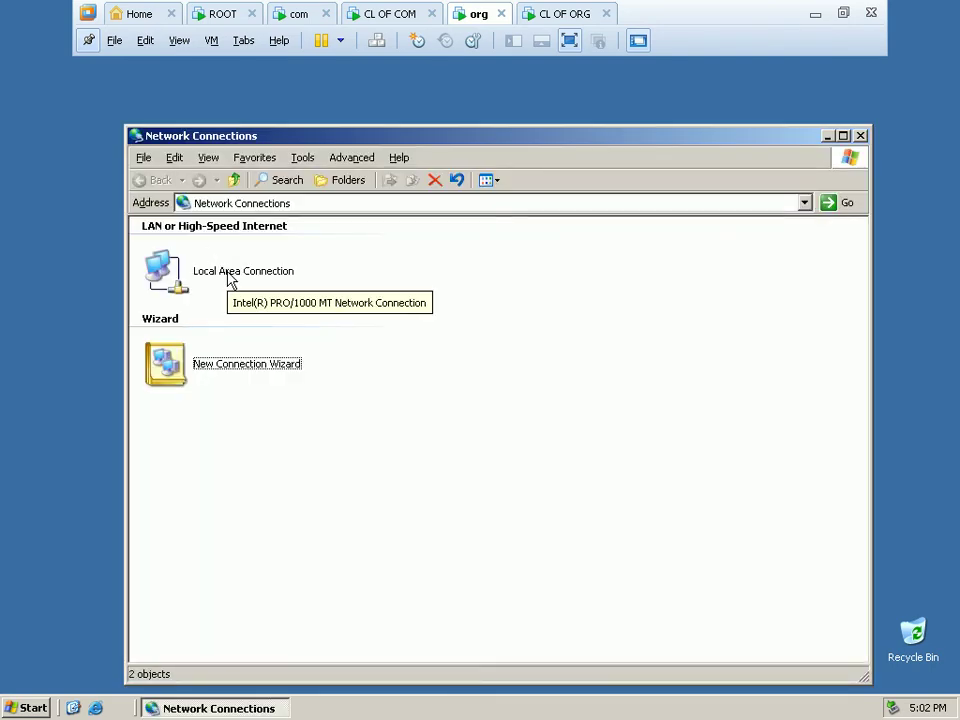
# Give Local Area Connection TCP/IP static IP 192.168.1.3, default mask 255.255.255.0, preferred DNS 192.168.1.3.
pyautogui.click(229, 279)
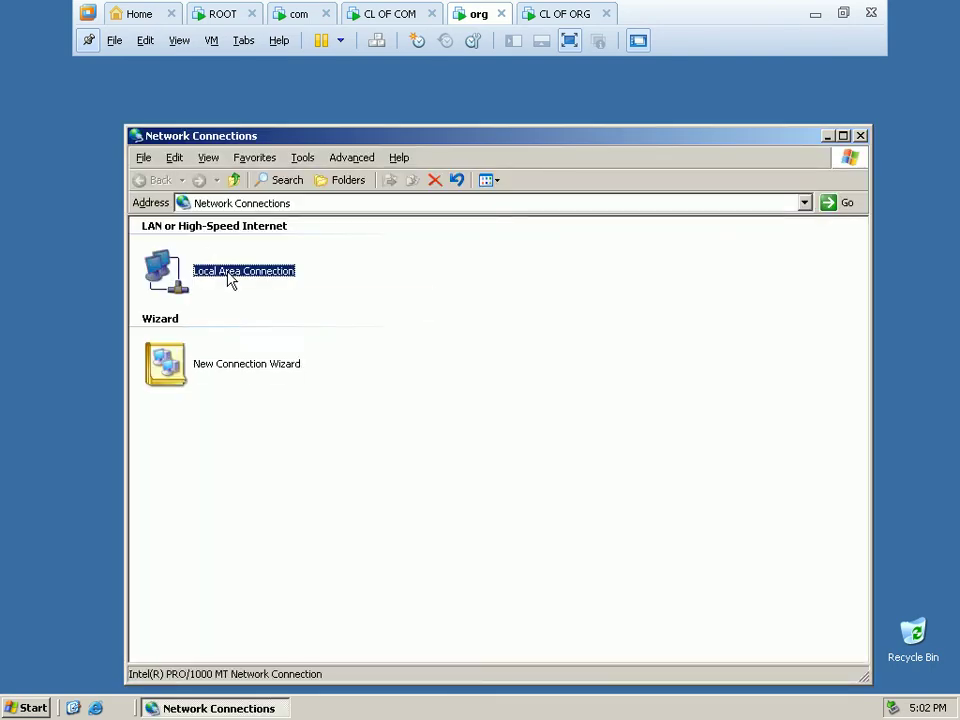
pyautogui.rightClick(229, 279)
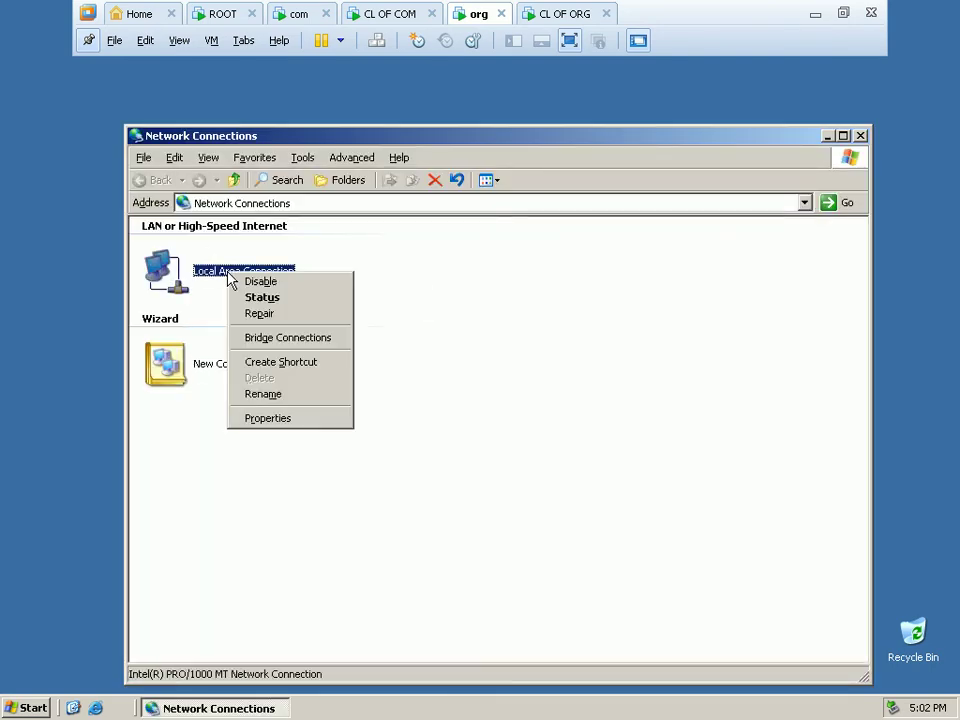
pyautogui.click(275, 423)
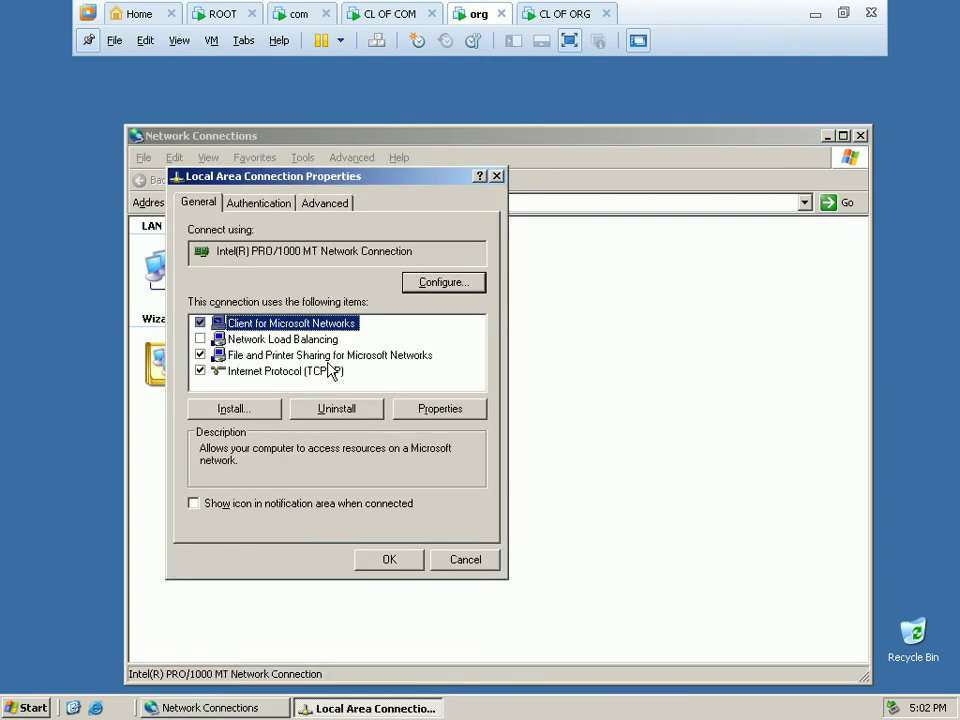
pyautogui.click(328, 371)
pyautogui.click(424, 408)
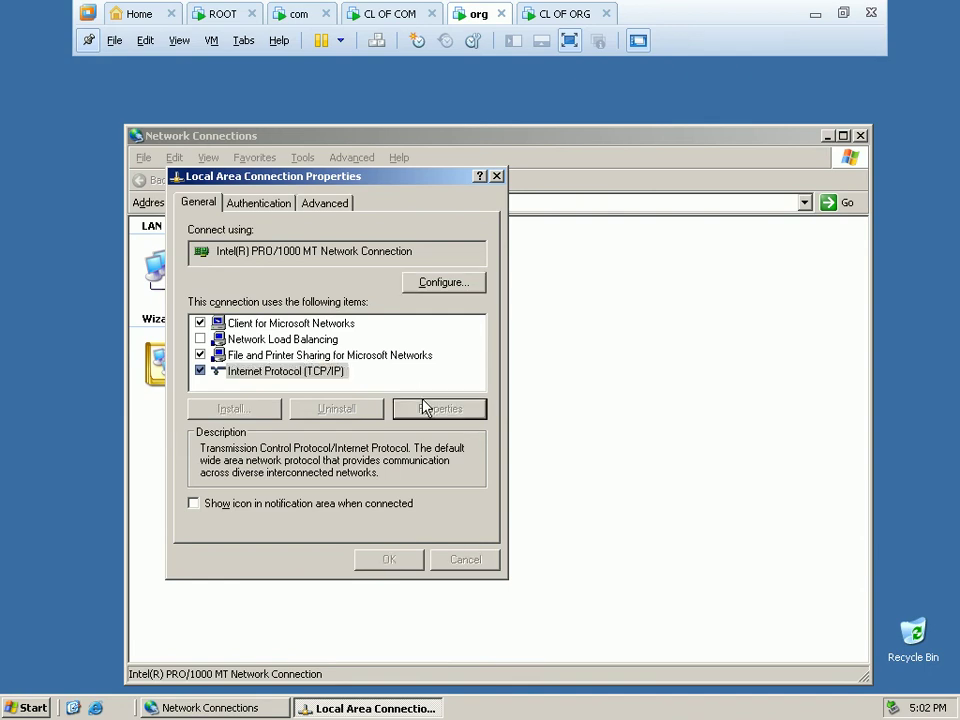
pyautogui.click(340, 371)
pyautogui.click(398, 391)
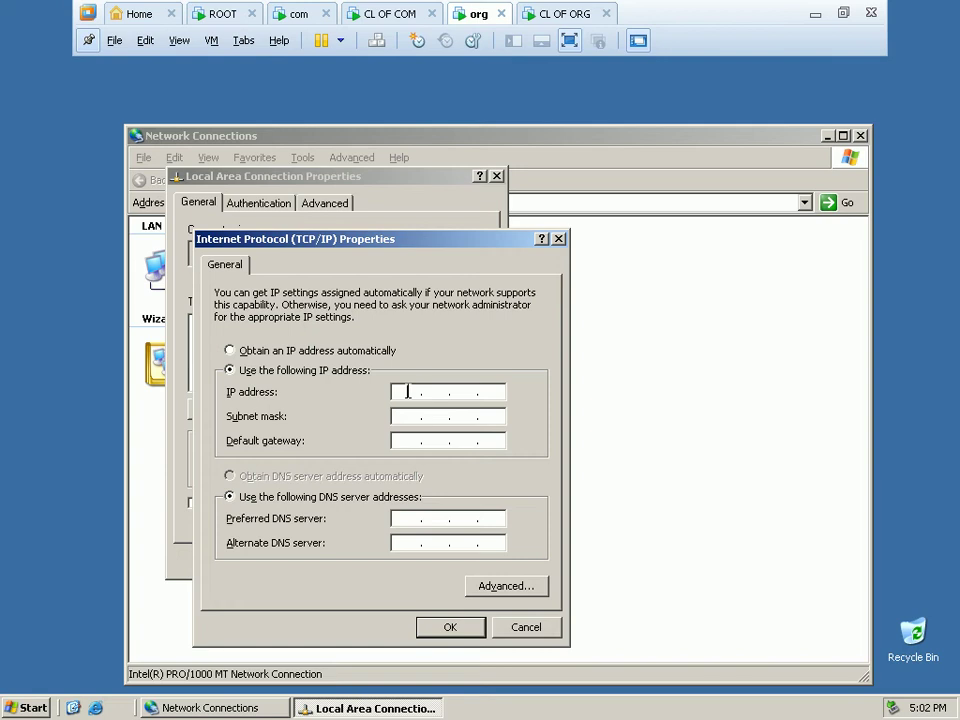
pyautogui.write('192 . 168 . 1 . 3')
pyautogui.press('Tab')
pyautogui.press('Tab')
pyautogui.press('Tab')
pyautogui.press('Tab')
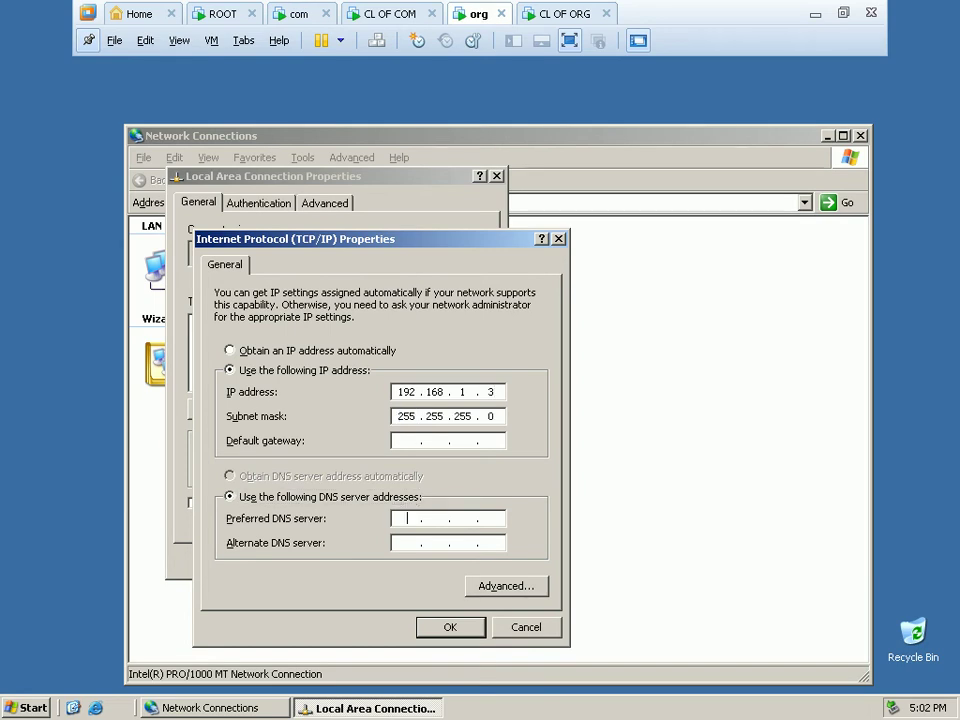
pyautogui.write('192.168.1.3')
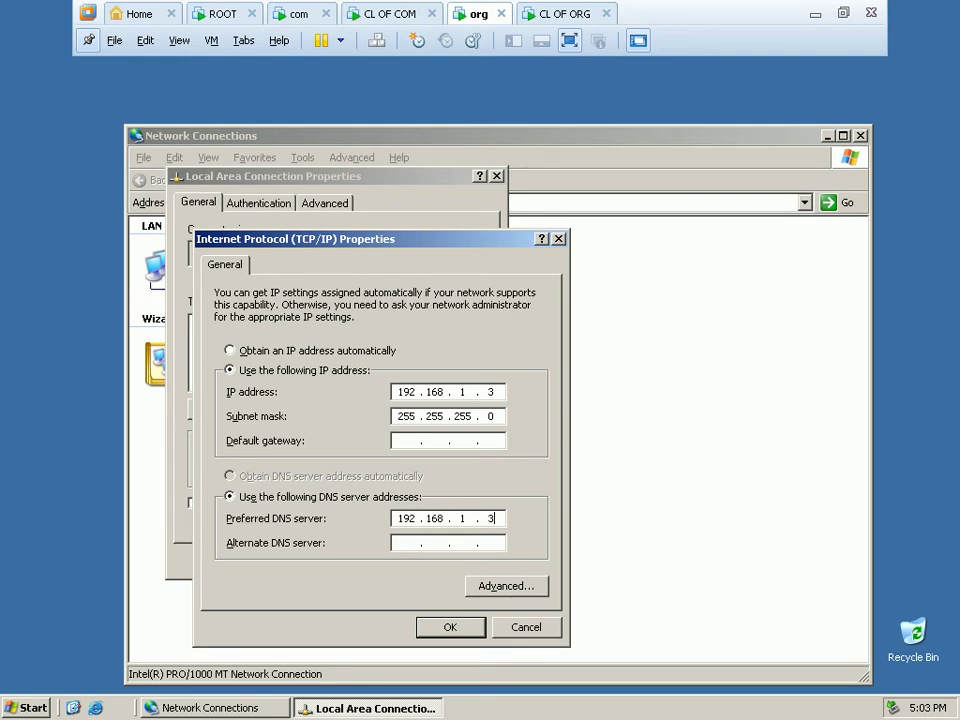
pyautogui.click(448, 630)
# Enable the connection's notification-area icon, save the properties and close Network Connections.
pyautogui.click(313, 505)
pyautogui.click(413, 563)
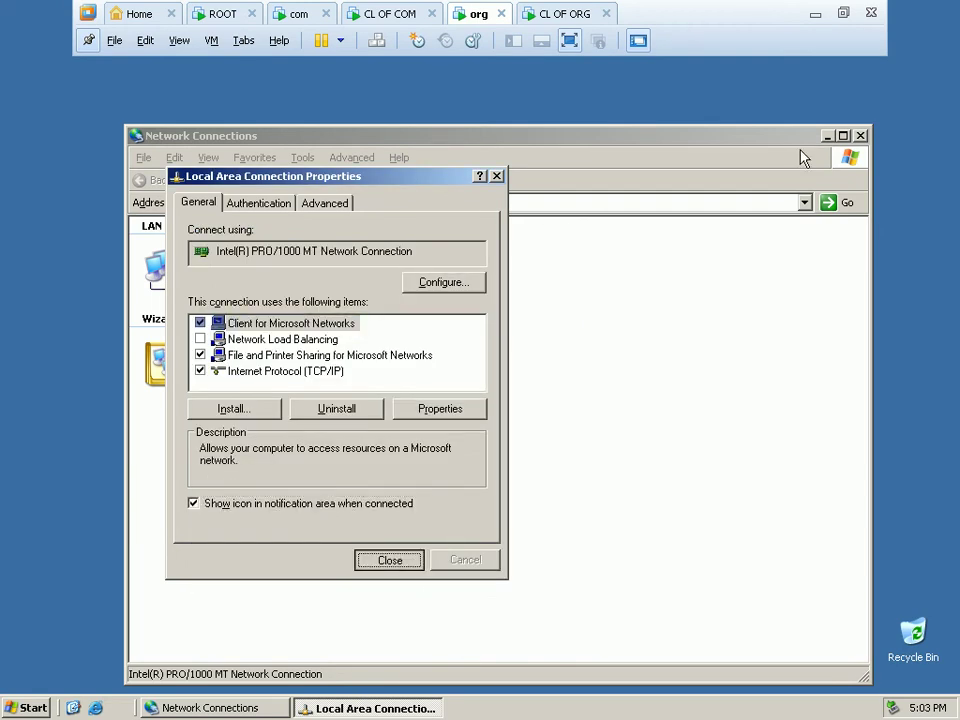
pyautogui.click(860, 136)
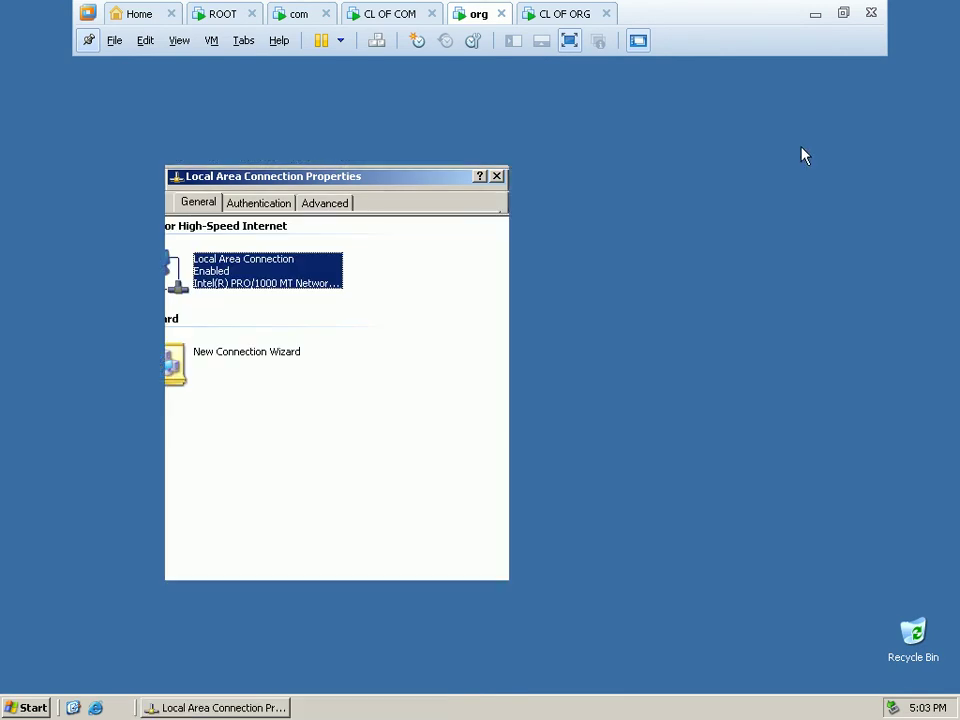
# Open Add or Remove Programs and start the Windows Components Wizard.
pyautogui.click(30, 709)
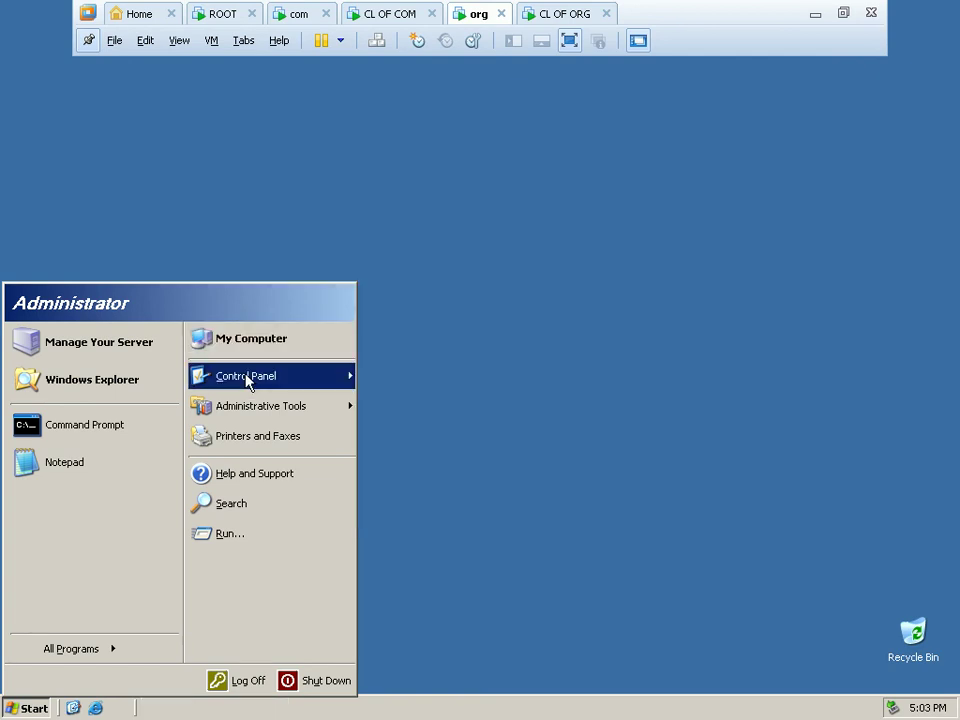
pyautogui.moveTo(247, 381)
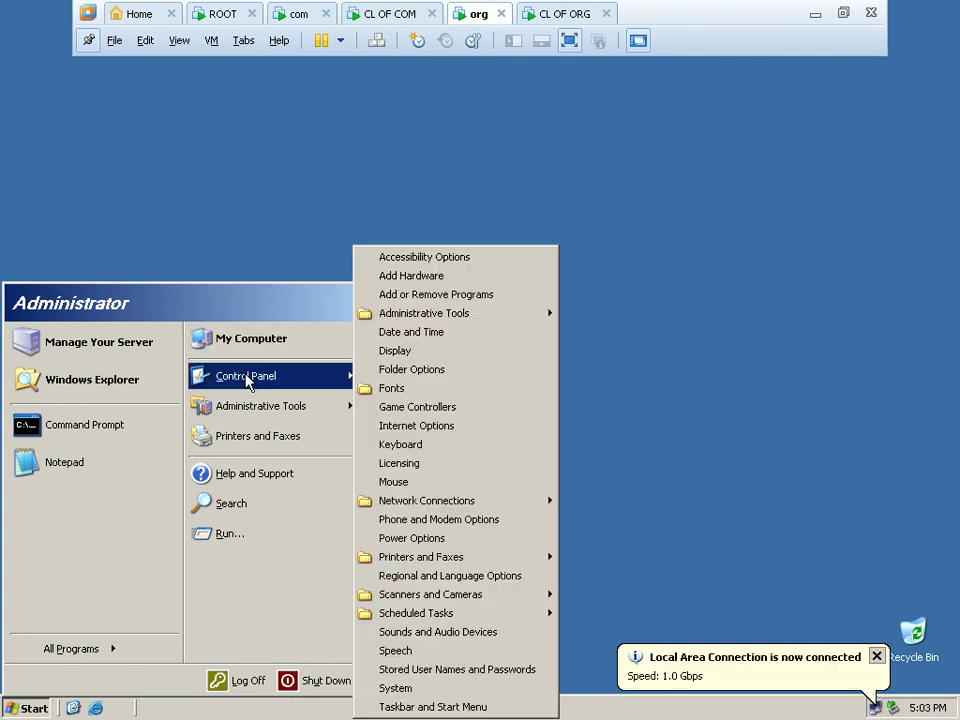
pyautogui.click(458, 296)
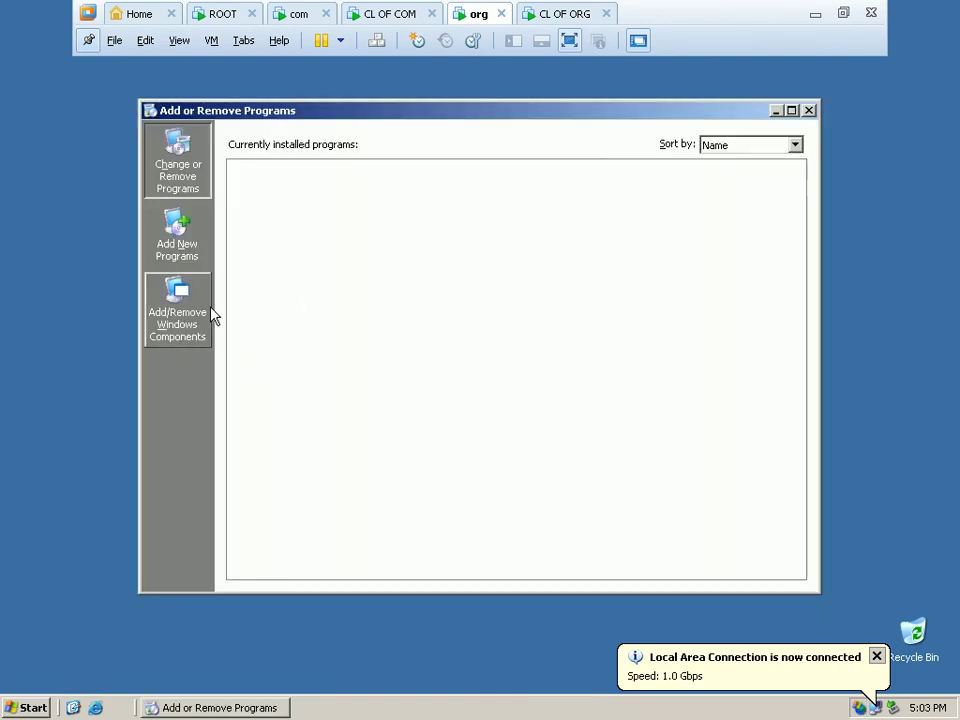
pyautogui.click(208, 308)
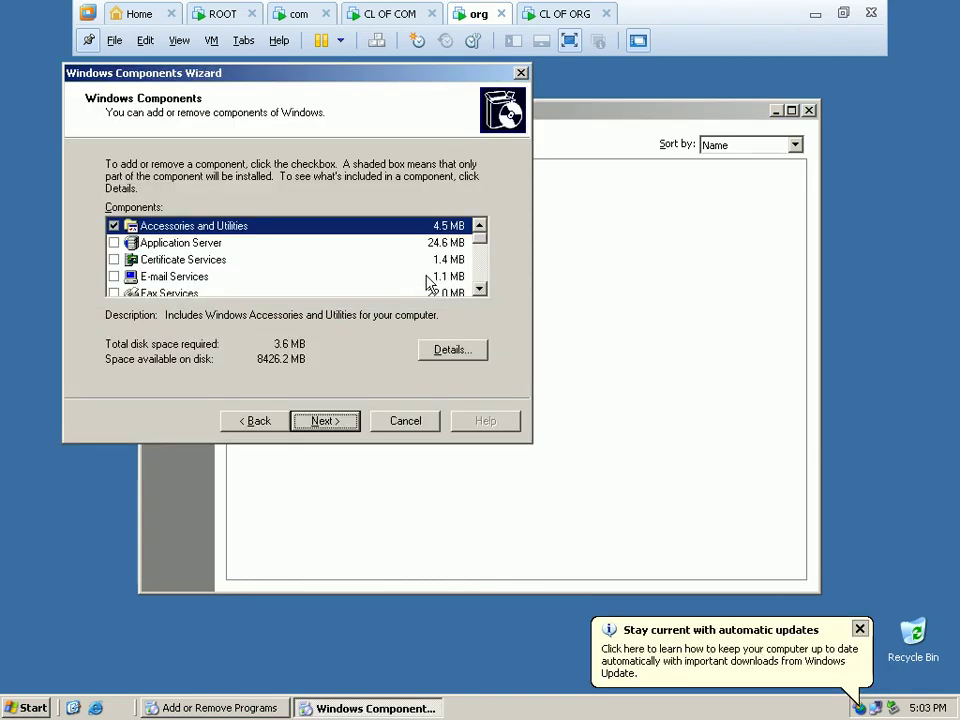
pyautogui.doubleClick(481, 290)
pyautogui.doubleClick(481, 291)
pyautogui.doubleClick(481, 291)
pyautogui.click(481, 291)
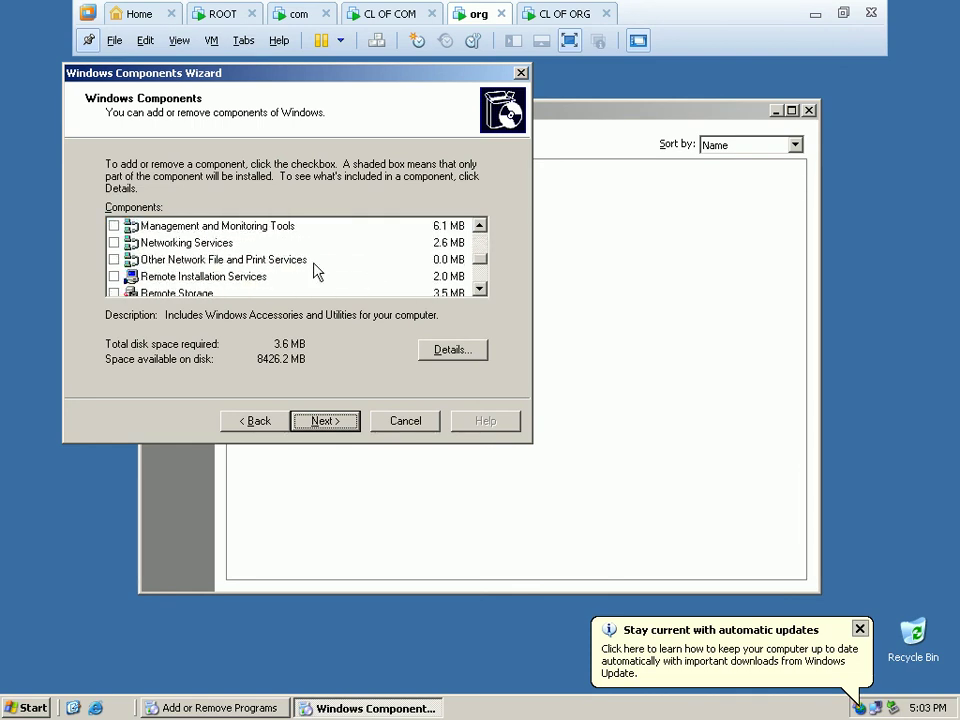
# Install Domain Name System (DNS) under Networking Services, finish the wizard and close Add or Remove Programs.
pyautogui.click(232, 247)
pyautogui.click(452, 351)
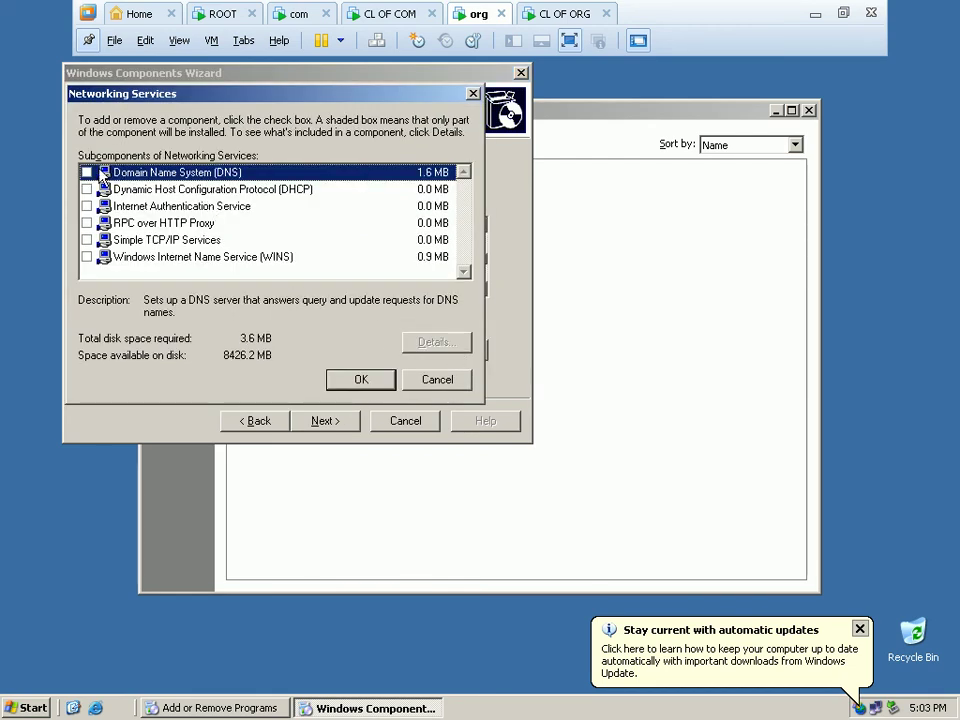
pyautogui.click(86, 172)
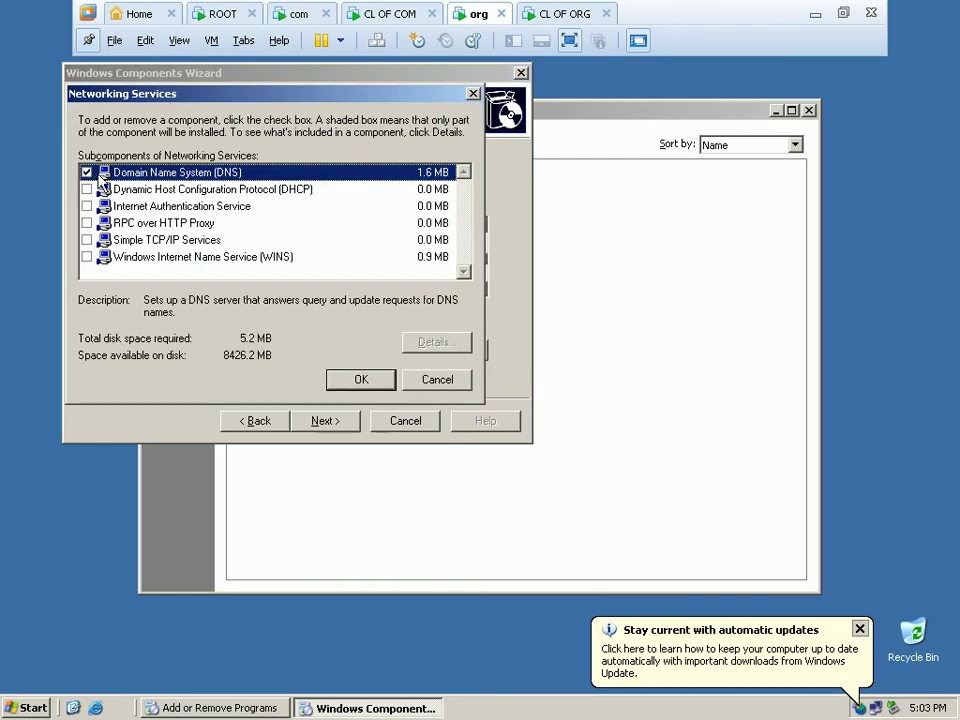
pyautogui.click(361, 380)
pyautogui.click(339, 421)
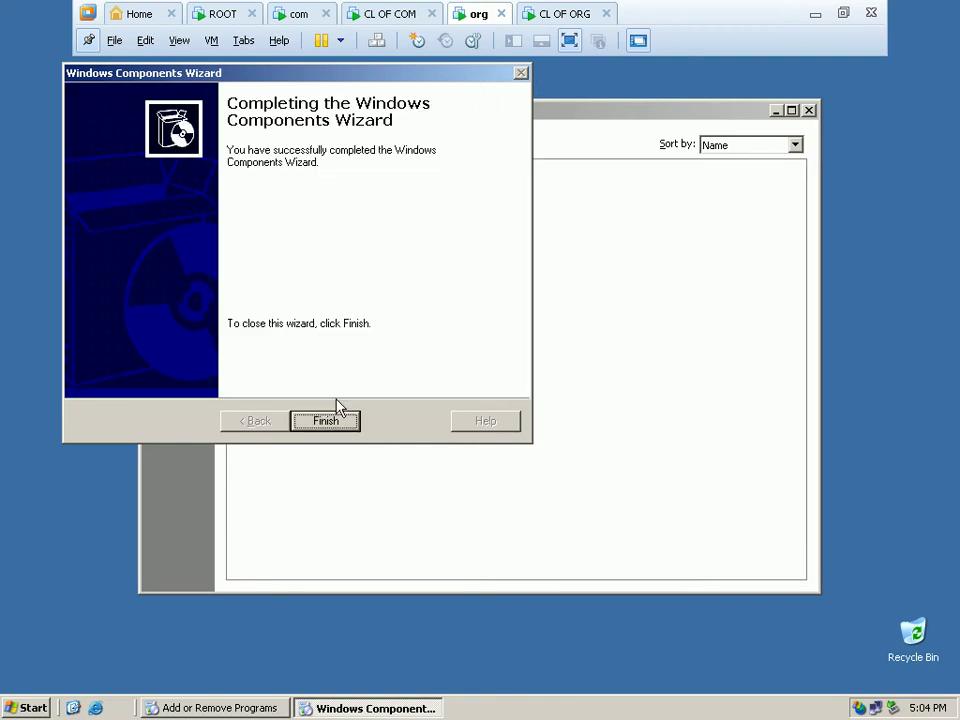
pyautogui.click(327, 420)
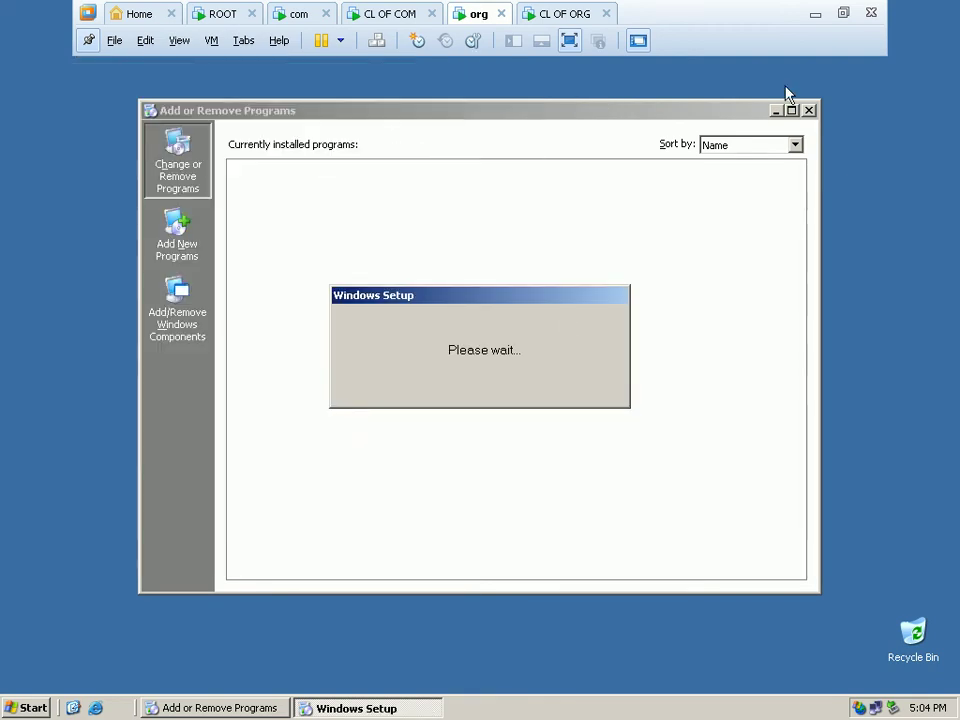
pyautogui.click(809, 110)
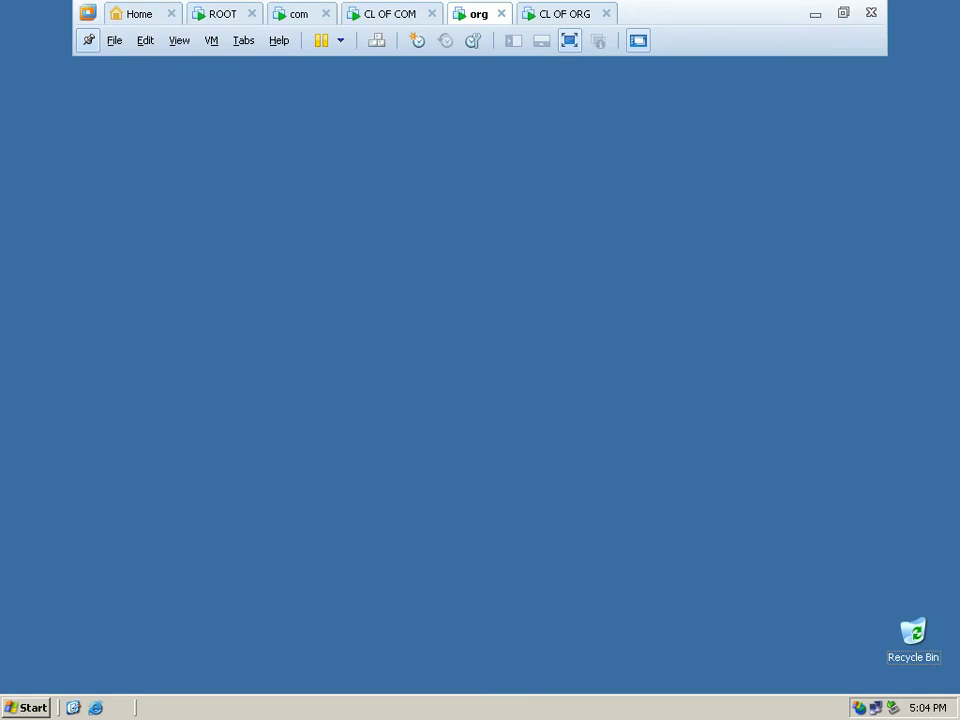
# Connect the org virtual machine's network adapter to Custom VMnet2 instead of NAT.
pyautogui.rightClick(484, 12)
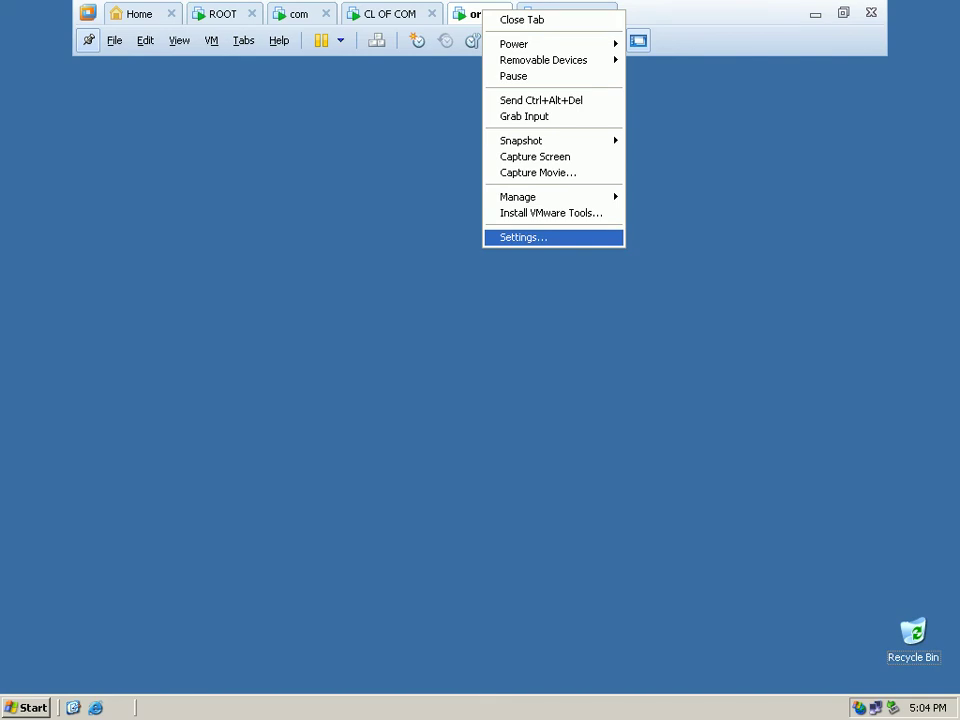
pyautogui.click(545, 237)
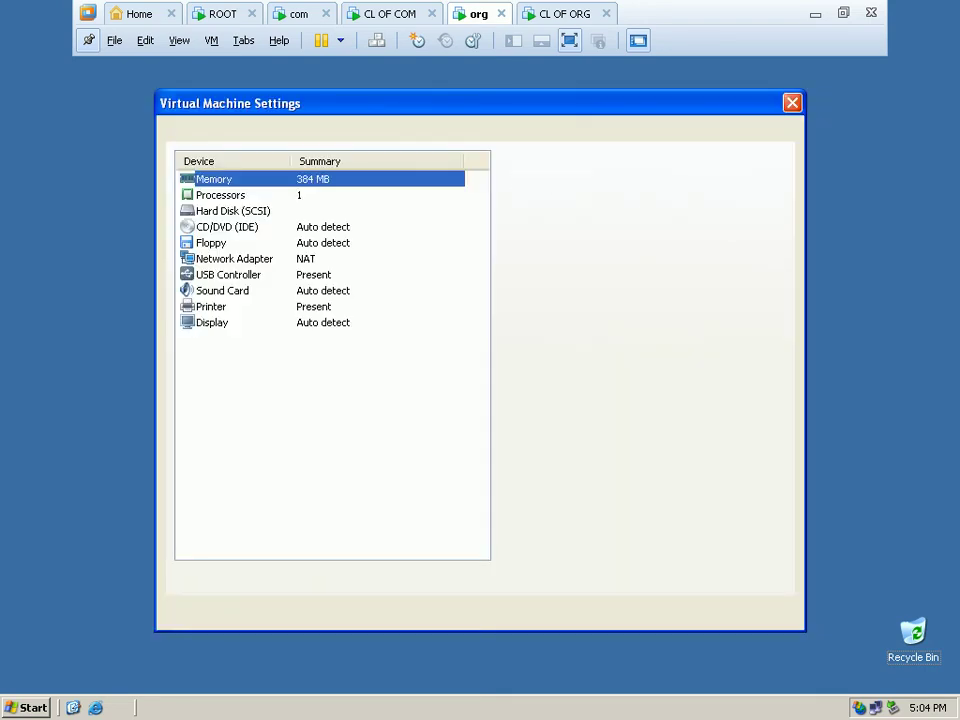
pyautogui.click(234, 258)
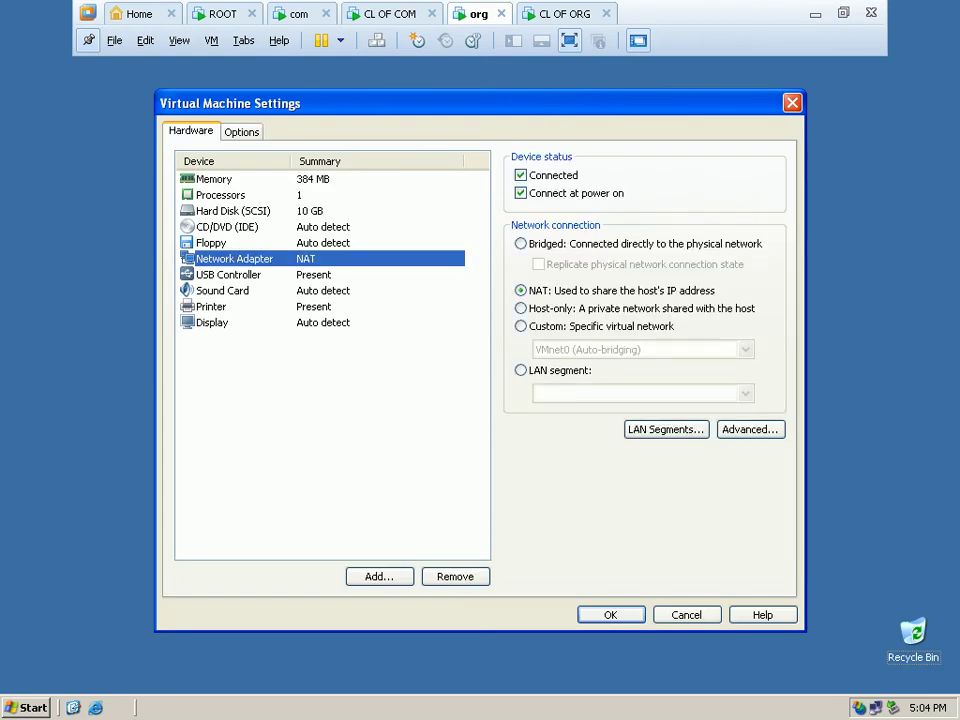
pyautogui.click(520, 326)
pyautogui.click(745, 349)
pyautogui.press('Return')
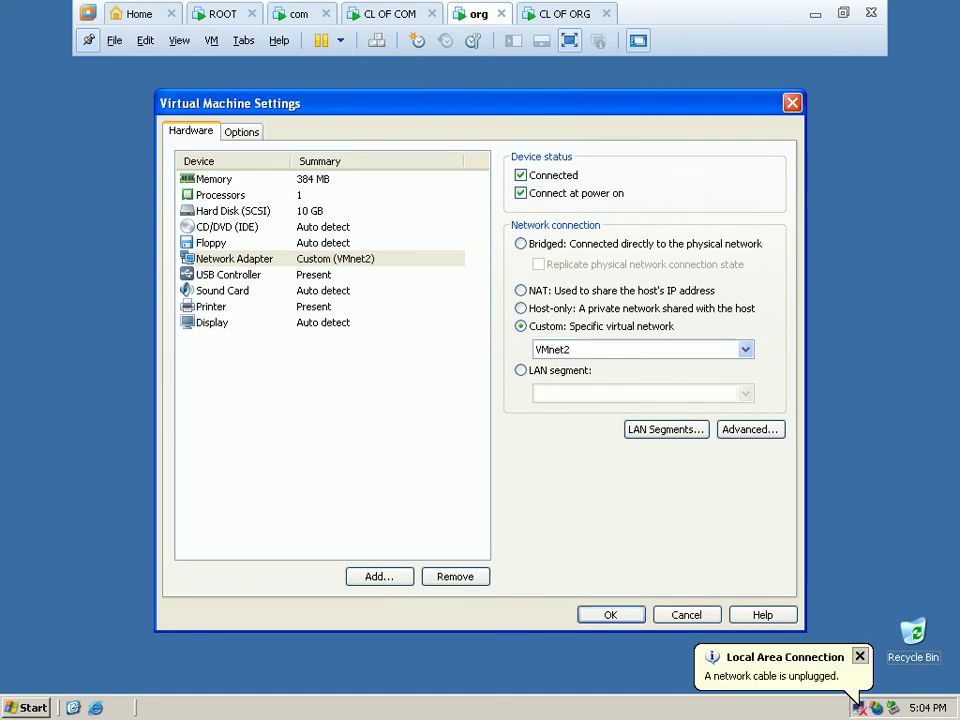
pyautogui.press('Return')
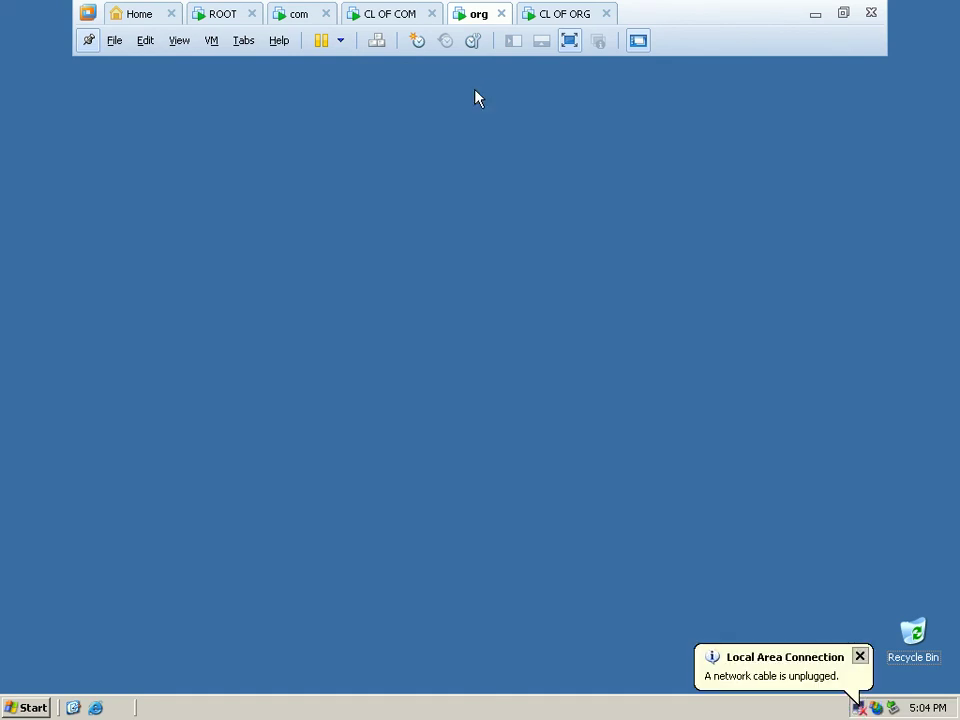
# Launch the DNS console and start a new zone under the ORG server's Forward Lookup Zones.
pyautogui.click(30, 708)
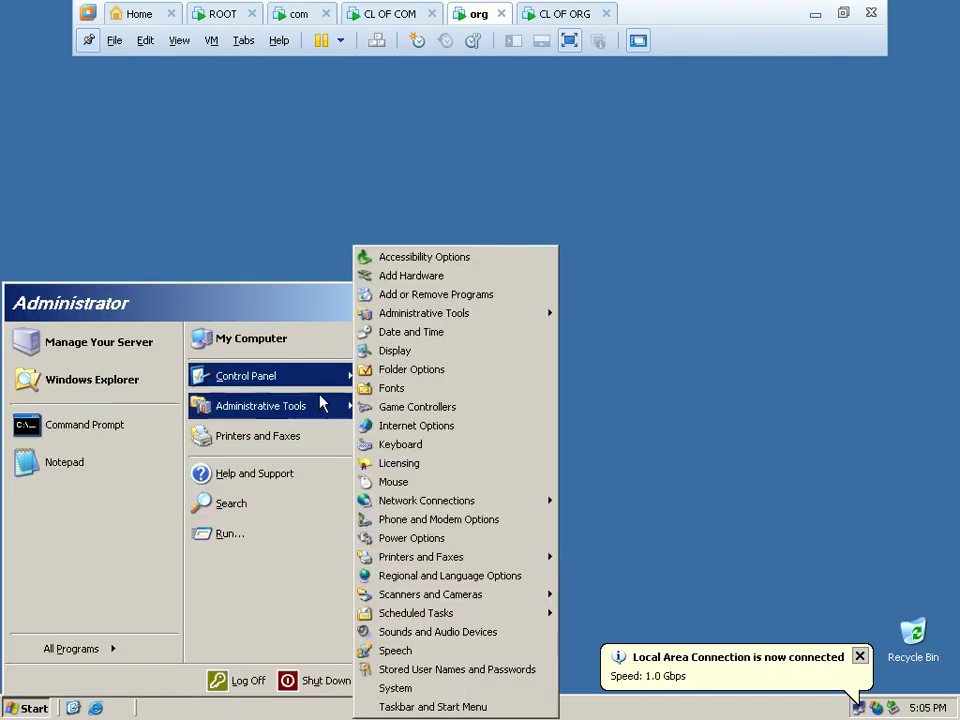
pyautogui.moveTo(320, 408)
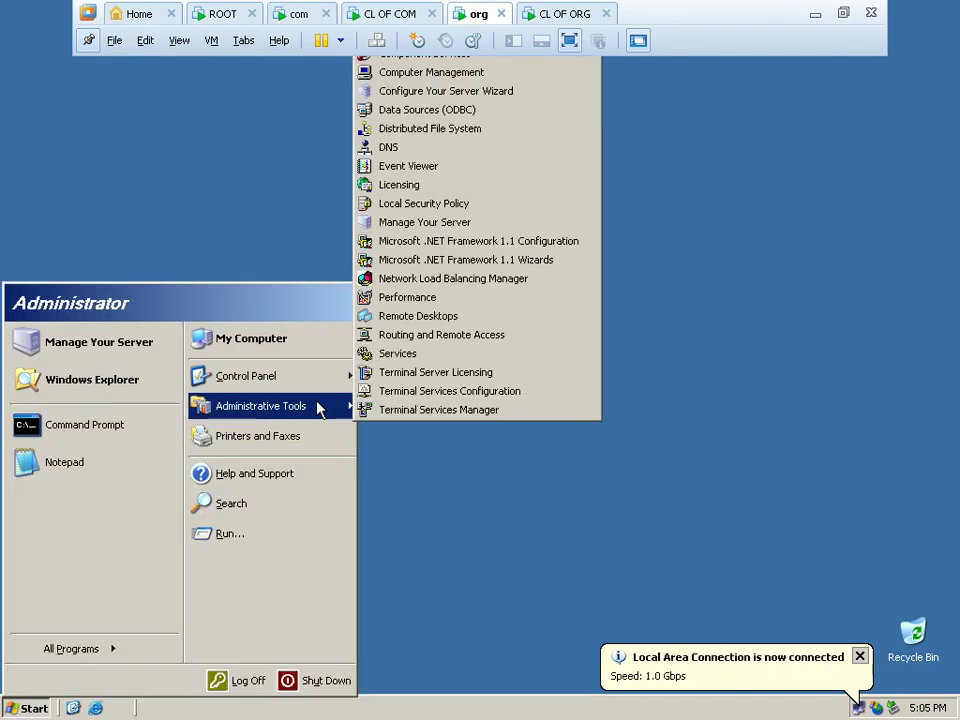
pyautogui.click(472, 158)
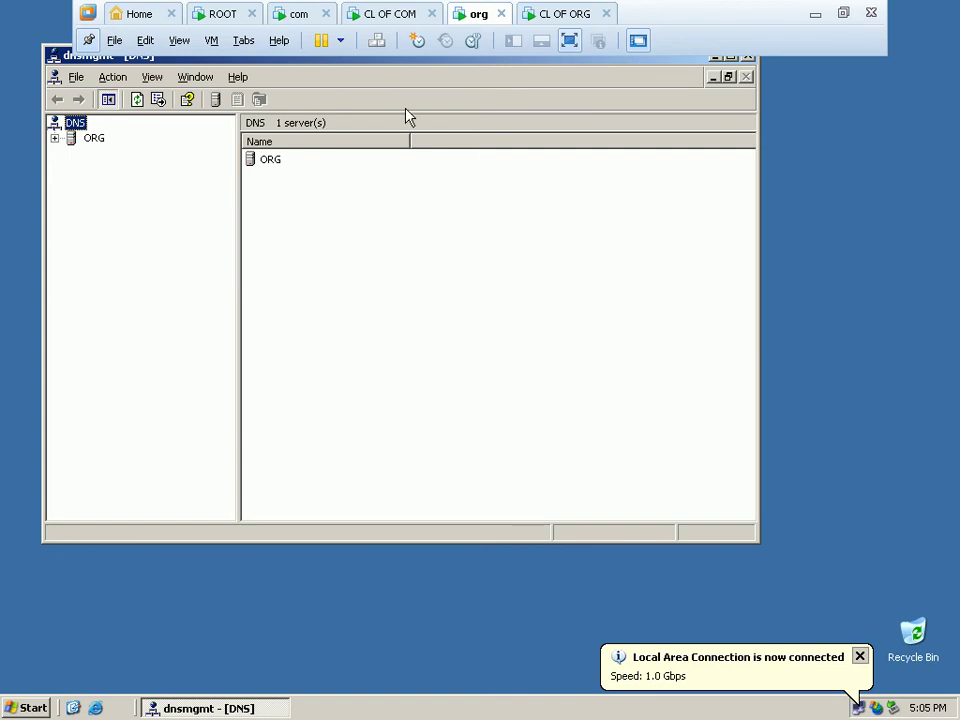
pyautogui.doubleClick(70, 138)
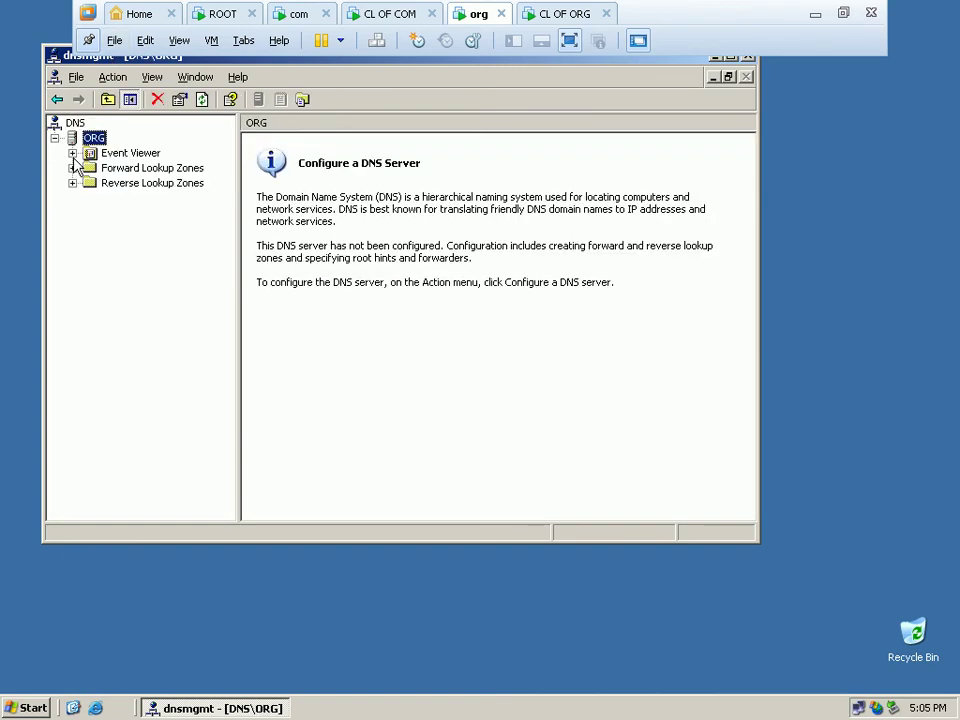
pyautogui.click(141, 169)
pyautogui.rightClick(141, 170)
pyautogui.click(156, 181)
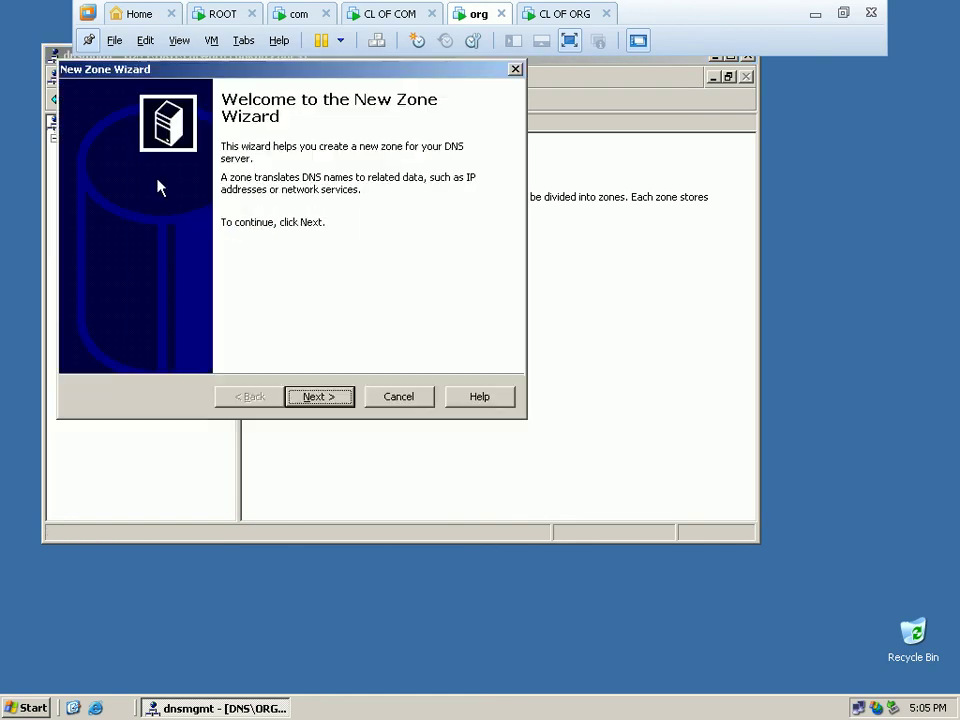
# Create primary zone 'org' with file org.dns and no dynamic updates, then inspect its records.
pyautogui.click(315, 398)
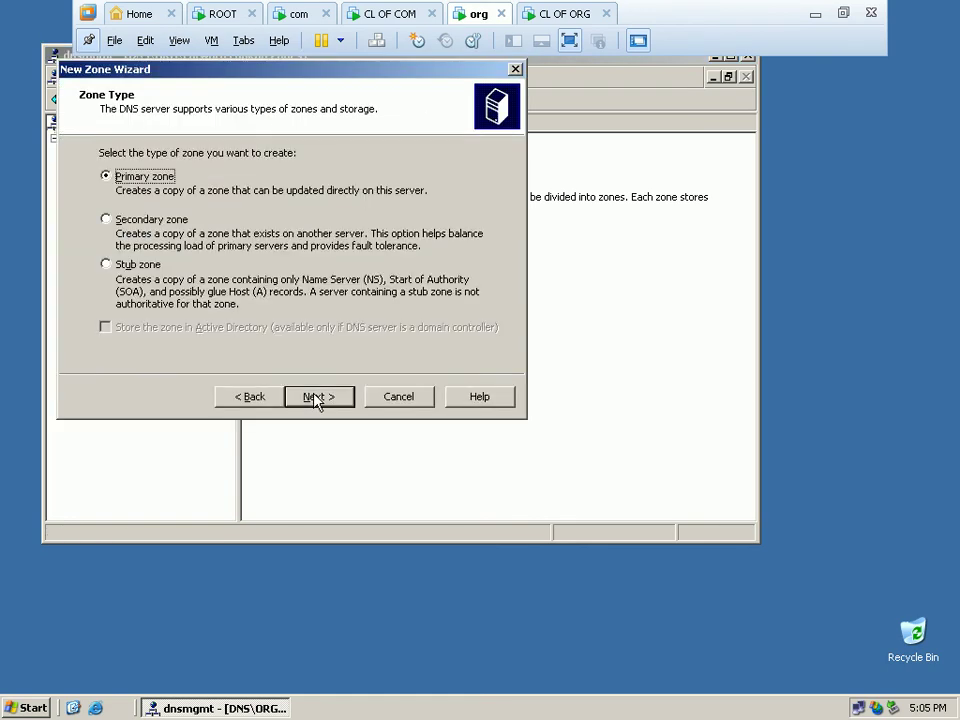
pyautogui.click(316, 398)
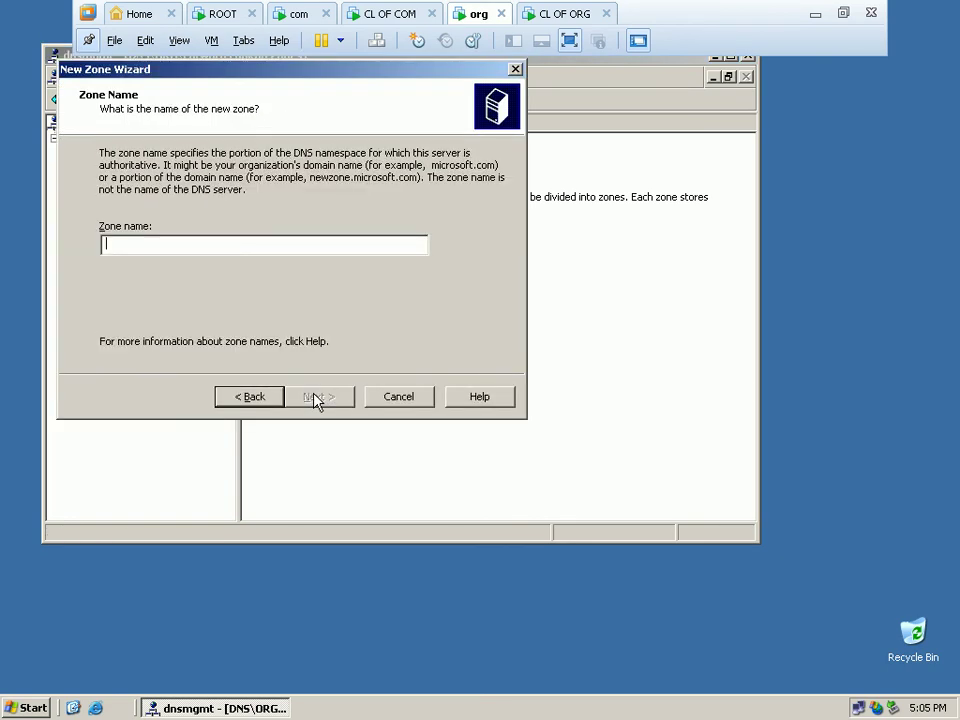
pyautogui.write('org')
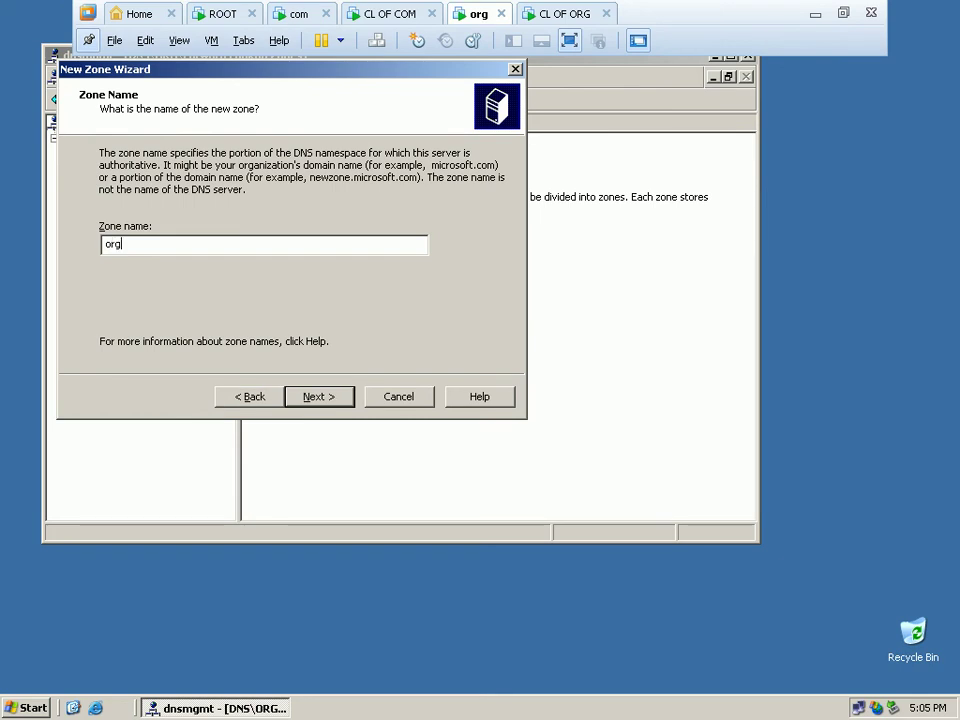
pyautogui.click(324, 399)
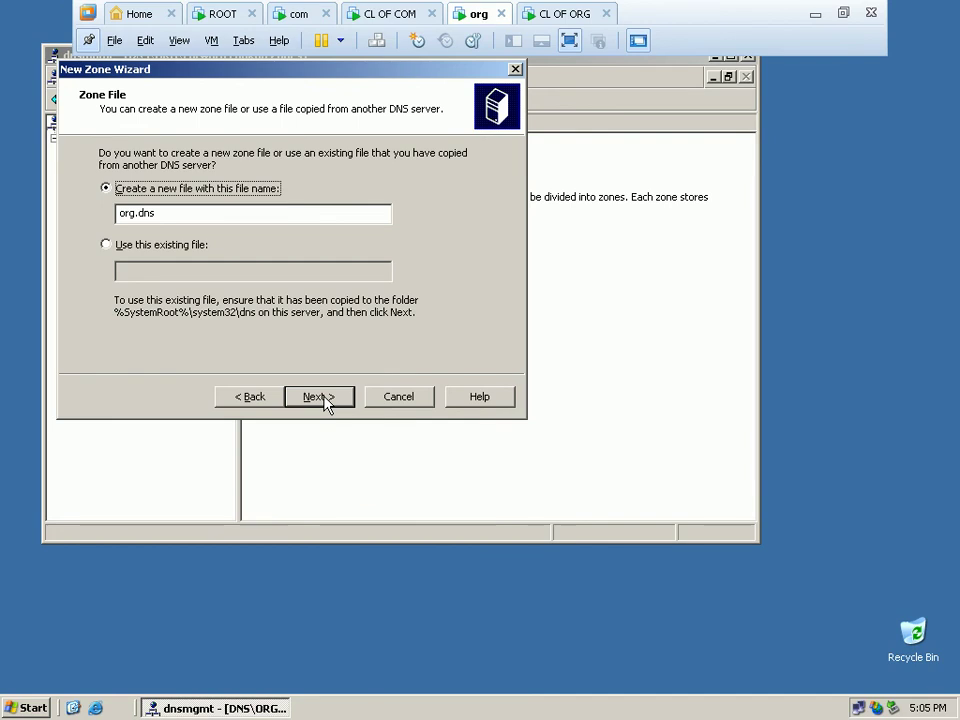
pyautogui.click(318, 397)
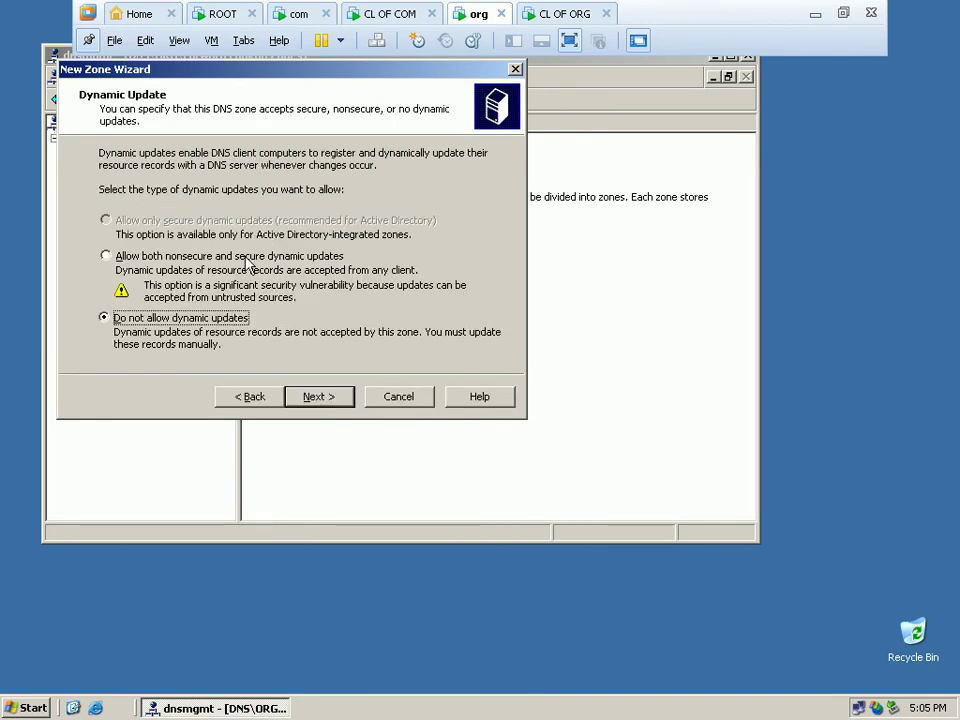
pyautogui.click(250, 262)
pyautogui.click(317, 396)
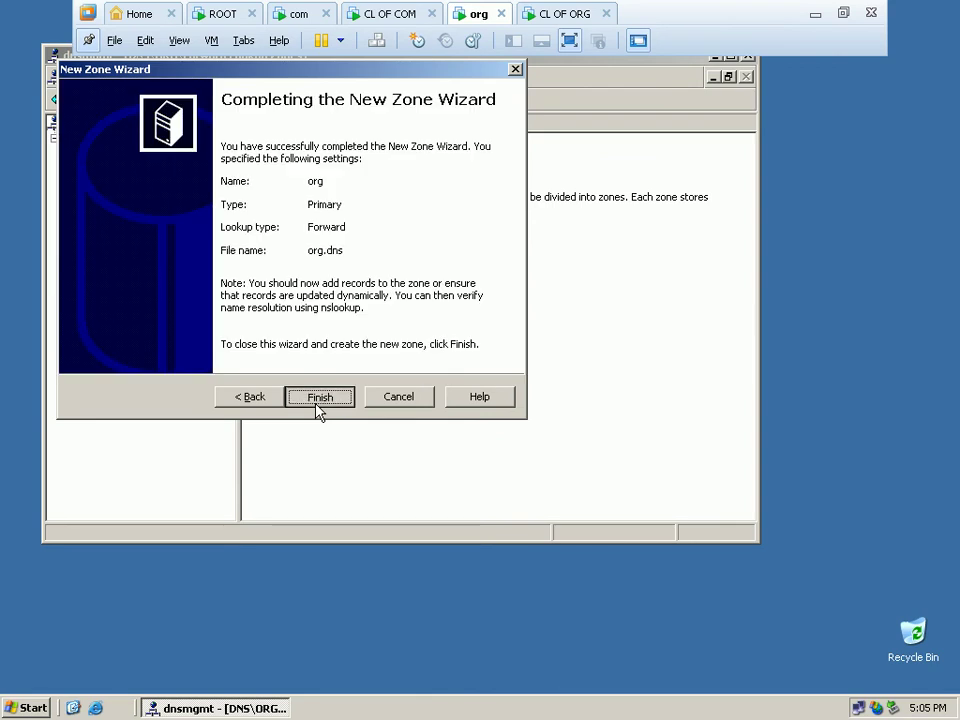
pyautogui.click(316, 404)
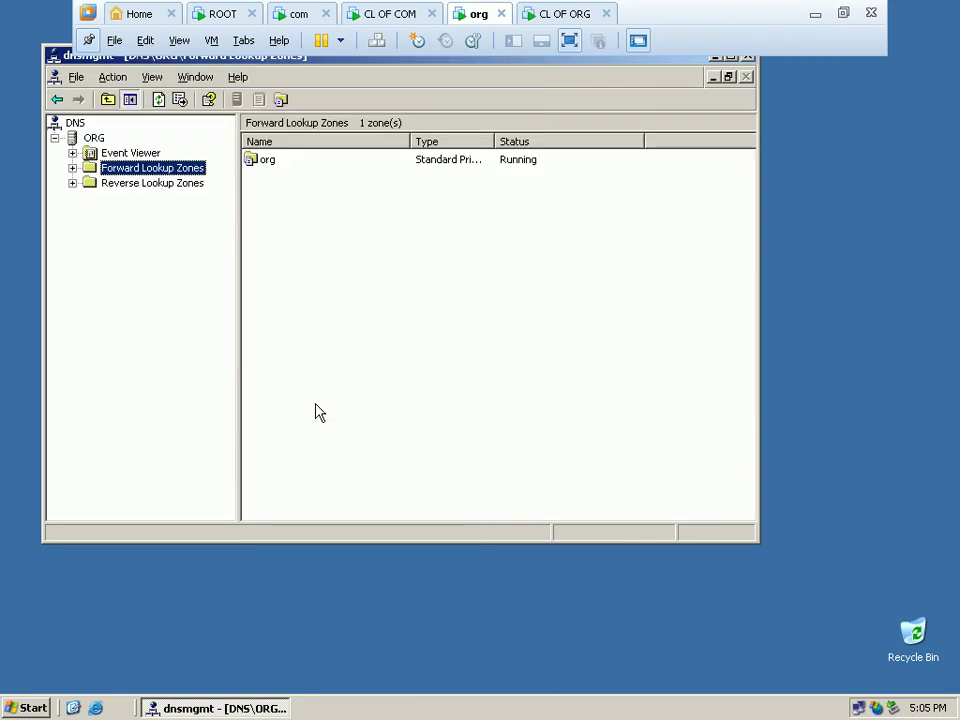
pyautogui.doubleClick(259, 161)
pyautogui.click(292, 192)
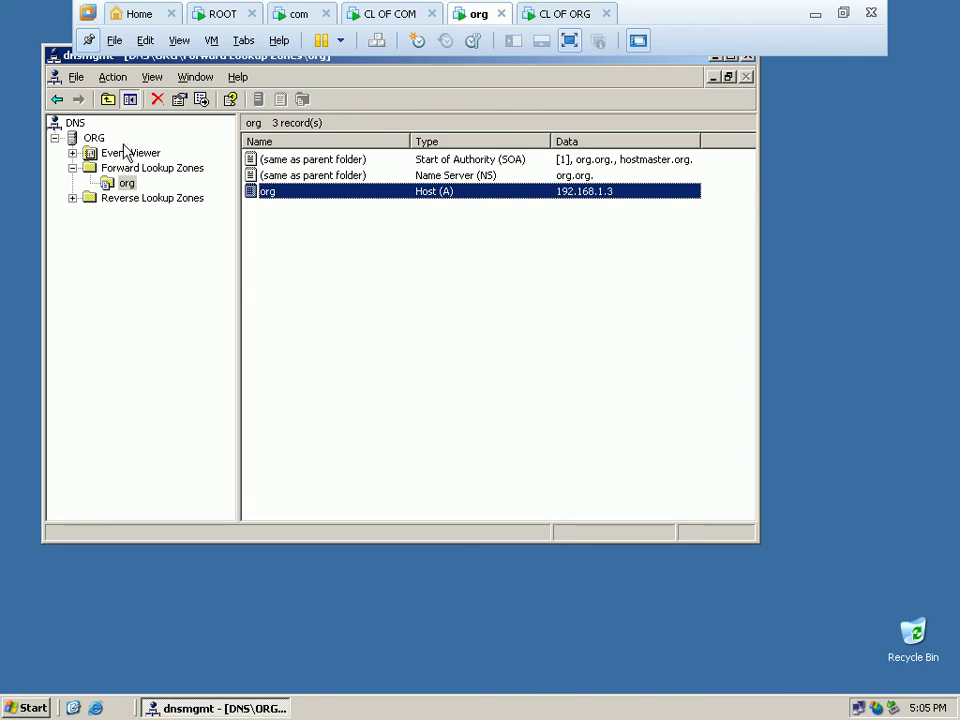
pyautogui.rightClick(100, 138)
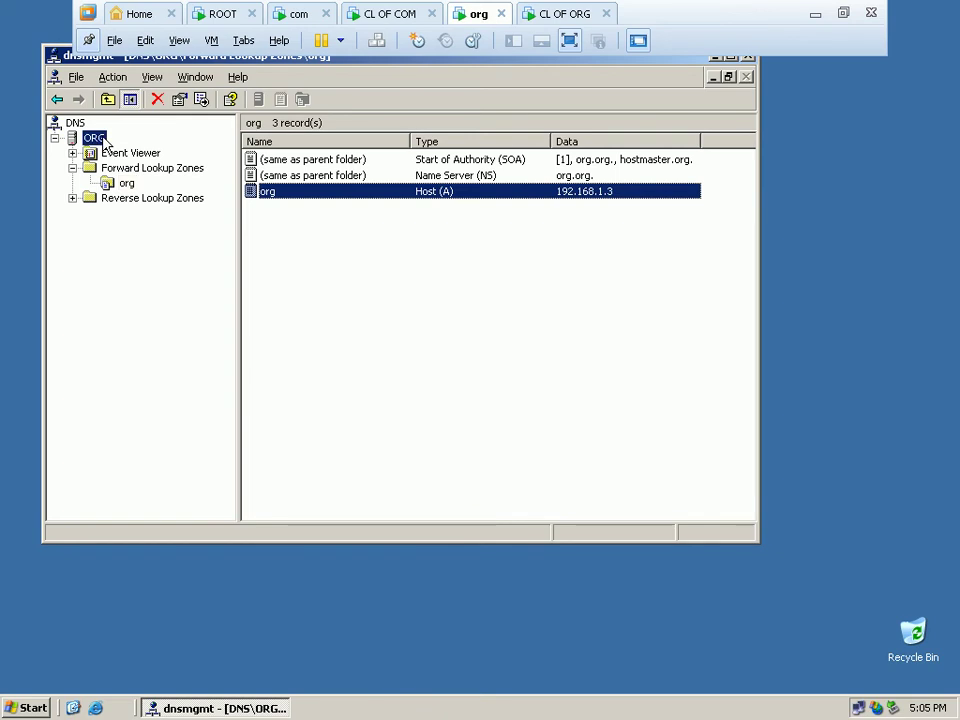
# Remove all default entries from the ORG server's Root Hints list.
pyautogui.click(150, 356)
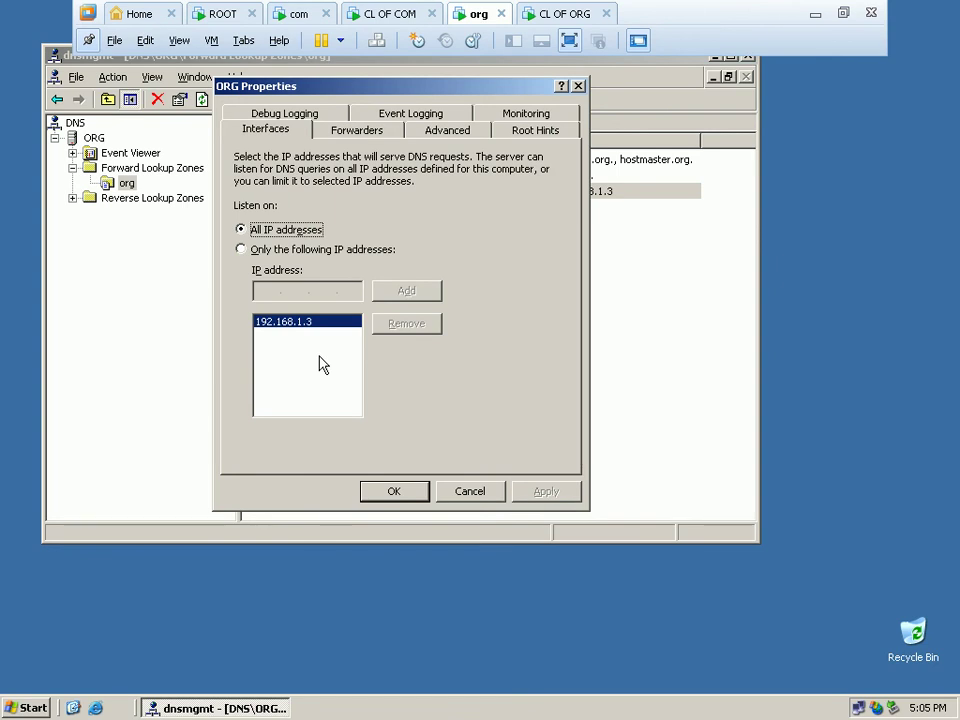
pyautogui.click(555, 130)
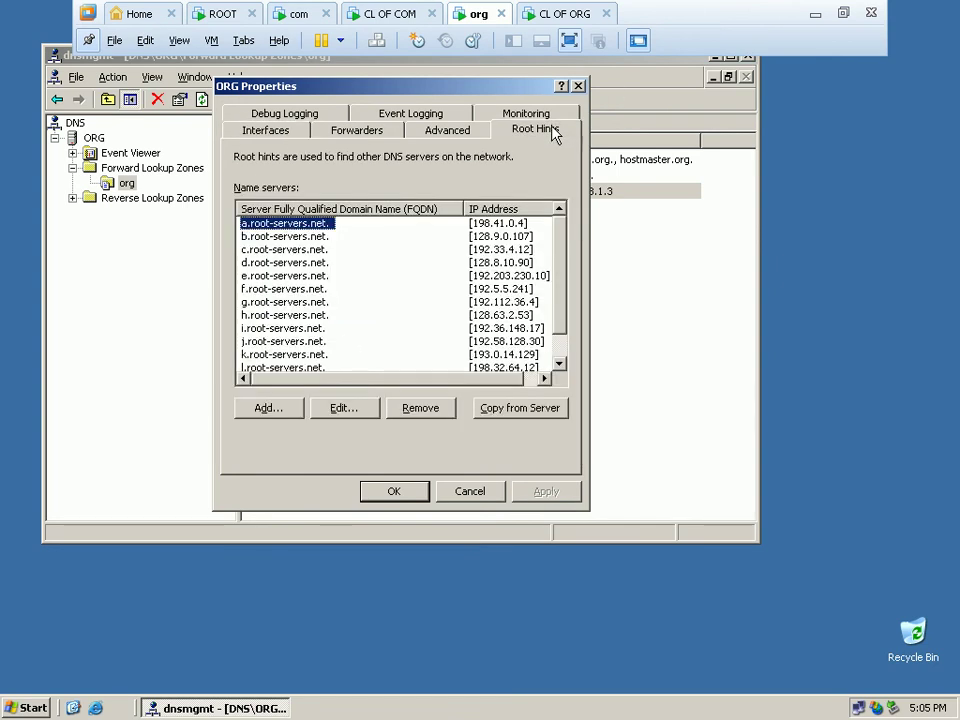
pyautogui.click(420, 410)
pyautogui.click(422, 410)
pyautogui.click(422, 410)
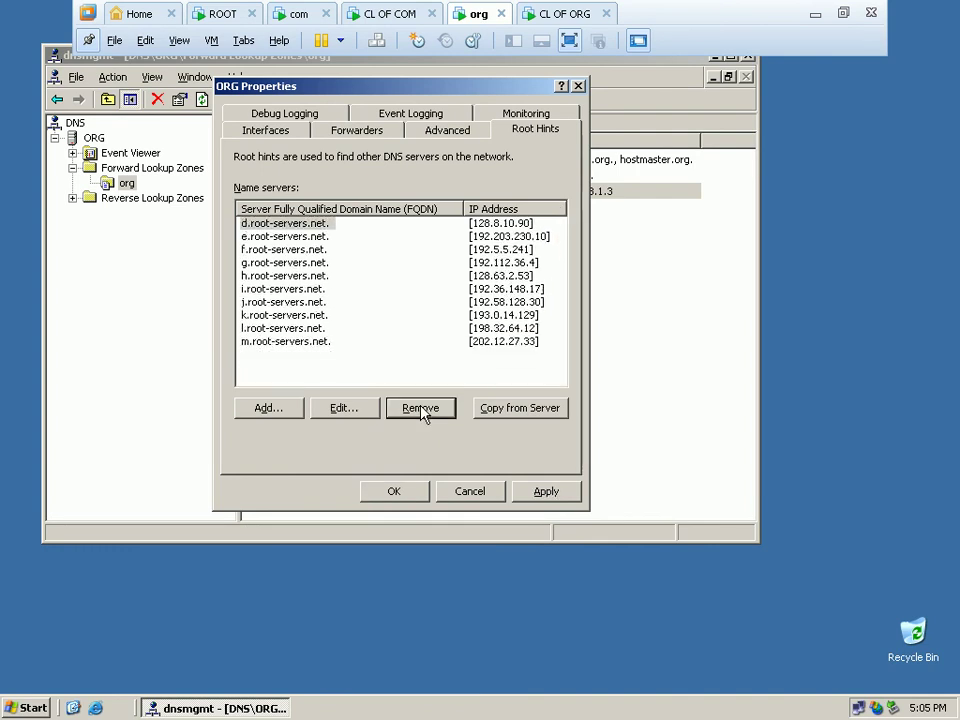
pyautogui.doubleClick(422, 410)
pyautogui.doubleClick(422, 410)
pyautogui.doubleClick(422, 410)
pyautogui.click(422, 410)
pyautogui.doubleClick(422, 410)
pyautogui.click(422, 410)
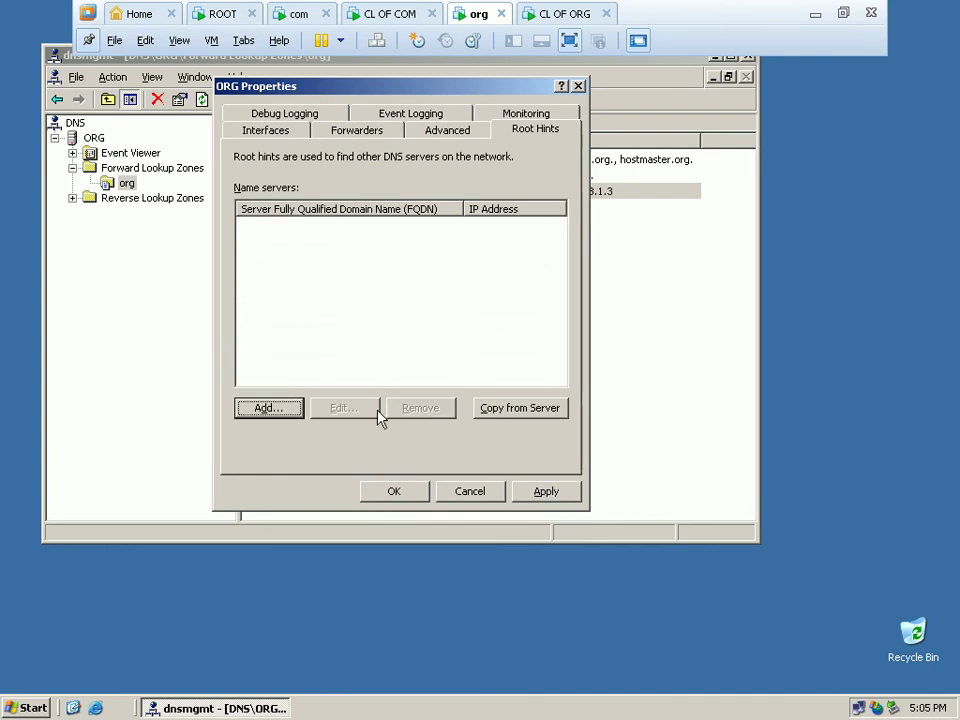
# Add root hint 'root.' at 192.168.1.1 and save the server properties.
pyautogui.click(289, 410)
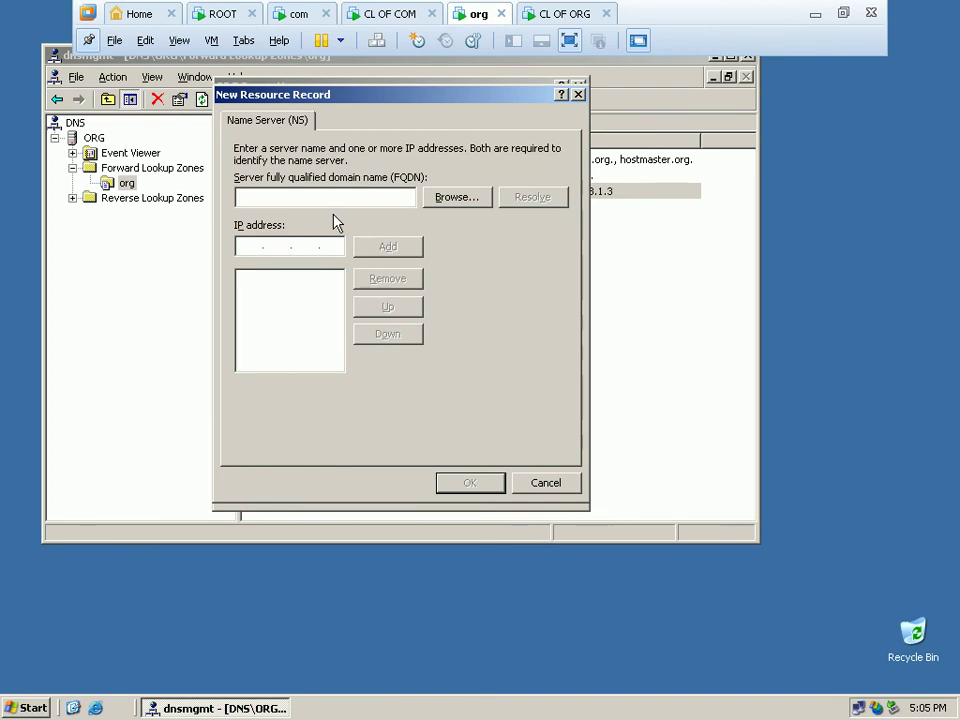
pyautogui.write('root.')
pyautogui.click(245, 244)
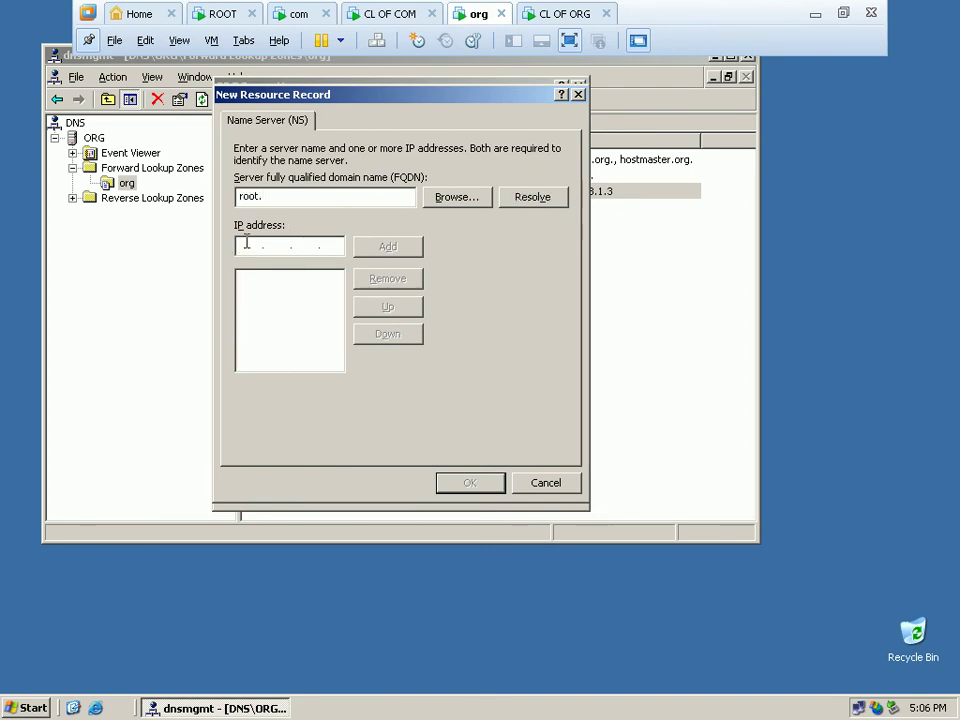
pyautogui.write('192.168.1.1')
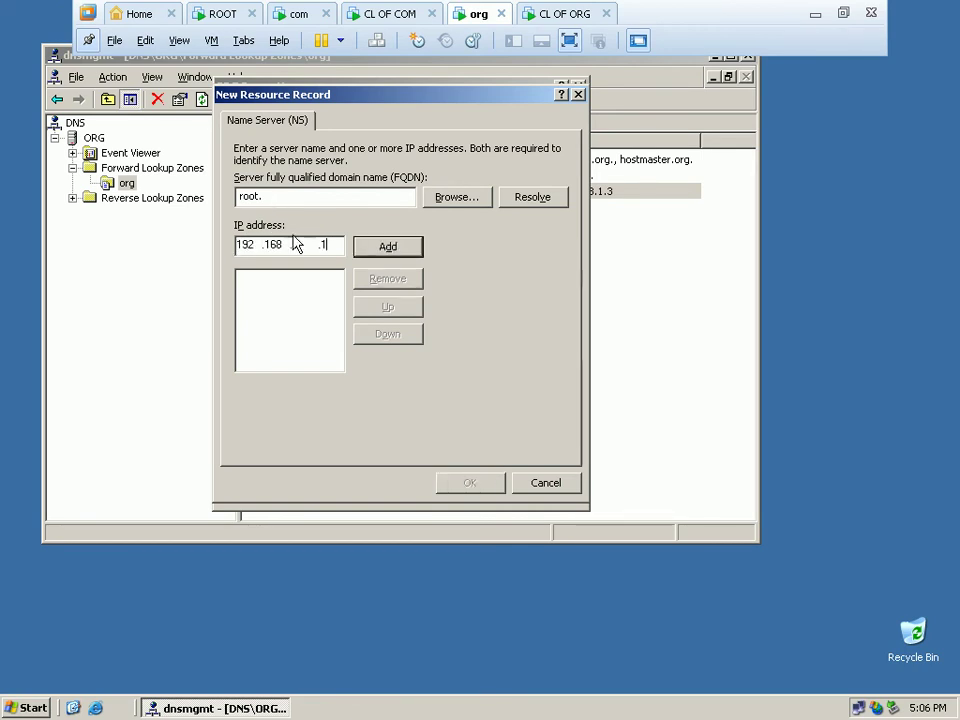
pyautogui.click(369, 247)
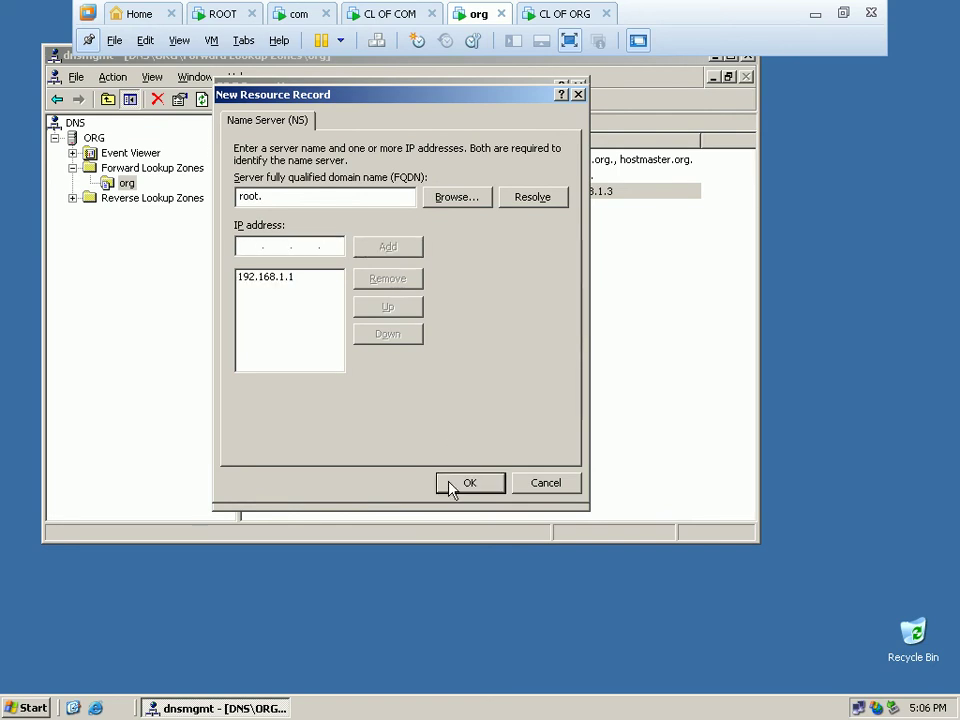
pyautogui.click(455, 487)
pyautogui.click(396, 493)
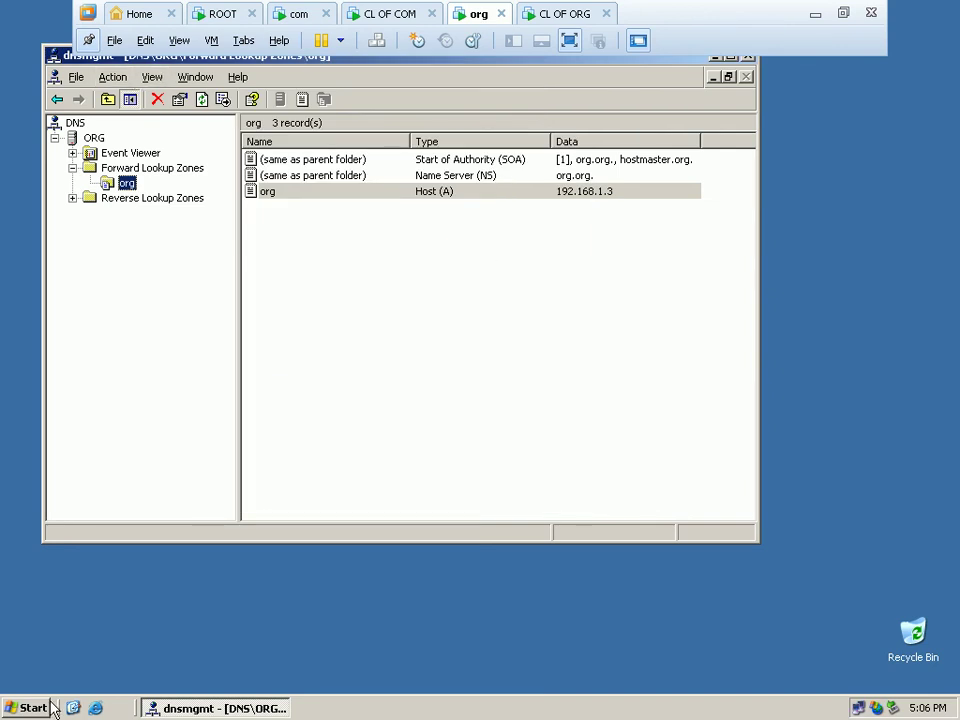
# Open a command prompt and ping the root server at 192.168.1.1.
pyautogui.click(20, 708)
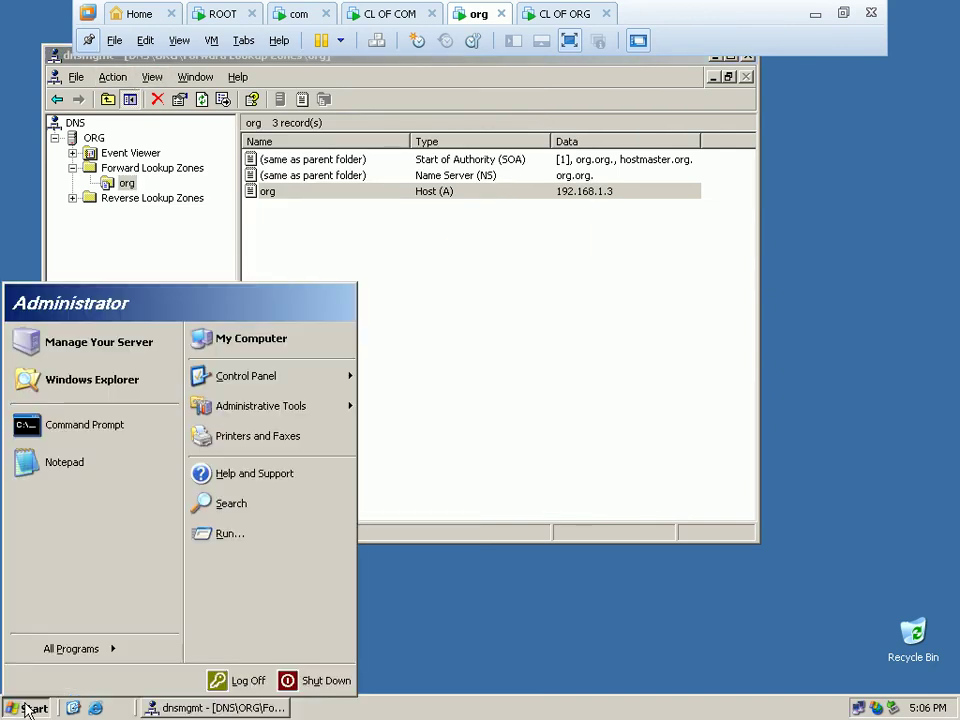
pyautogui.click(240, 532)
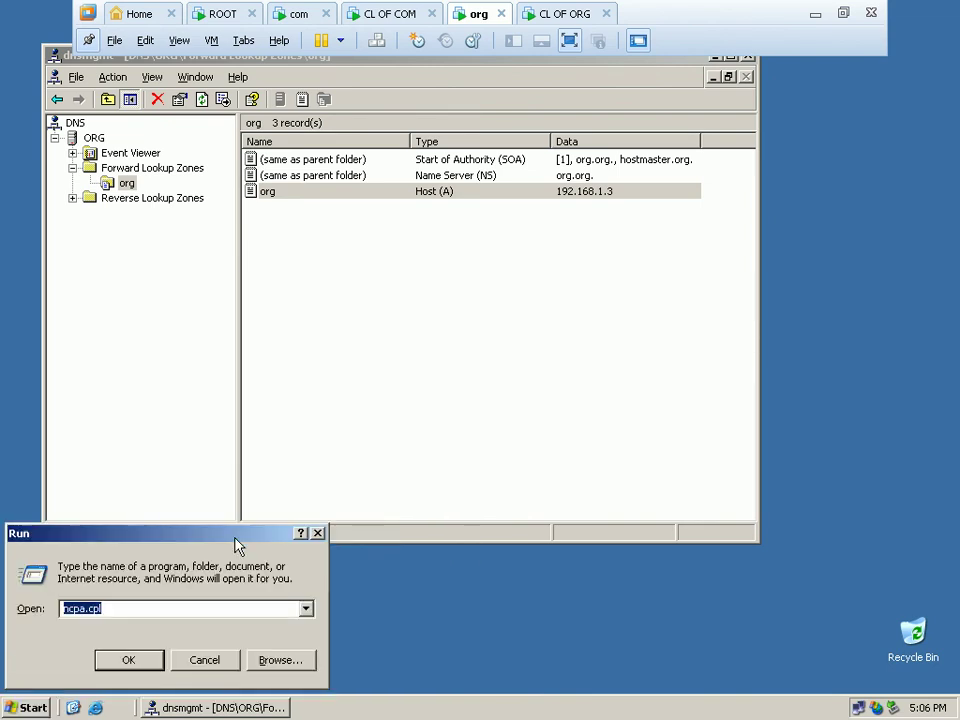
pyautogui.write('cmd')
pyautogui.press('Return')
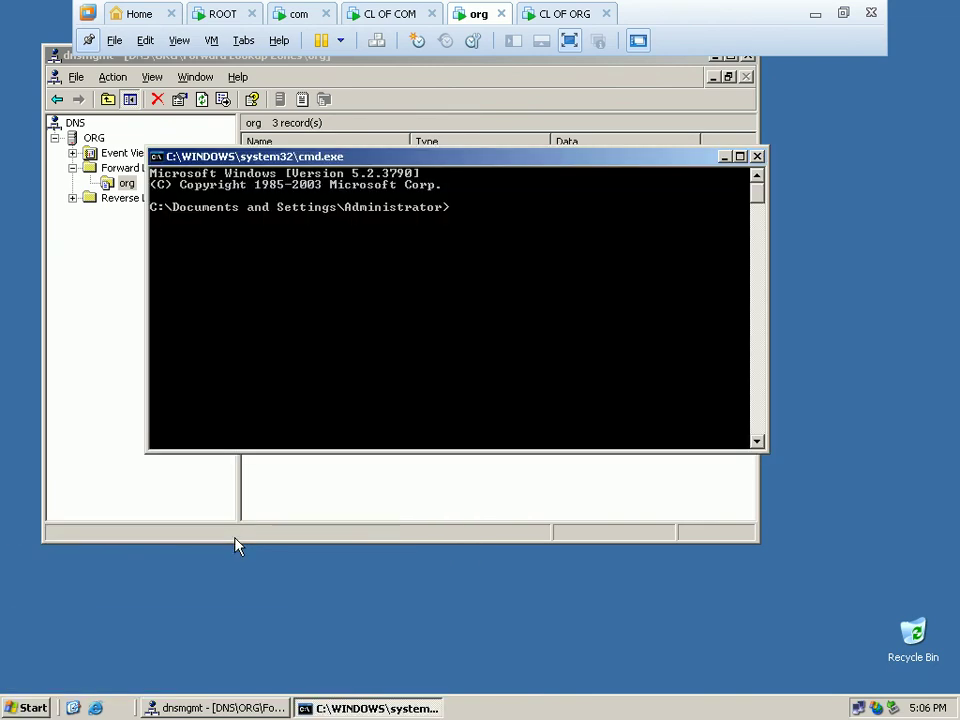
pyautogui.write('ping 192.168.1.1')
pyautogui.press('Return')
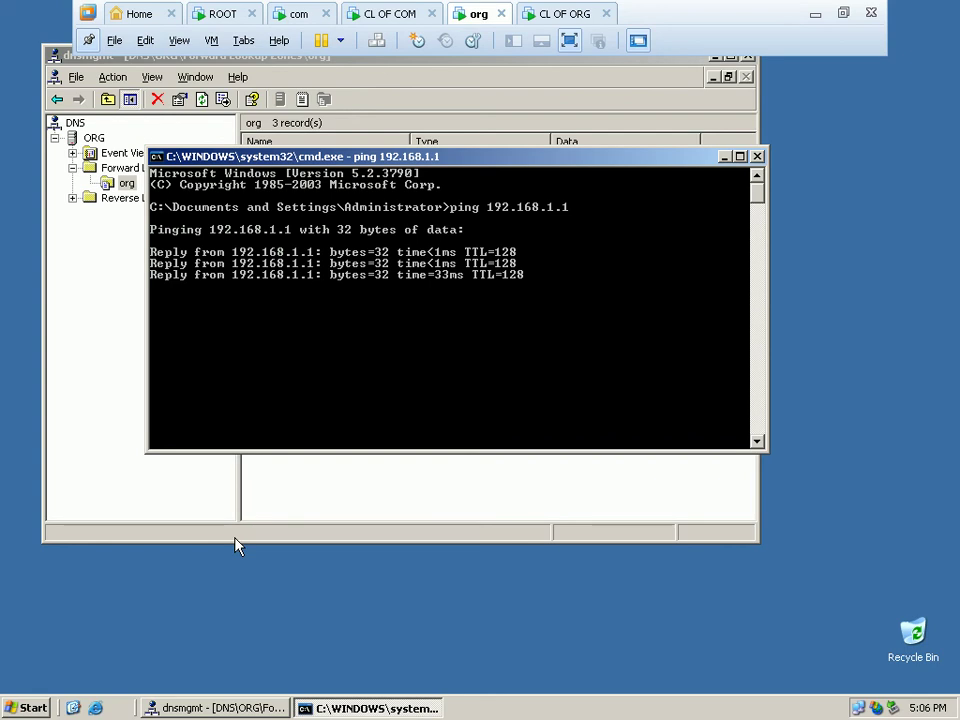
# Ping 'root.' by name, close the command prompt and reposition the DNS console.
pyautogui.press('Up')
pyautogui.press('BackSpace')
pyautogui.press('BackSpace')
pyautogui.press('BackSpace')
pyautogui.press('BackSpace')
pyautogui.write('root')
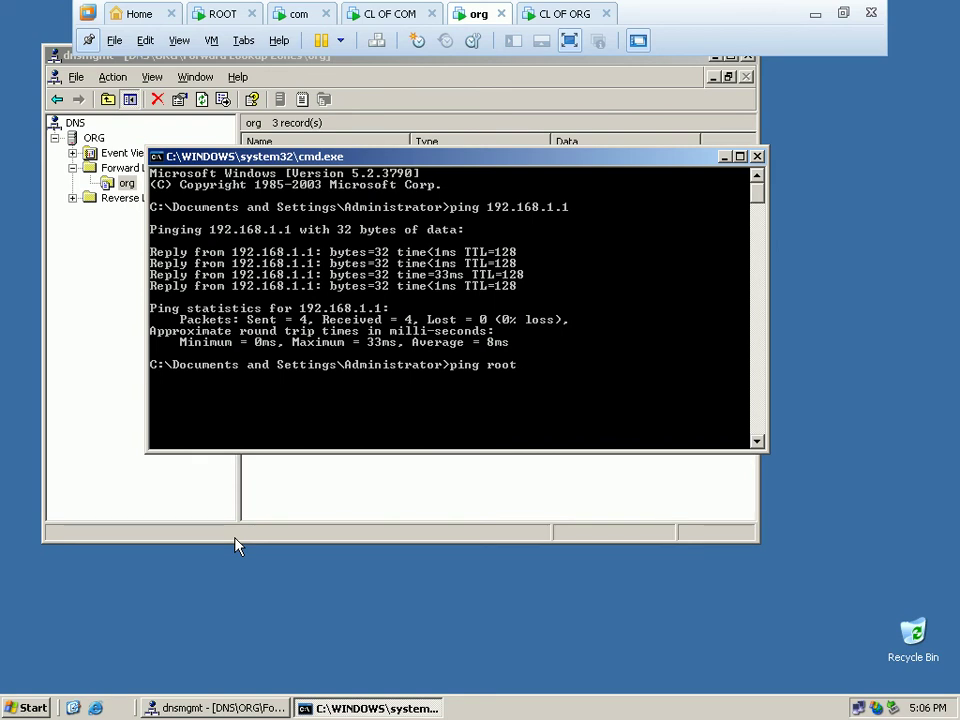
pyautogui.write('.')
pyautogui.press('Return')
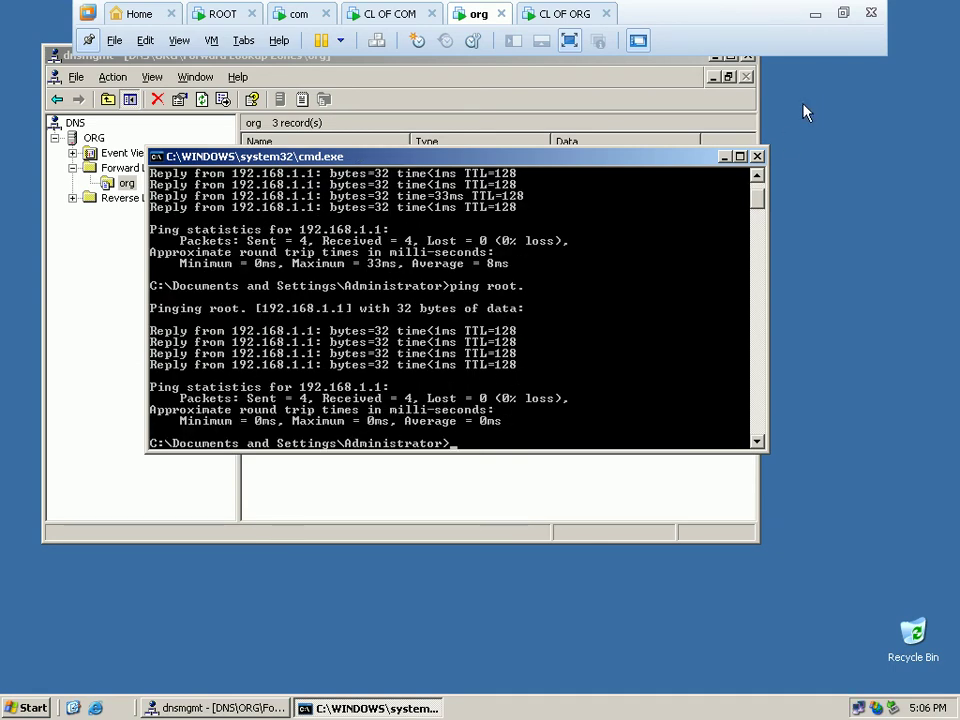
pyautogui.click(758, 157)
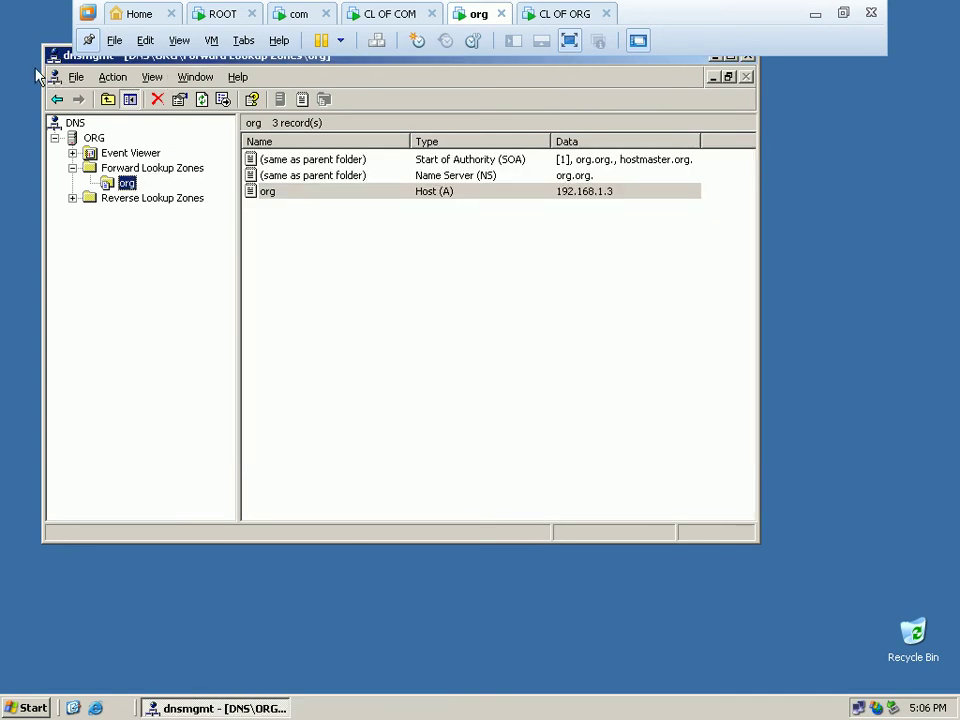
pyautogui.moveTo(50, 58); pyautogui.dragTo(93, 120)
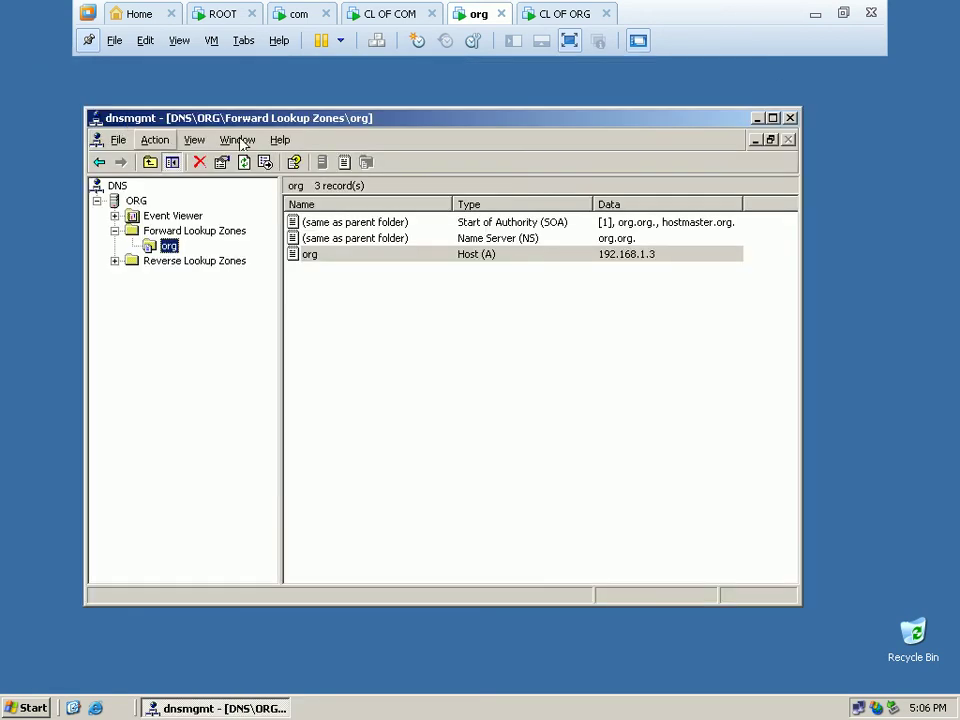
# Close the org DNS console, switch to the ROOT VM, dismiss AutoPlay and restore its DNS console.
pyautogui.click(790, 118)
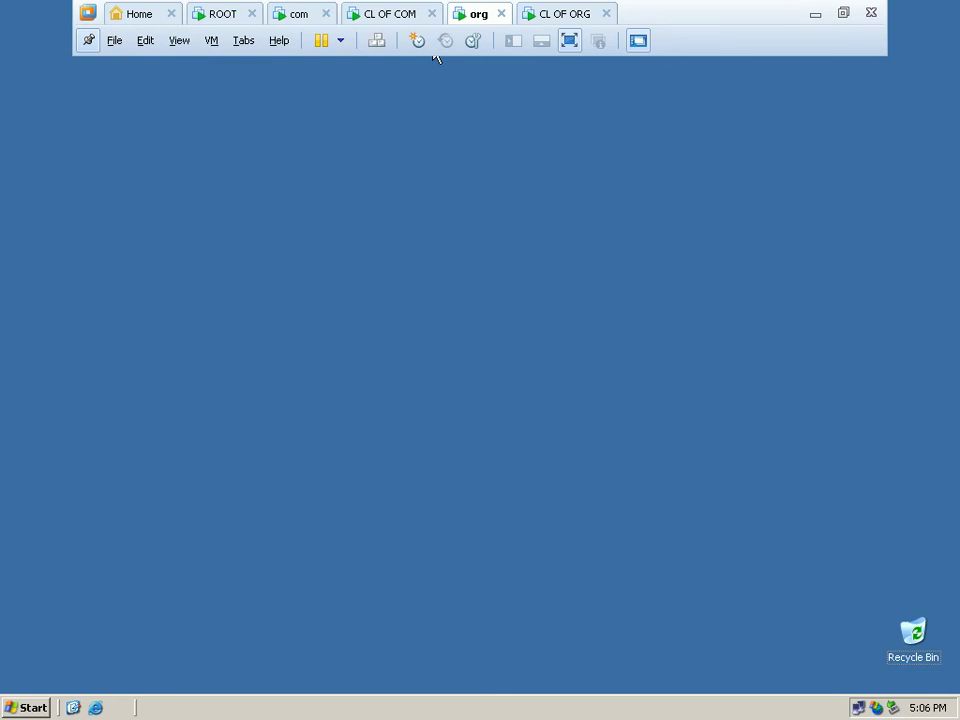
pyautogui.click(222, 13)
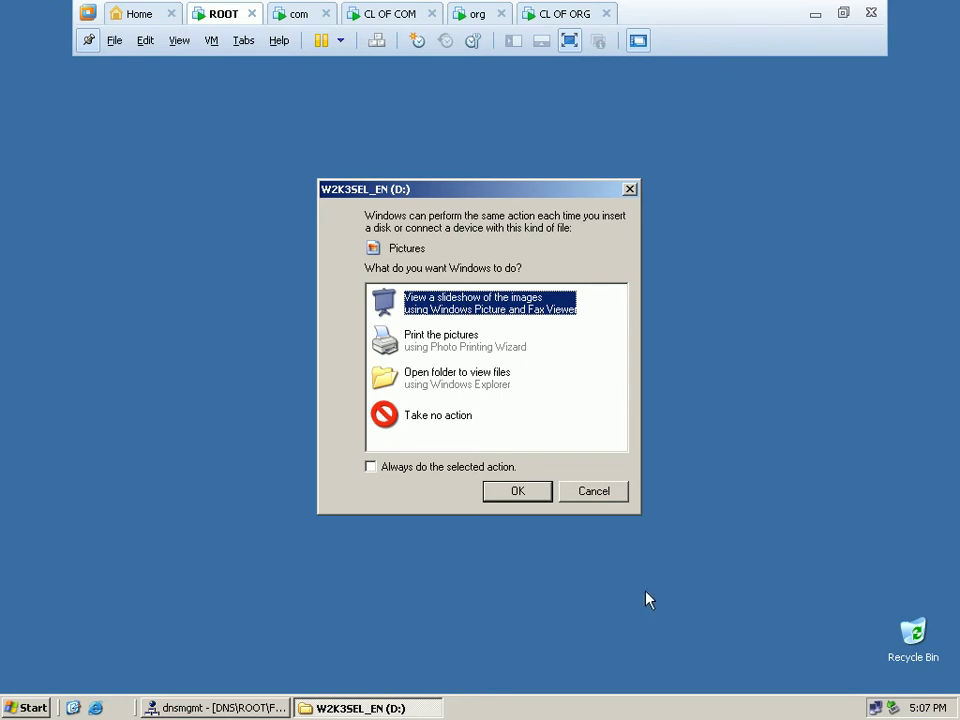
pyautogui.click(594, 493)
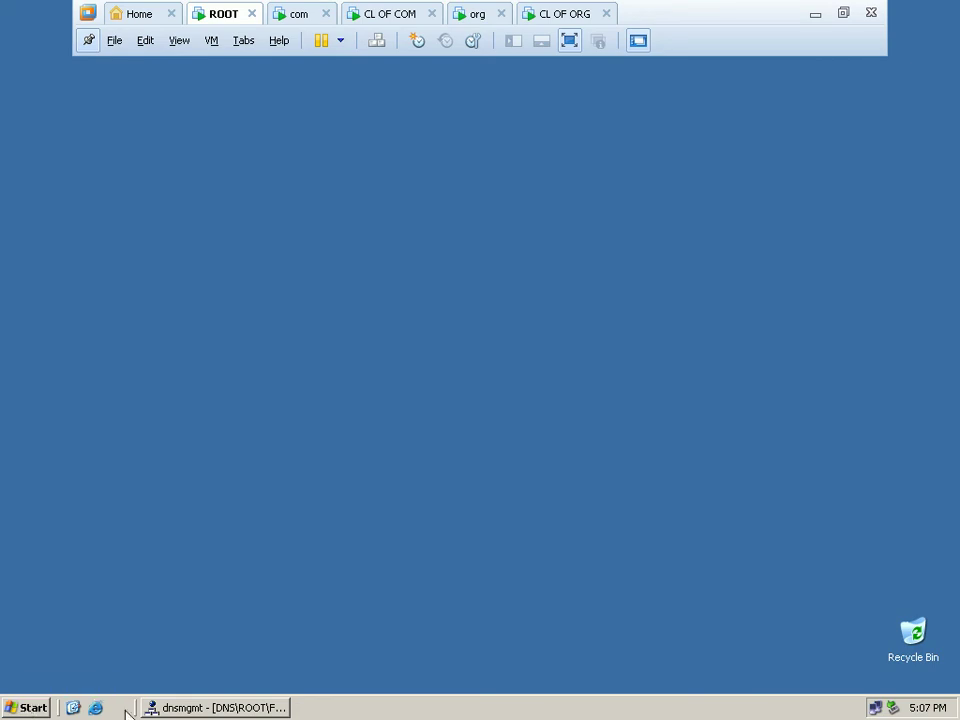
pyautogui.click(184, 708)
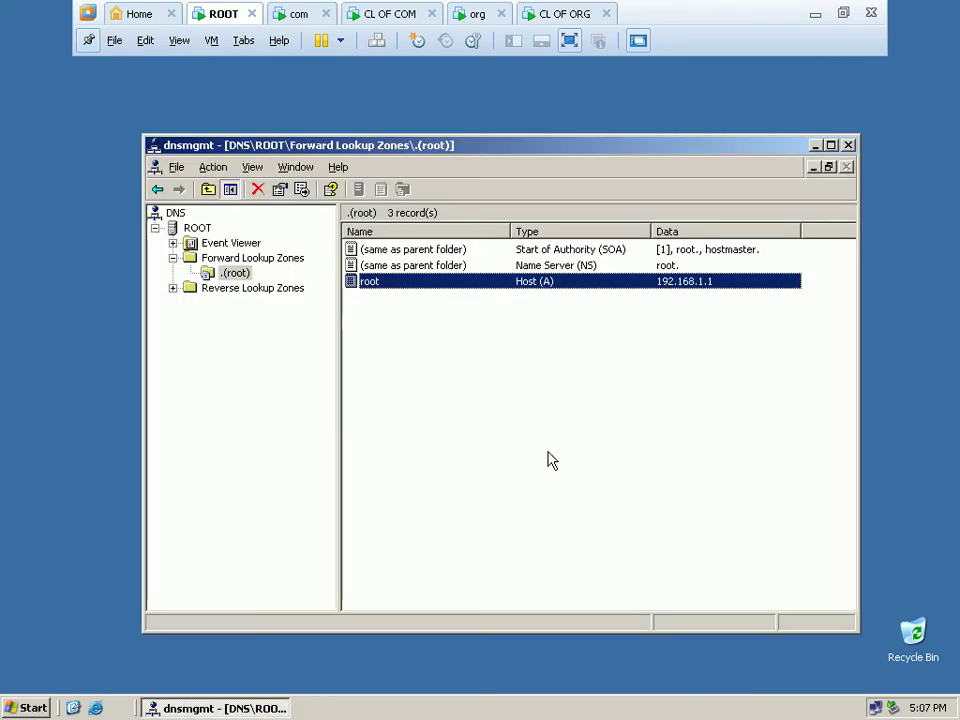
# Start a New Delegation for domain 'com' from the .(root) zone, then switch to the com VM.
pyautogui.rightClick(454, 379)
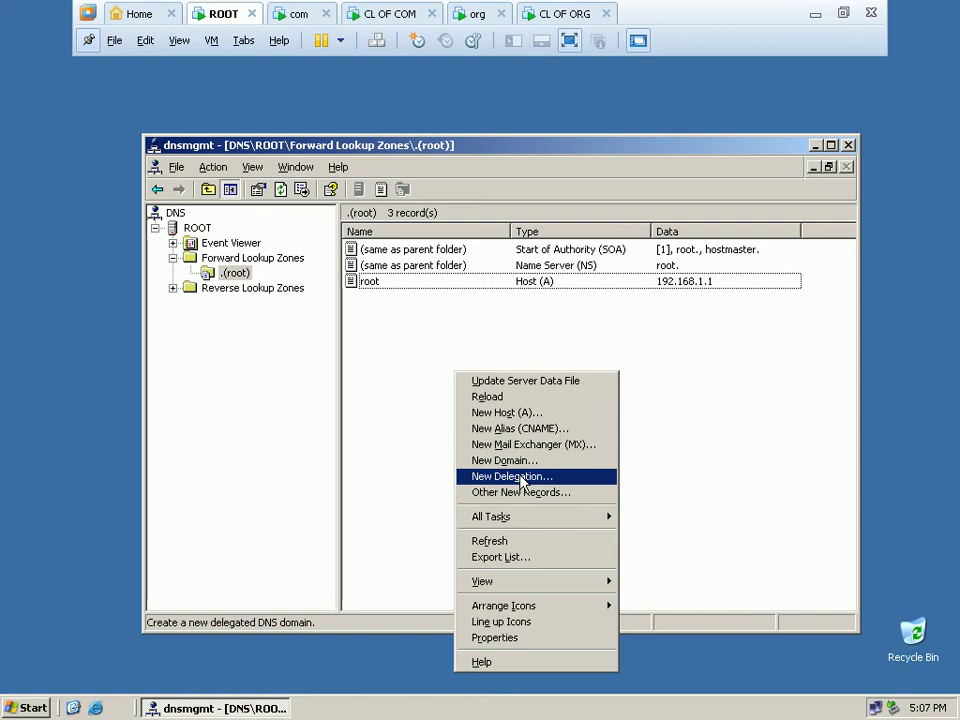
pyautogui.click(522, 480)
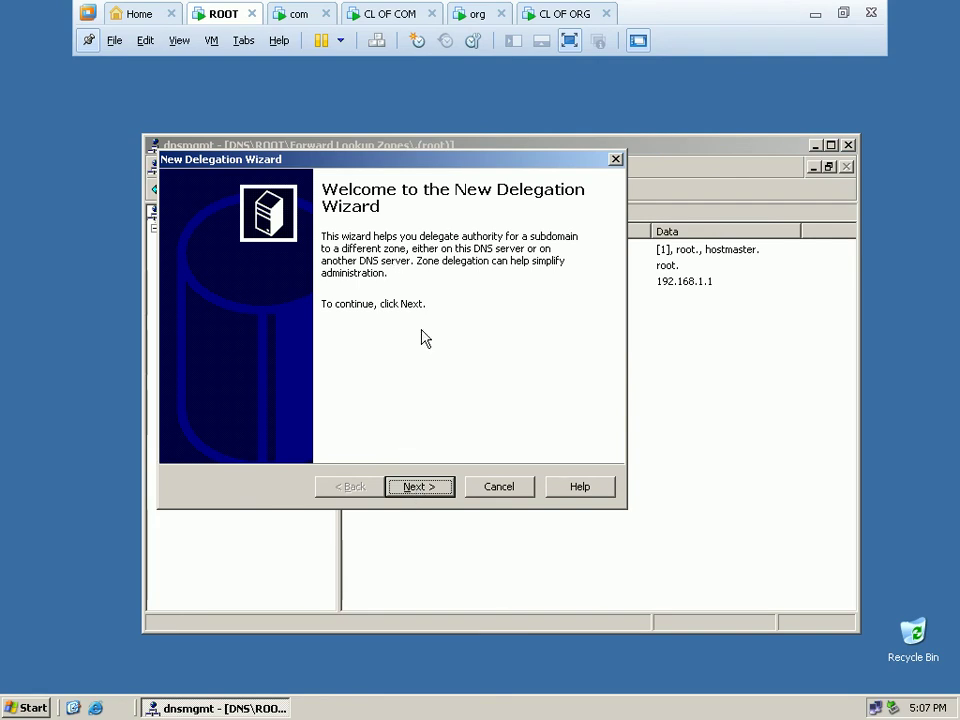
pyautogui.click(420, 486)
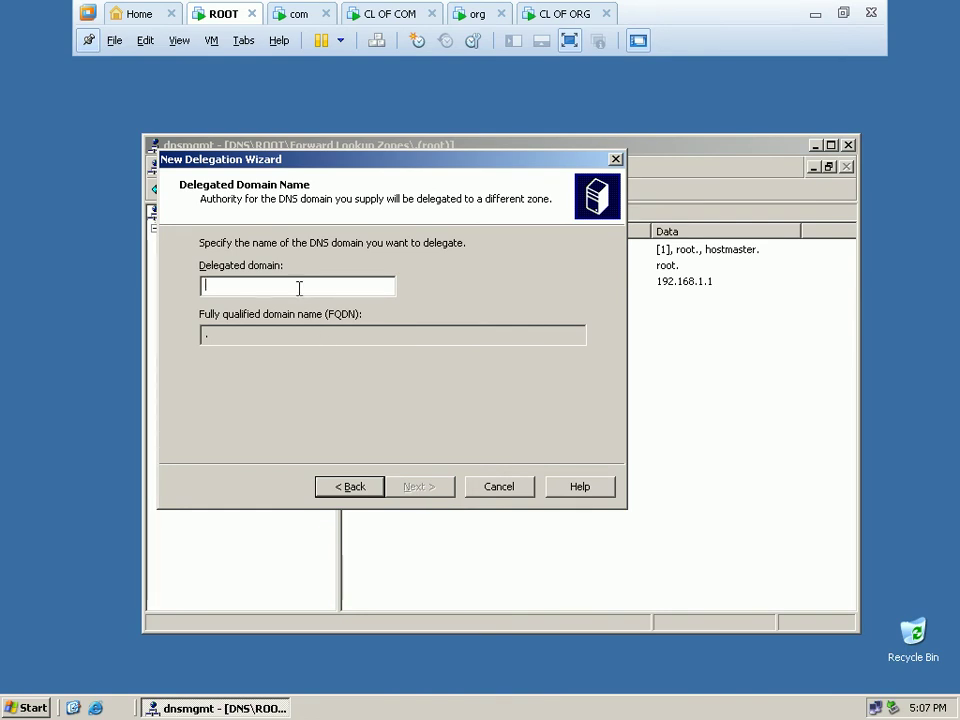
pyautogui.write('com')
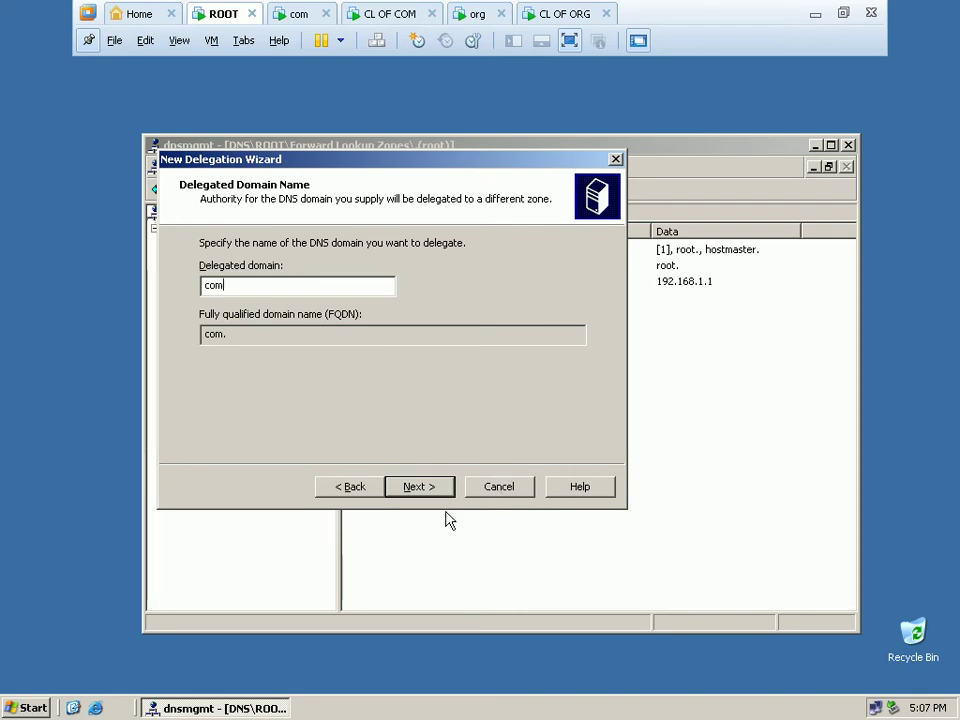
pyautogui.click(417, 488)
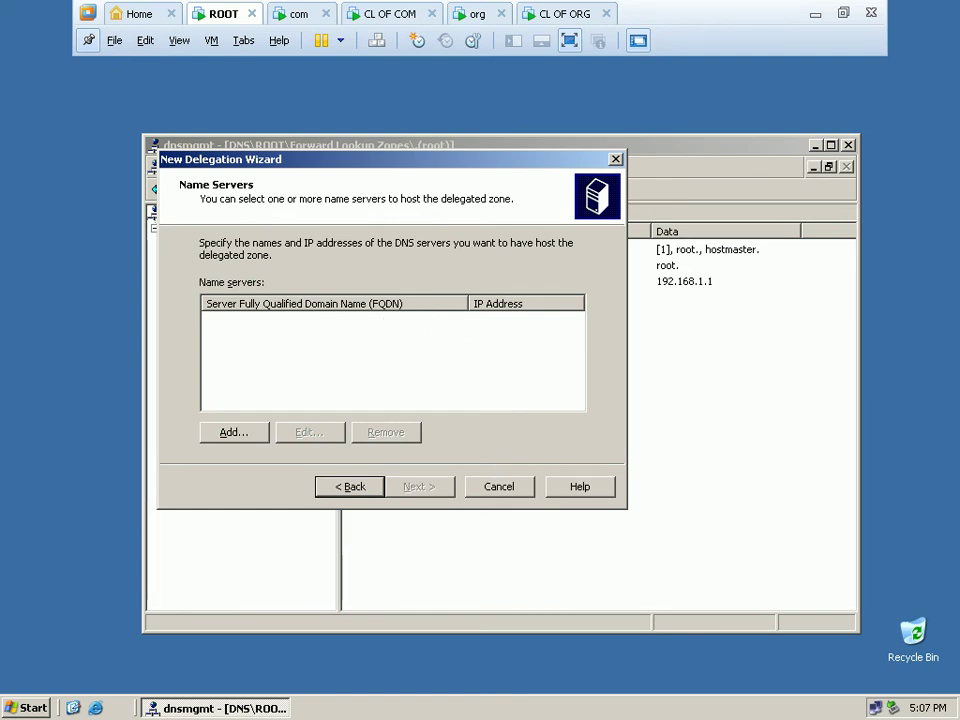
pyautogui.hotkey('ctrl', 'Tab')
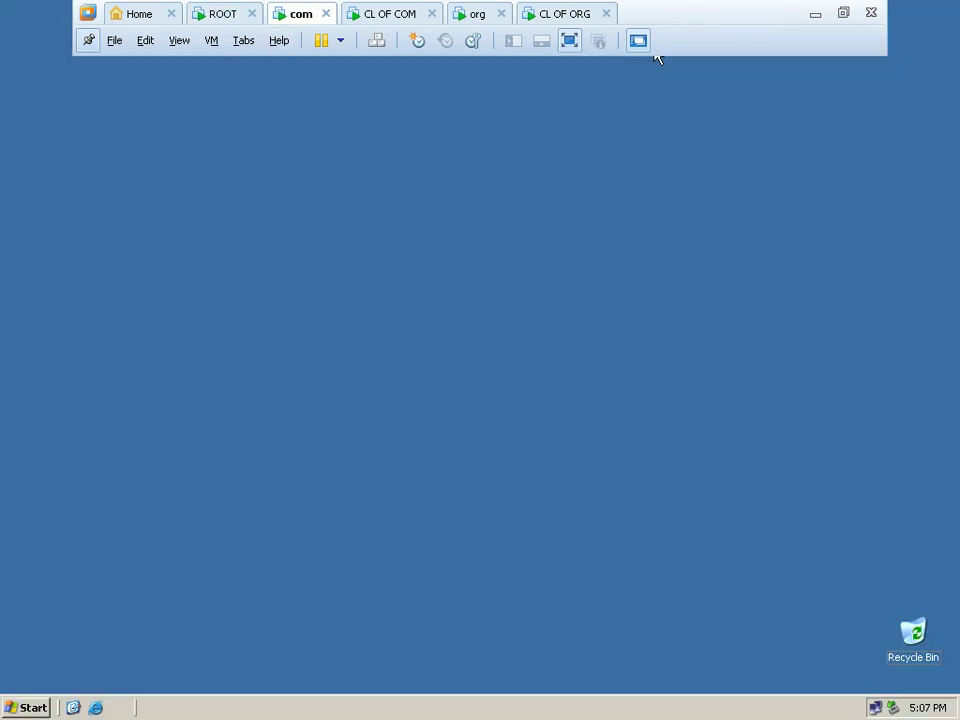
# Open My Computer's System Properties and select the full computer name com.com.
pyautogui.click(27, 709)
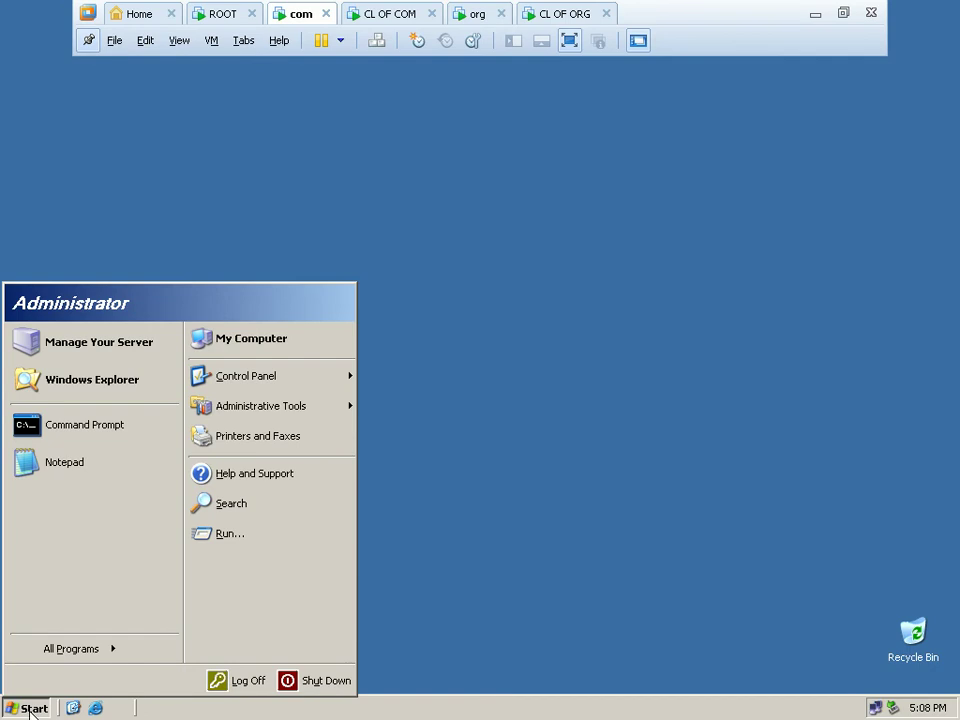
pyautogui.rightClick(316, 340)
pyautogui.click(366, 494)
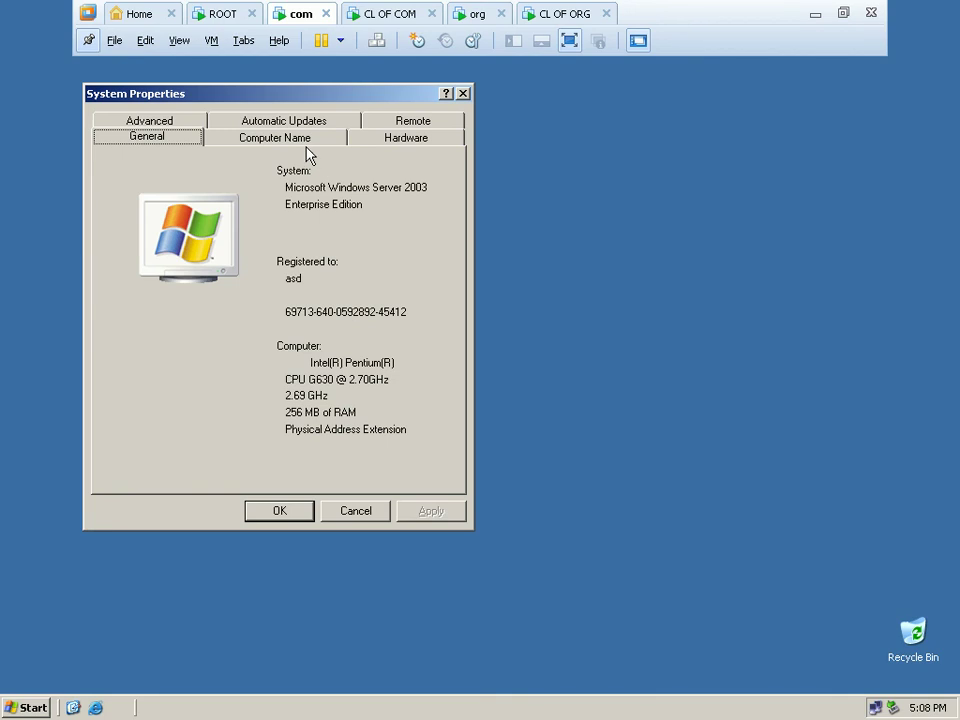
pyautogui.click(306, 141)
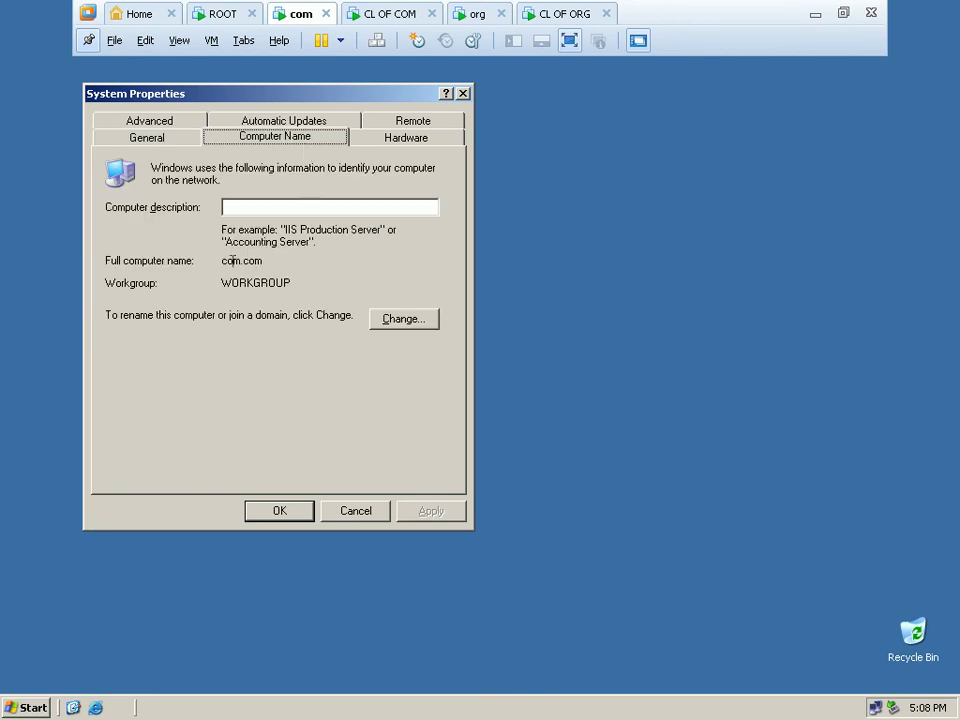
pyautogui.moveTo(222, 260); pyautogui.dragTo(269, 264)
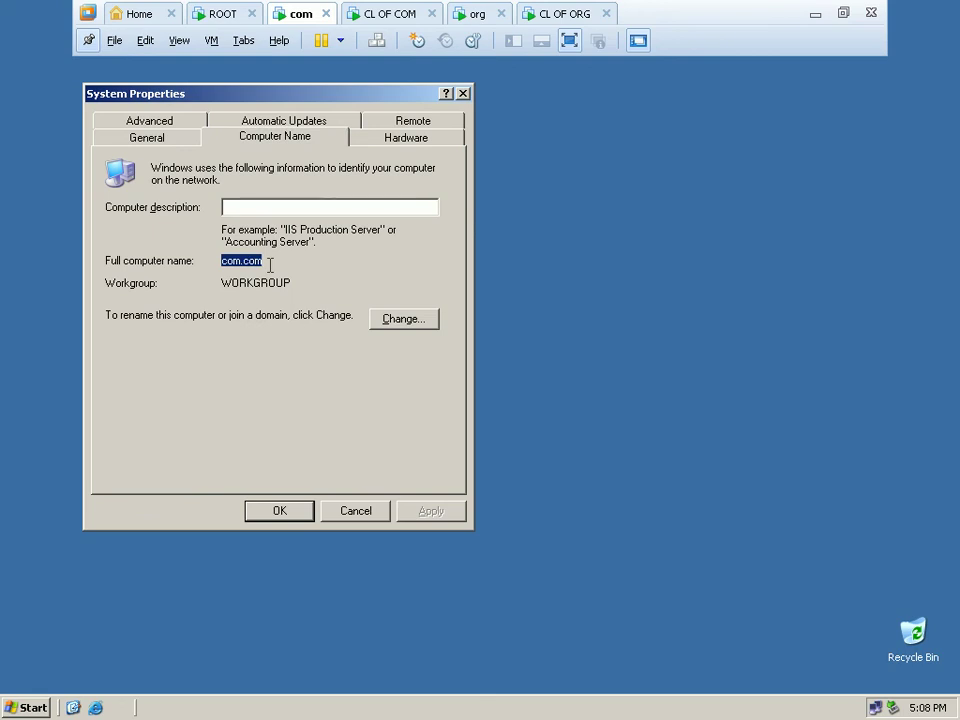
pyautogui.moveTo(269, 264)
pyautogui.mouseDown()
pyautogui.moveTo(315, 313)
pyautogui.moveTo(240, 270)
pyautogui.moveTo(285, 272)
pyautogui.mouseUp()
# Add name server com.com at 192.168.1.2 and finish the com delegation wizard.
pyautogui.click(222, 14)
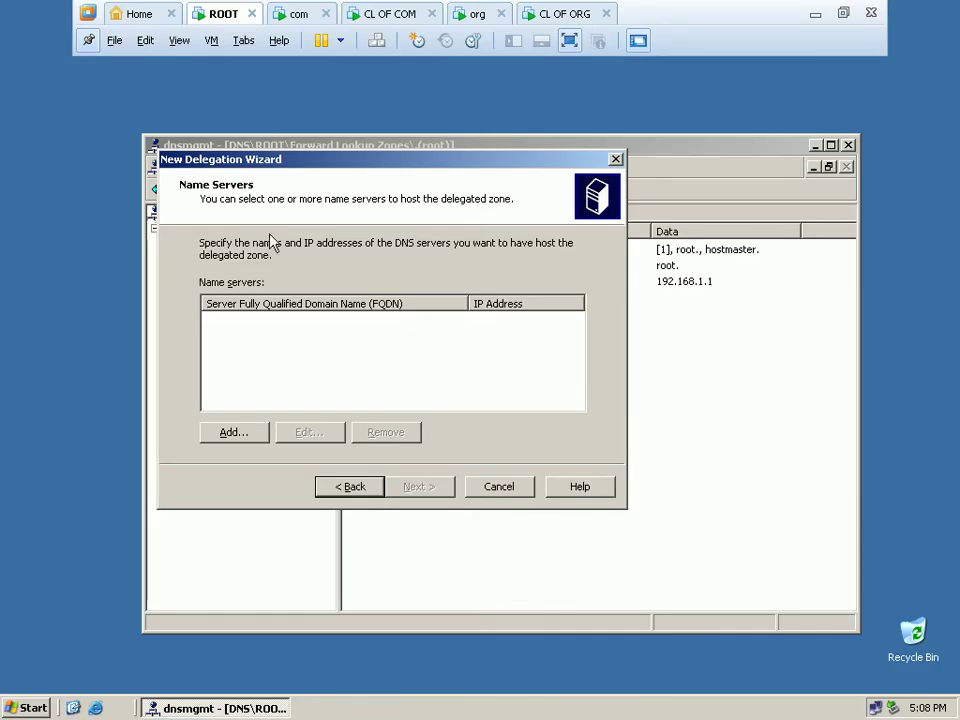
pyautogui.click(230, 437)
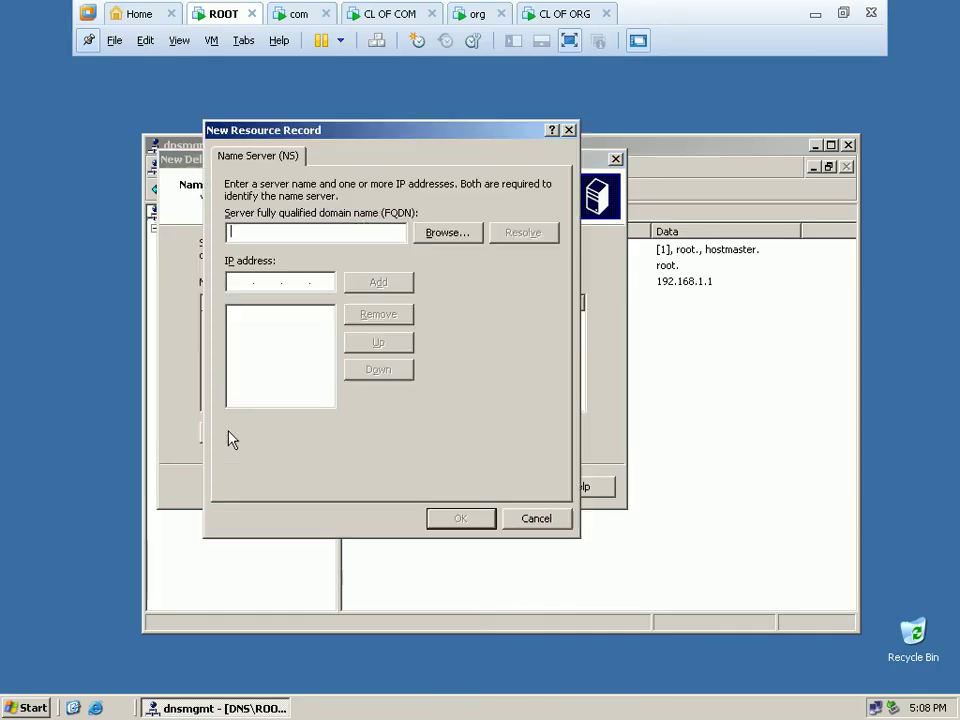
pyautogui.write('c')
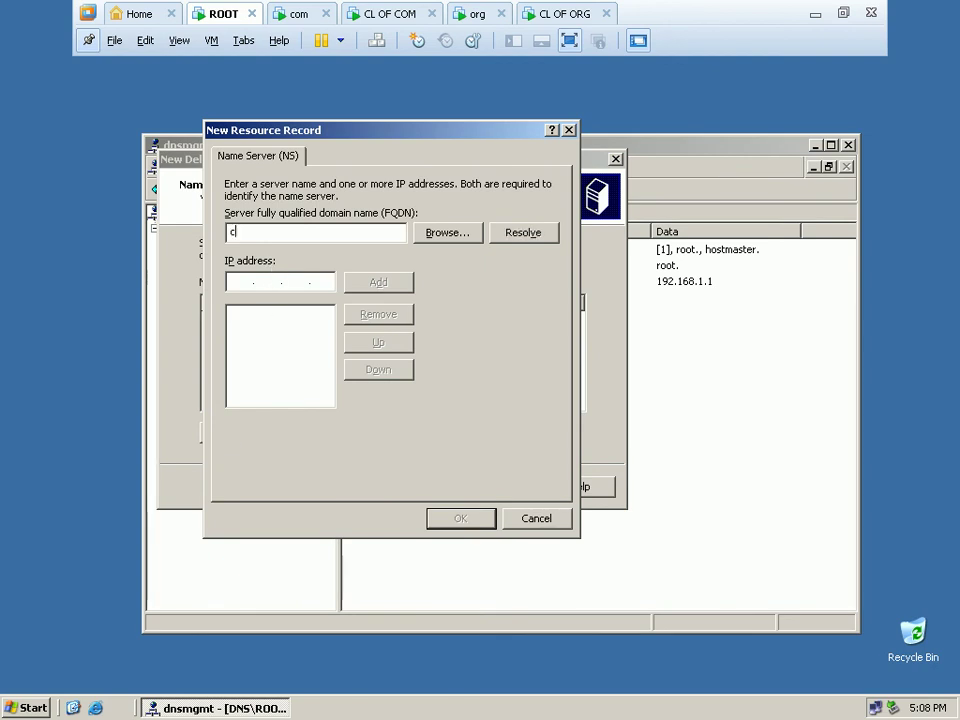
pyautogui.write('om.com')
pyautogui.click(244, 282)
pyautogui.write('192 .168 .1 .2')
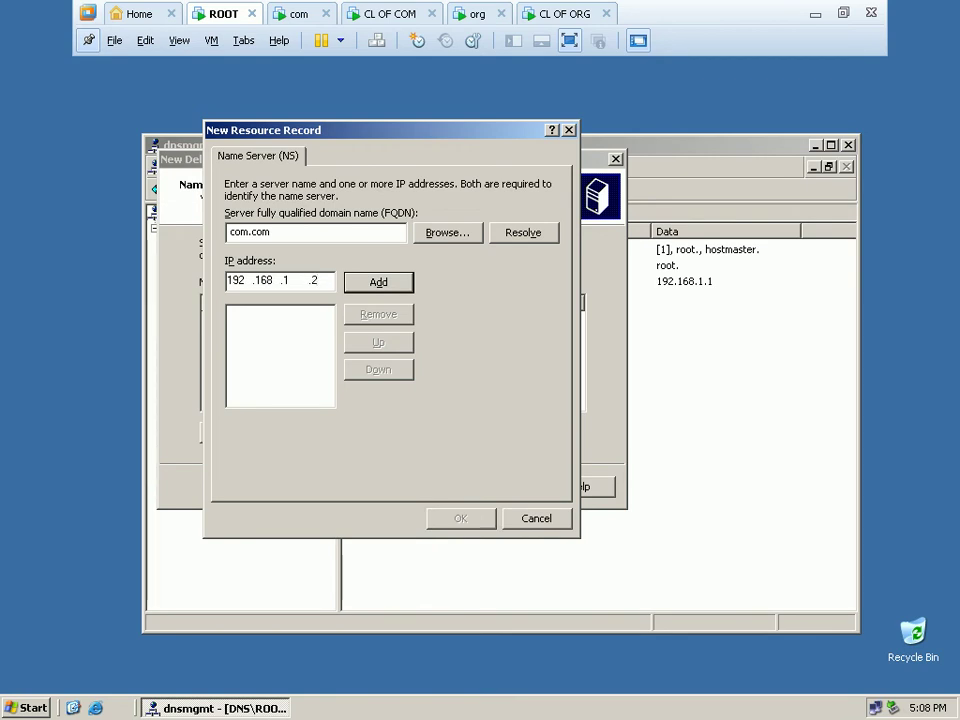
pyautogui.click(370, 284)
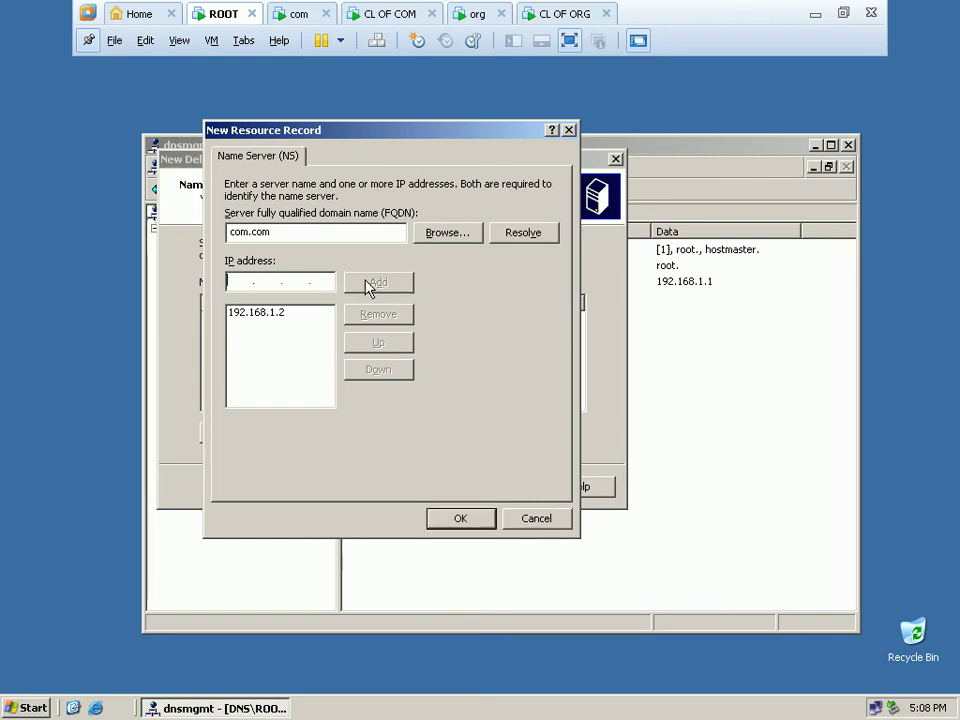
pyautogui.click(452, 524)
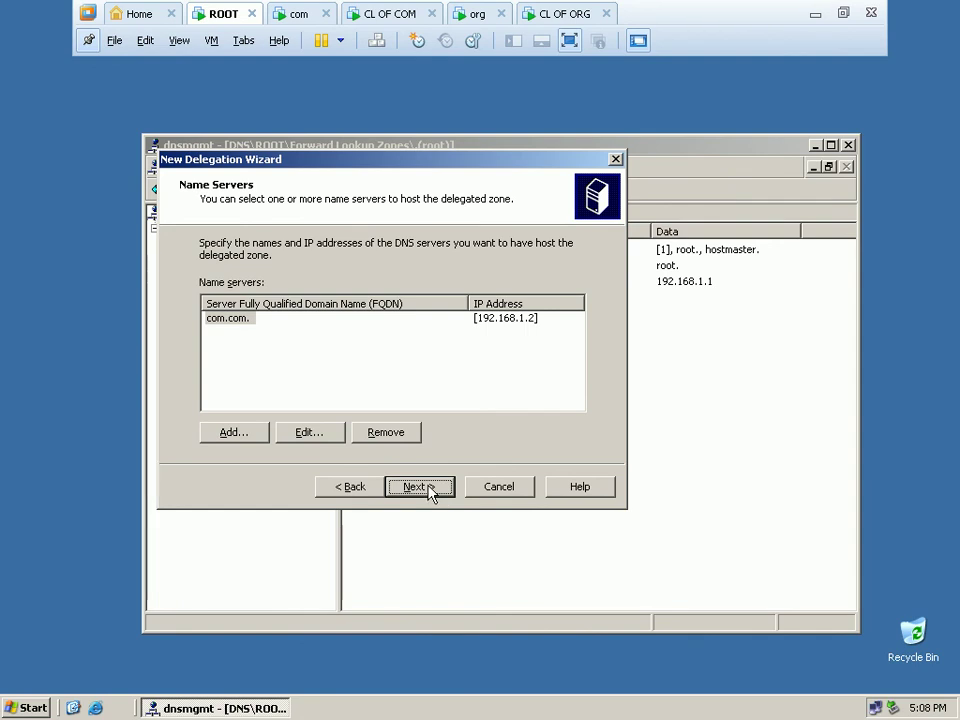
pyautogui.click(420, 487)
pyautogui.click(426, 488)
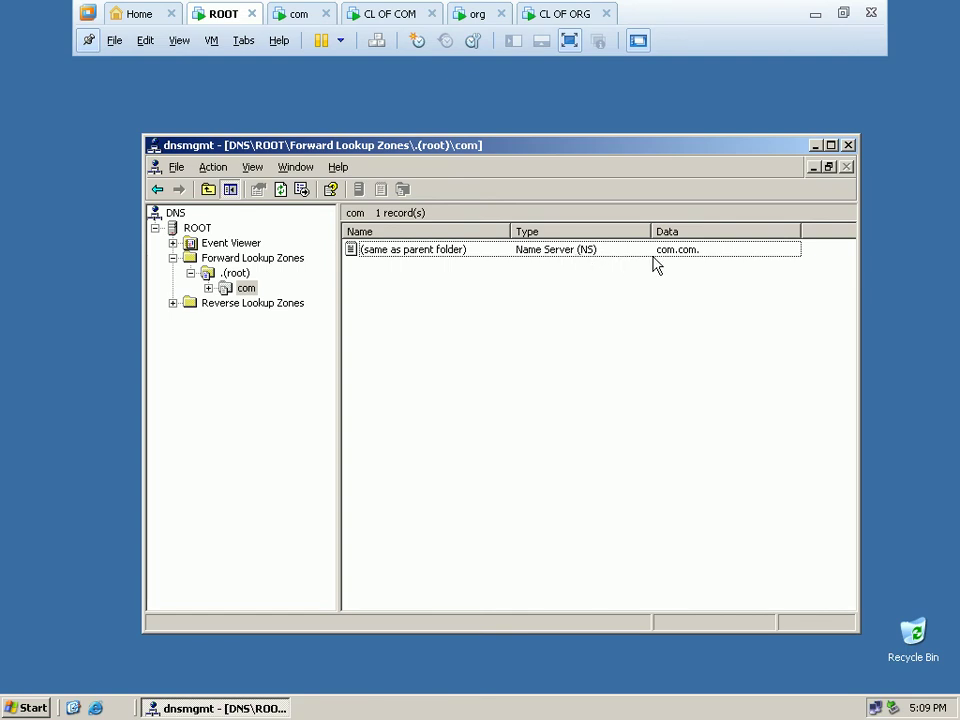
# Inspect the com delegation's NS record properties without changes, then select the .(root) zone.
pyautogui.doubleClick(591, 258)
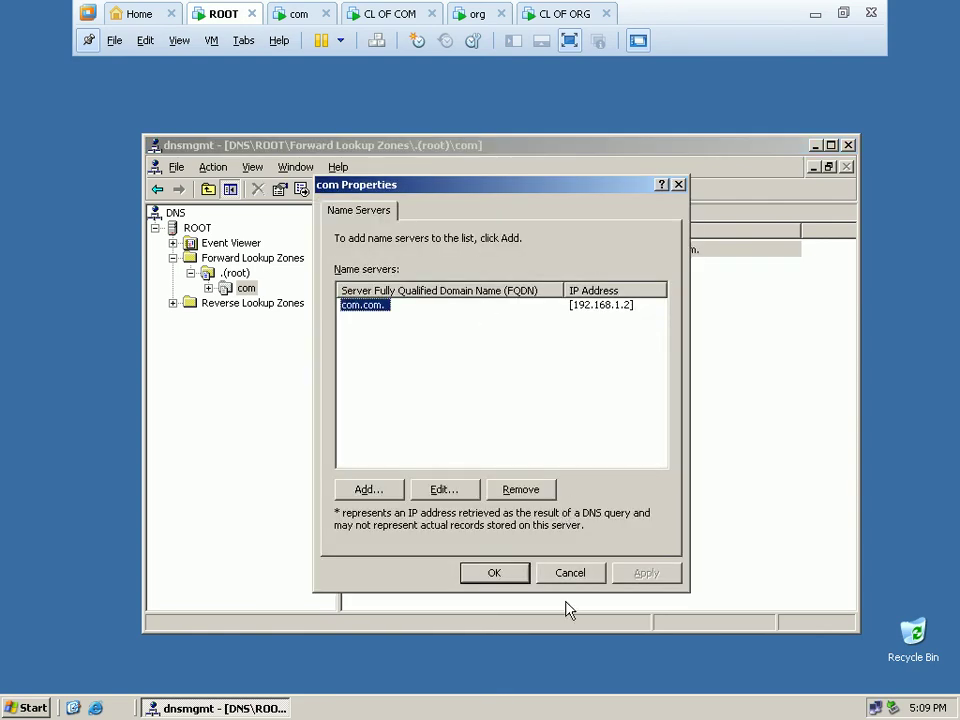
pyautogui.click(589, 574)
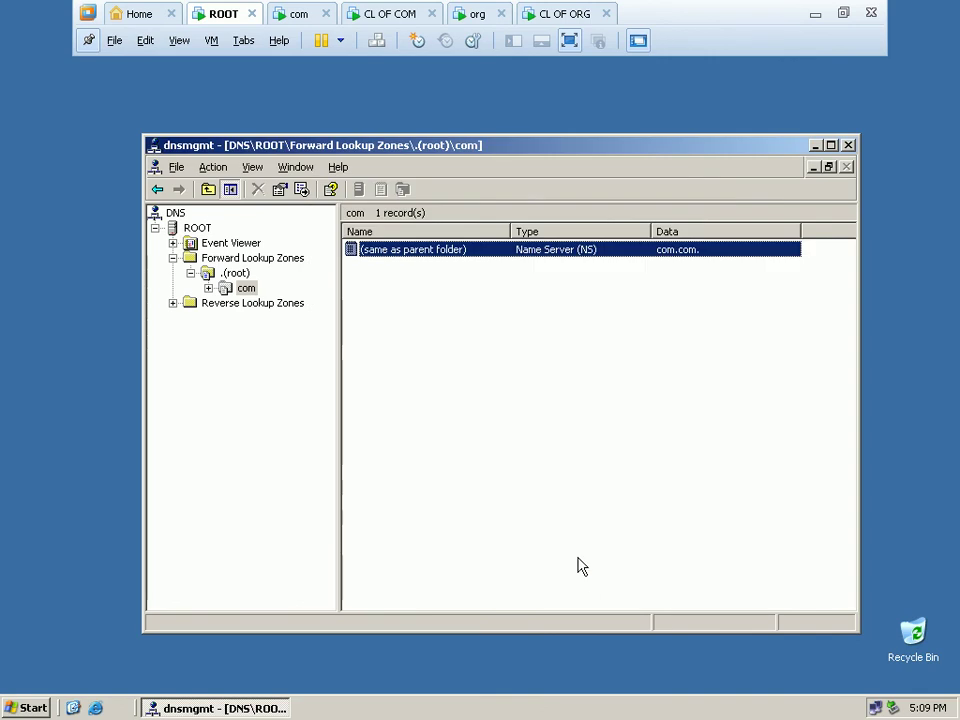
pyautogui.click(238, 273)
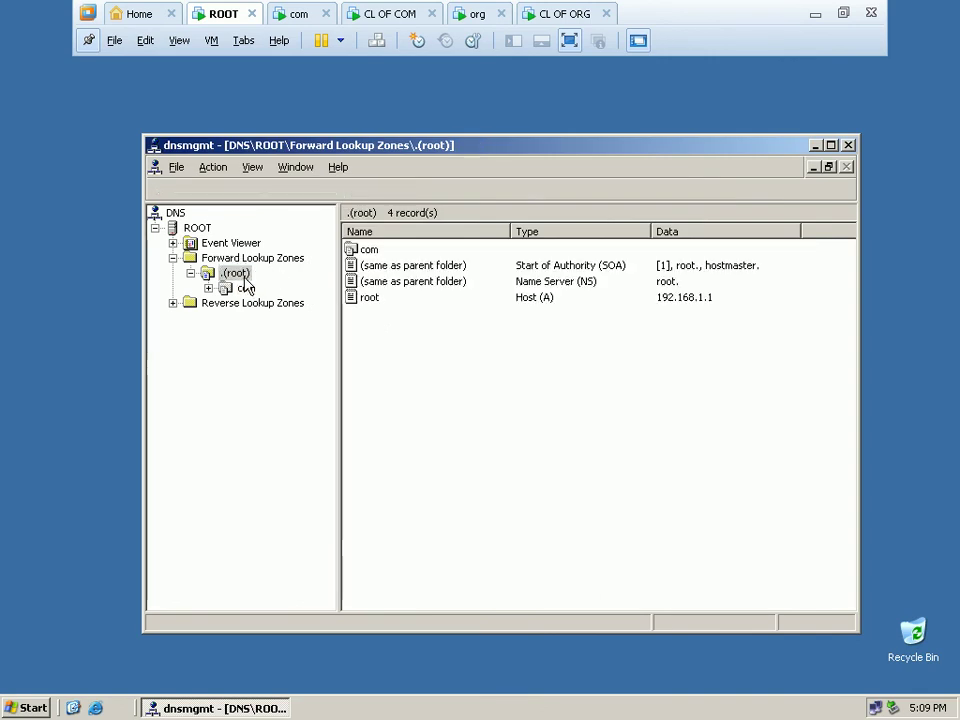
# Begin a new delegation of org from .(root), open a name server entry, then switch to the org VM.
pyautogui.rightClick(471, 386)
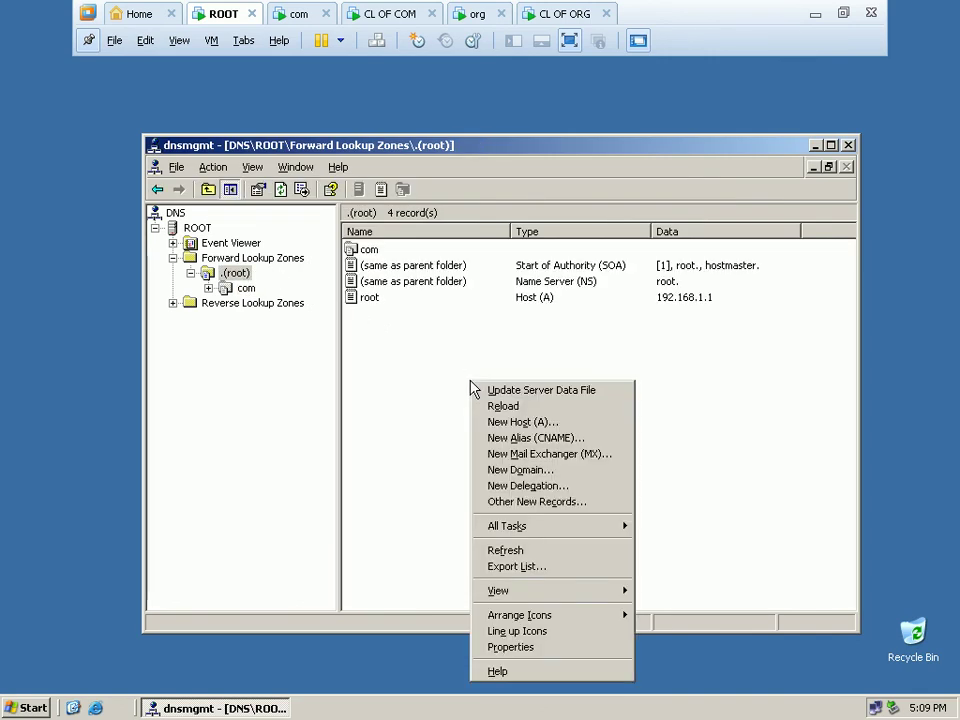
pyautogui.click(553, 495)
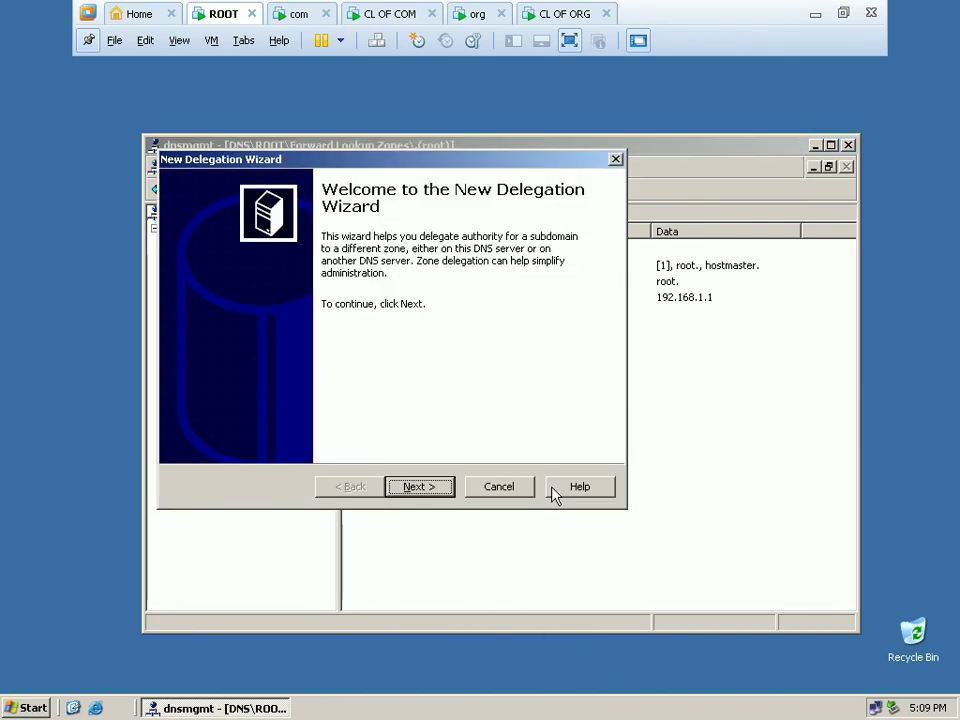
pyautogui.click(435, 489)
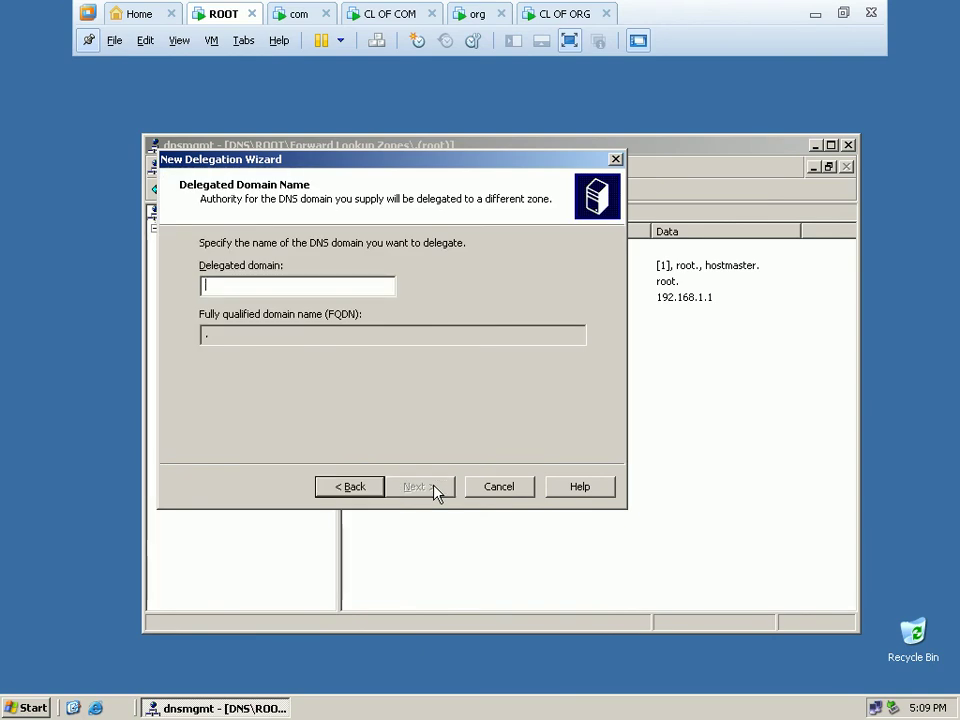
pyautogui.write('o')
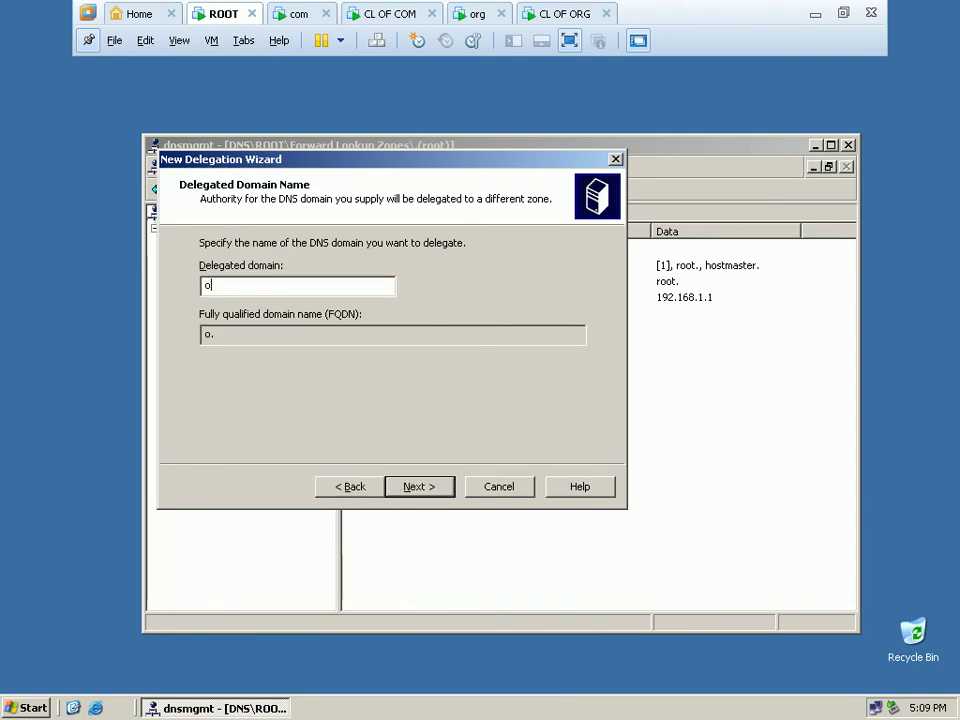
pyautogui.write('rg')
pyautogui.click(415, 487)
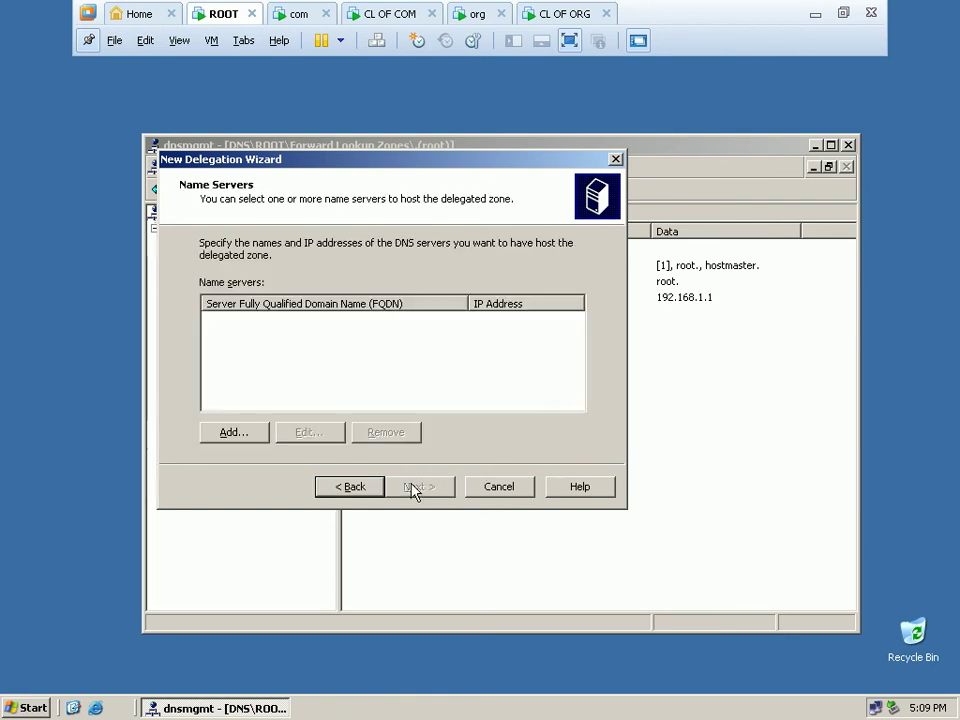
pyautogui.click(240, 435)
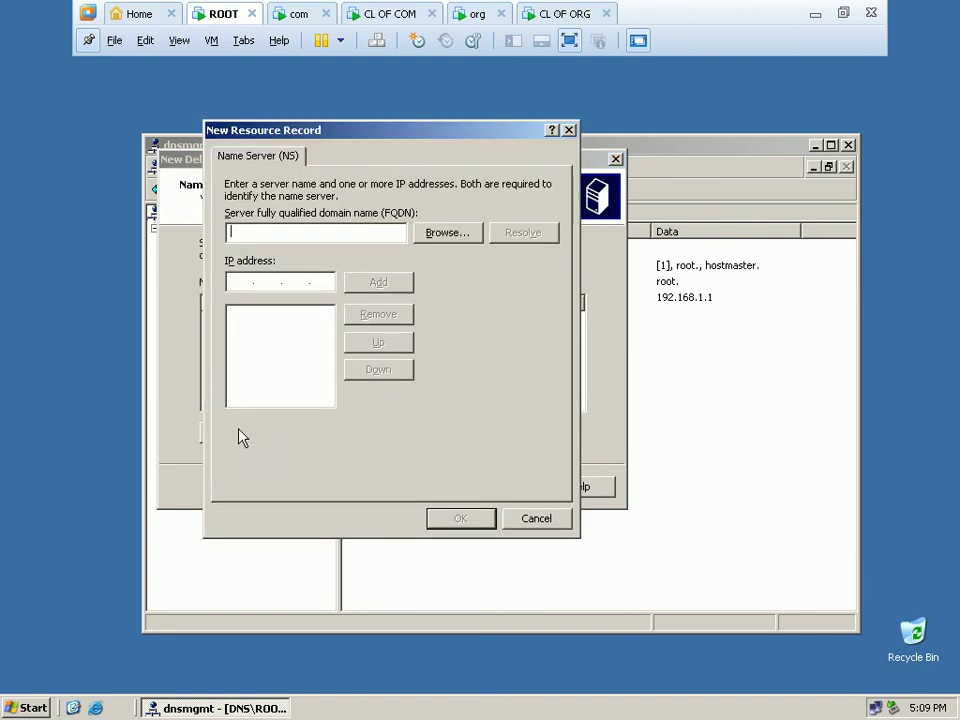
pyautogui.click(477, 14)
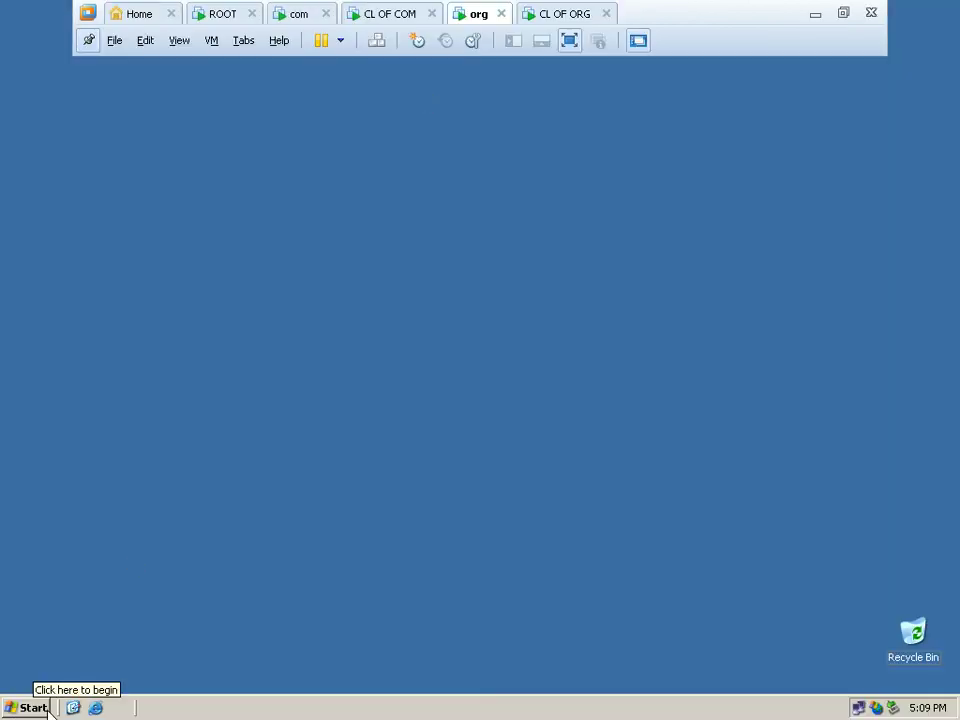
# Confirm in System Properties that the org server's full computer name is org.org, then return to ROOT.
pyautogui.click(21, 706)
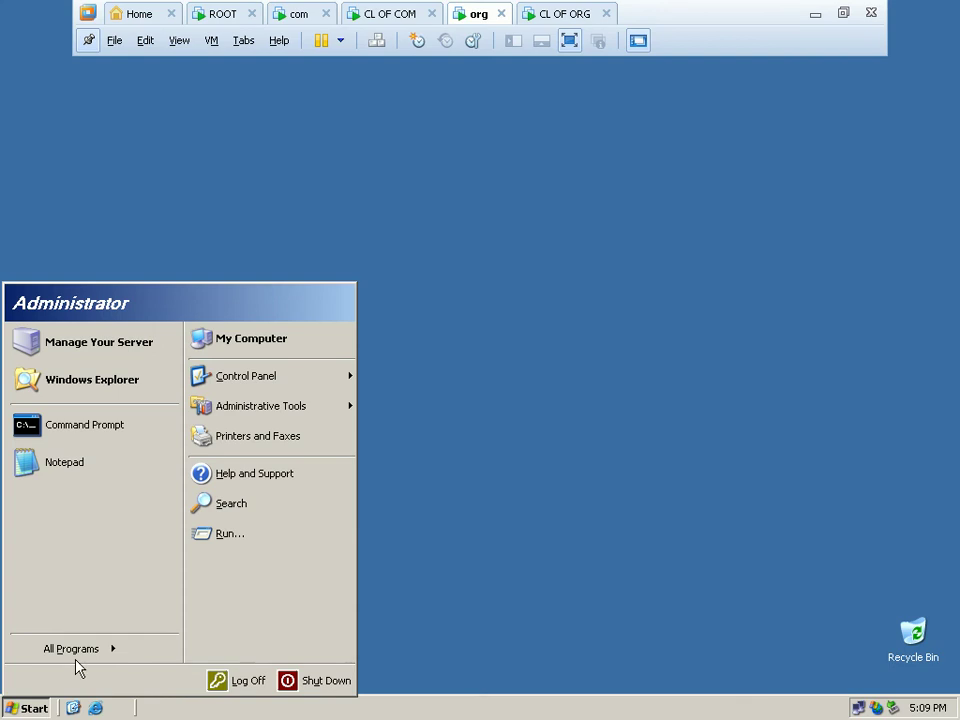
pyautogui.rightClick(307, 350)
pyautogui.click(372, 512)
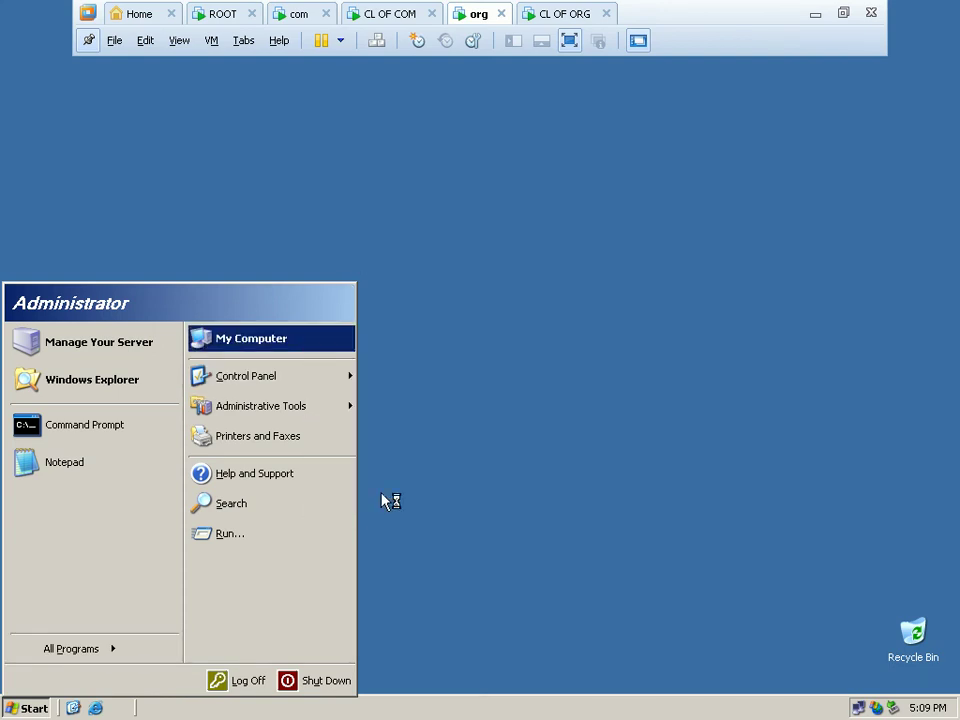
pyautogui.click(392, 222)
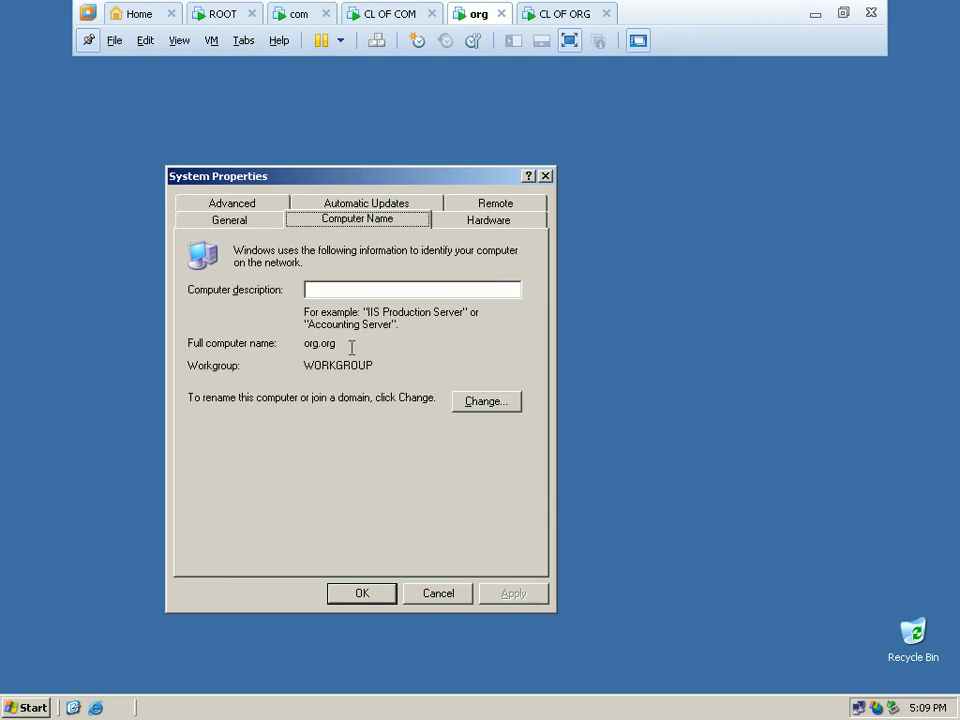
pyautogui.click(222, 14)
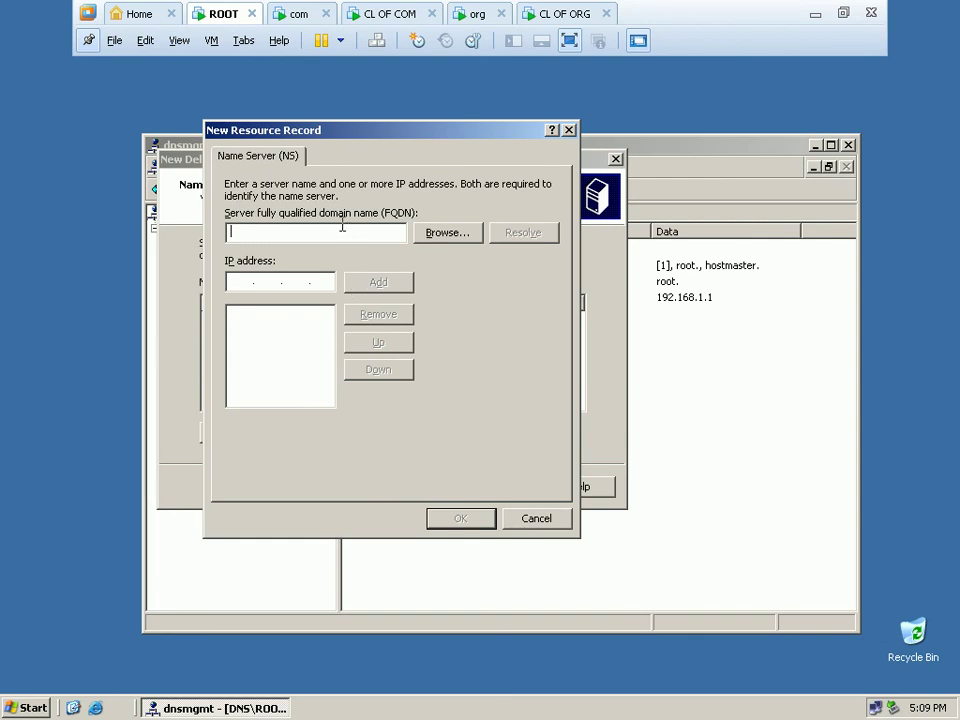
# Enter name server org.org with IP 192.168.1.3, complete the org delegation, and close dnsmgmt.
pyautogui.write('org.org')
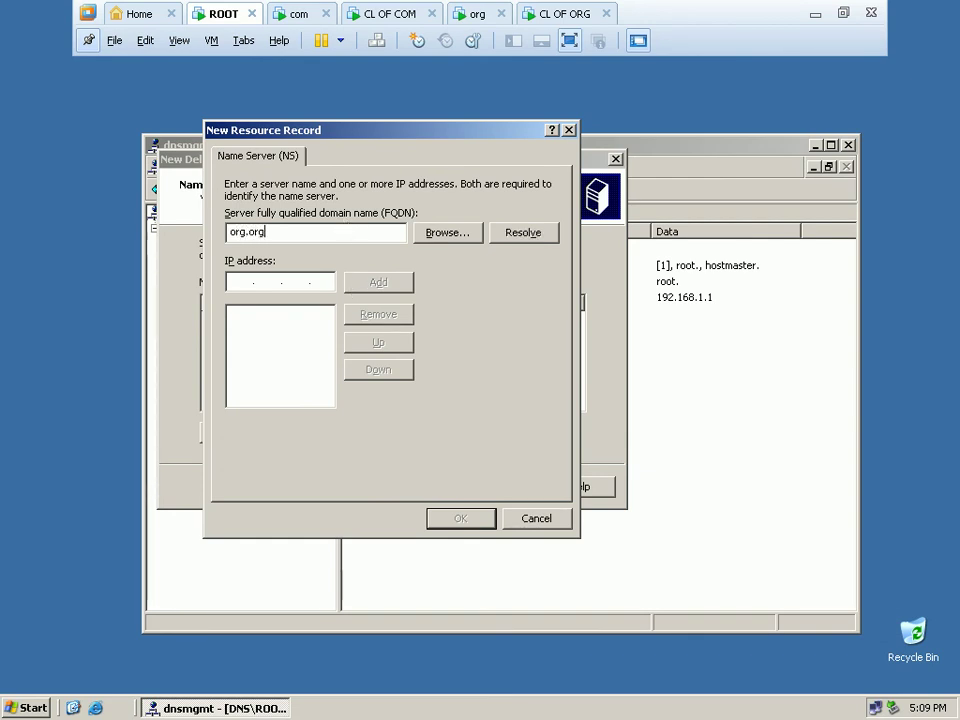
pyautogui.click(236, 281)
pyautogui.write('192 .168 .1 .3')
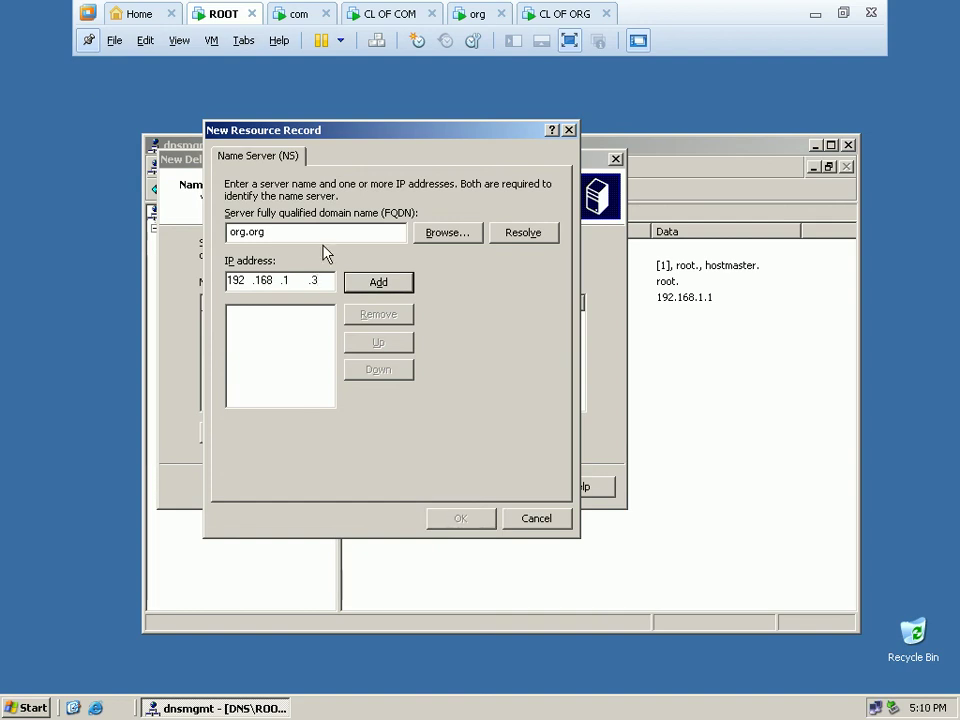
pyautogui.click(381, 283)
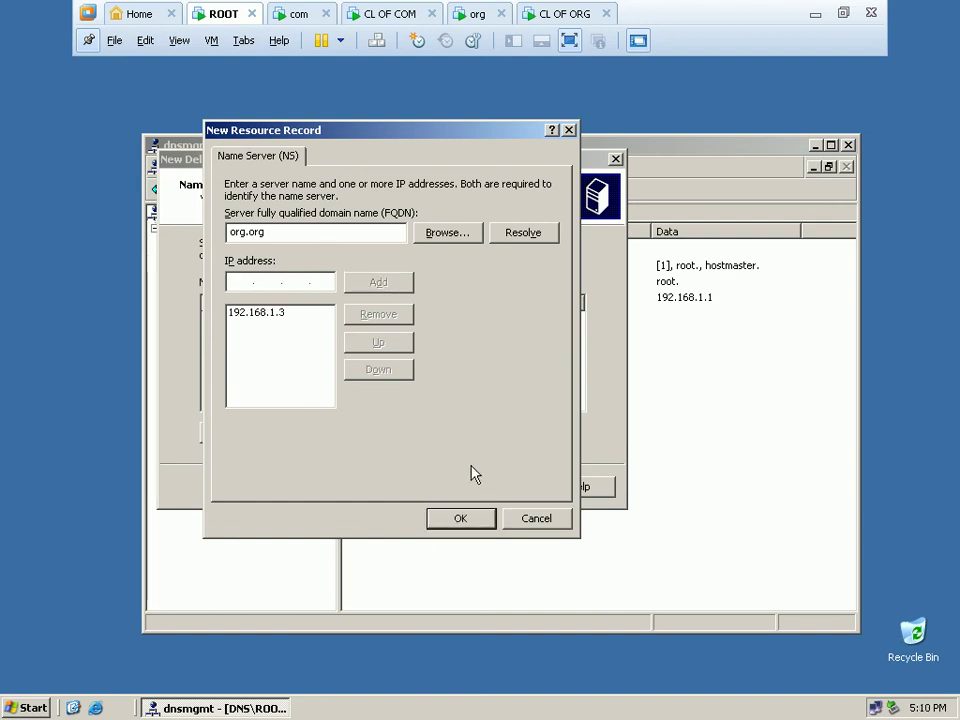
pyautogui.click(478, 530)
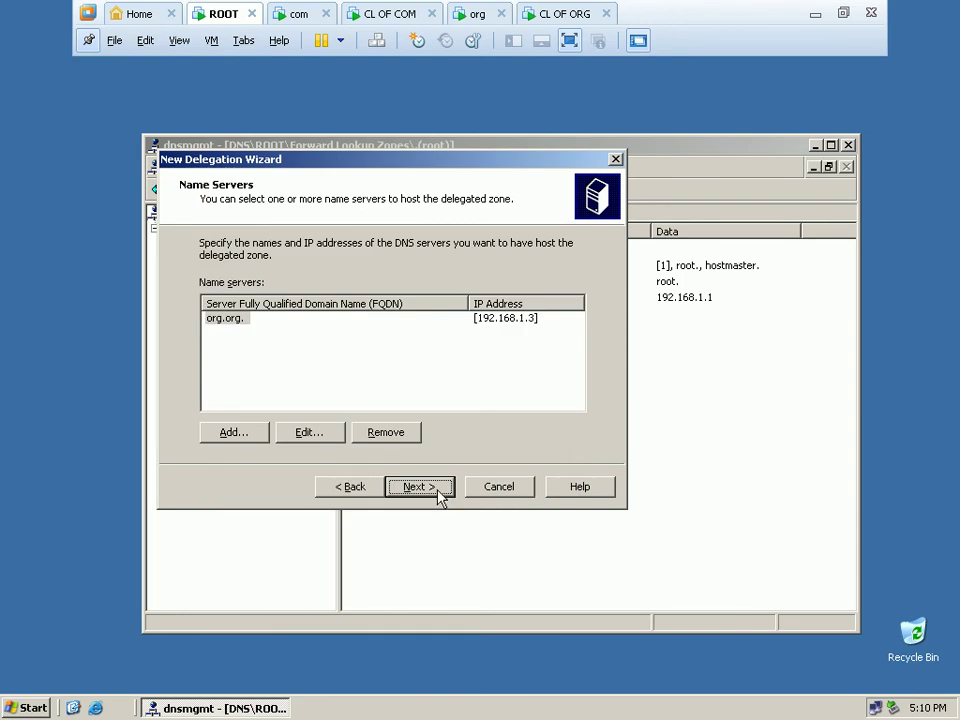
pyautogui.click(438, 497)
pyautogui.click(436, 496)
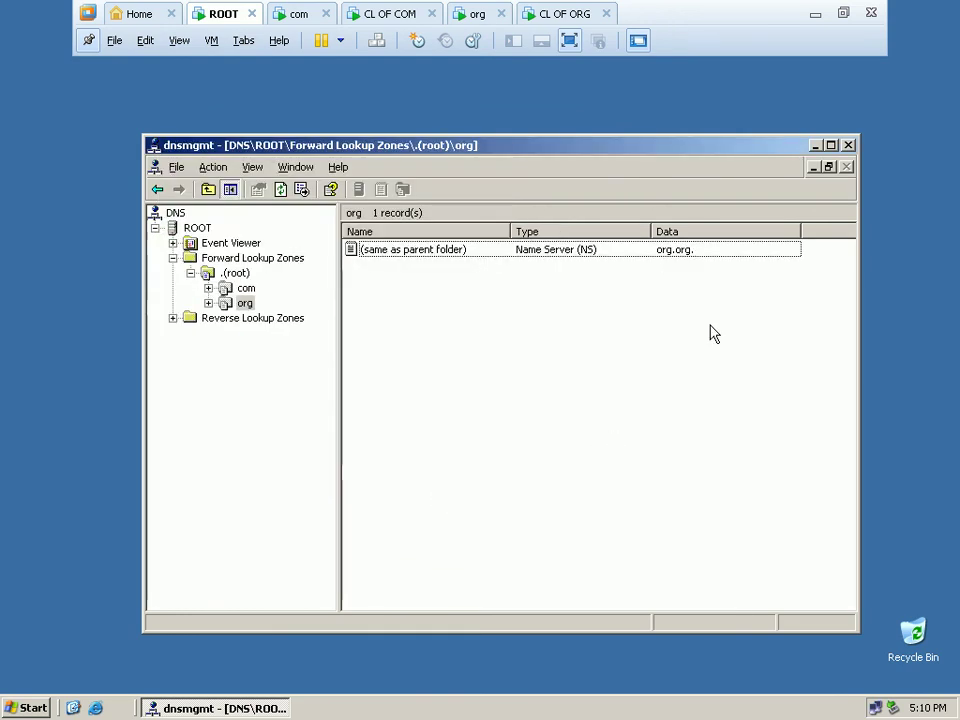
pyautogui.click(847, 145)
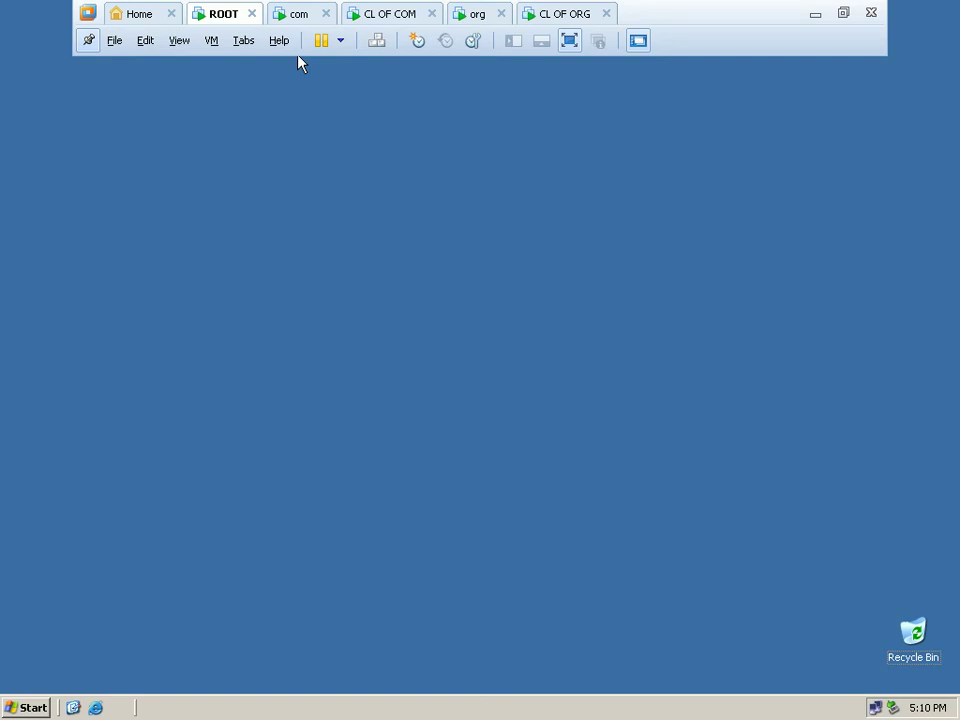
# Switch to the CL OF COM client, dismiss the antivirus warning, and check its network connection status.
pyautogui.click(386, 14)
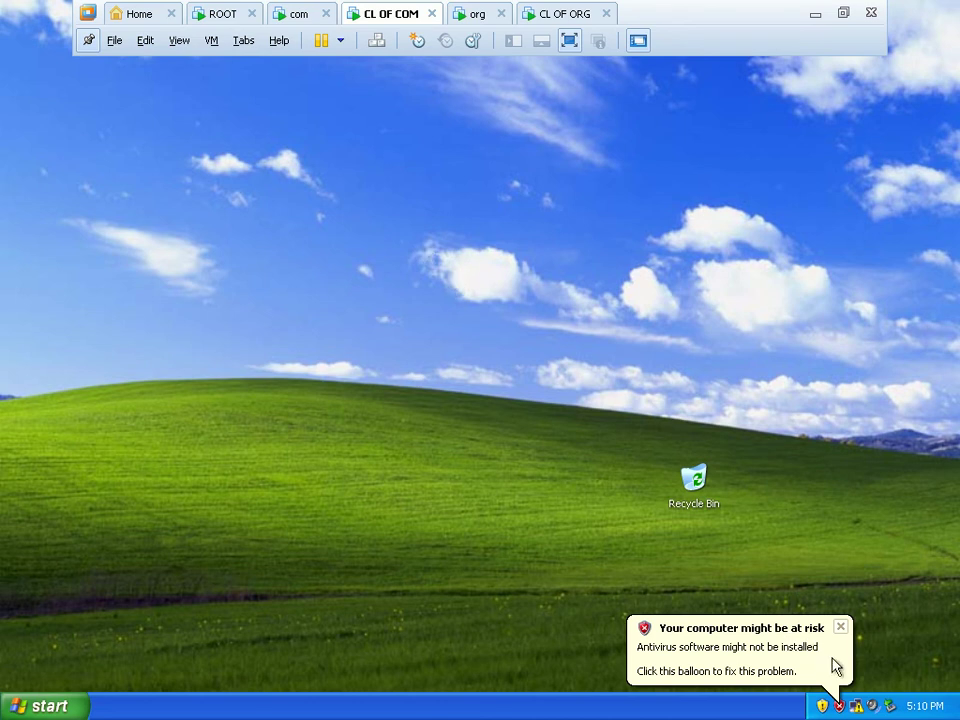
pyautogui.click(840, 627)
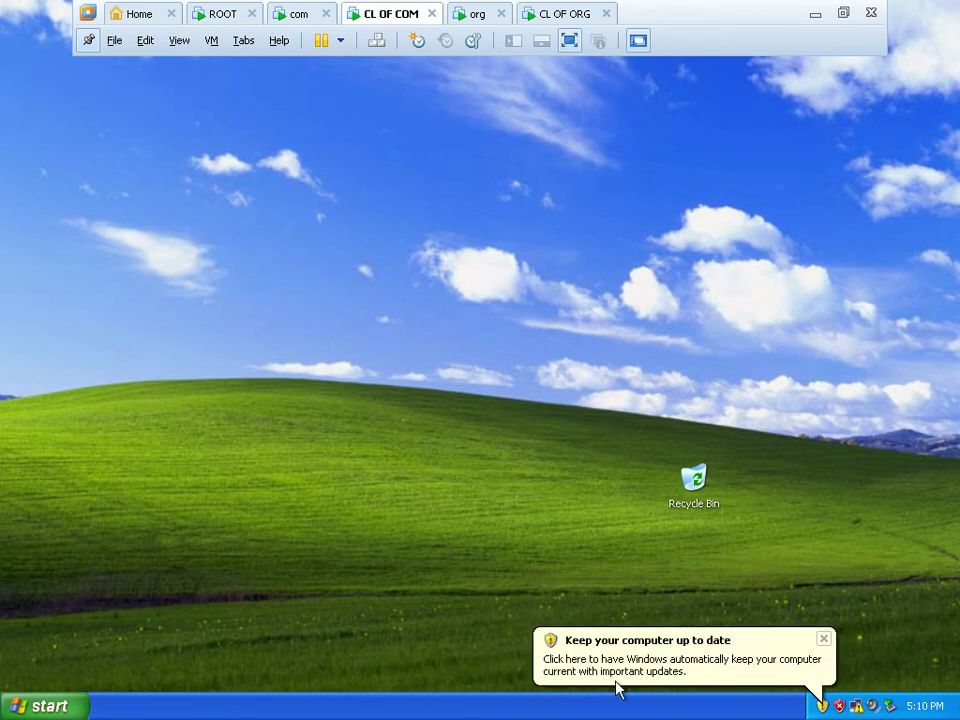
pyautogui.doubleClick(856, 706)
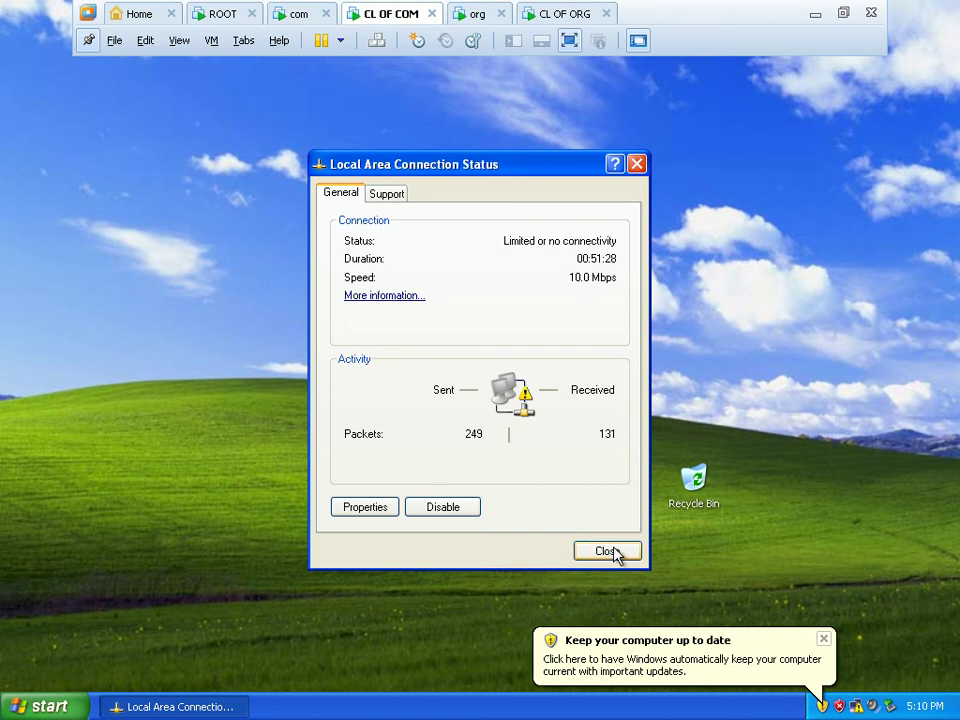
pyautogui.click(608, 551)
# Show the Computer Name tab of System Properties, listing cl-1 in WORKGROUP.
pyautogui.click(35, 707)
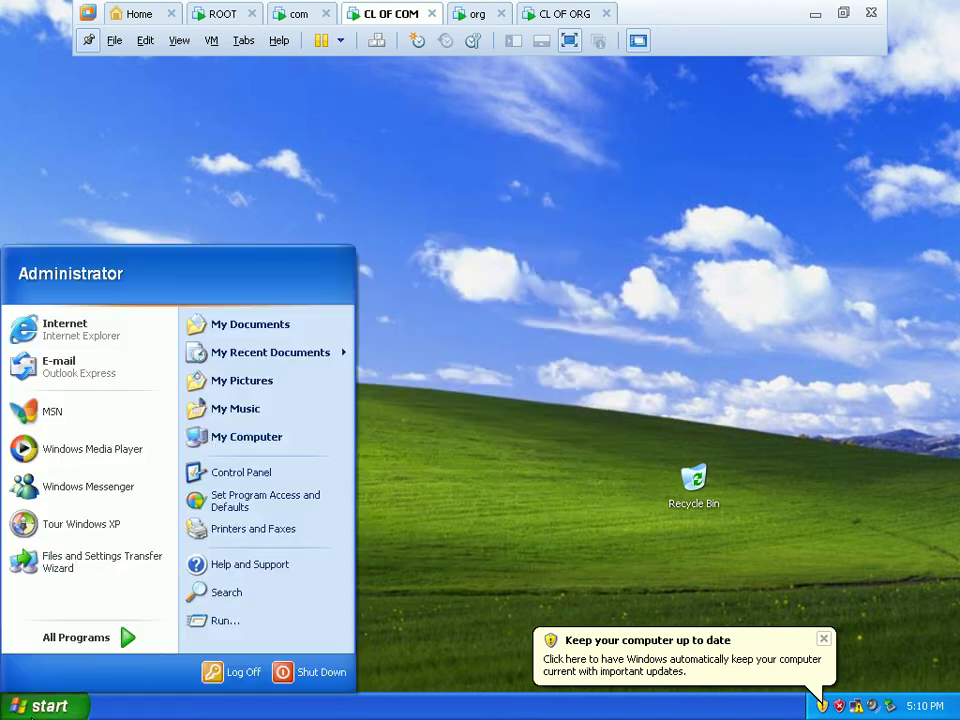
pyautogui.rightClick(279, 447)
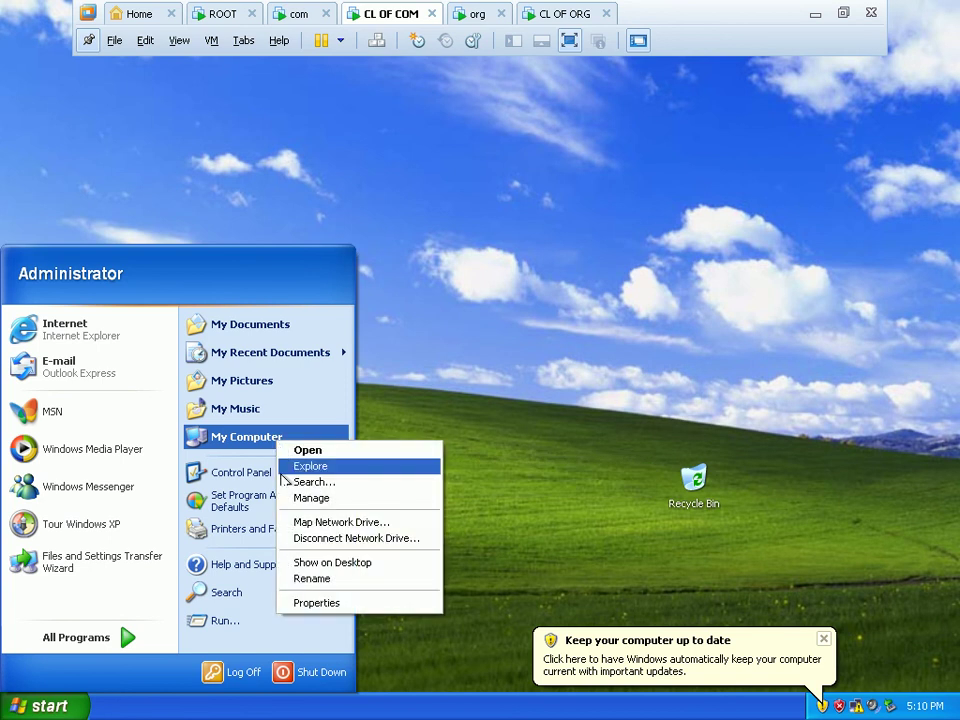
pyautogui.click(335, 603)
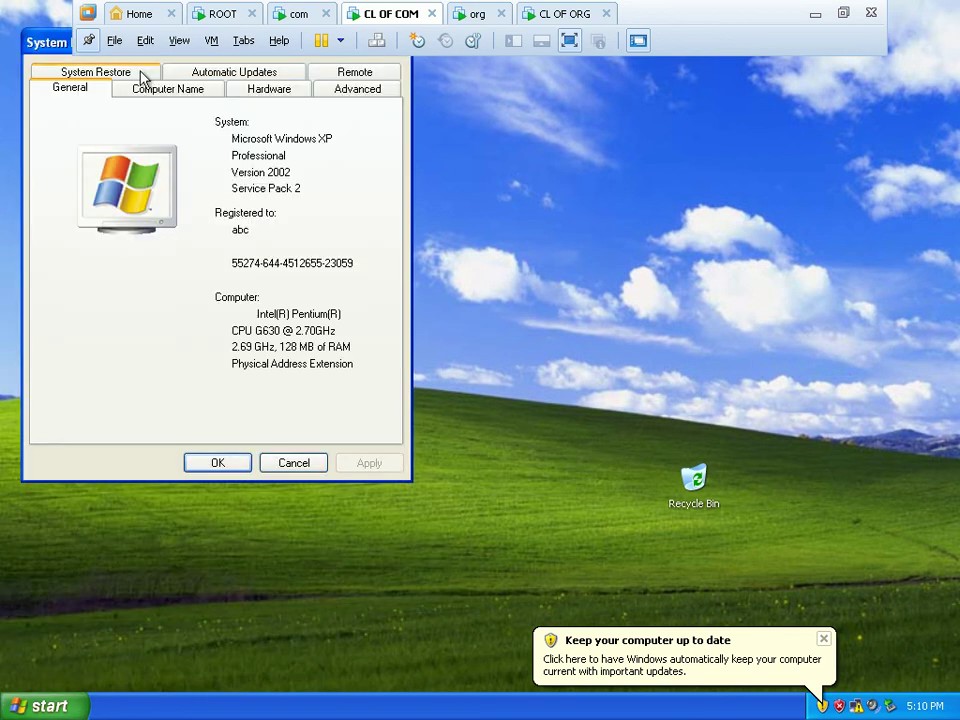
pyautogui.moveTo(43, 48); pyautogui.dragTo(229, 190)
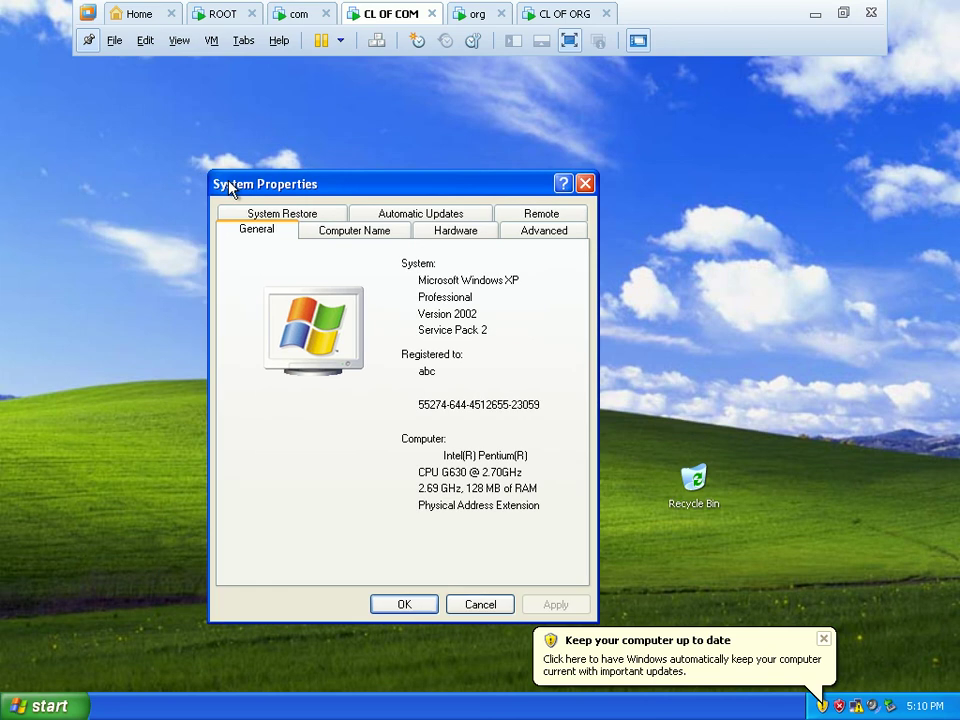
pyautogui.click(395, 220)
pyautogui.click(388, 214)
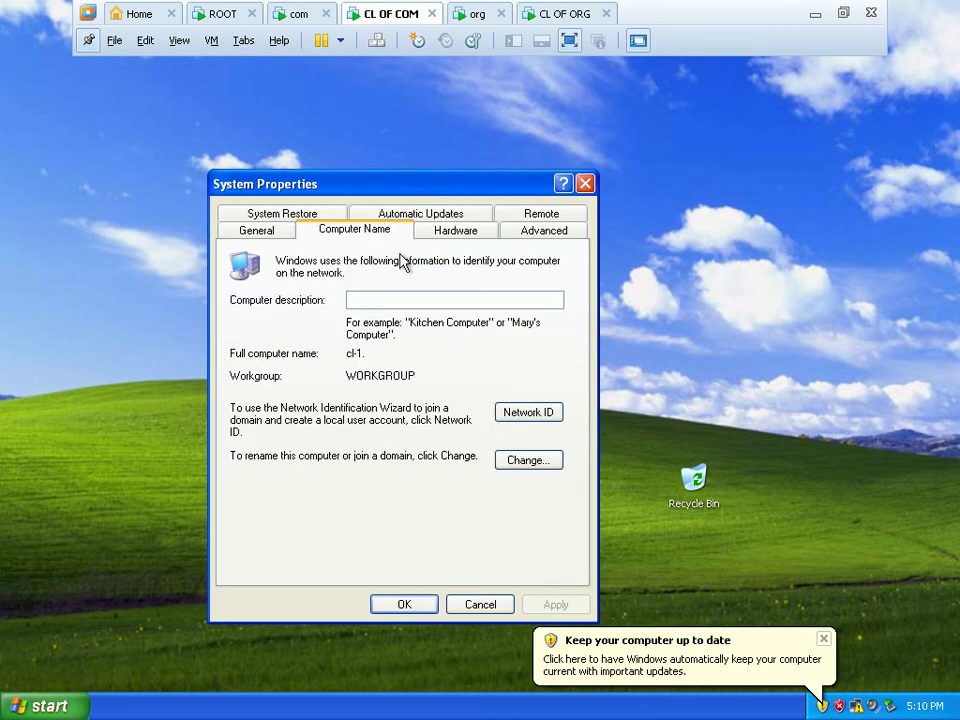
# Set the client's primary DNS suffix to com so its full name becomes cl-1.com.
pyautogui.click(547, 460)
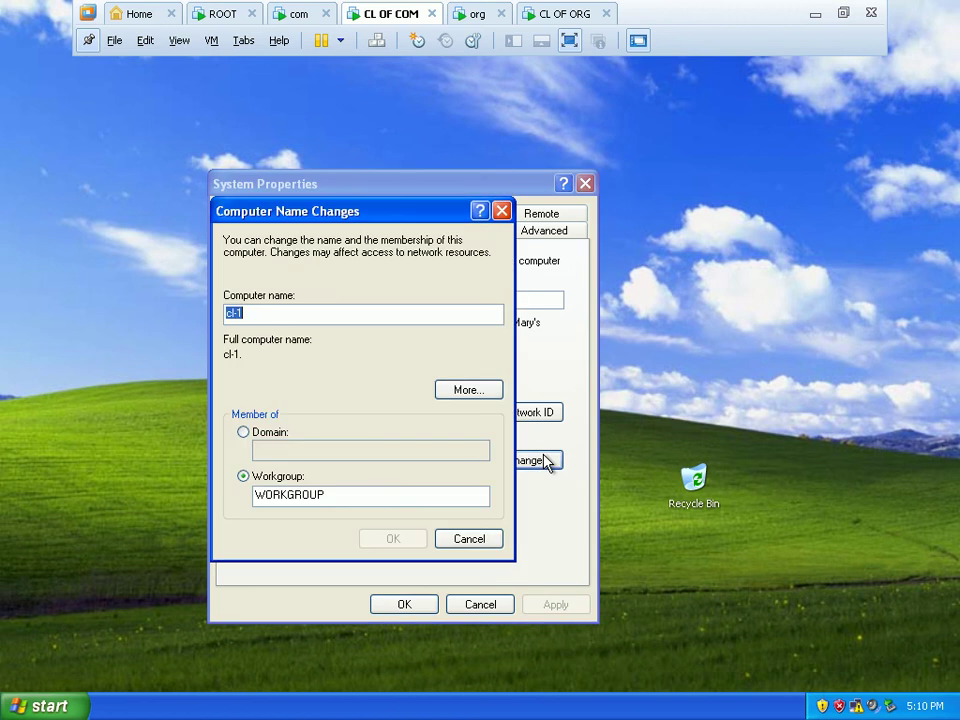
pyautogui.click(465, 393)
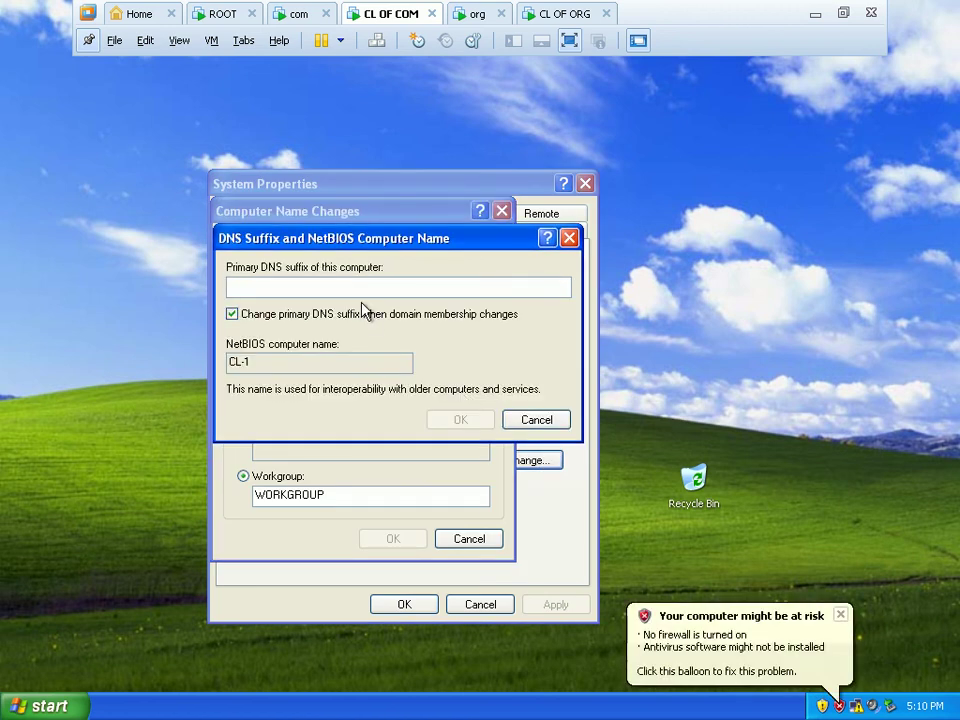
pyautogui.write('com')
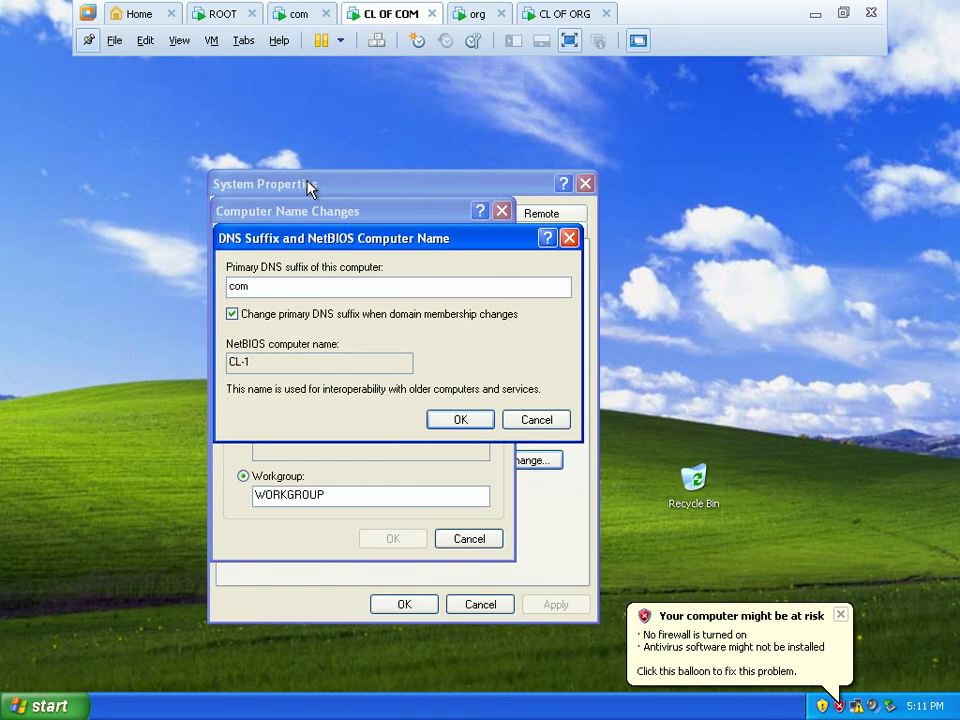
pyautogui.click(443, 420)
pyautogui.click(400, 541)
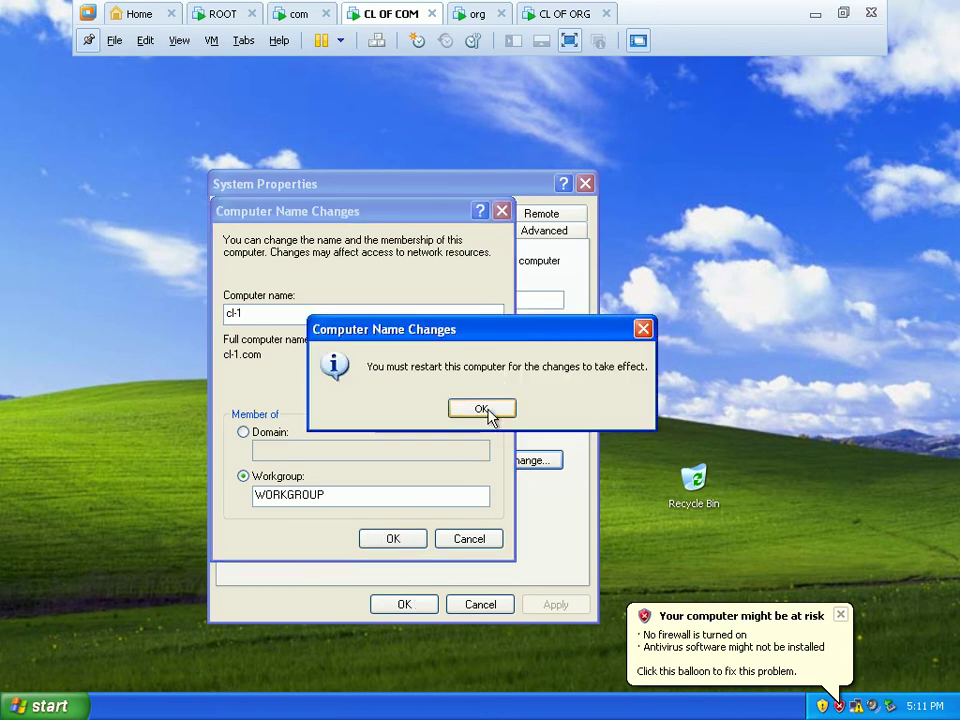
pyautogui.click(481, 410)
pyautogui.click(425, 606)
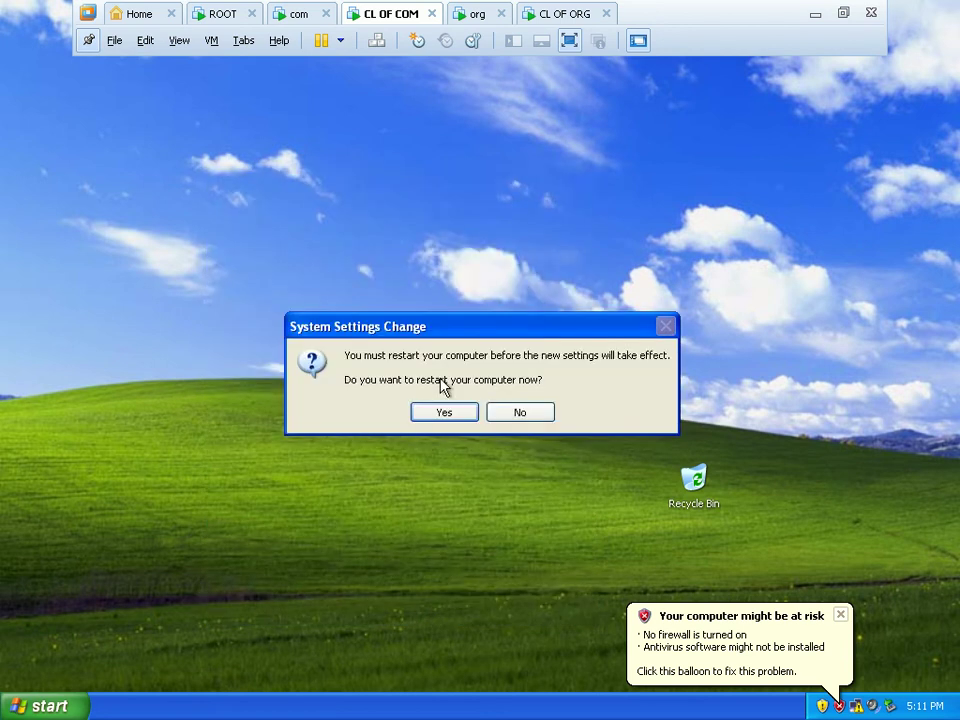
# Accept the restart prompt so the XP client reboots to the Welcome to Windows screen.
pyautogui.click(442, 411)
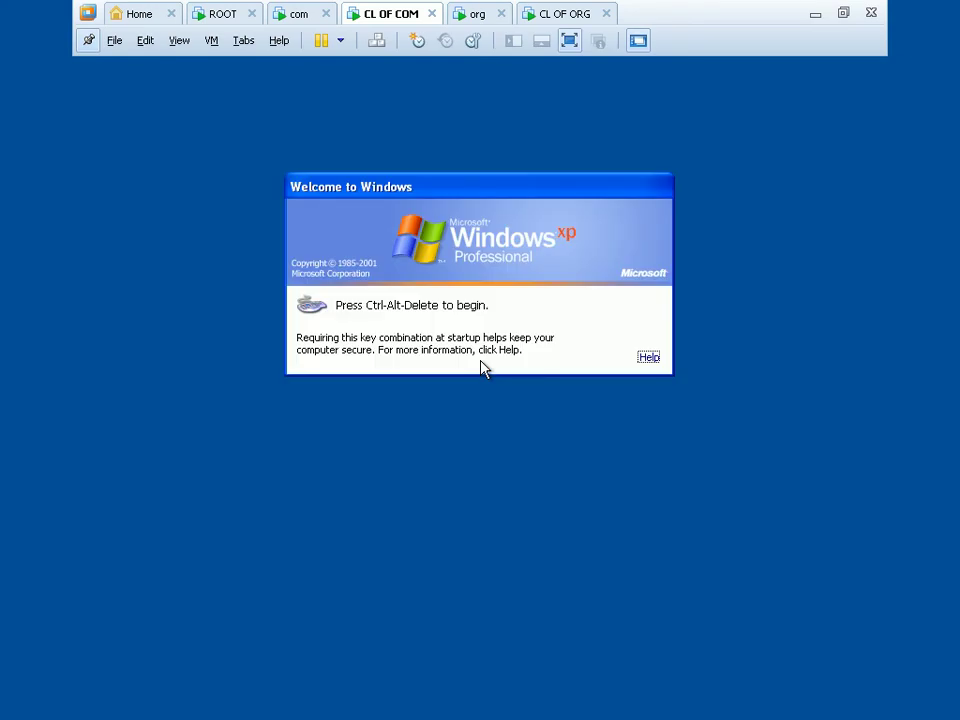
# Log on to the client as administrator with its password and open the Run box.
pyautogui.hotkey('ctrl', 'alt', 'Delete')
pyautogui.press('Return')
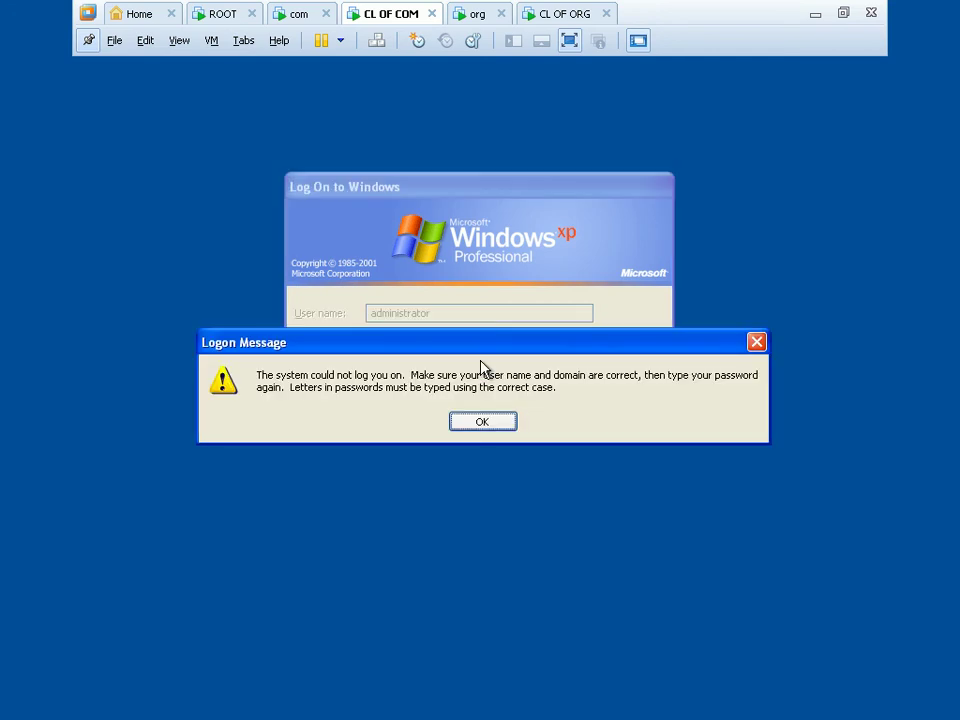
pyautogui.press('Return')
pyautogui.write('•••••••')
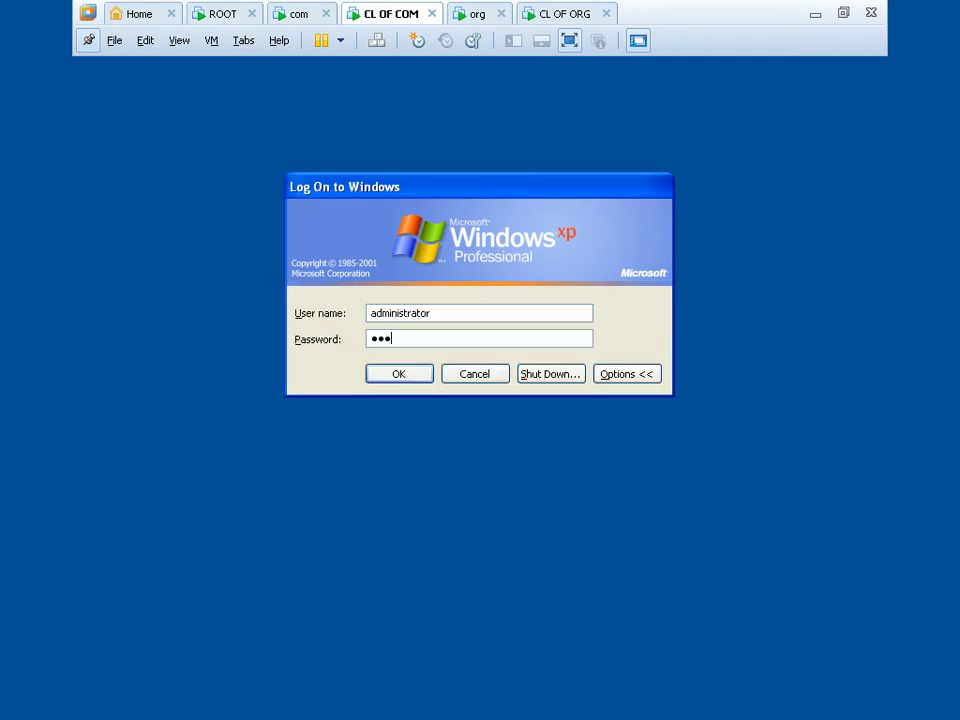
pyautogui.write('••••')
pyautogui.press('Return')
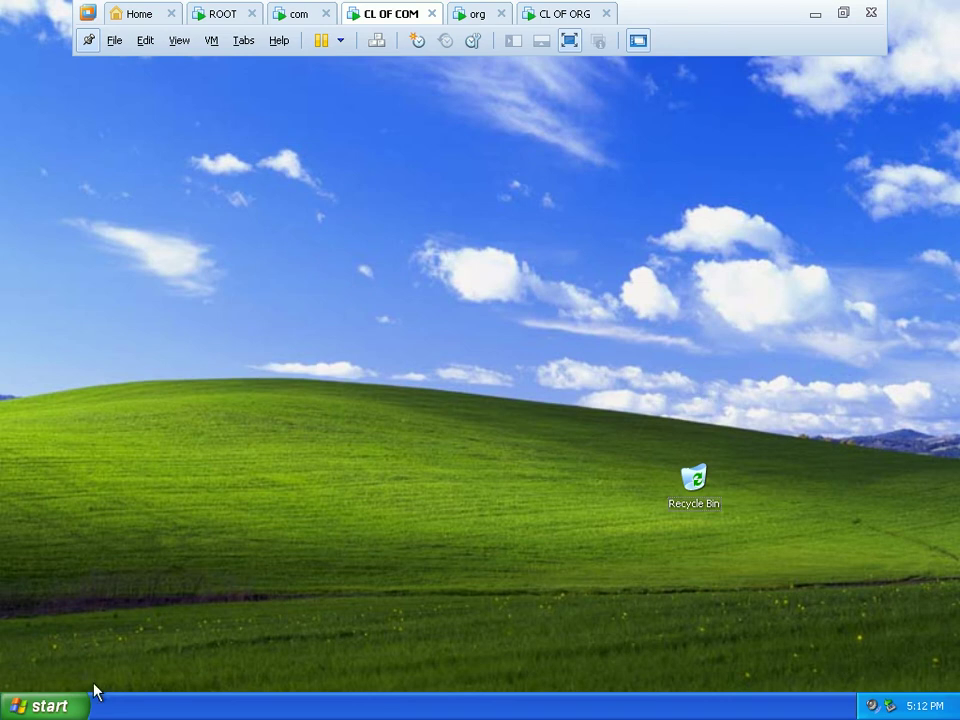
pyautogui.click(66, 708)
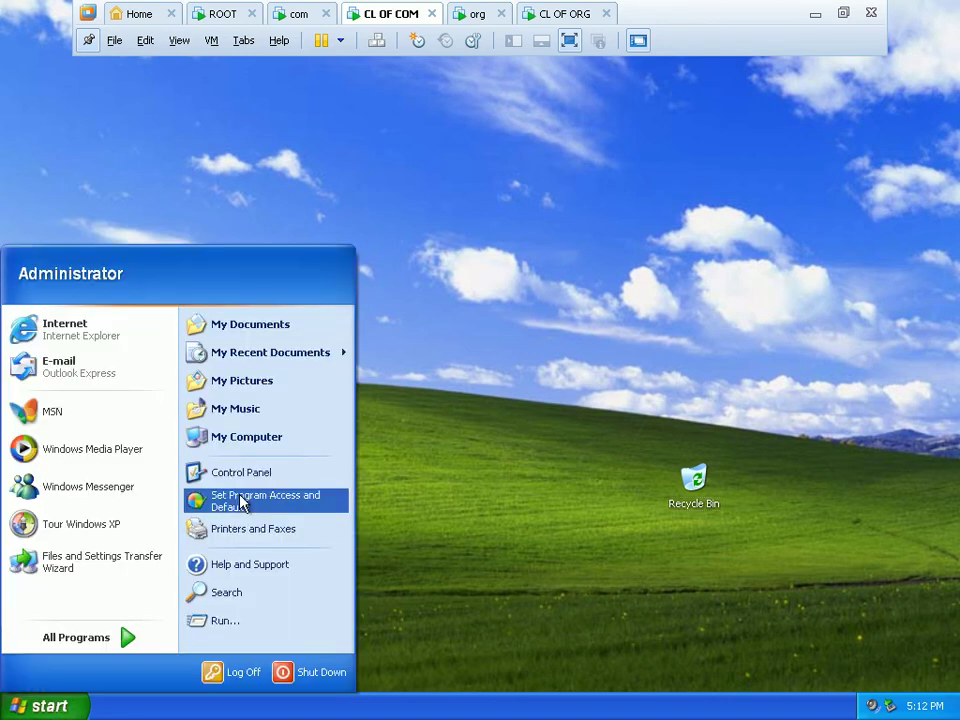
pyautogui.click(236, 626)
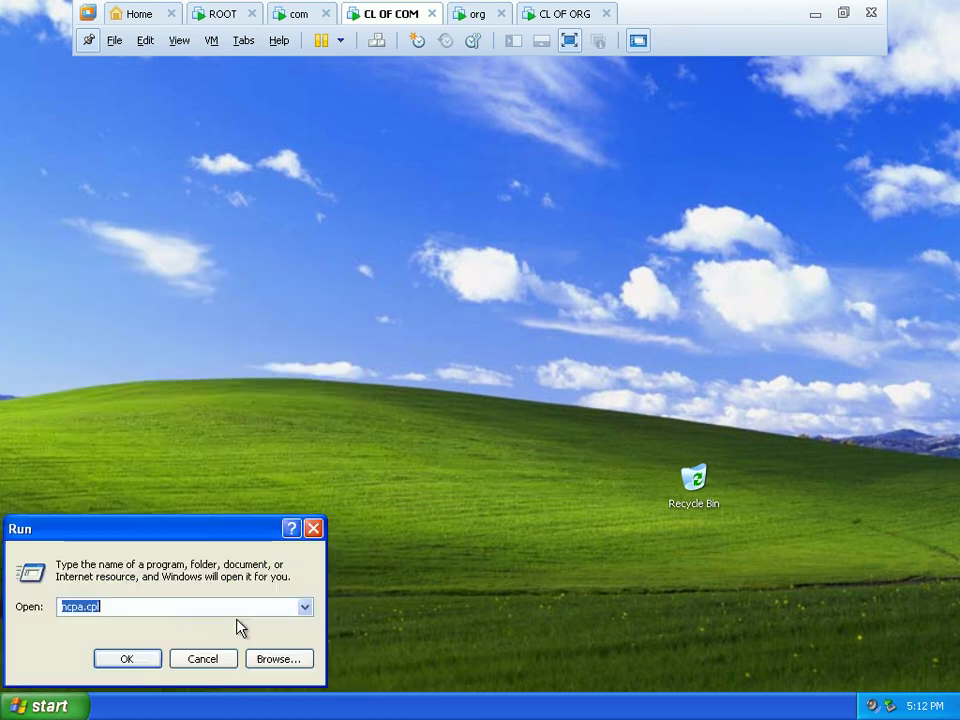
# Run ncpa.cpl, move the Recycle Bin to the lower right, and open Local Area Connection properties.
pyautogui.click(150, 662)
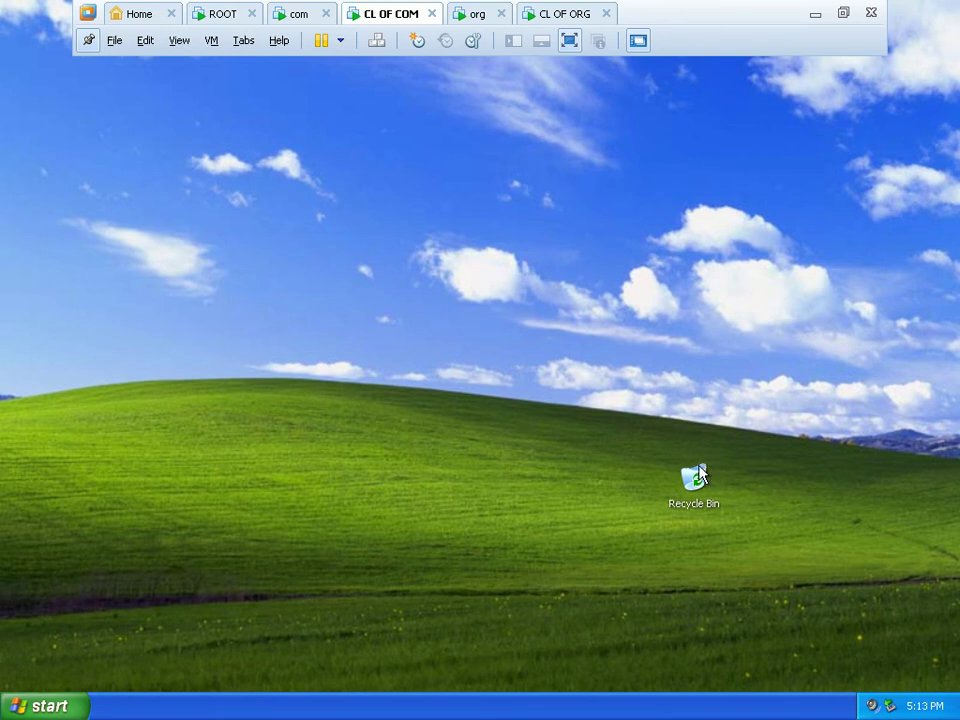
pyautogui.moveTo(693, 480); pyautogui.dragTo(901, 633)
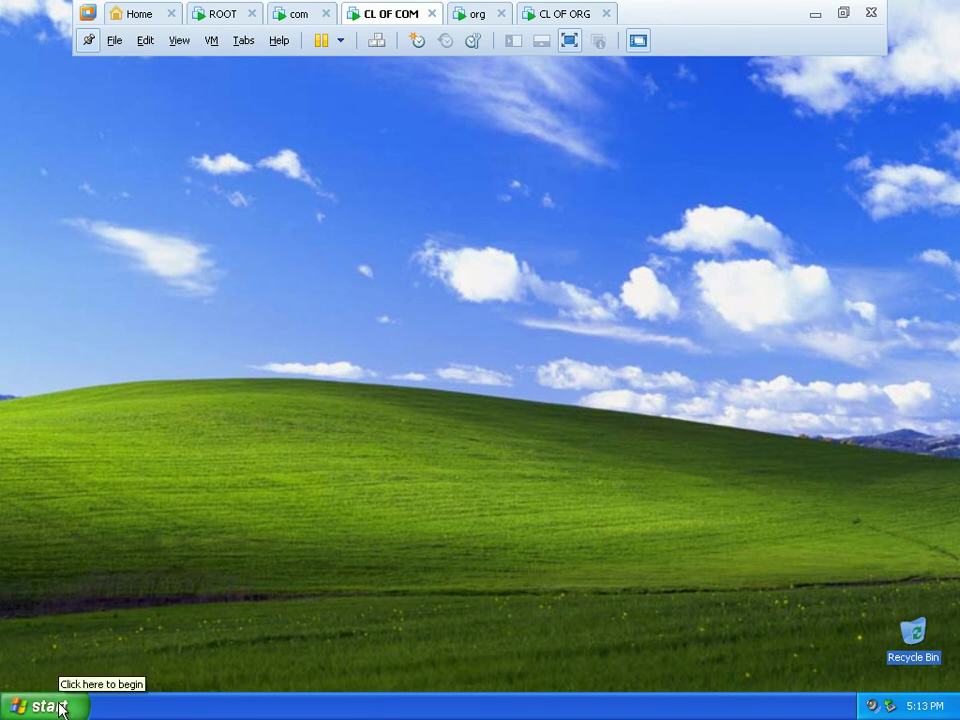
pyautogui.click(60, 708)
pyautogui.click(381, 403)
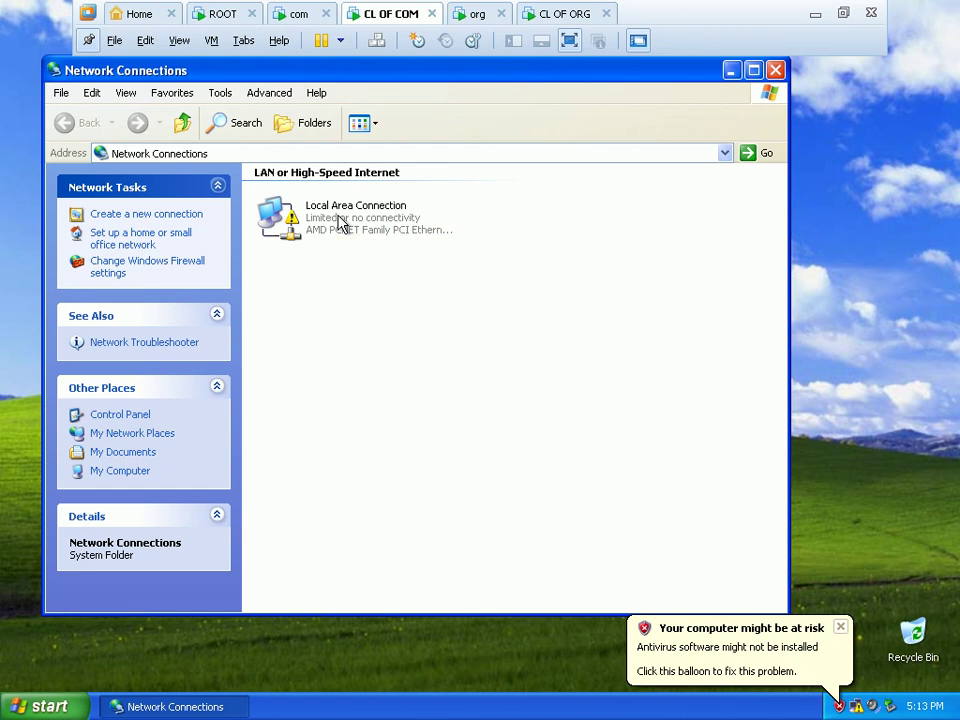
pyautogui.rightClick(341, 220)
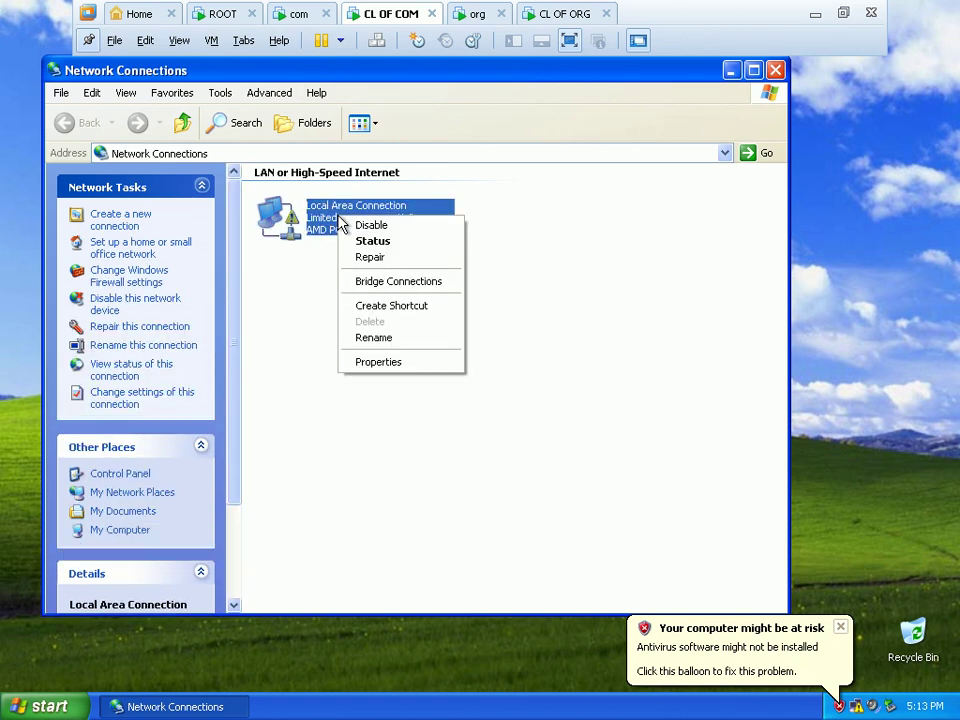
pyautogui.click(397, 360)
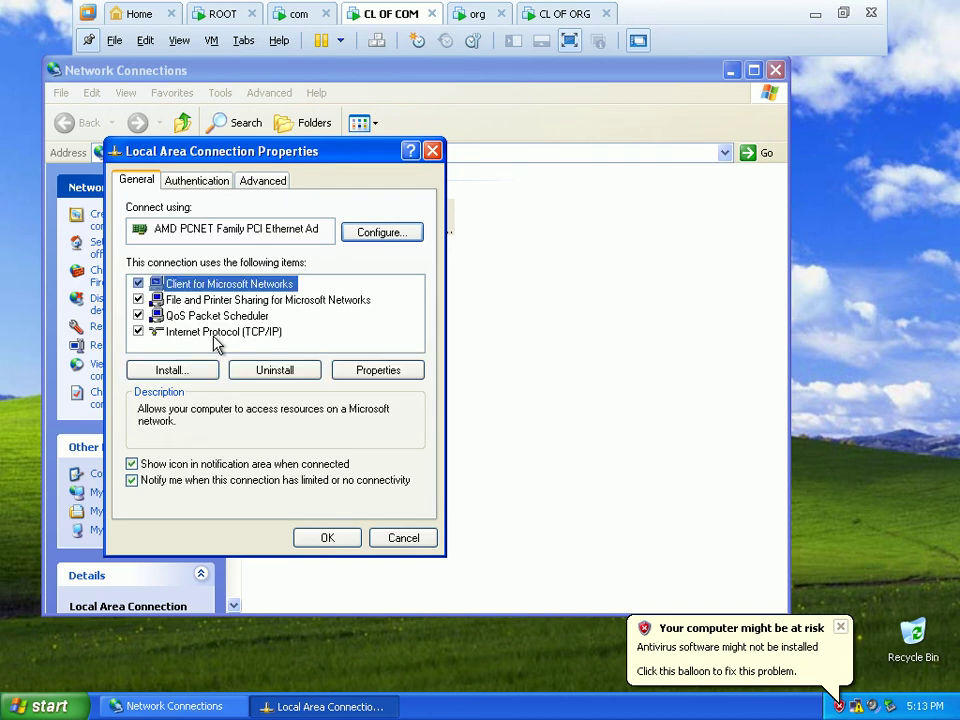
# Give TCP/IP static IP 192.168.1.100, mask 255.255.255.0 and DNS server 192.168.1.2.
pyautogui.click(272, 333)
pyautogui.click(364, 368)
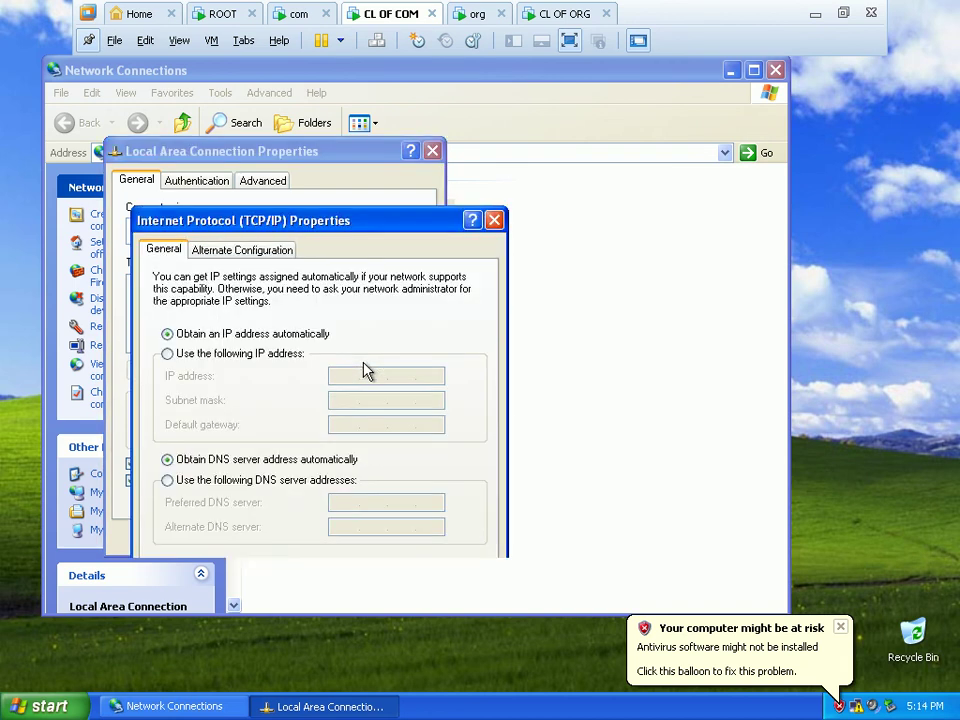
pyautogui.click(303, 355)
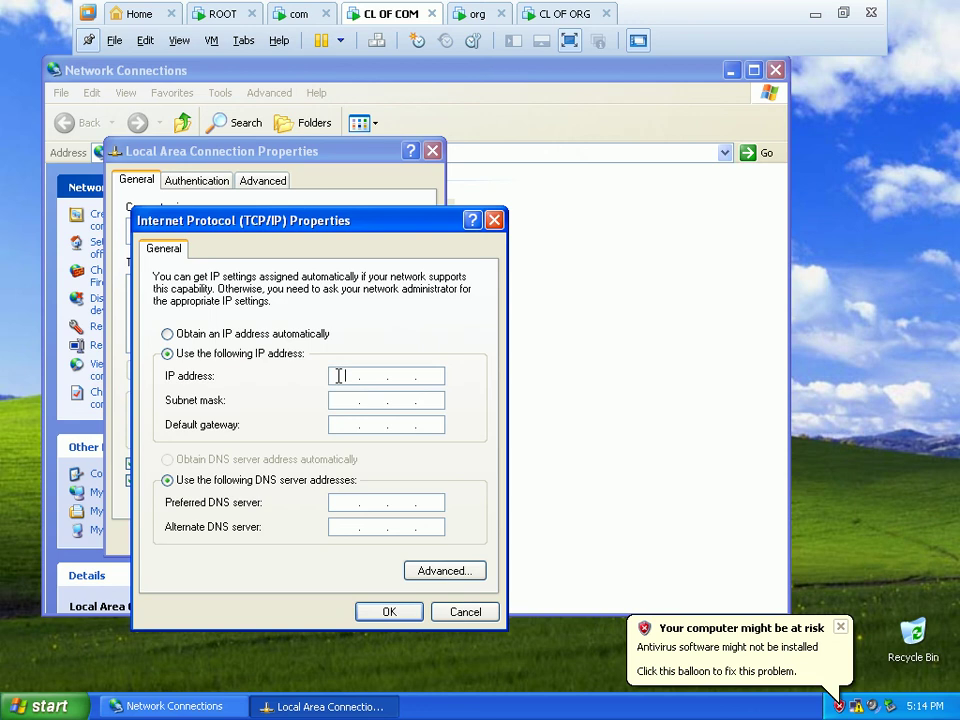
pyautogui.click(338, 375)
pyautogui.write('192 . 168 . 1 . 100')
pyautogui.click(336, 399)
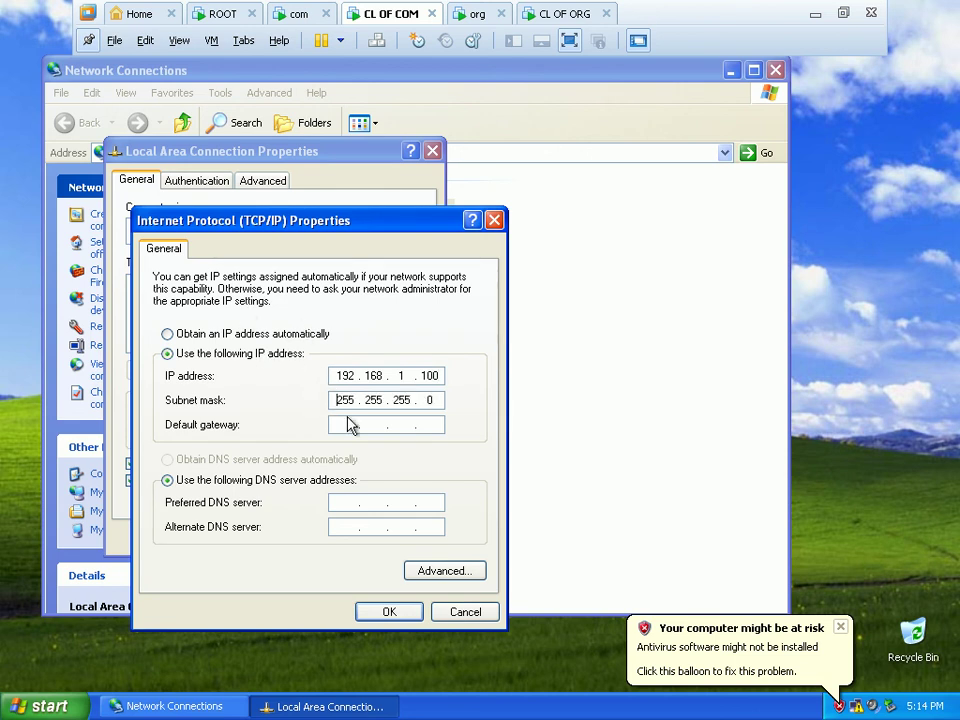
pyautogui.click(343, 502)
pyautogui.write('192.168.1.2')
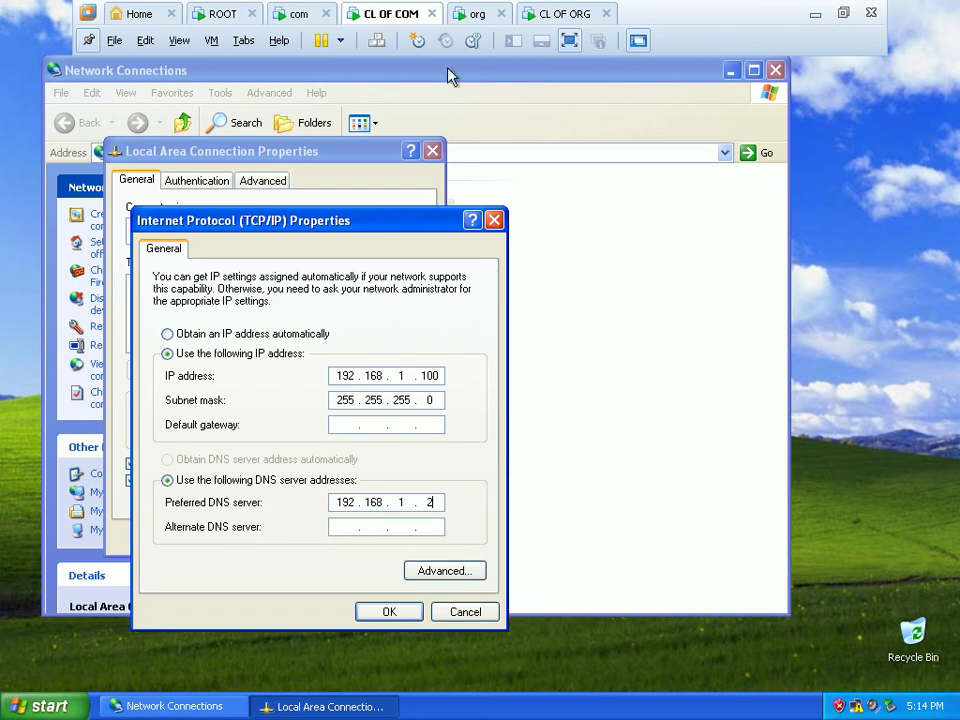
pyautogui.click(398, 610)
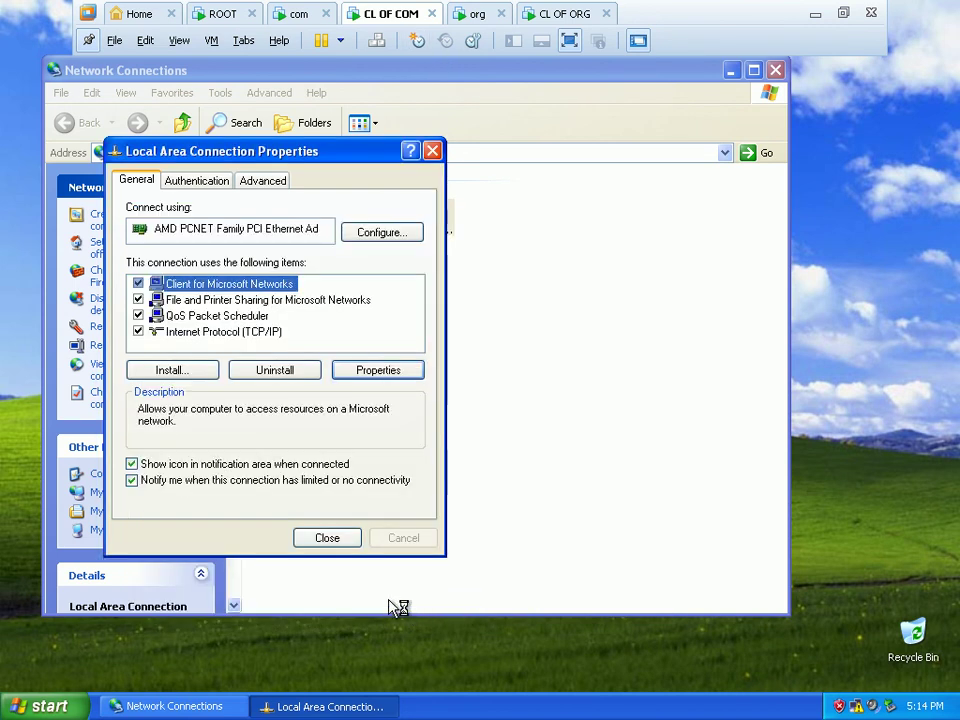
pyautogui.click(776, 72)
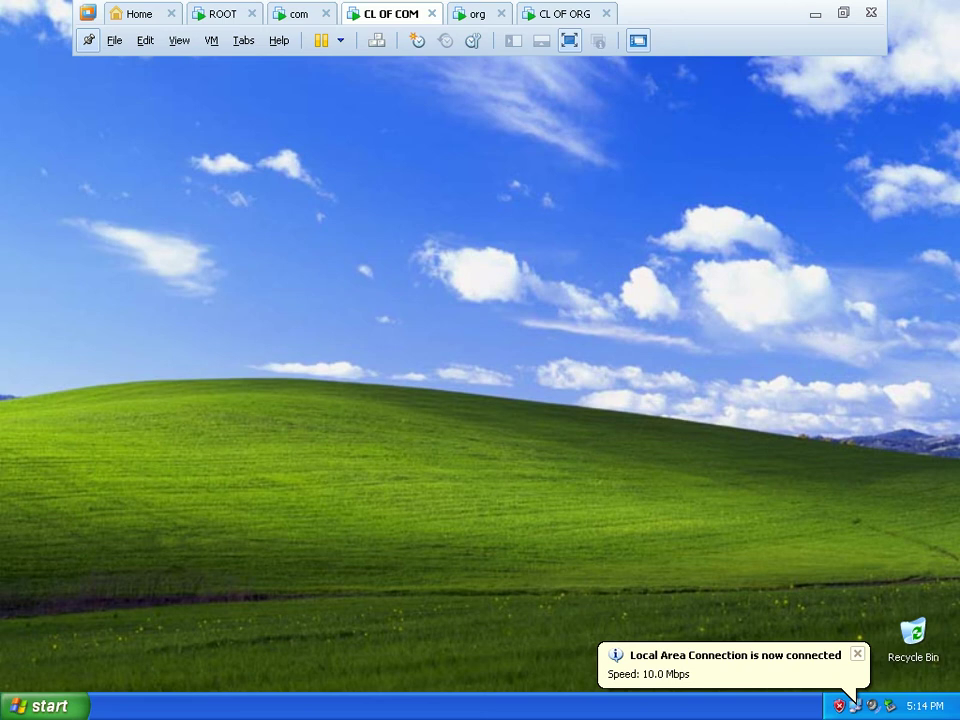
# On the com server, cancel System Properties and launch the DNS console.
pyautogui.click(297, 14)
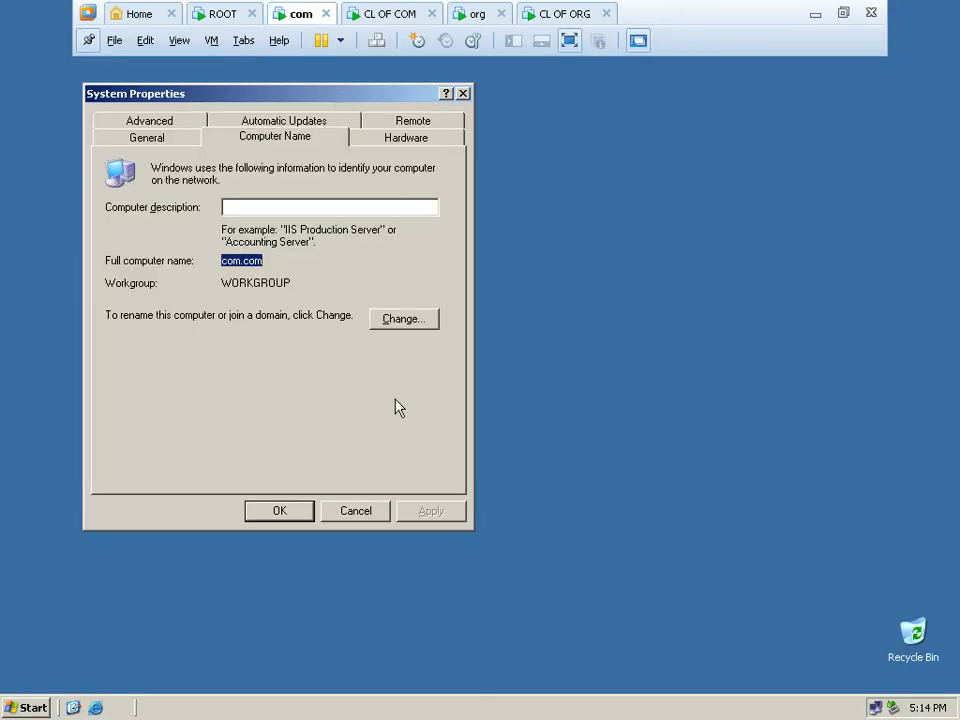
pyautogui.click(350, 513)
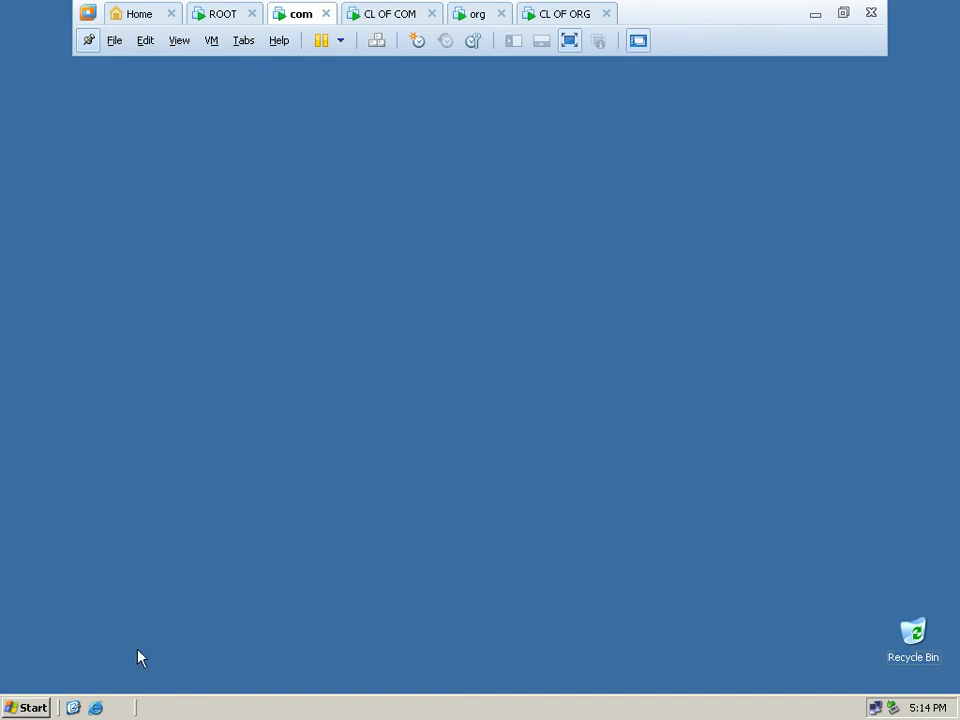
pyautogui.click(28, 706)
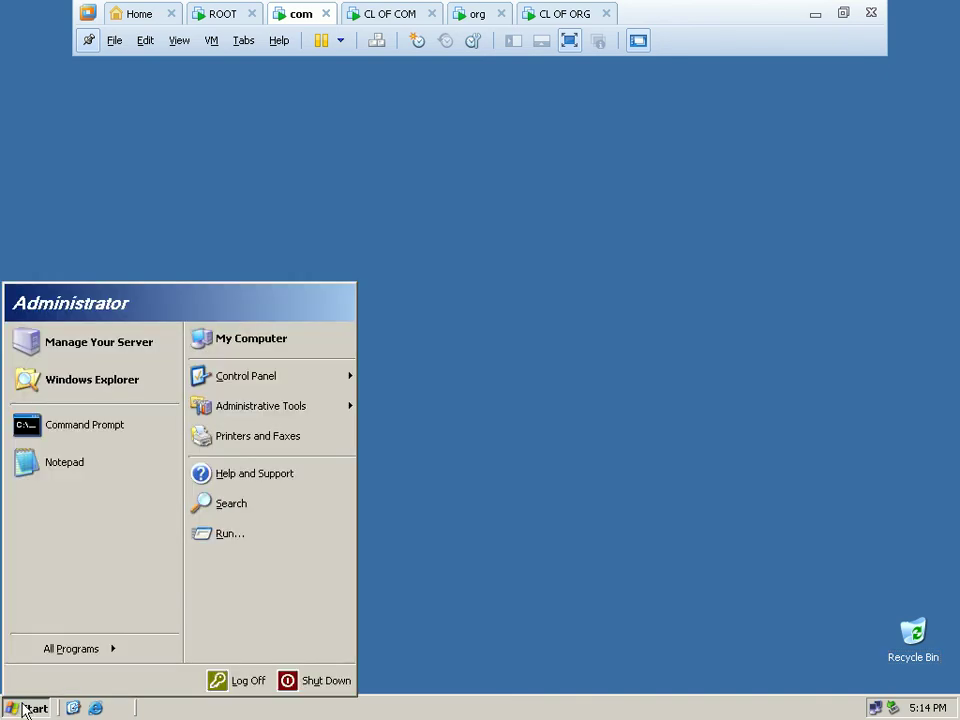
pyautogui.moveTo(326, 402)
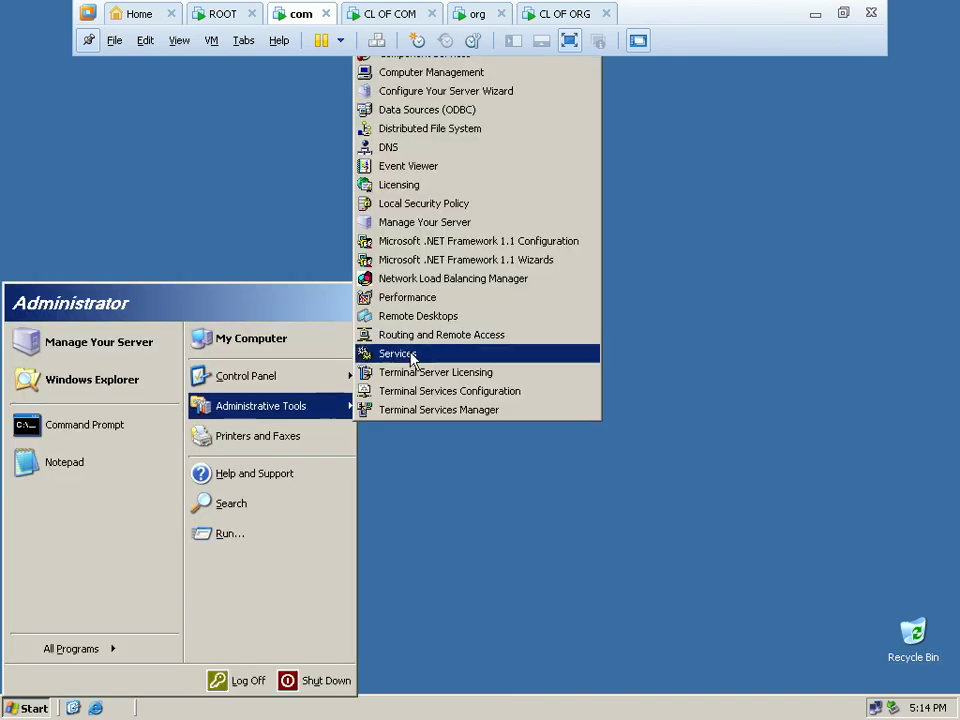
pyautogui.click(455, 152)
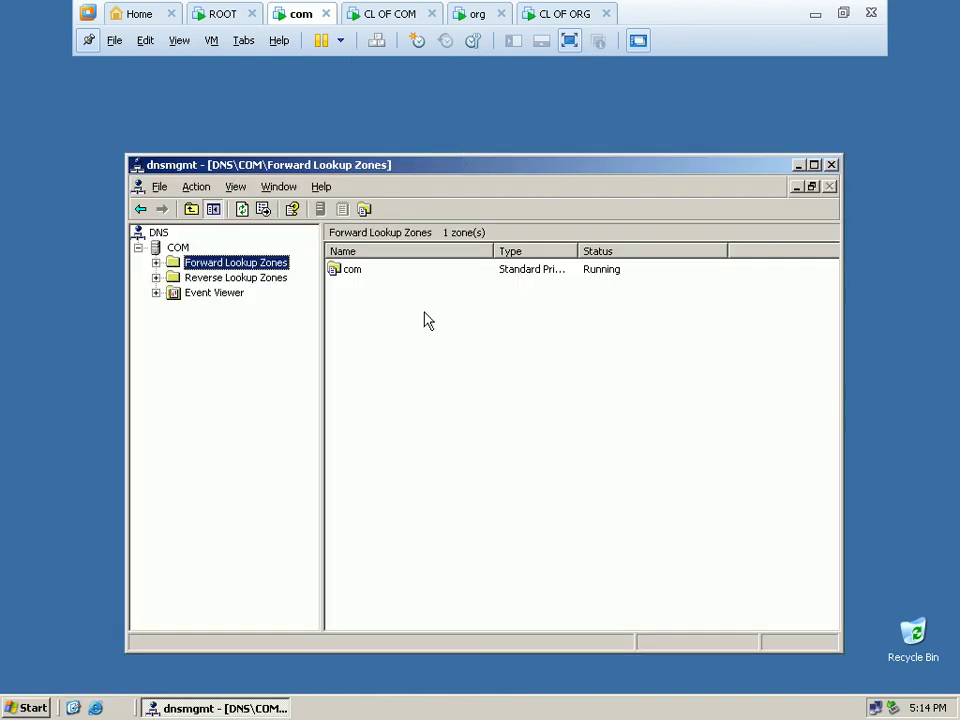
# Open the com zone's New Host (A) form, then return to the CL OF COM client.
pyautogui.click(350, 275)
pyautogui.doubleClick(350, 272)
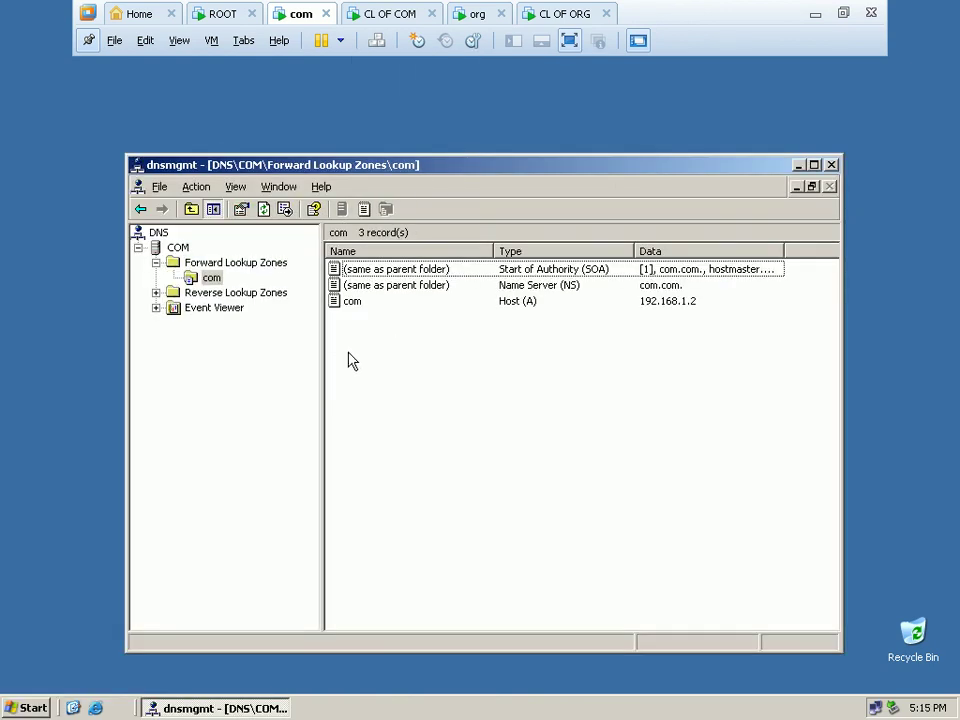
pyautogui.rightClick(410, 350)
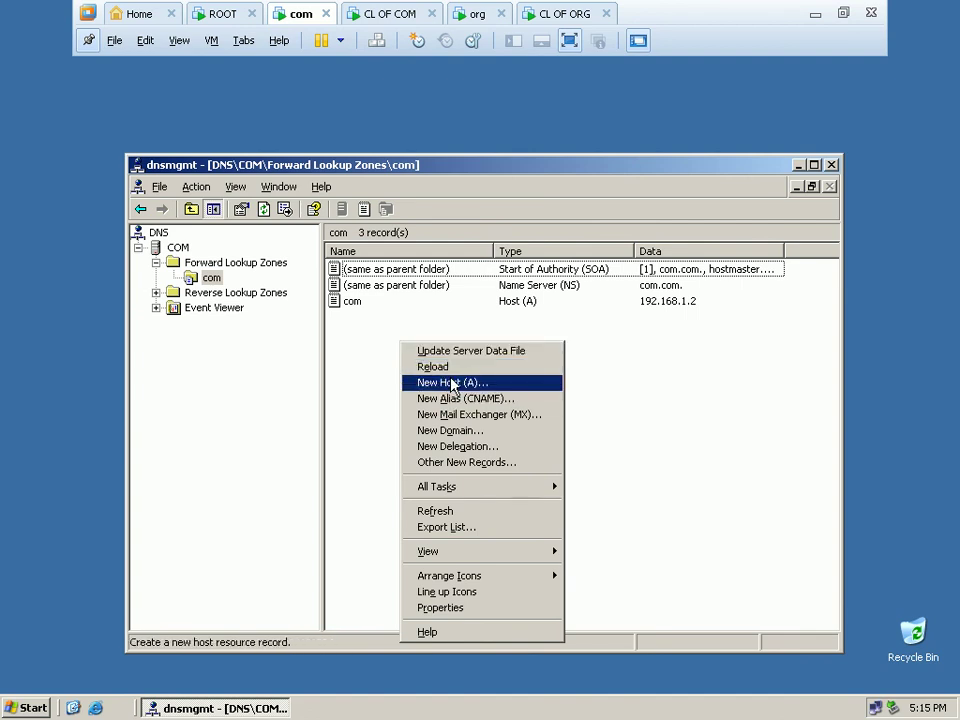
pyautogui.click(452, 384)
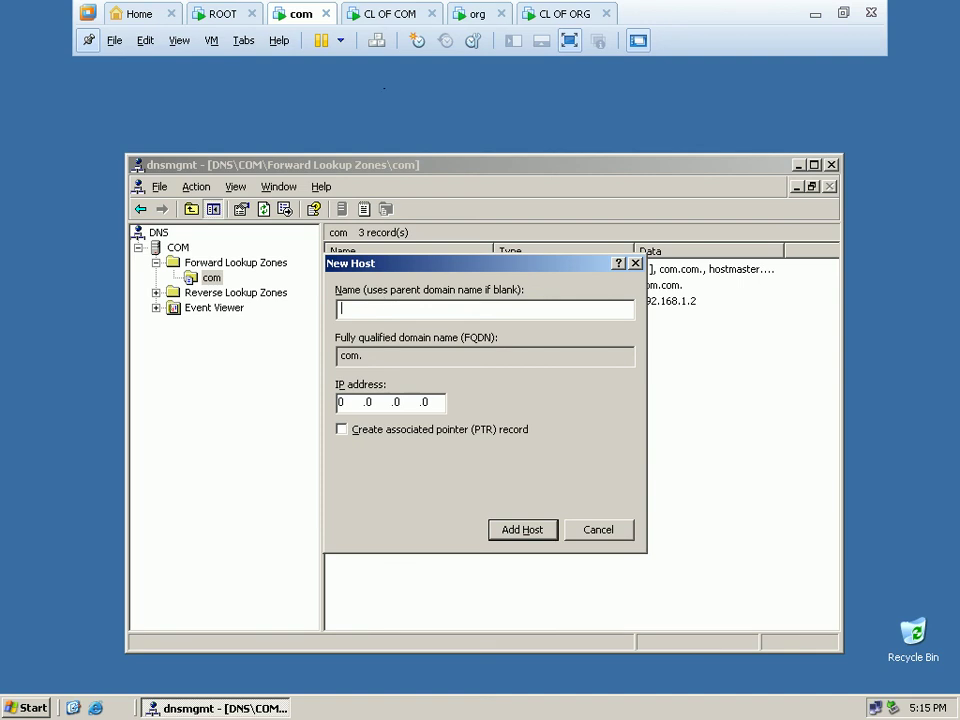
pyautogui.click(390, 13)
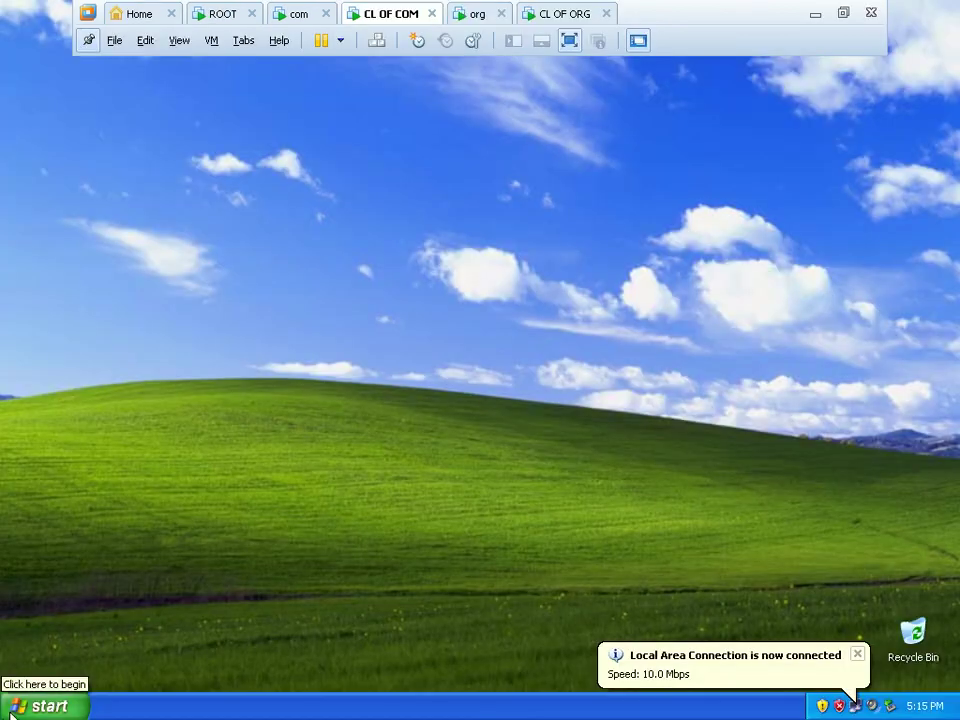
# Check on the Computer Name tab that CL OF COM's full name is cl-1.com in WORKGROUP, then cancel.
pyautogui.click(58, 700)
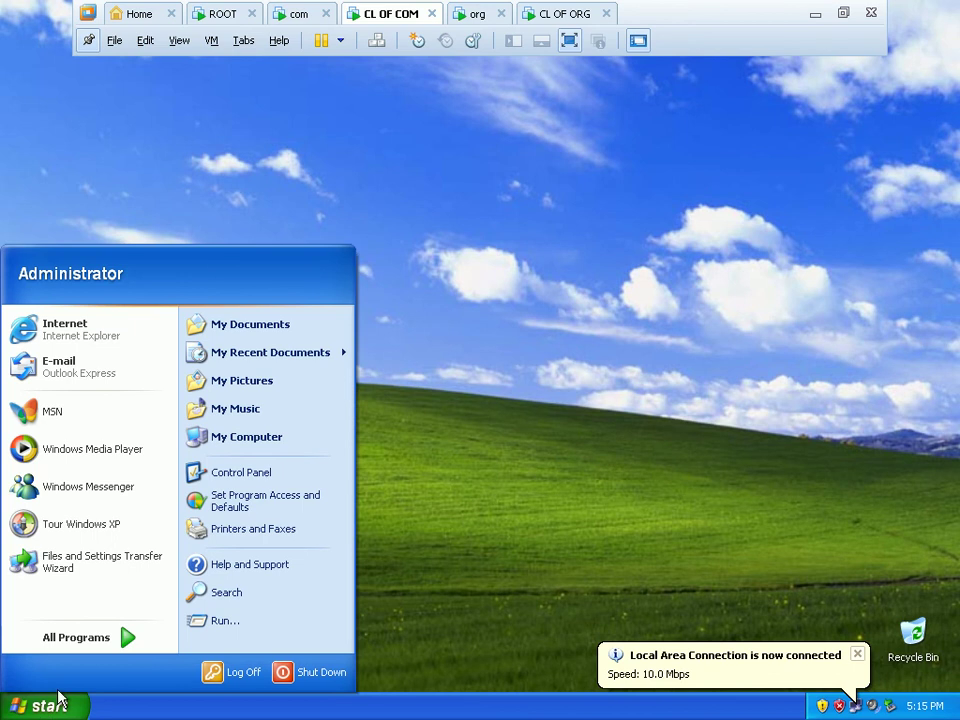
pyautogui.rightClick(294, 439)
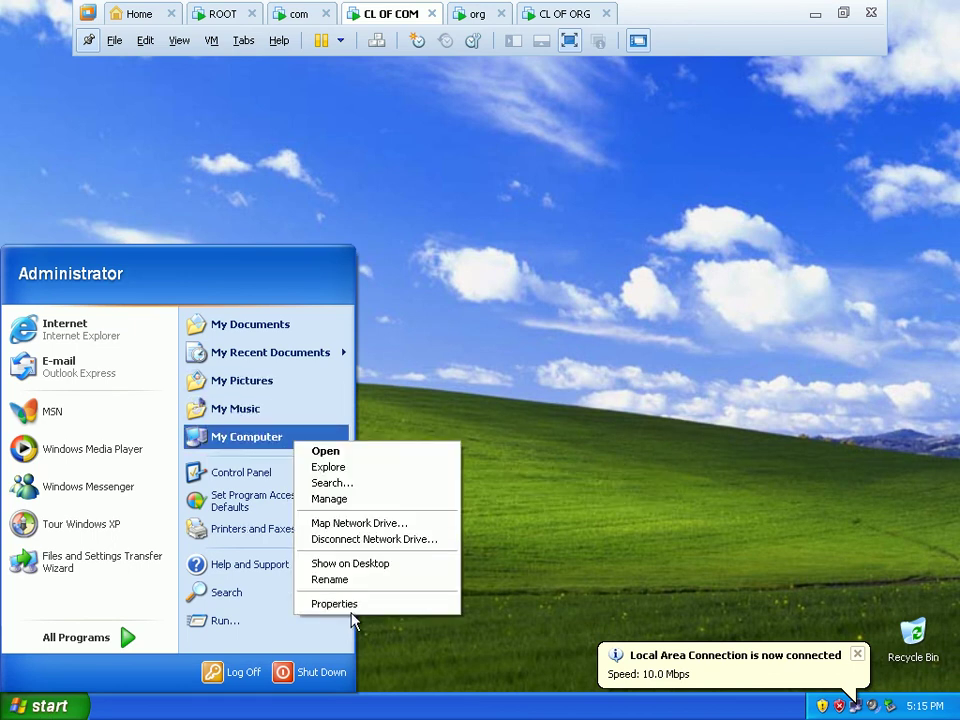
pyautogui.click(354, 611)
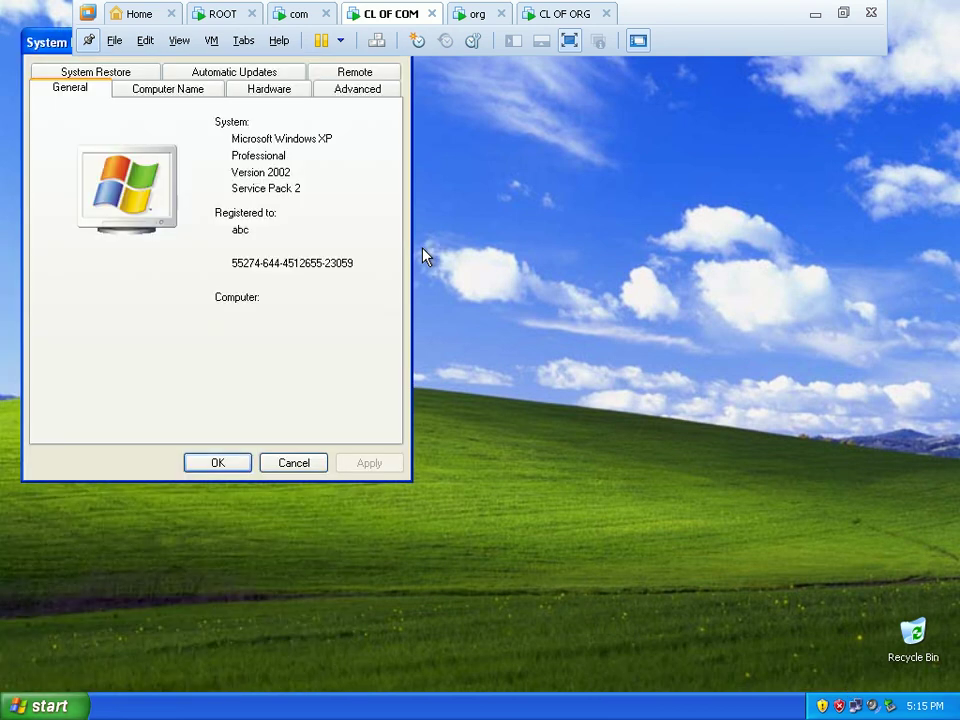
pyautogui.click(129, 77)
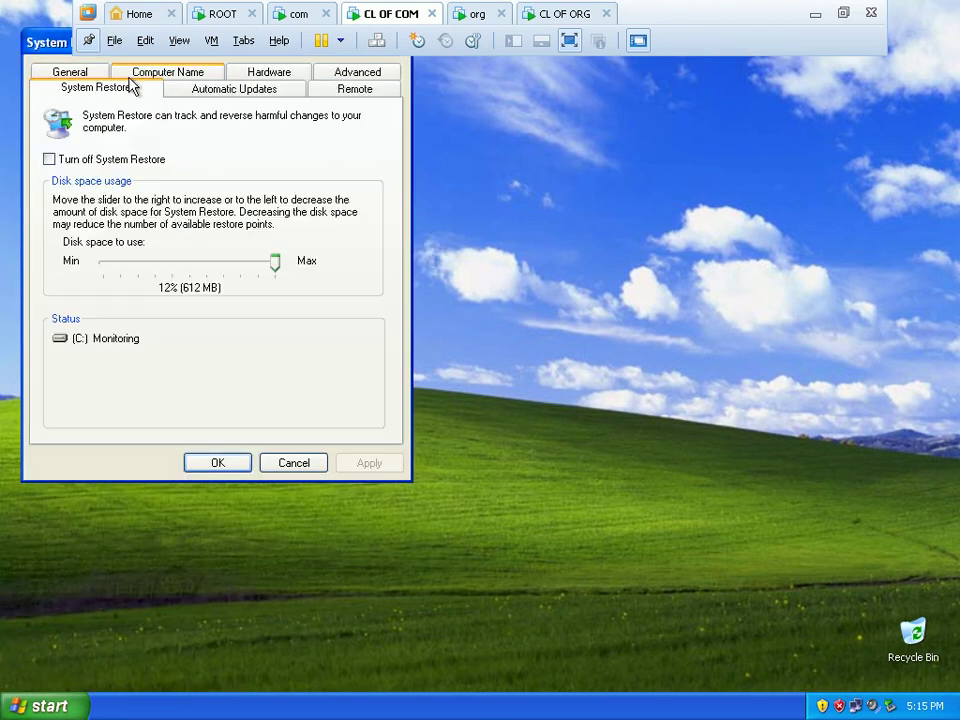
pyautogui.click(195, 80)
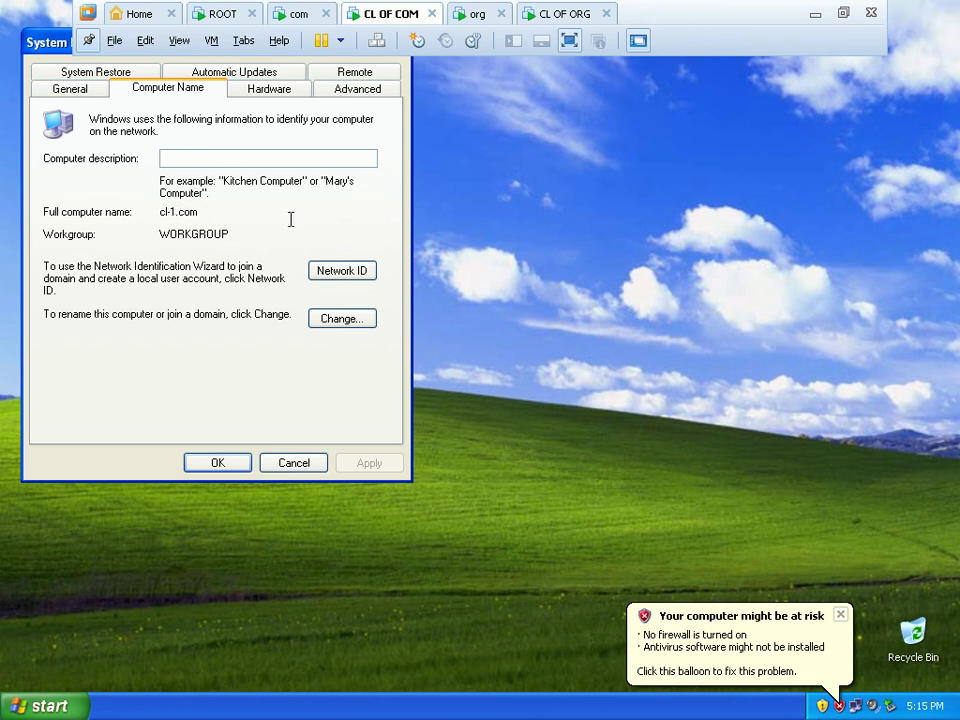
pyautogui.click(298, 464)
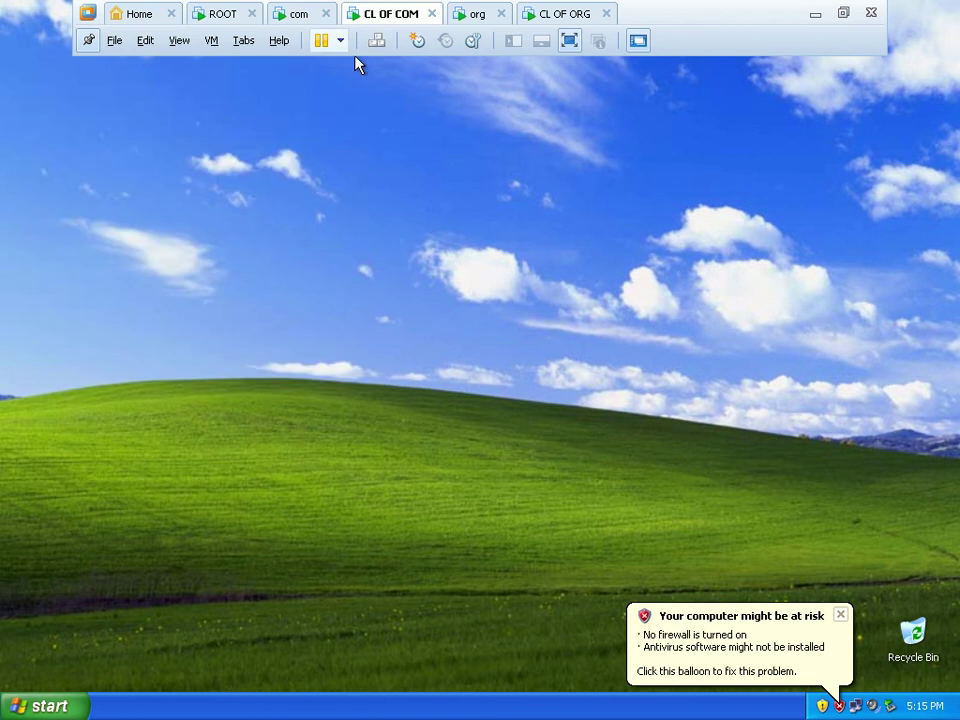
# On the com server, create host record cl-1 pointing to 192.168.1.100, then close DNS.
pyautogui.click(298, 14)
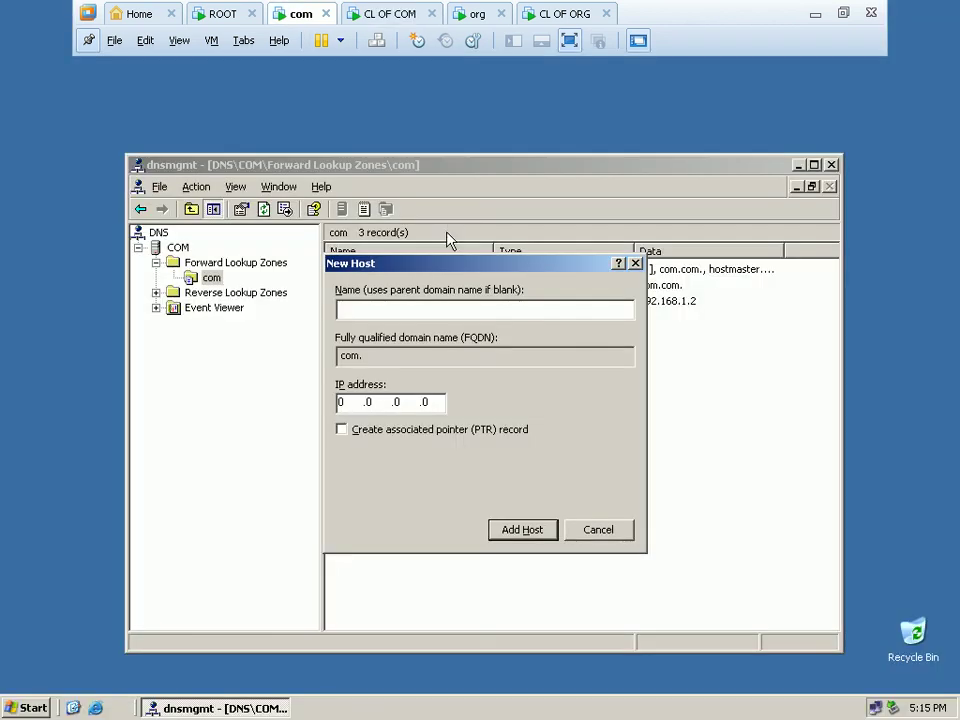
pyautogui.write('cl-1')
pyautogui.click(352, 403)
pyautogui.press('BackSpace')
pyautogui.write('192.168.1')
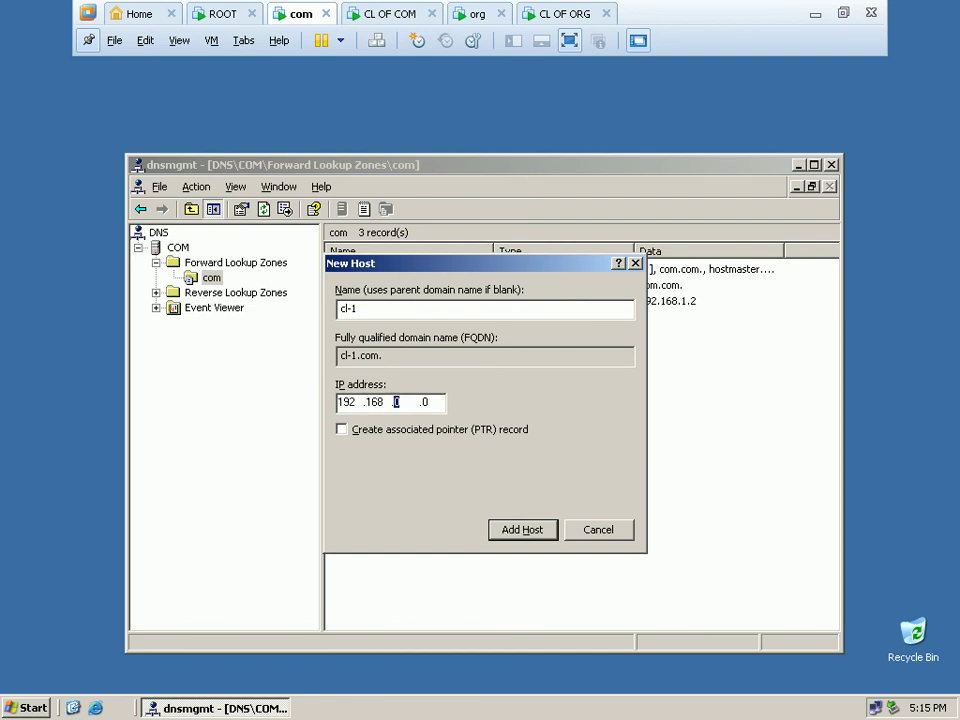
pyautogui.write('.100')
pyautogui.click(512, 530)
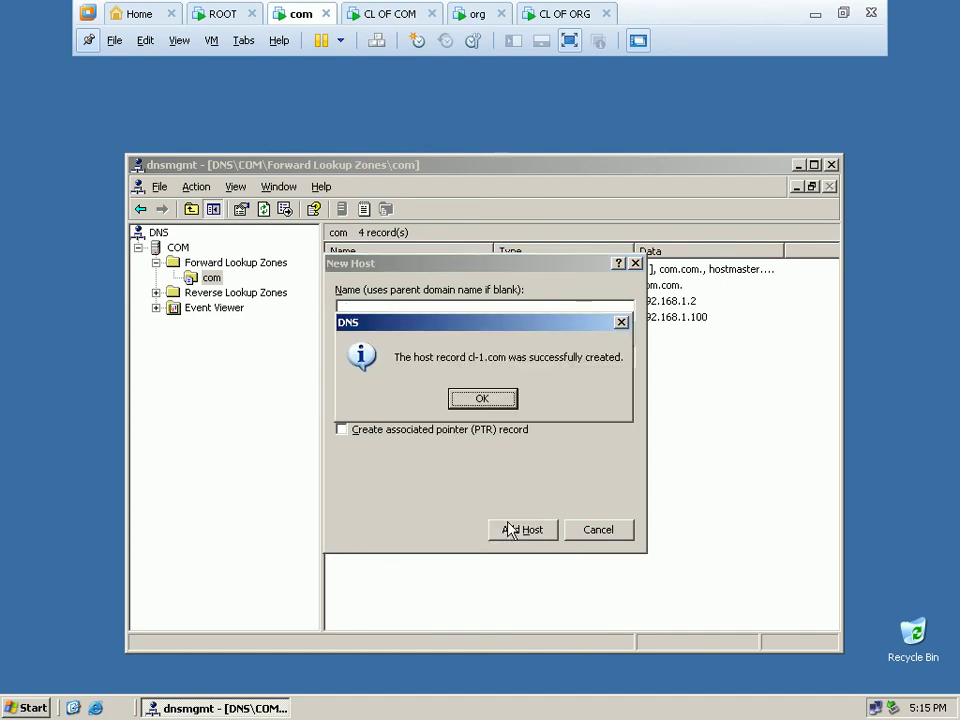
pyautogui.click(504, 404)
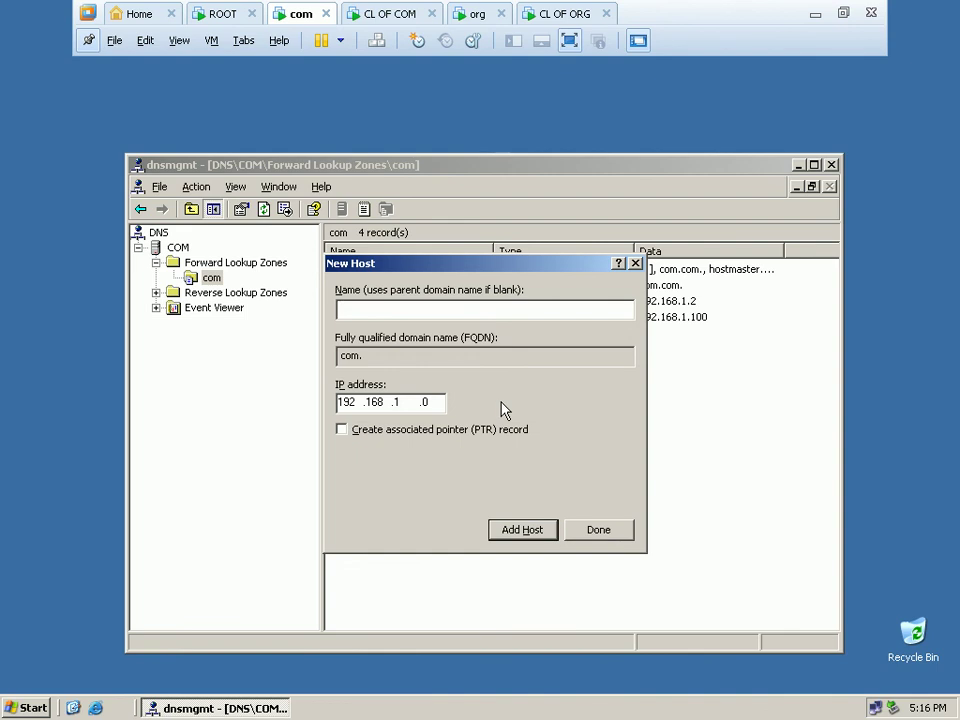
pyautogui.click(588, 532)
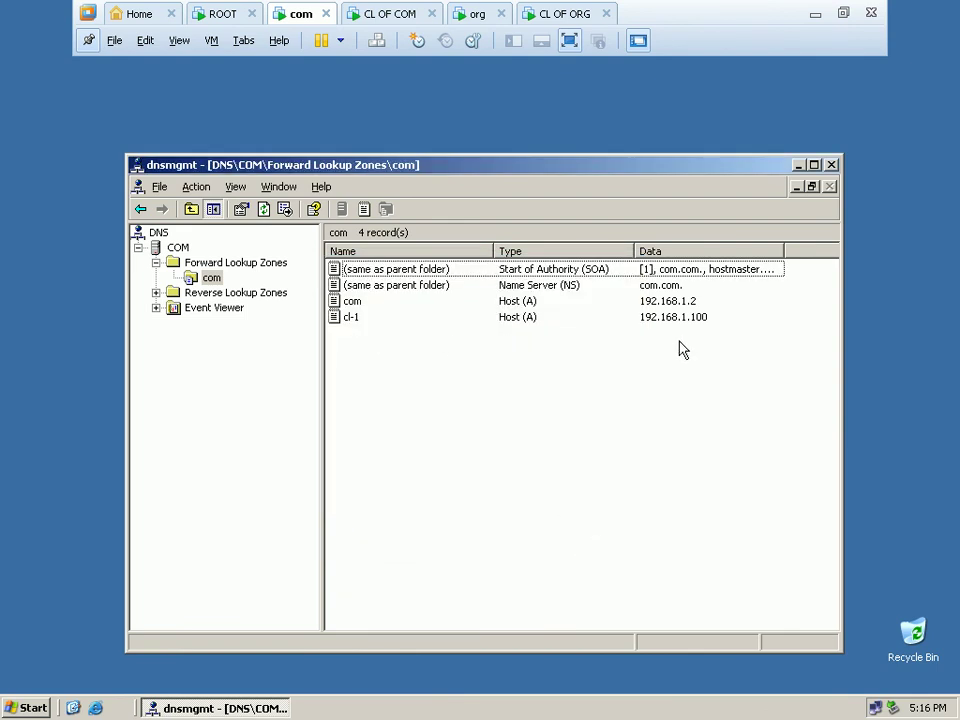
pyautogui.click(832, 165)
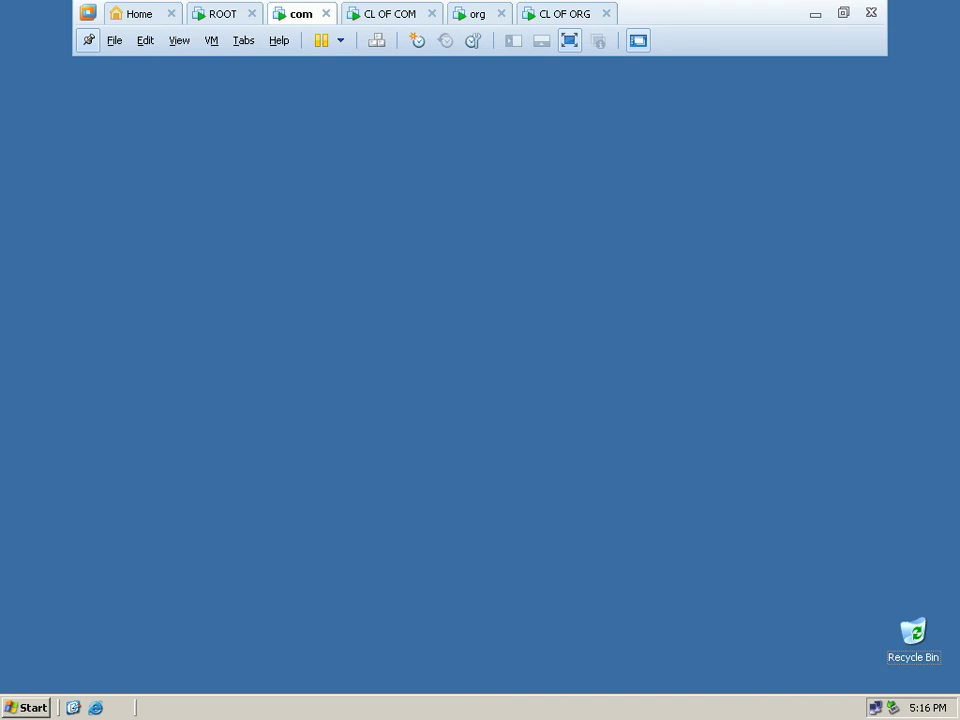
# On CL OF ORG, open My Computer's System Properties at the Computer Name tab.
pyautogui.hotkey('ctrl', 'Tab')
pyautogui.hotkey('ctrl', 'Tab')
pyautogui.hotkey('ctrl', 'Tab')
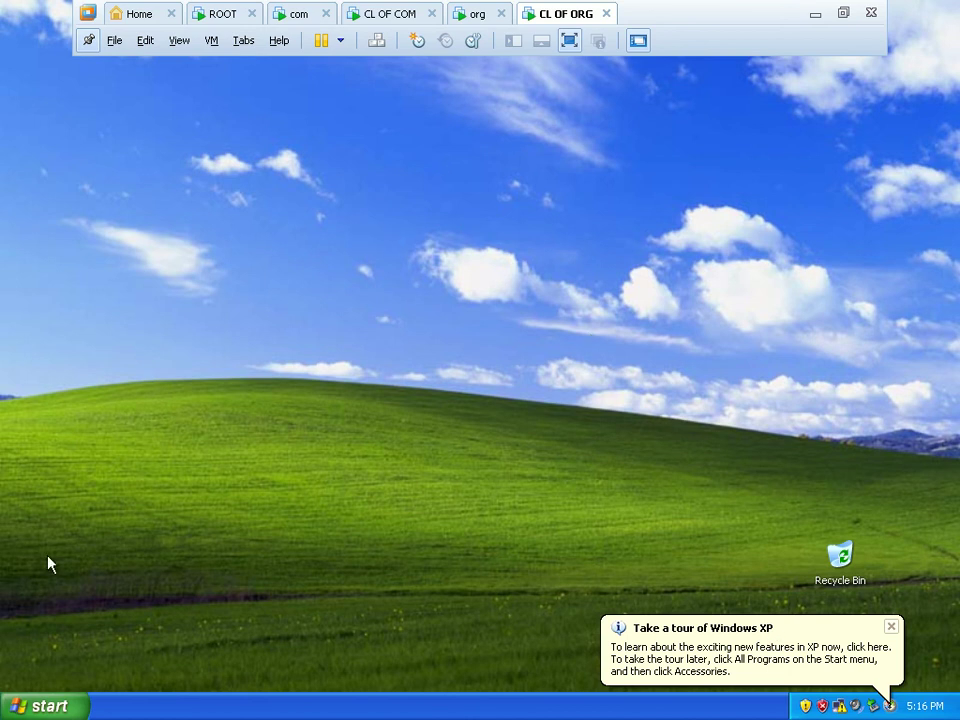
pyautogui.click(75, 706)
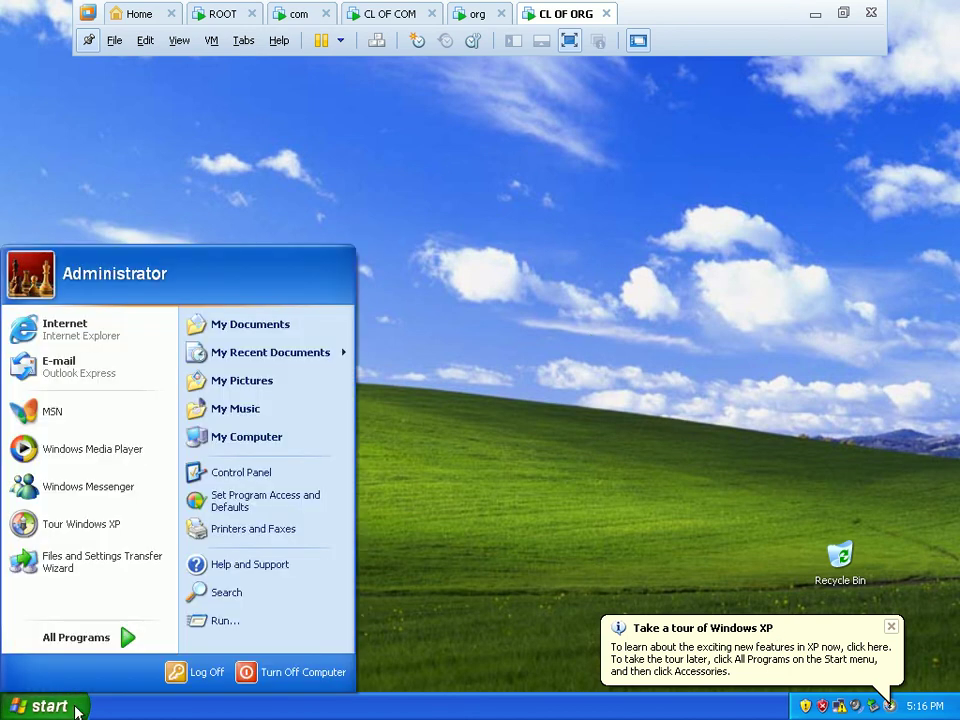
pyautogui.click(272, 437)
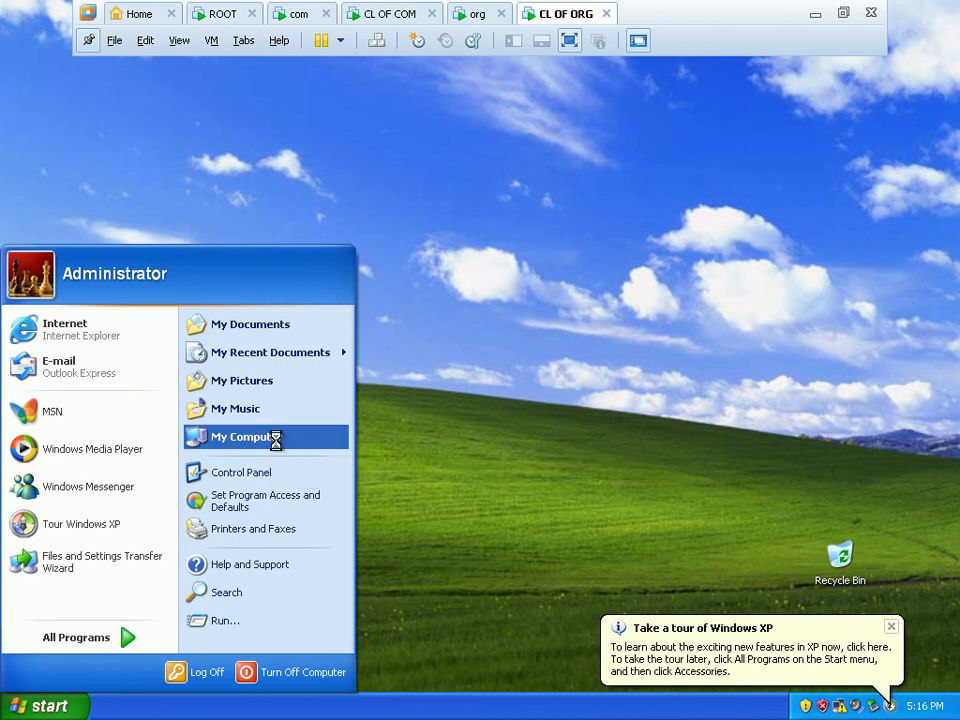
pyautogui.click(380, 597)
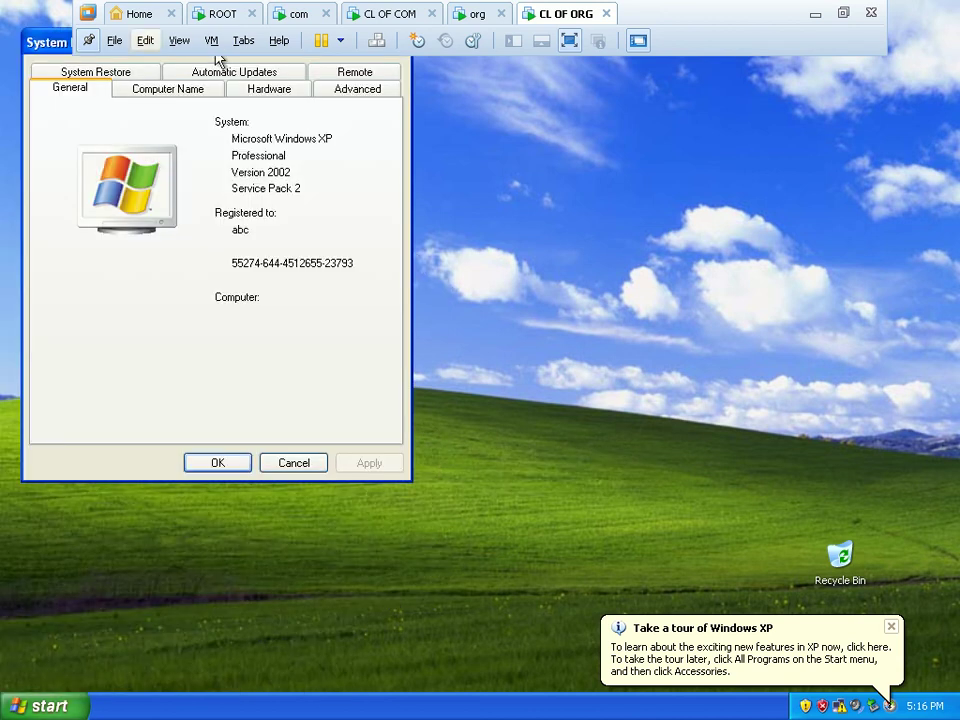
pyautogui.moveTo(67, 42); pyautogui.dragTo(226, 140)
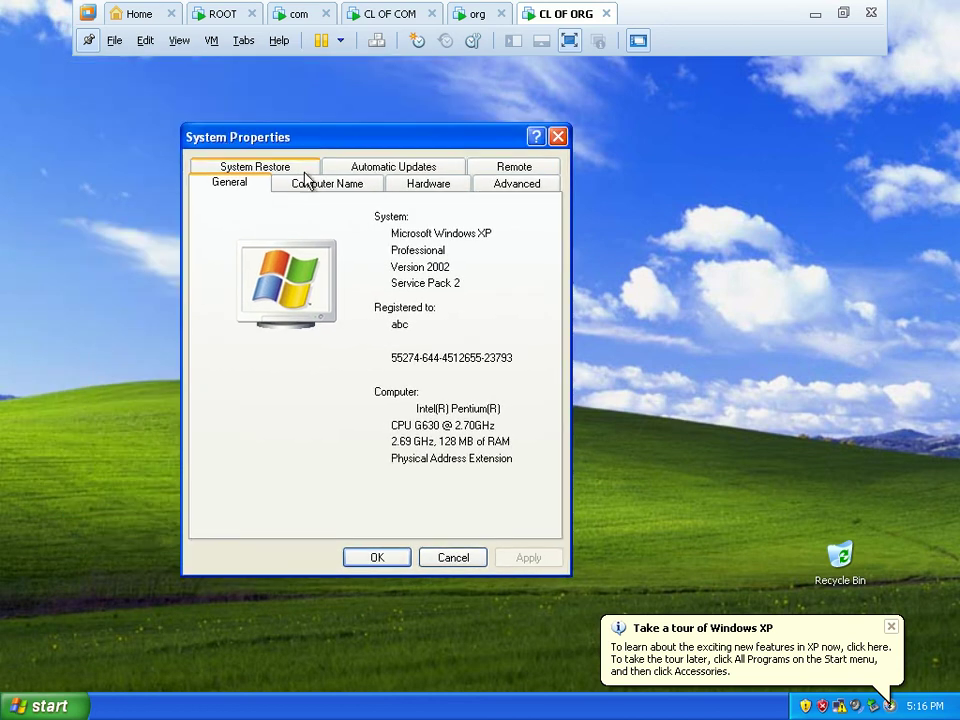
pyautogui.click(326, 184)
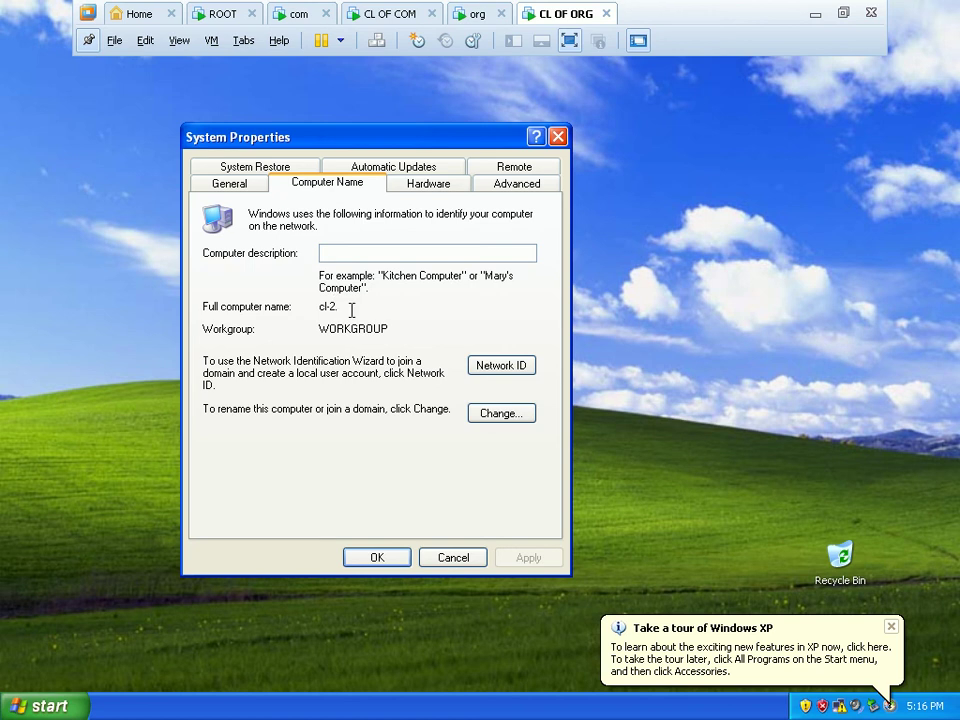
# Set the primary DNS suffix to org so the name becomes cl-2.org, and restart.
pyautogui.click(524, 417)
pyautogui.click(445, 346)
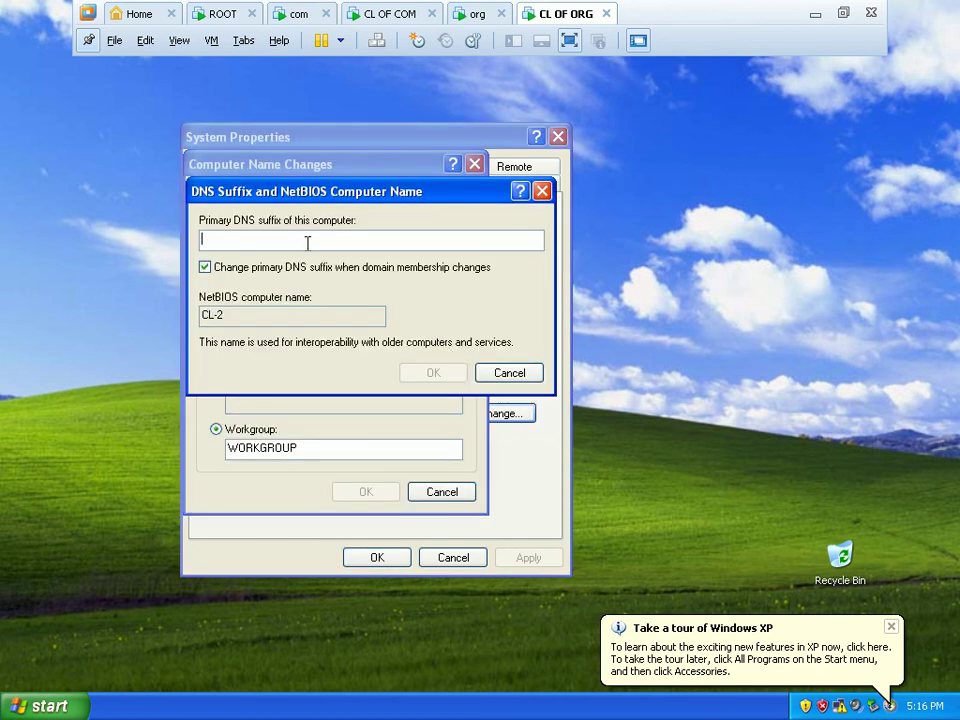
pyautogui.write('org')
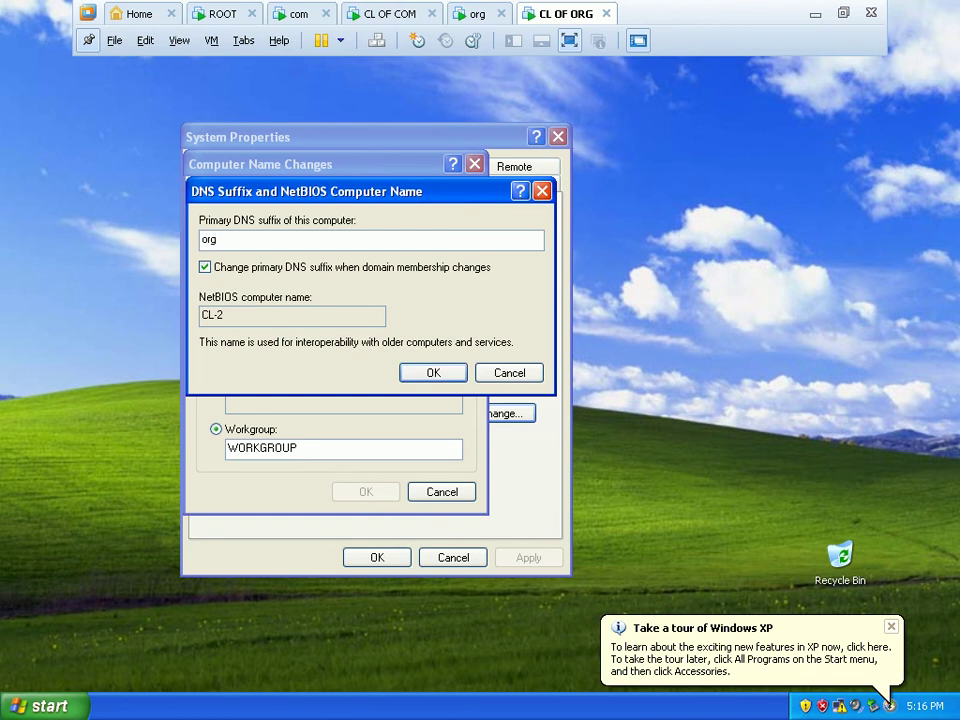
pyautogui.click(425, 373)
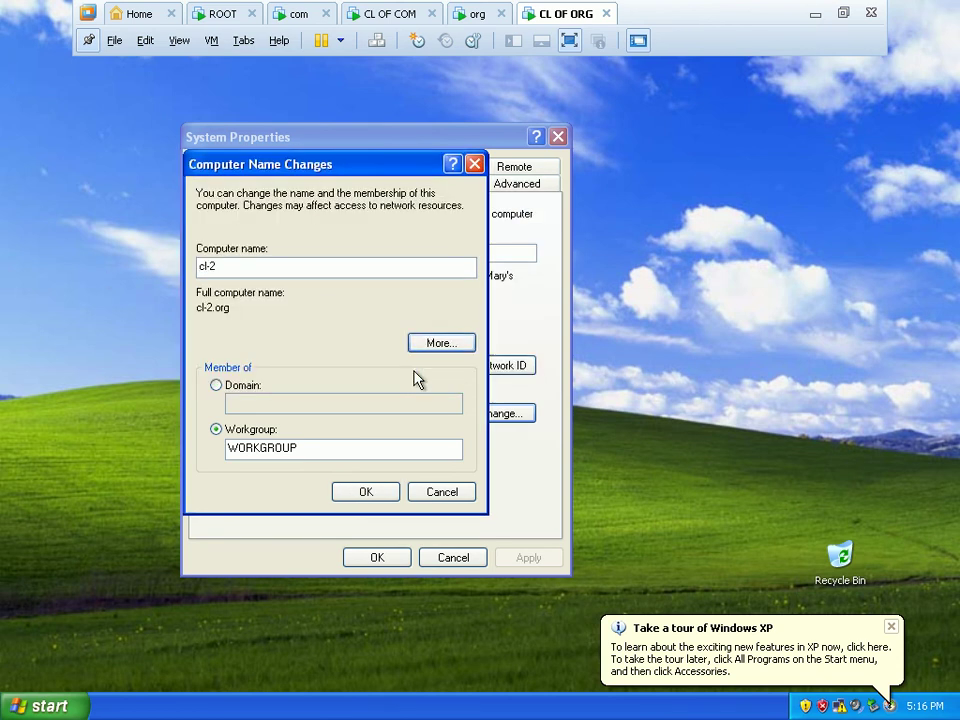
pyautogui.click(375, 495)
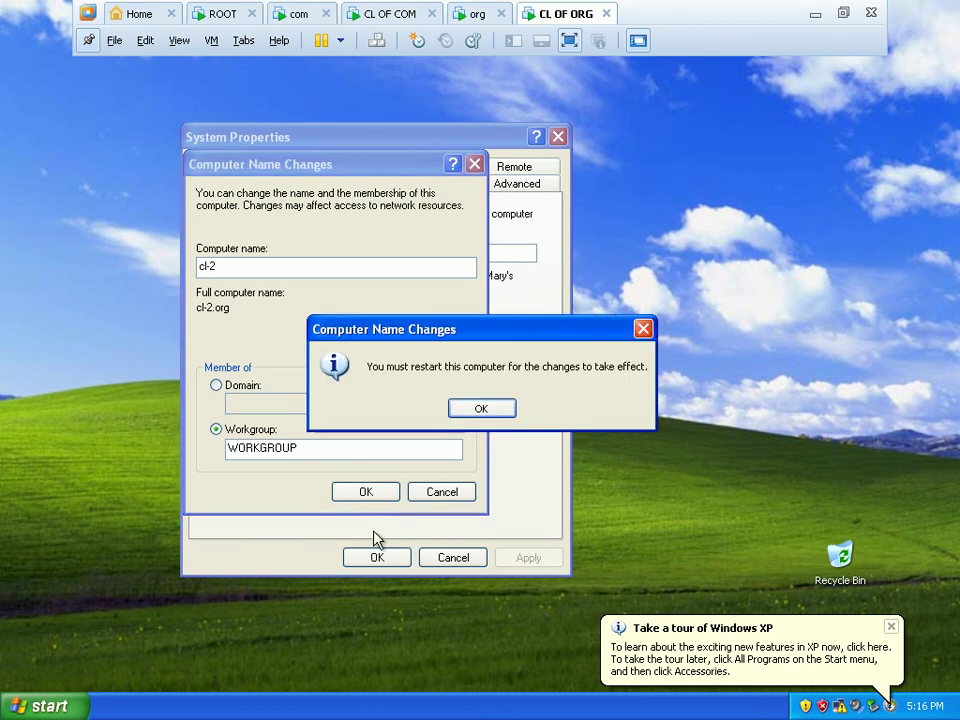
pyautogui.click(483, 410)
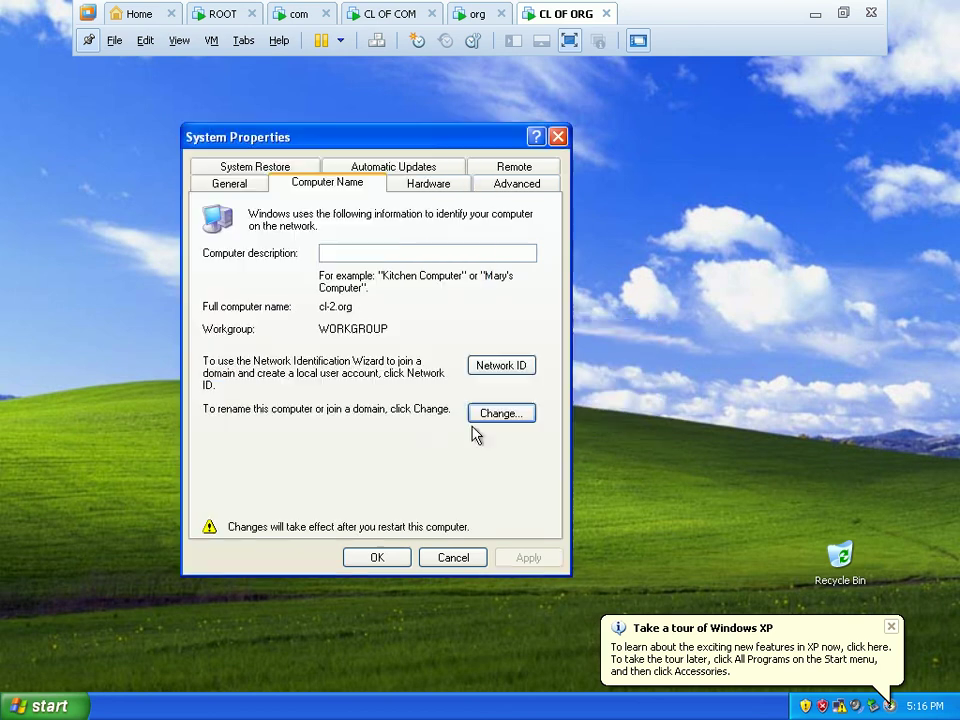
pyautogui.click(391, 557)
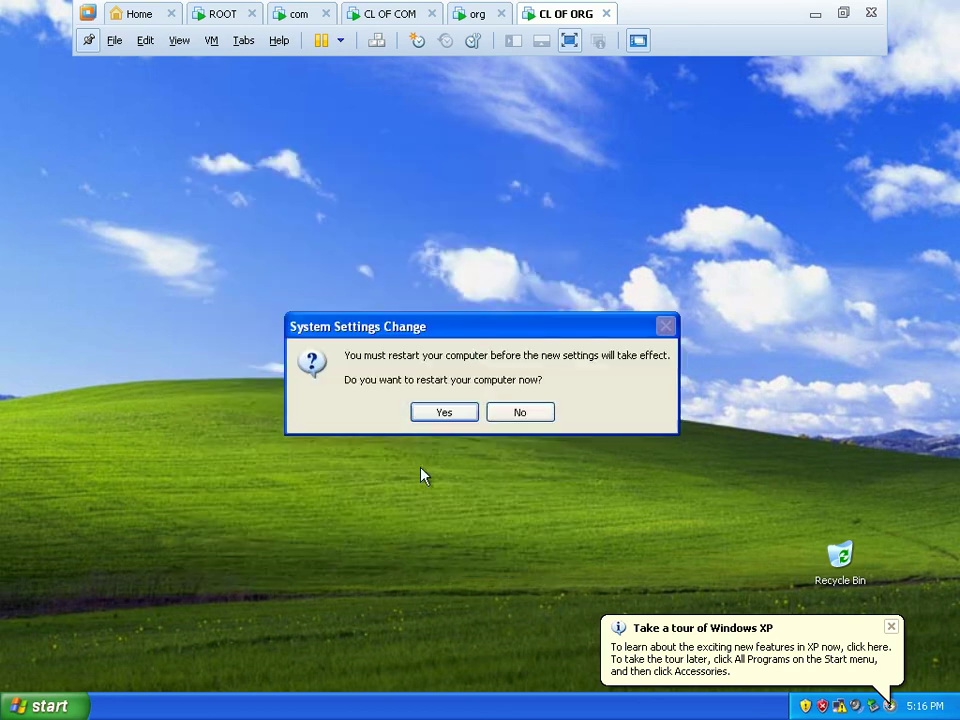
pyautogui.click(447, 410)
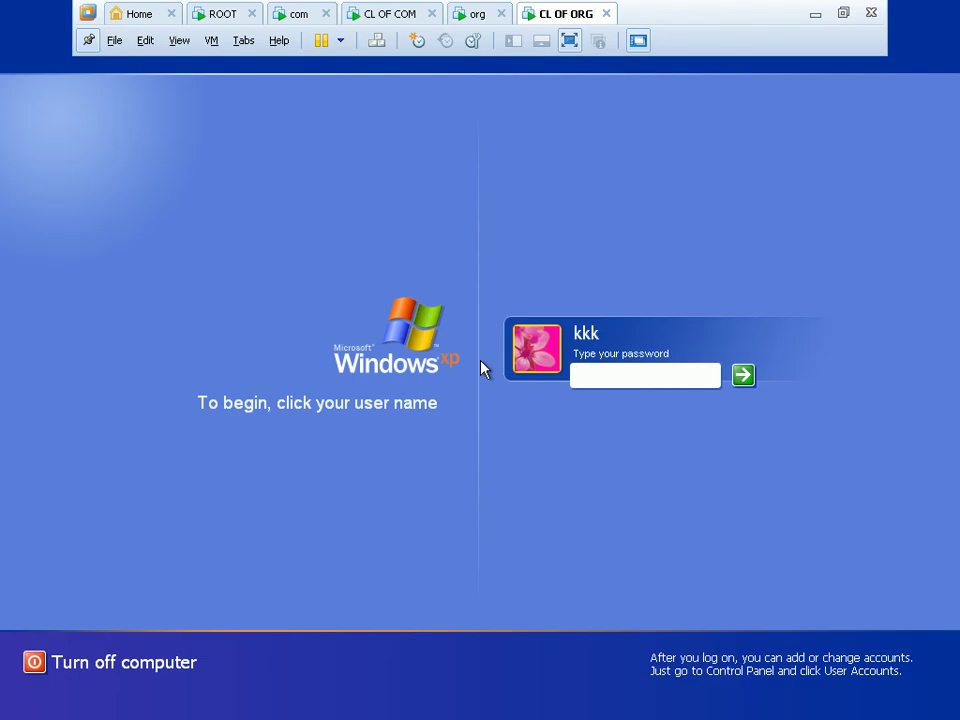
# Log back on to CL OF ORG with the administrator password after reboot and dismiss the XP tour.
pyautogui.press('Return')
pyautogui.press('ctrl+alt+Insert')
pyautogui.press('ctrl+alt+Insert')
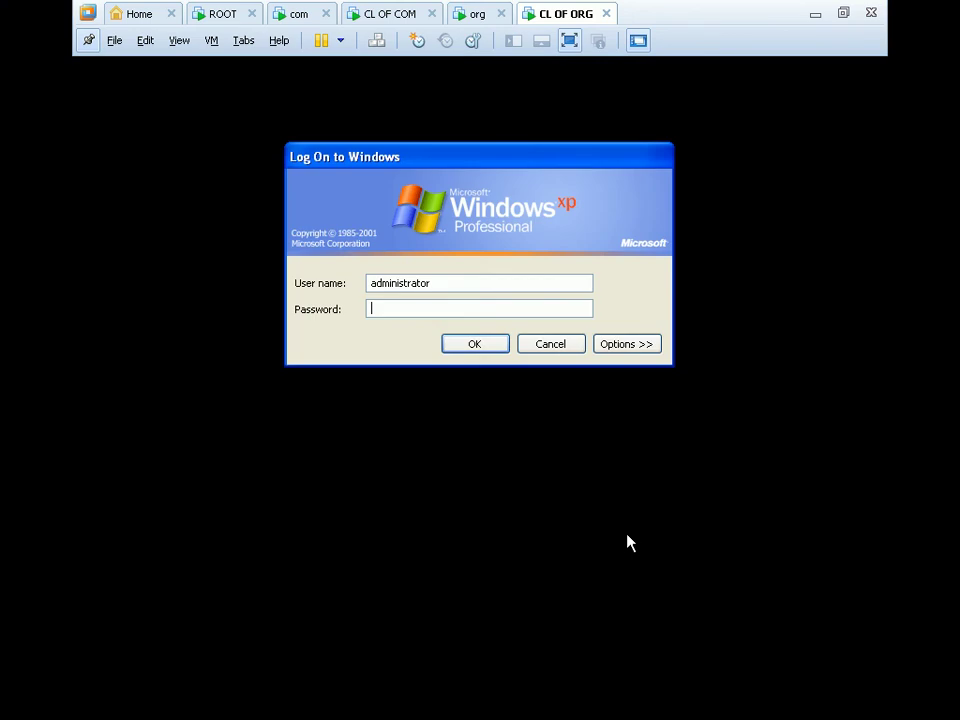
pyautogui.press('Return')
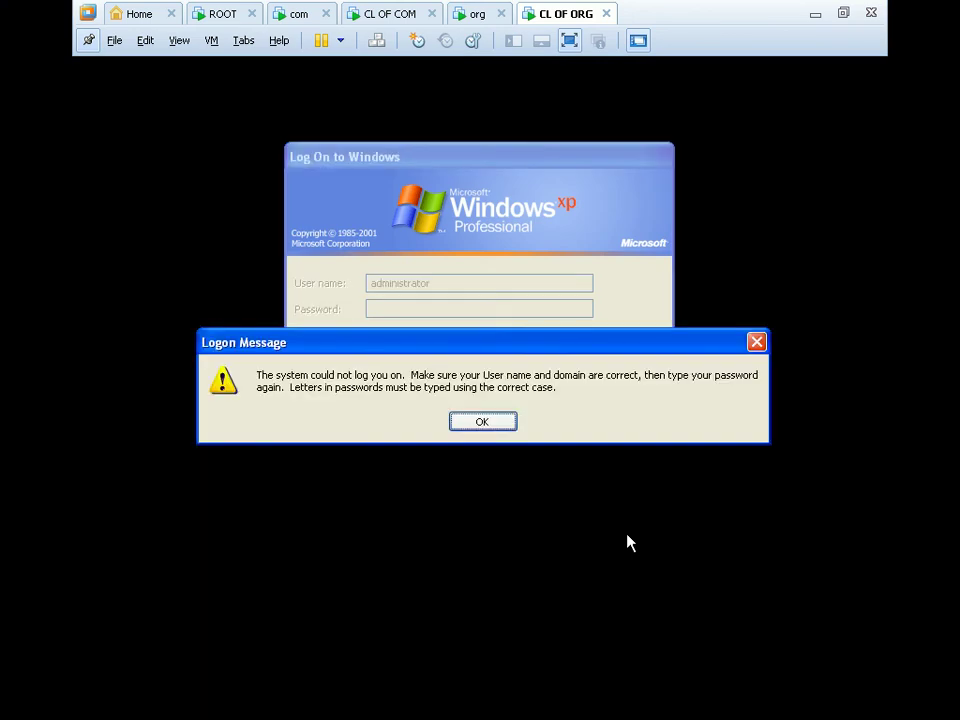
pyautogui.press('Return')
pyautogui.write('****')
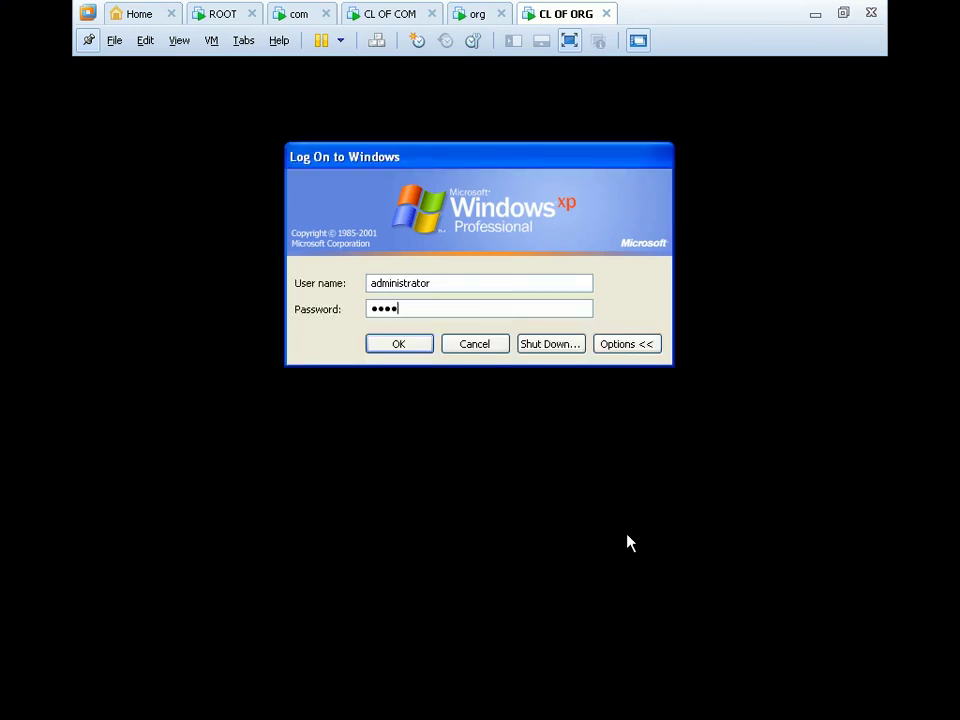
pyautogui.write('*******')
pyautogui.press('Return')
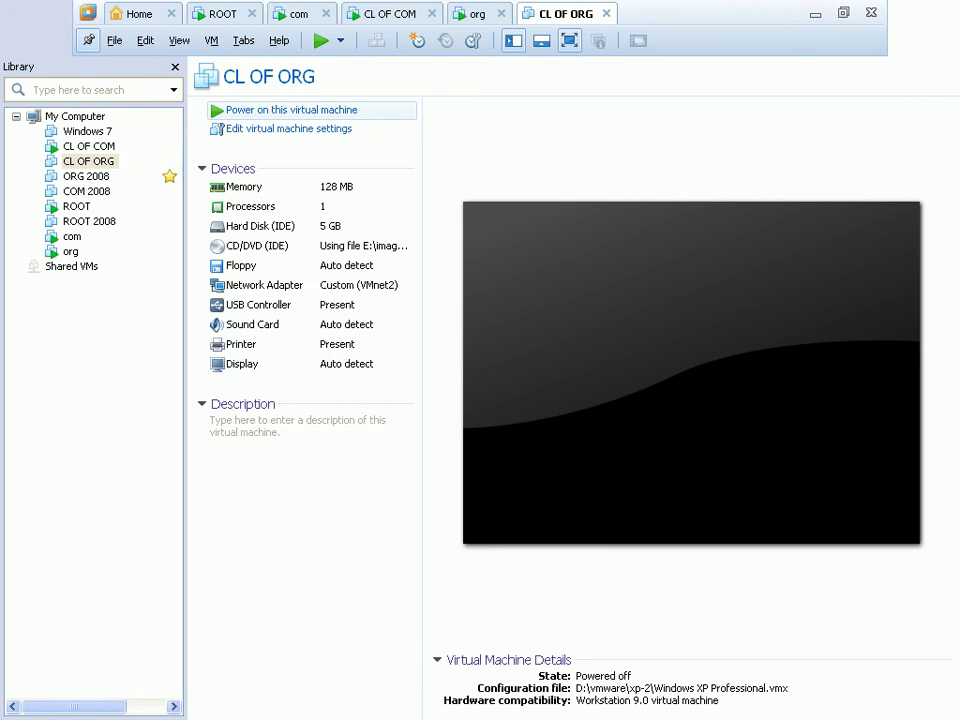
pyautogui.click(290, 110)
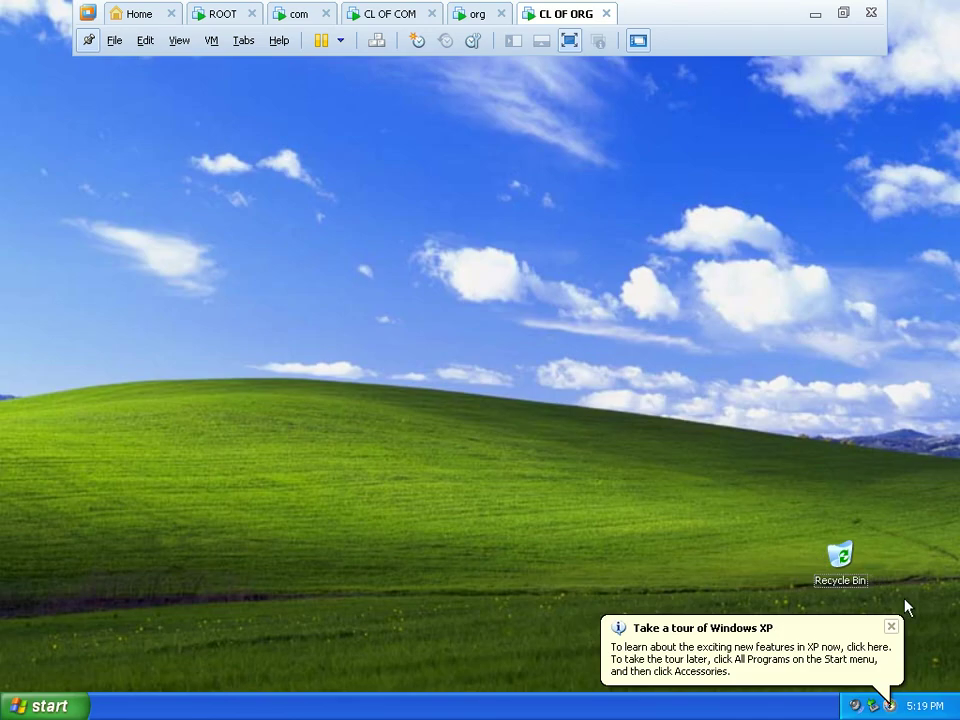
pyautogui.click(891, 626)
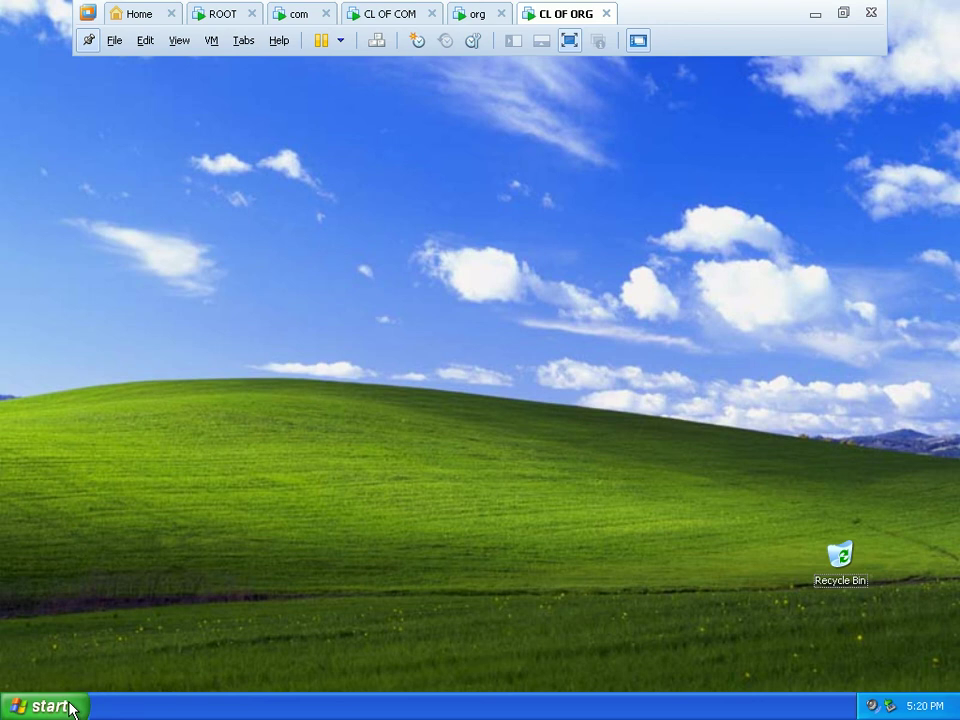
# Open the Local Area Connection's Internet Protocol (TCP/IP) properties via ncpa.cpl.
pyautogui.click(57, 710)
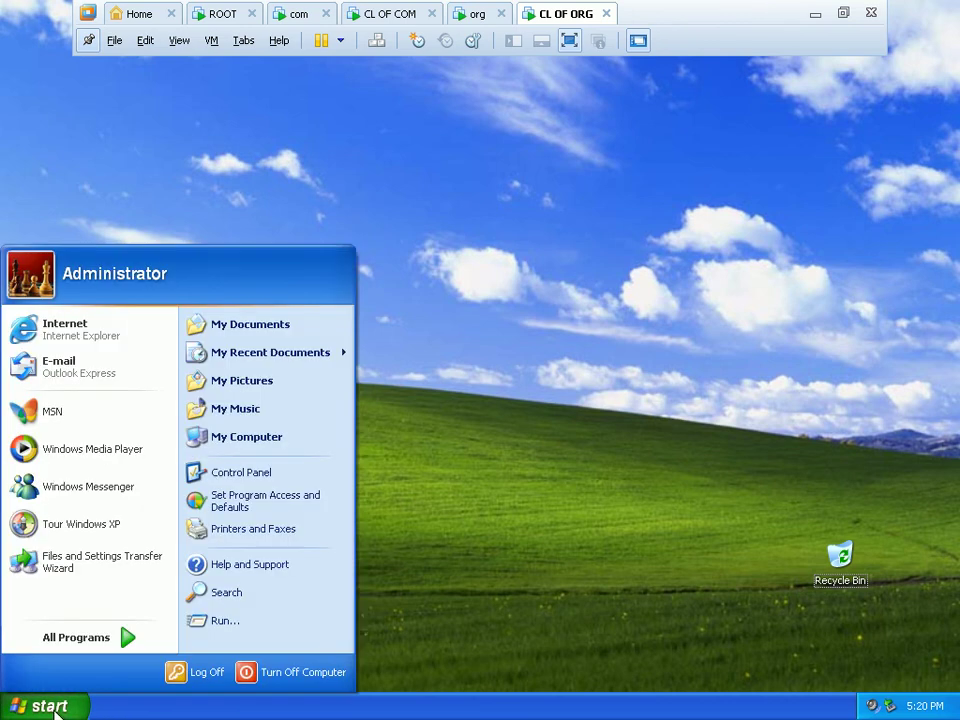
pyautogui.click(198, 620)
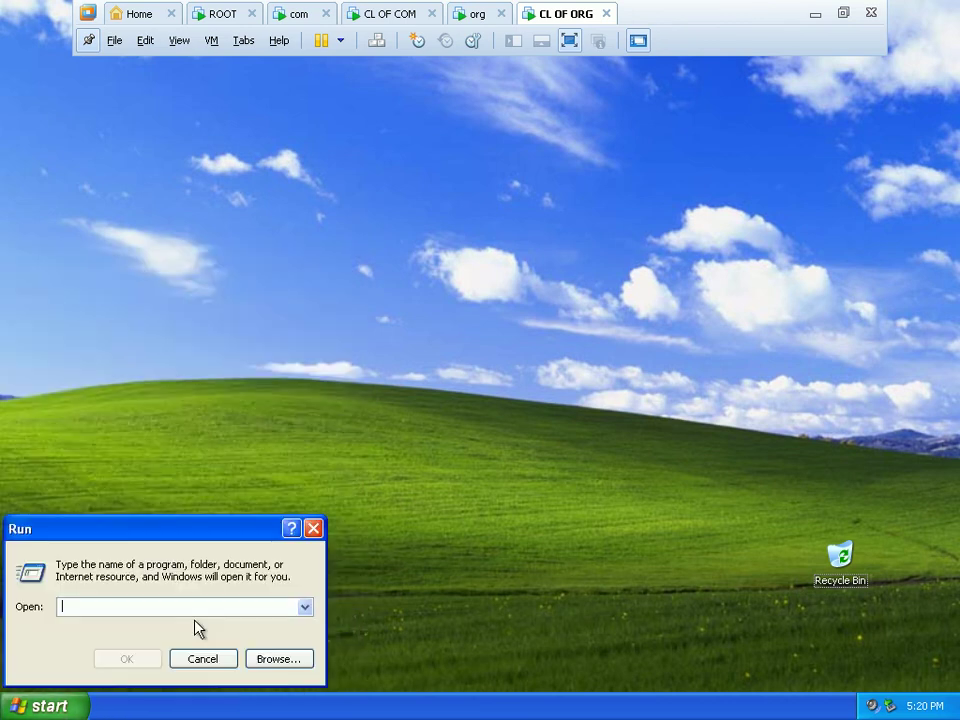
pyautogui.write('ncpa.cpl')
pyautogui.press('Return')
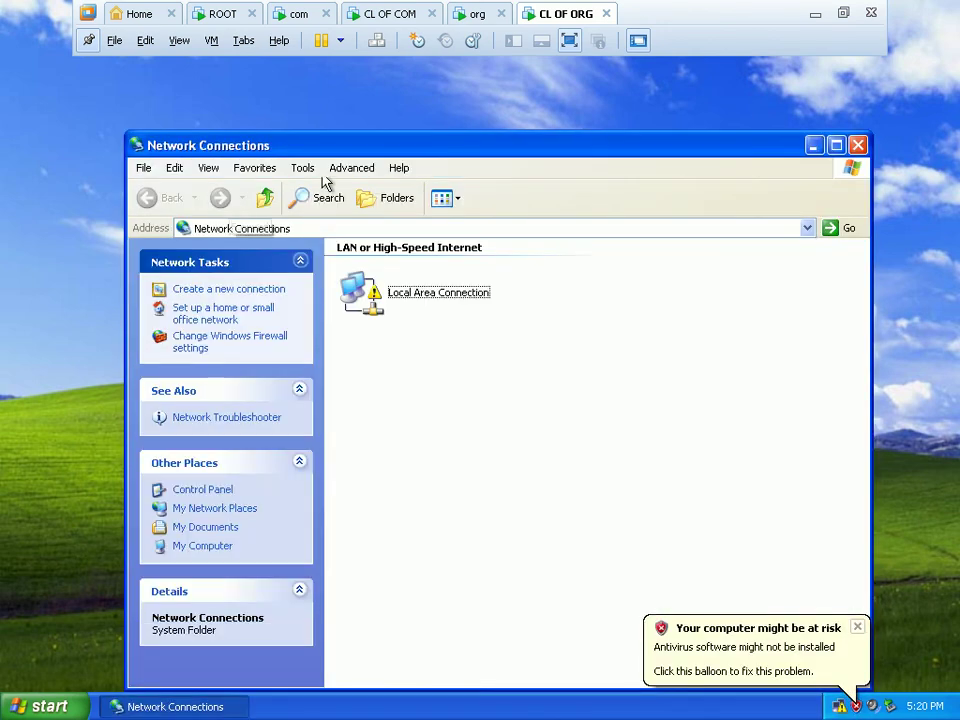
pyautogui.rightClick(428, 282)
pyautogui.click(462, 422)
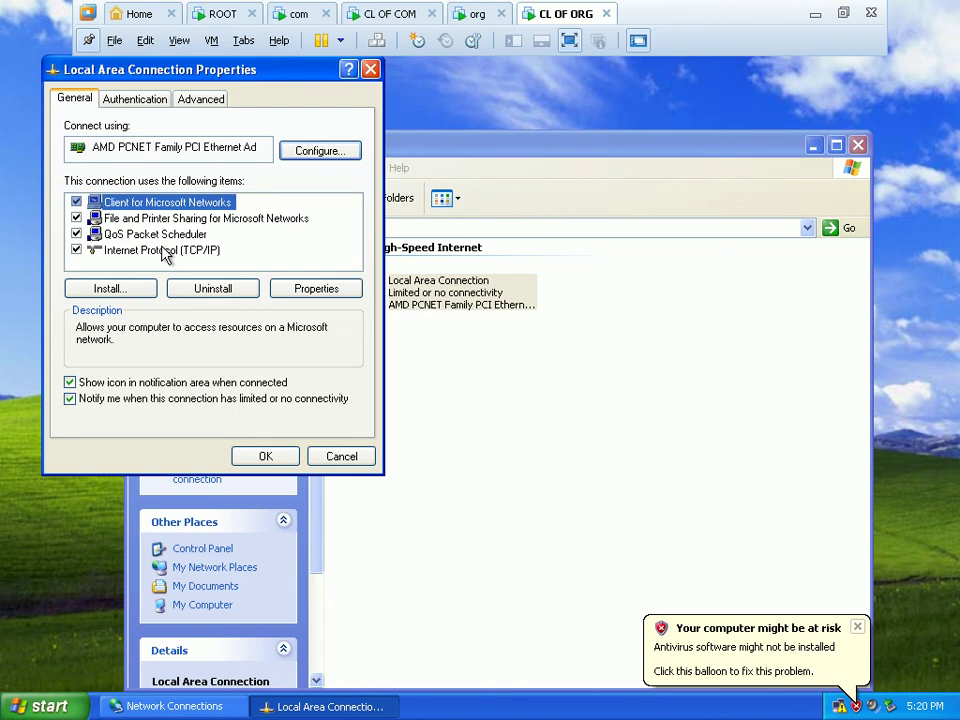
pyautogui.click(165, 251)
pyautogui.click(318, 287)
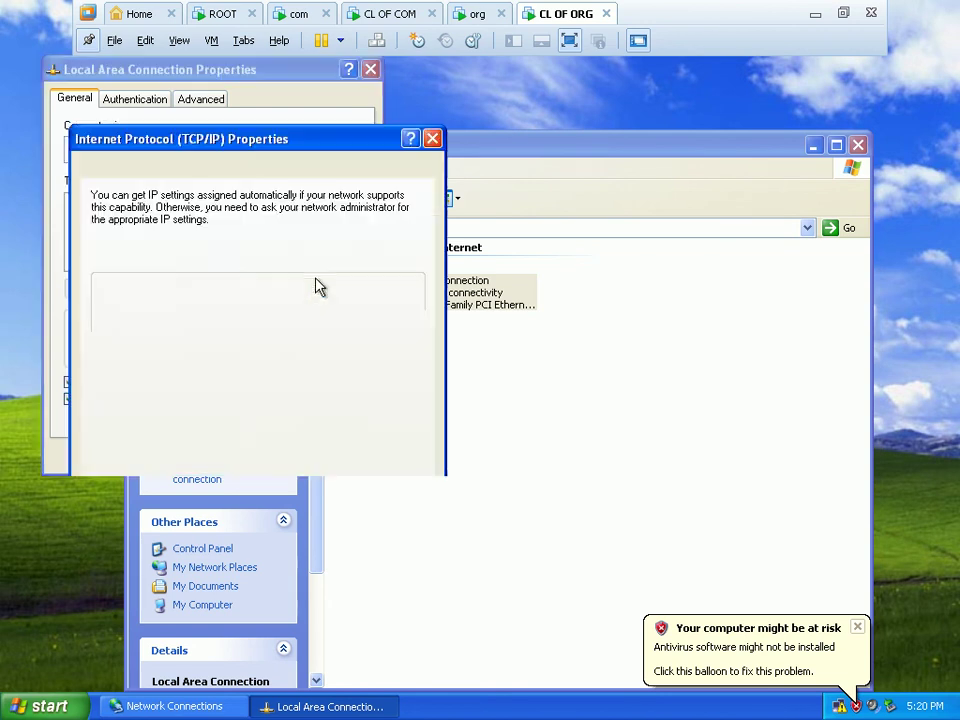
# Set static IP 192.168.1.200, mask 255.255.255.0 and preferred DNS 192.168.1.3, and save.
pyautogui.click(190, 272)
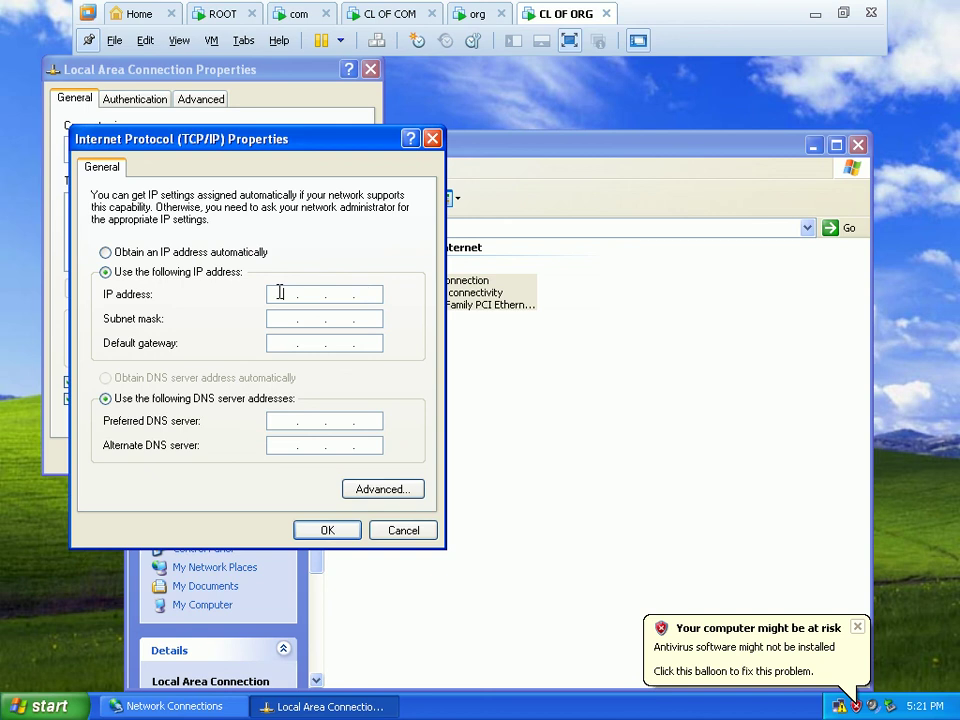
pyautogui.click(281, 293)
pyautogui.write('192 . 168 . 1 . 200')
pyautogui.click(276, 318)
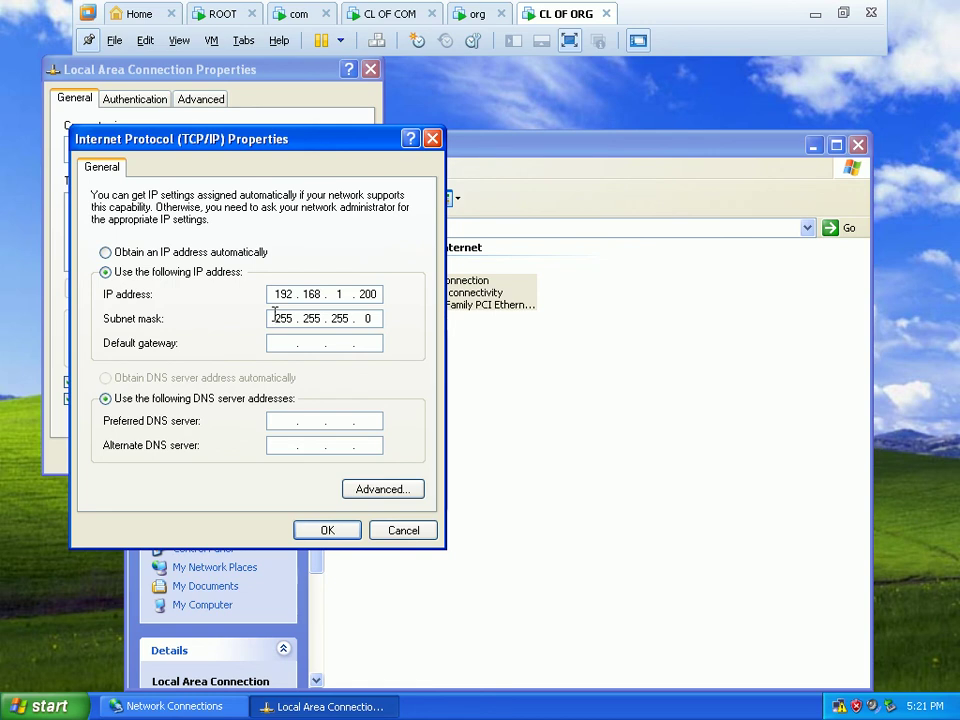
pyautogui.click(284, 424)
pyautogui.write('192 . 168 . 1 . 3')
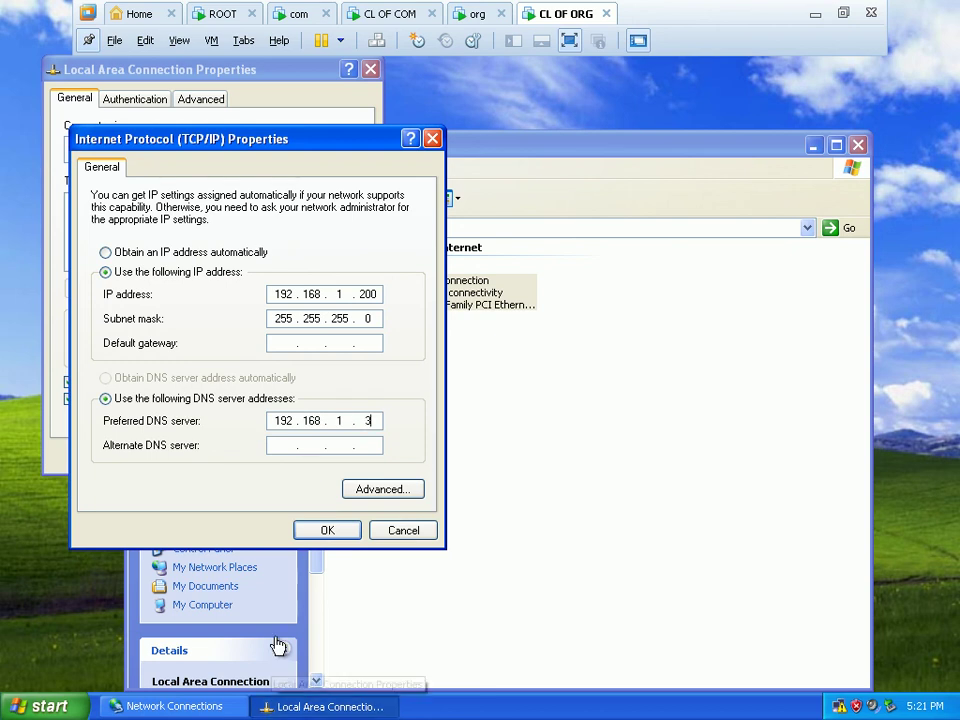
pyautogui.click(330, 532)
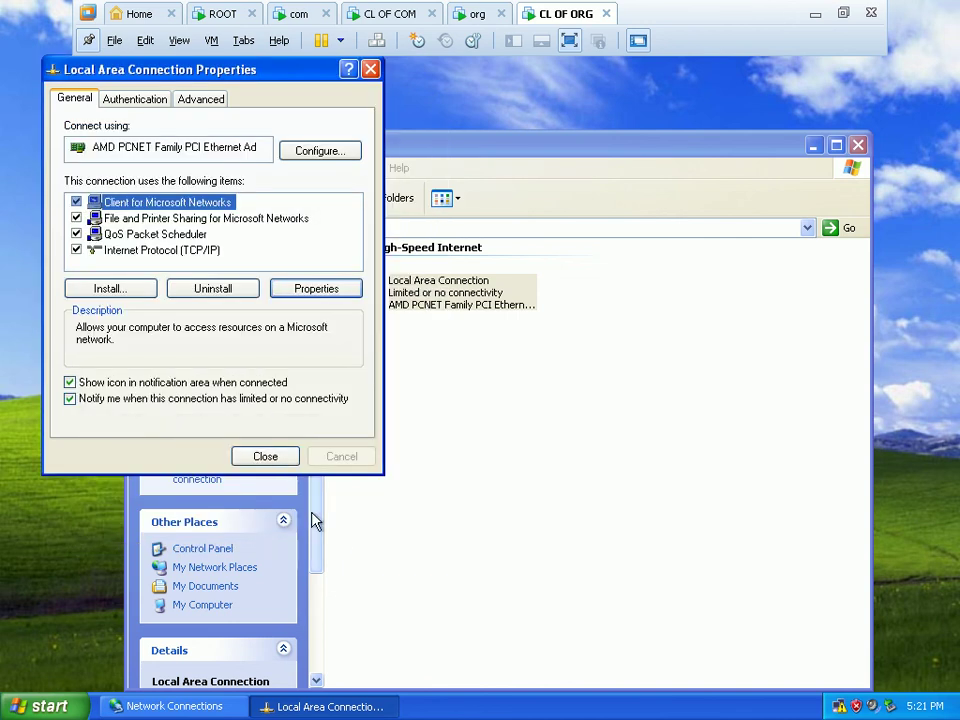
pyautogui.click(266, 460)
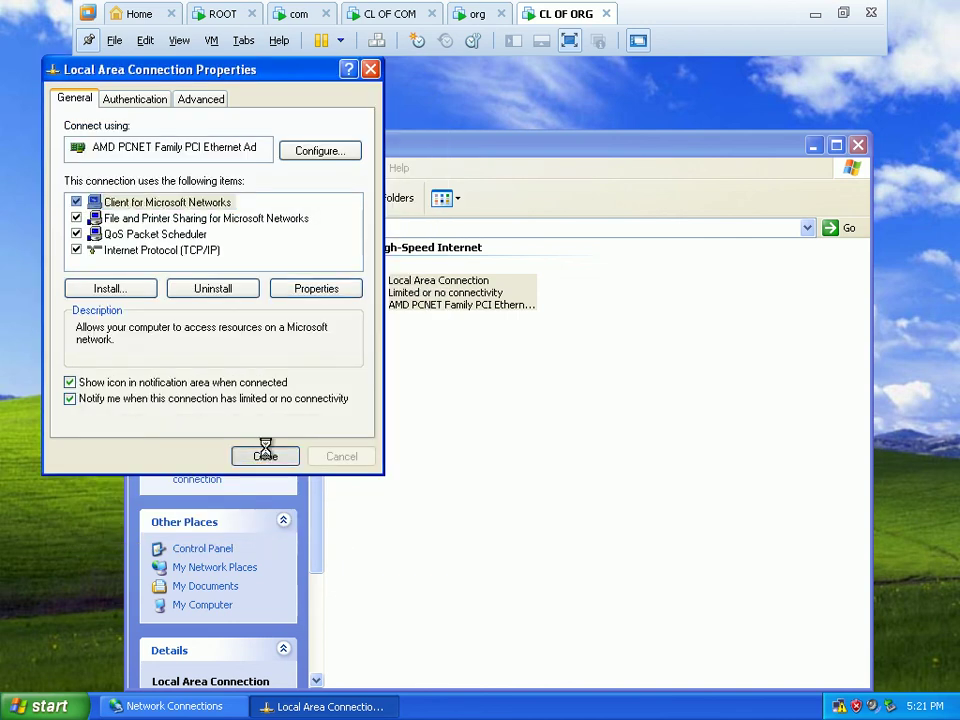
# Close Network Connections, run ipconfig /registerdns in a command prompt, then switch to the org server.
pyautogui.click(858, 145)
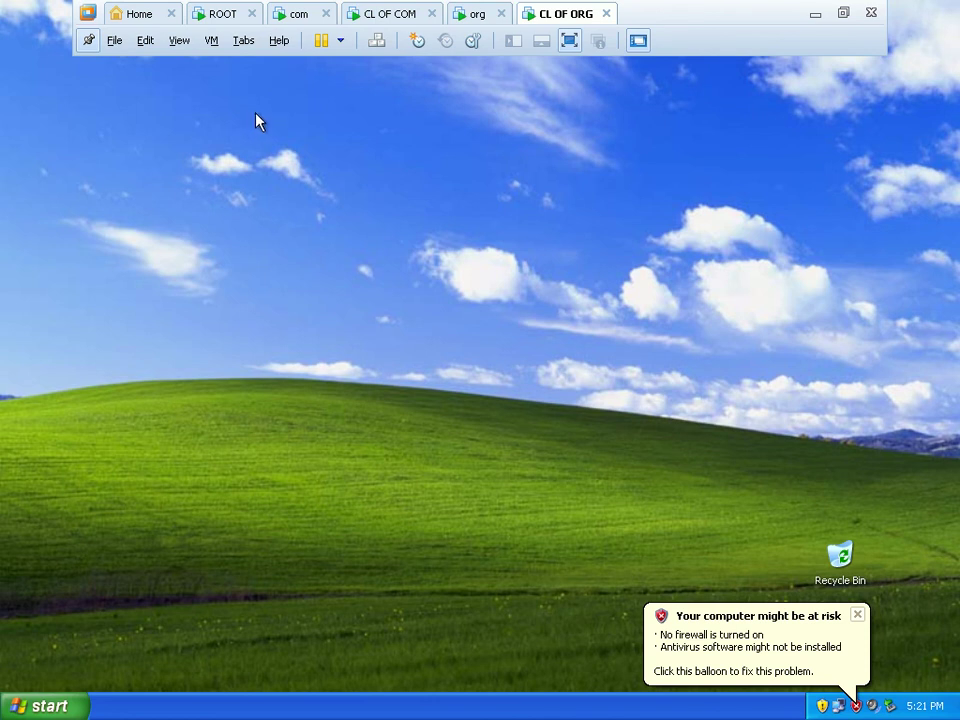
pyautogui.click(36, 705)
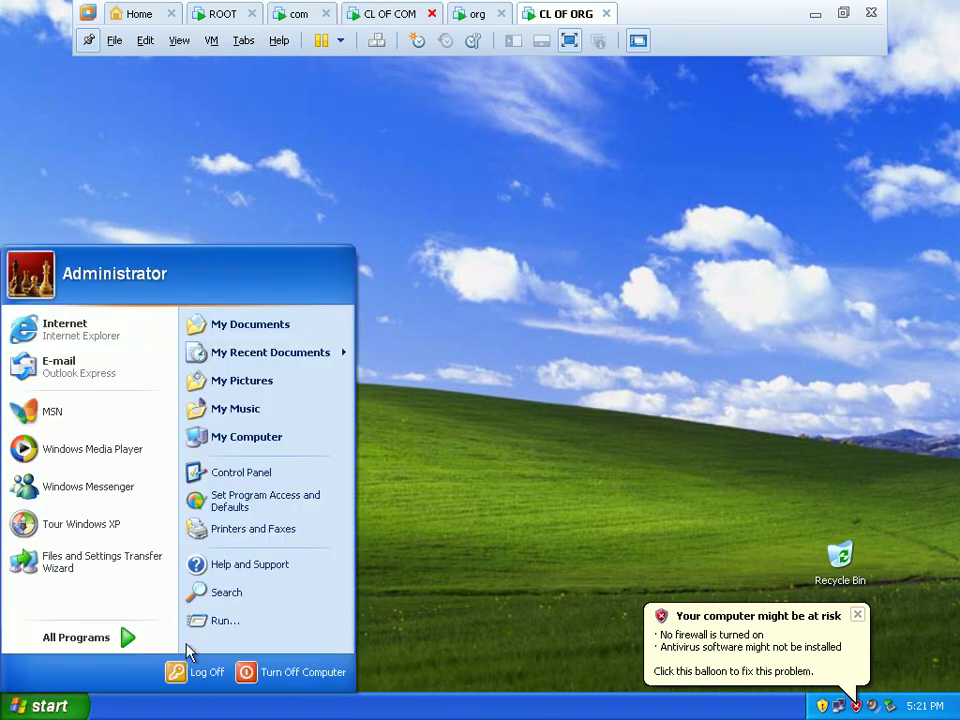
pyautogui.click(230, 624)
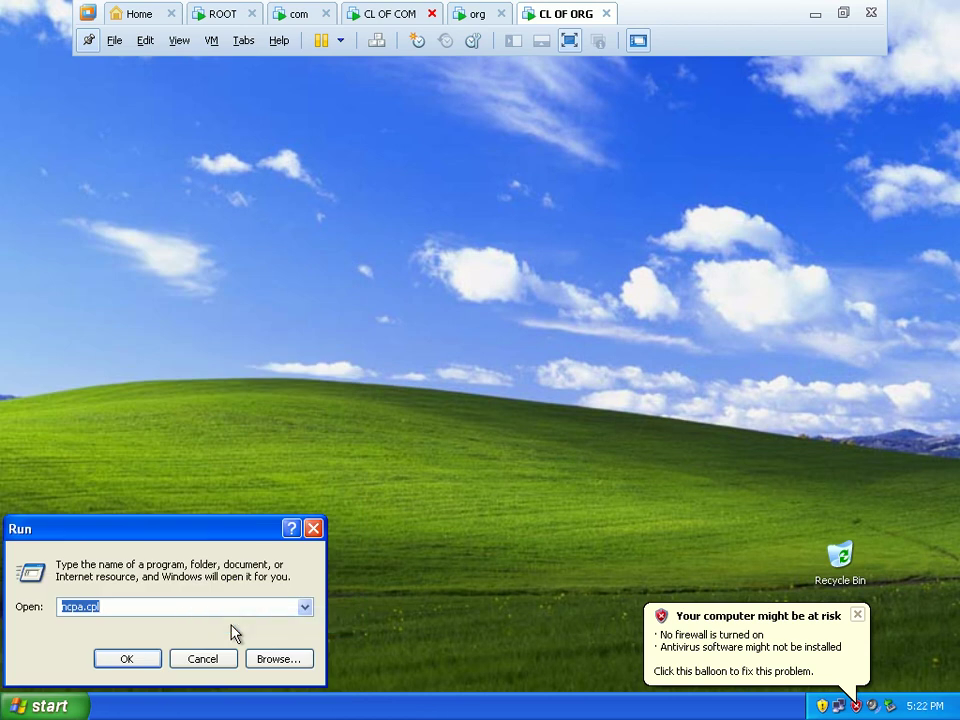
pyautogui.write('cmd')
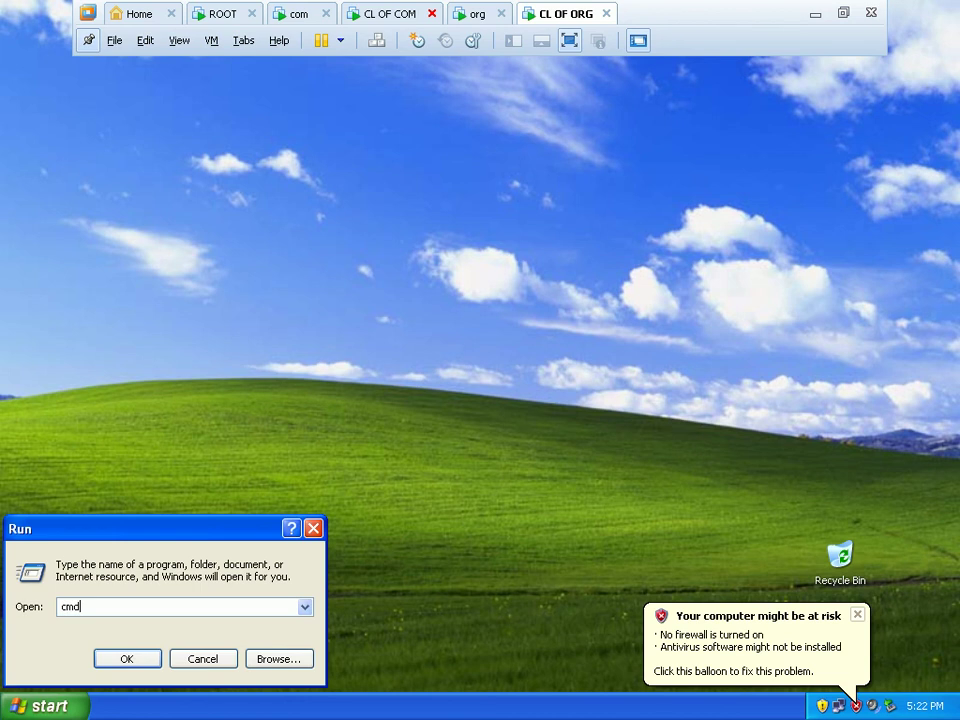
pyautogui.press('Return')
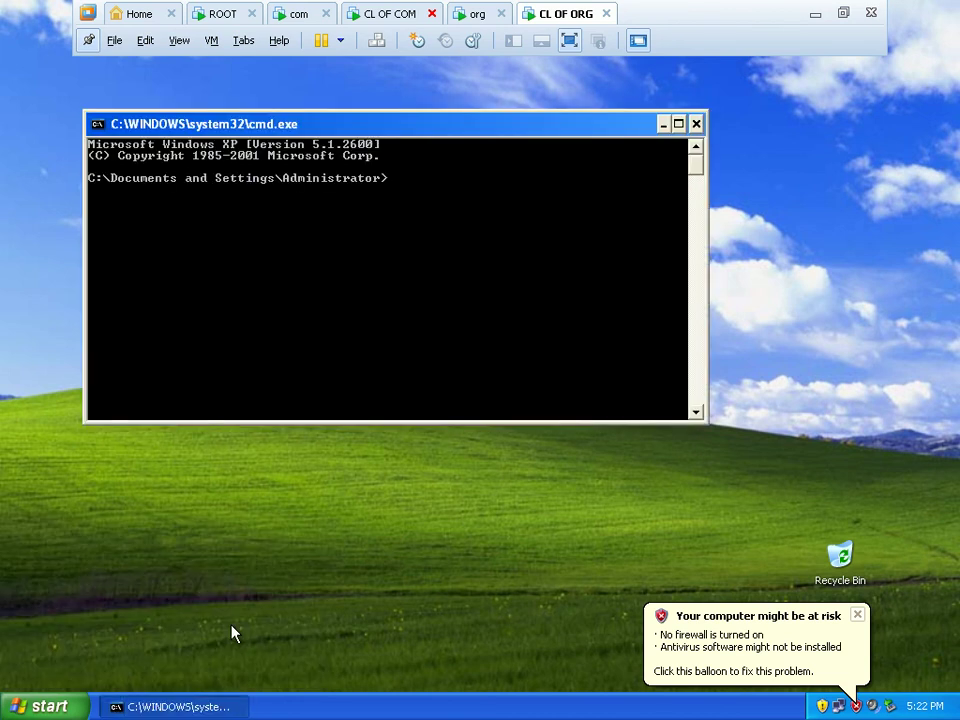
pyautogui.write('ipconfig /regist')
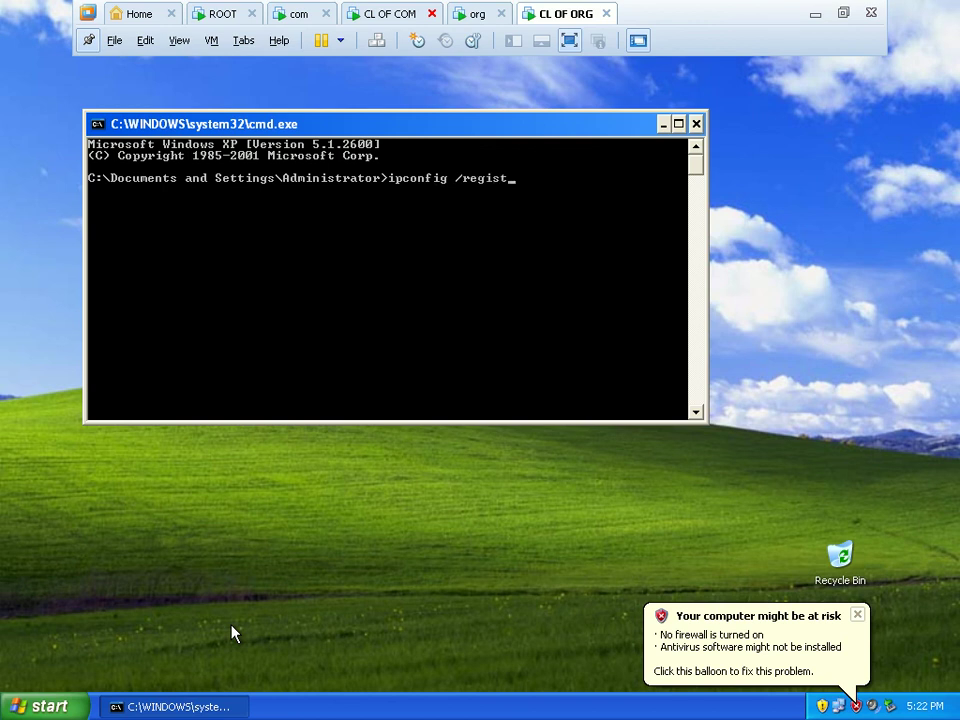
pyautogui.write('erdns')
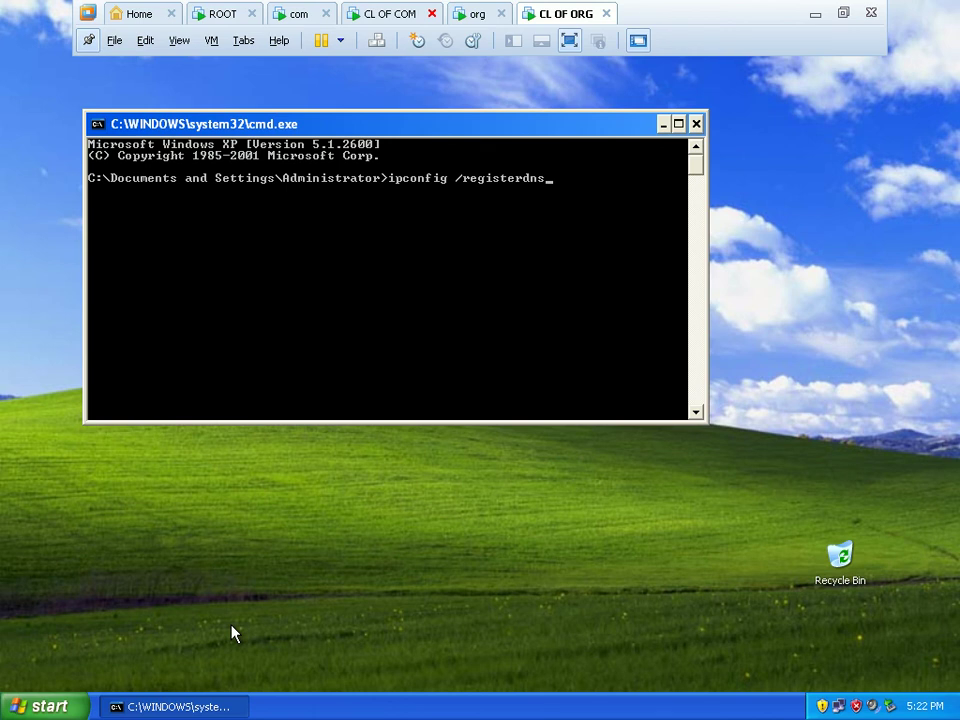
pyautogui.press('Return')
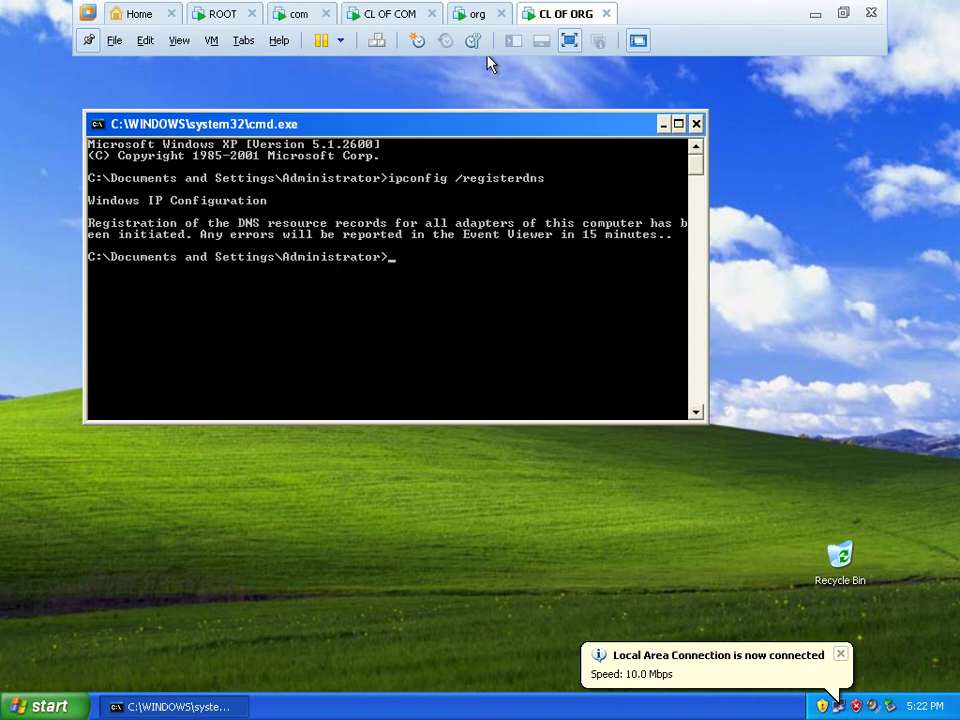
pyautogui.click(476, 14)
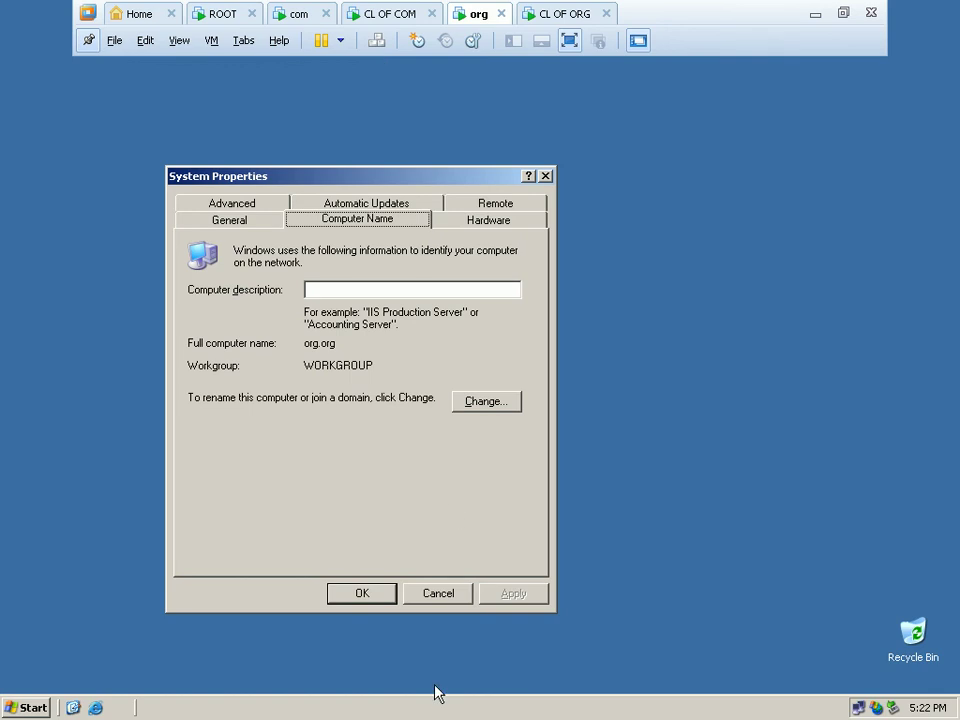
# Cancel System Properties, open the org zone in the DNS console, and refresh its records.
pyautogui.click(451, 594)
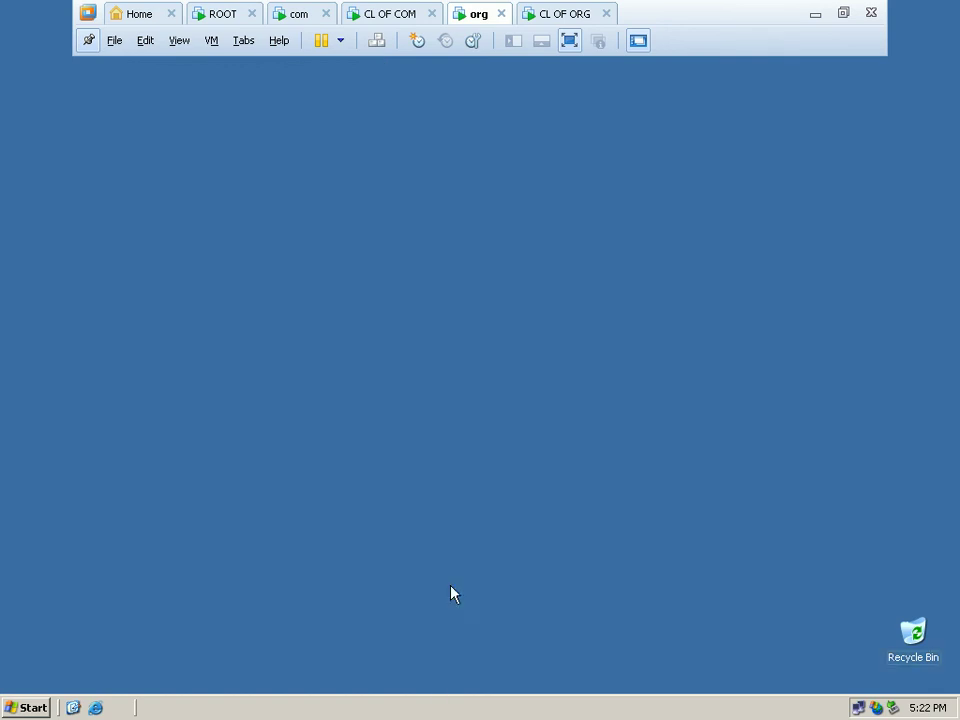
pyautogui.click(27, 708)
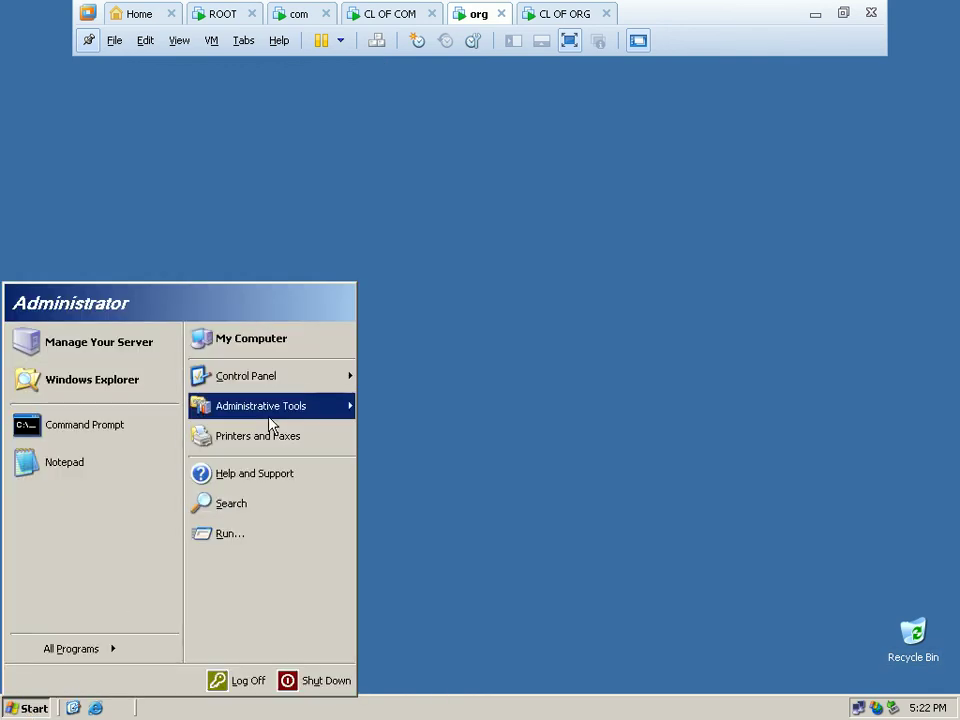
pyautogui.moveTo(318, 410)
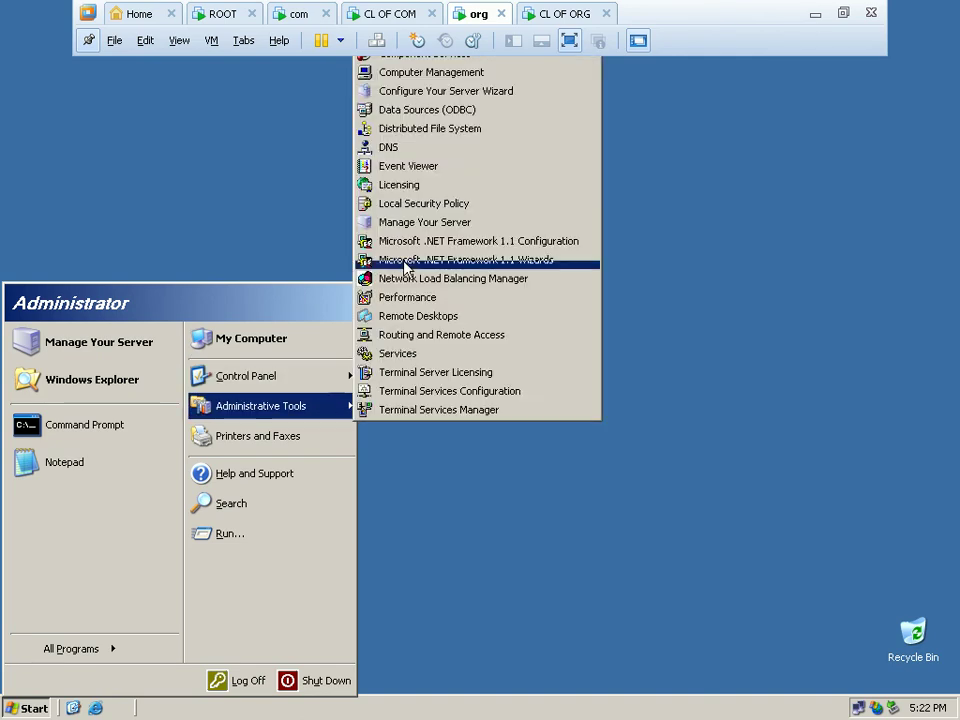
pyautogui.click(424, 151)
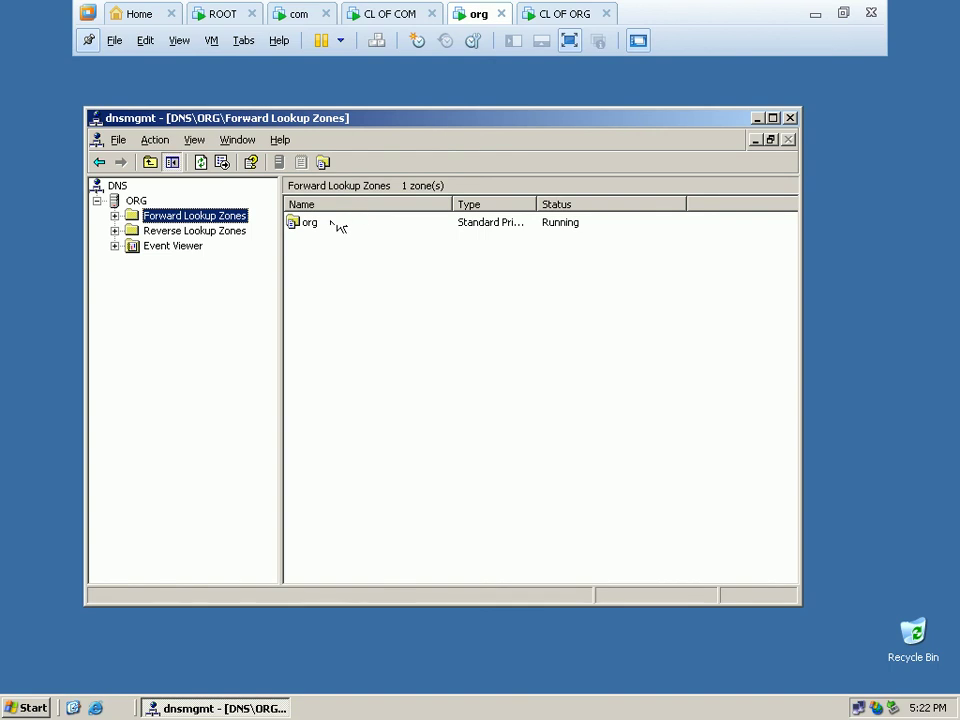
pyautogui.doubleClick(322, 228)
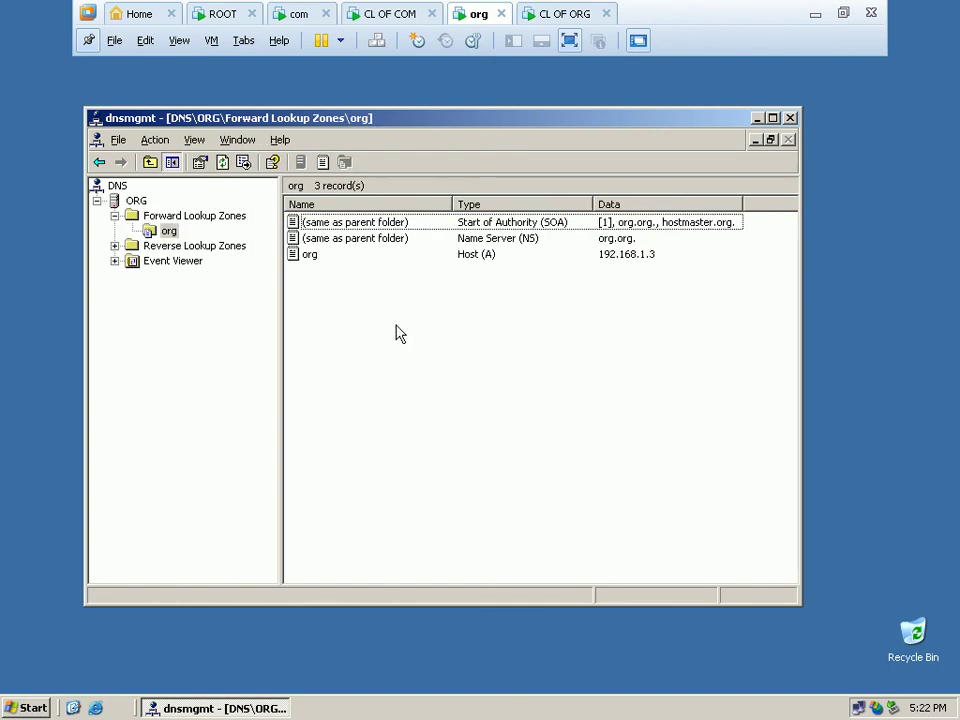
pyautogui.rightClick(397, 330)
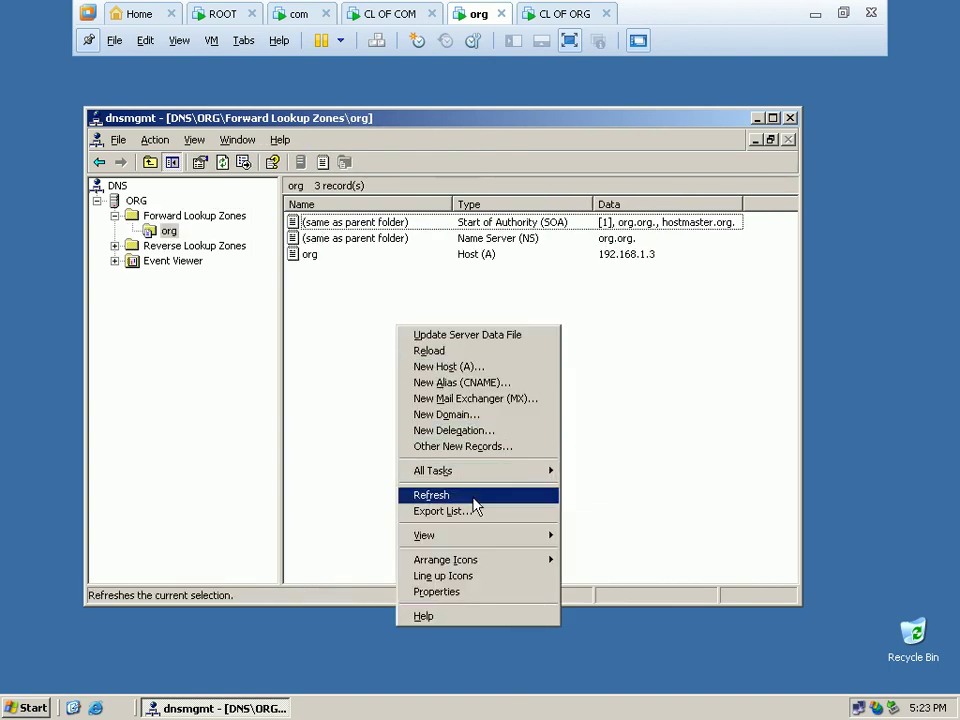
pyautogui.click(473, 498)
pyautogui.rightClick(461, 410)
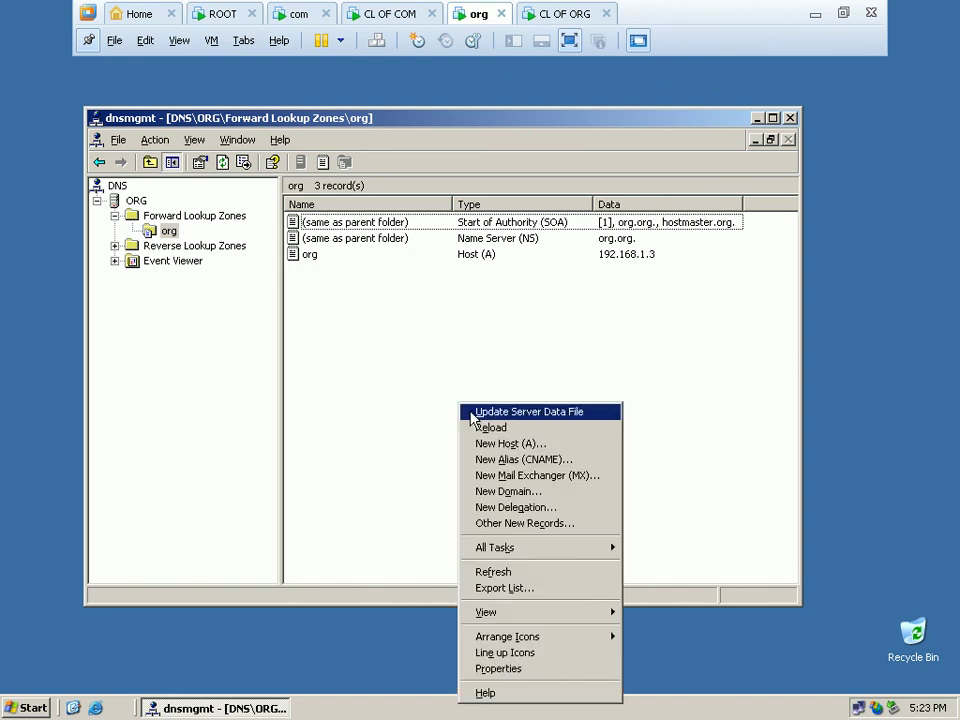
pyautogui.click(513, 575)
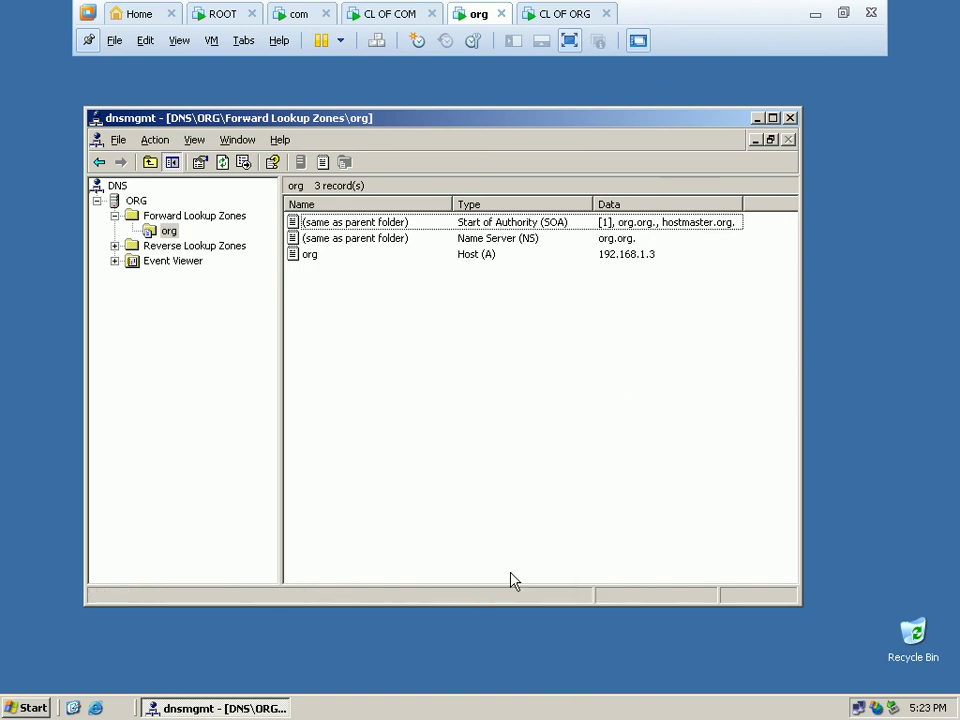